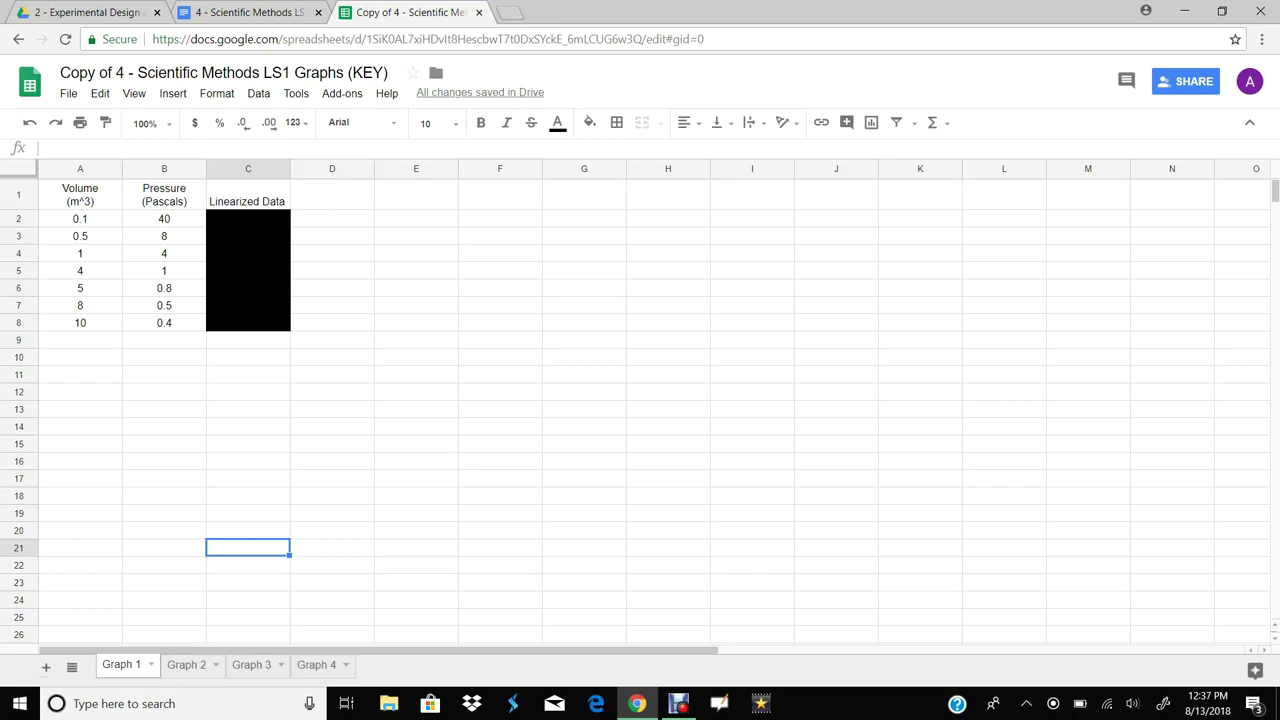
Step: Review the instructions and the volume and pressure table of data set 1 in the Scientific Methods worksheet document
click(332, 271)
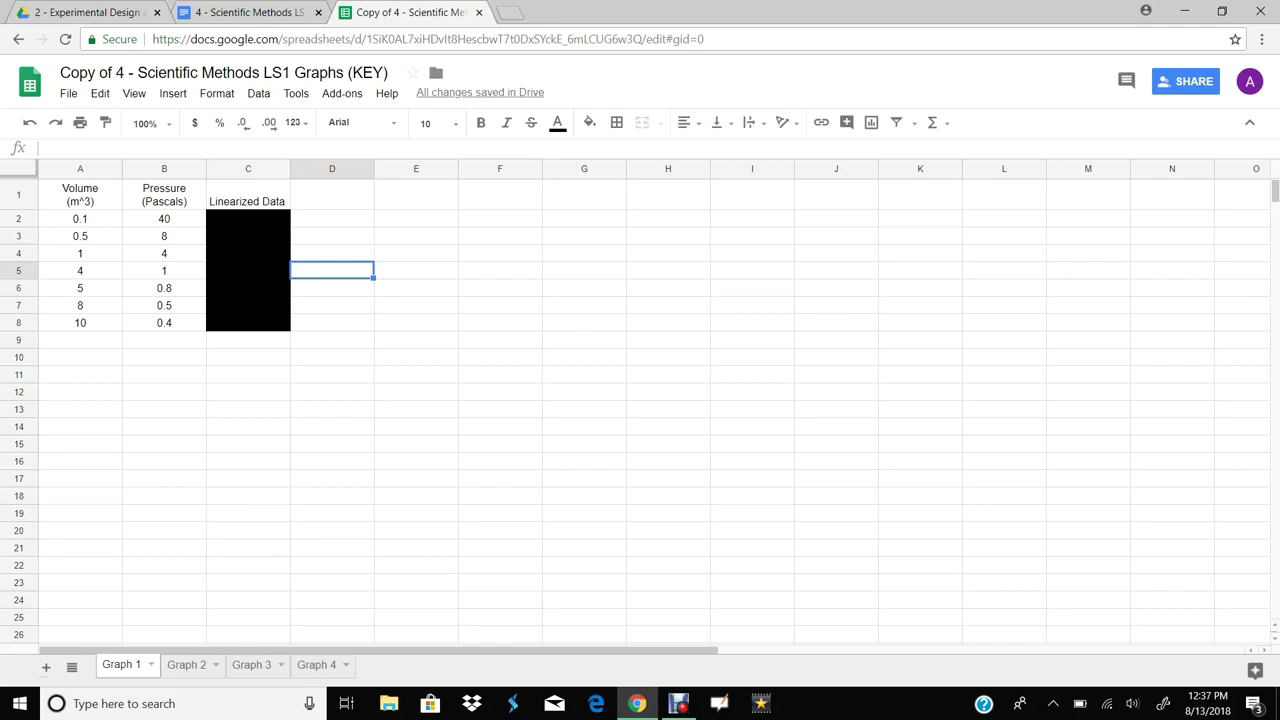
click(164, 392)
click(262, 13)
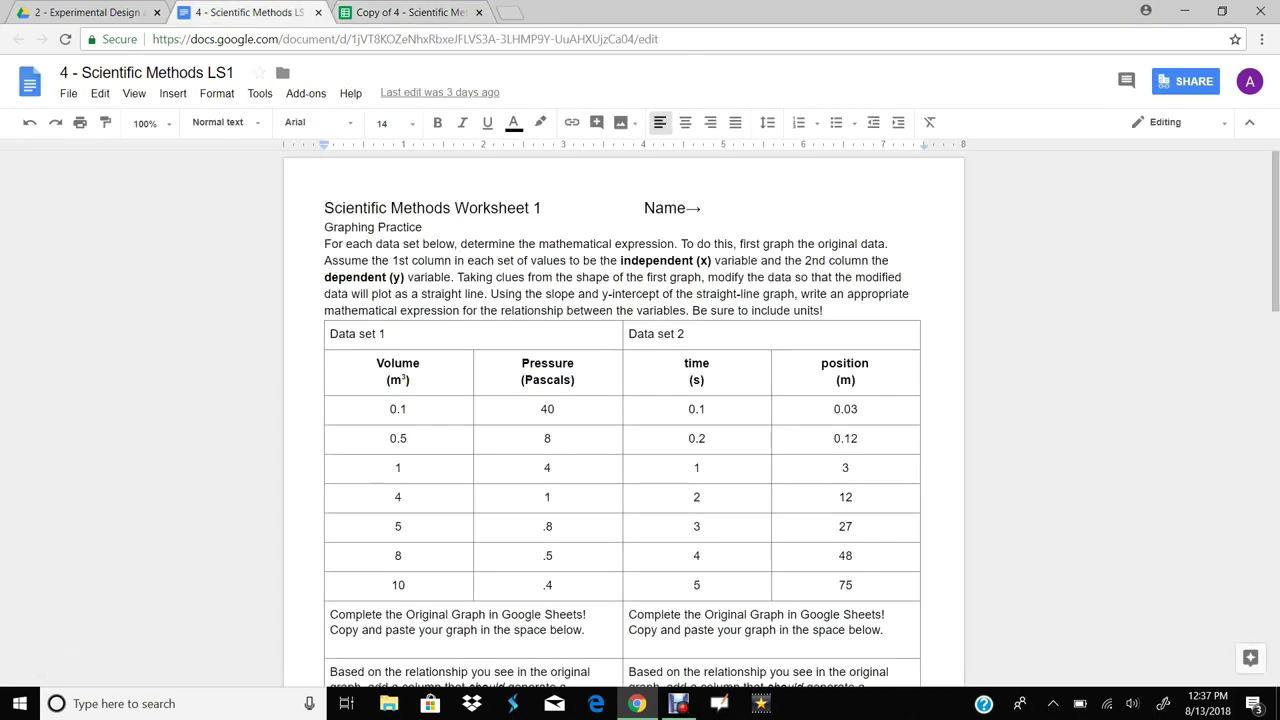
scroll(624, 430, down, 3)
scroll(624, 430, down, 2)
scroll(624, 430, up, 4)
Step: Insert a chart from the volume and pressure data in A1:B8 on the Graph 1 sheet
click(410, 12)
drag(80, 195, 164, 323)
click(871, 123)
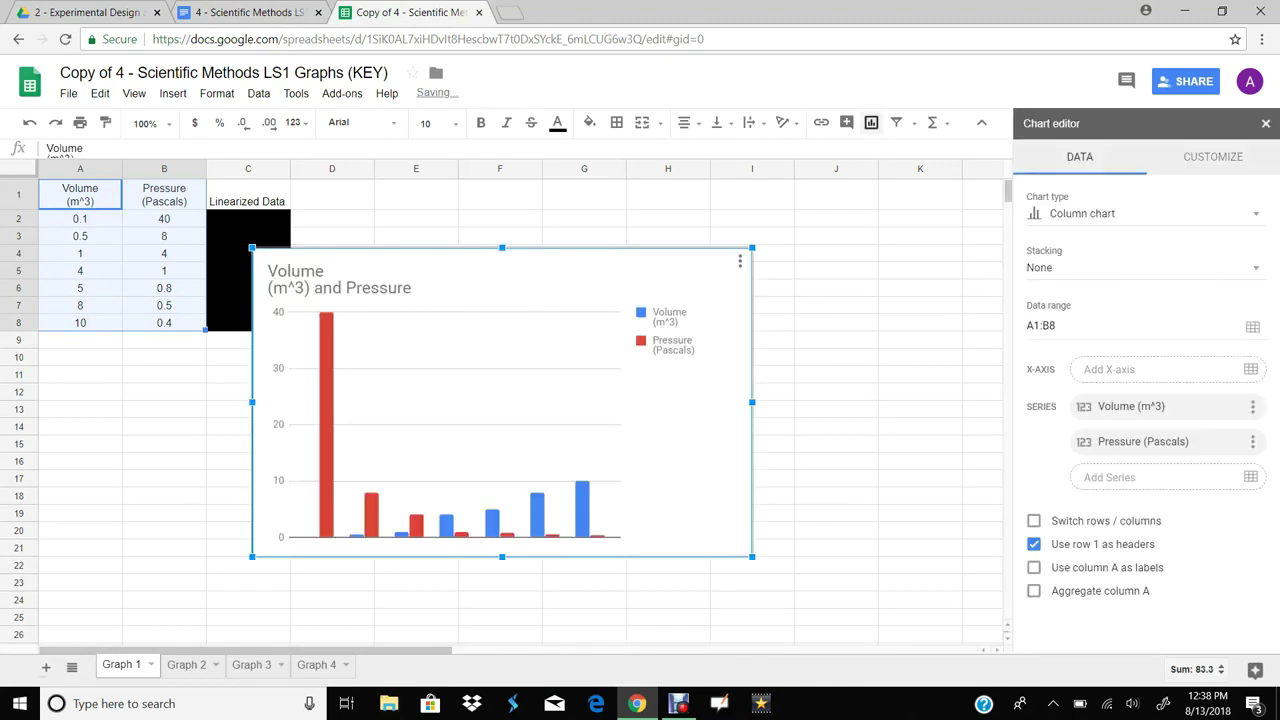
click(172, 93)
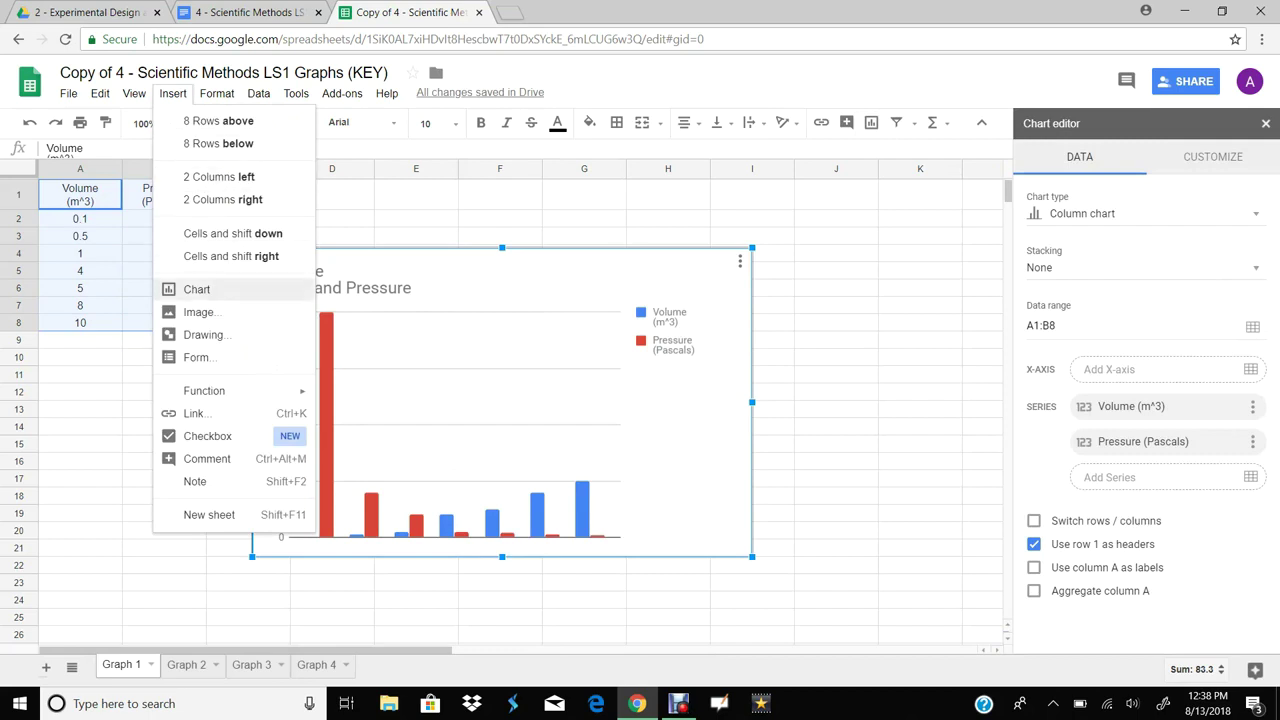
click(480, 280)
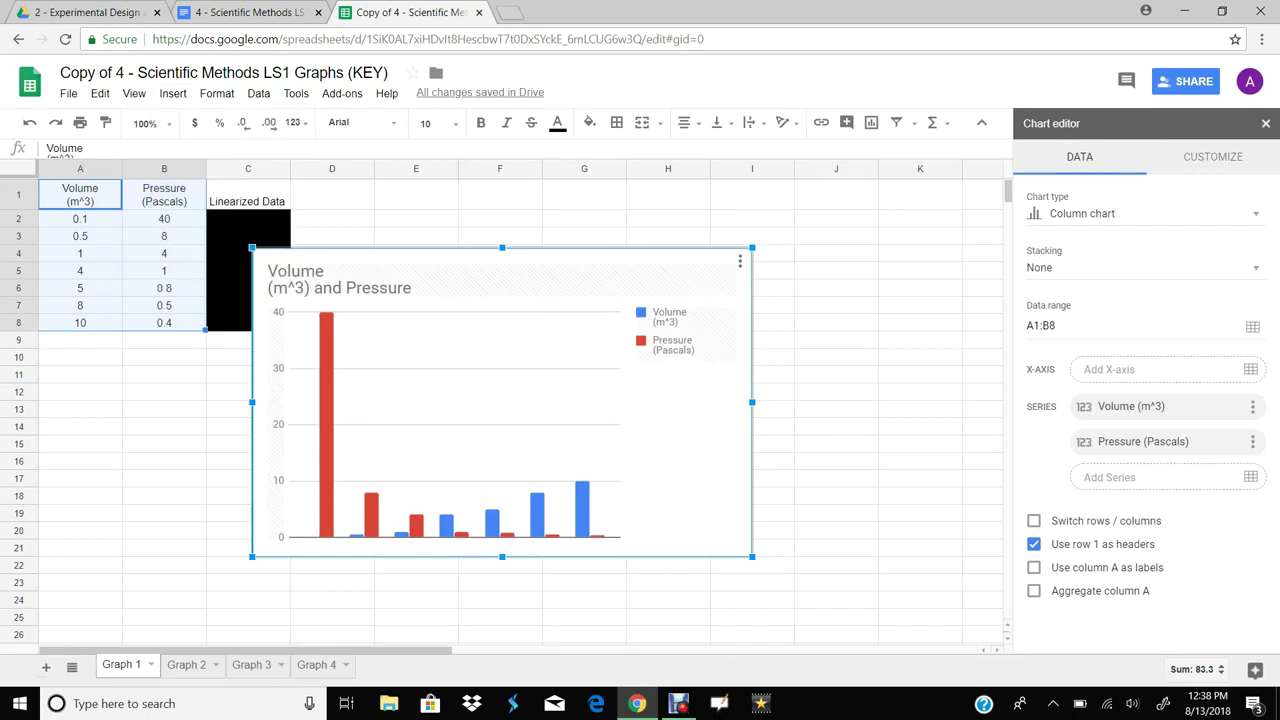
mouse_move(326, 326)
mouse_down()
mouse_move(117, 422)
mouse_move(338, 318)
mouse_up()
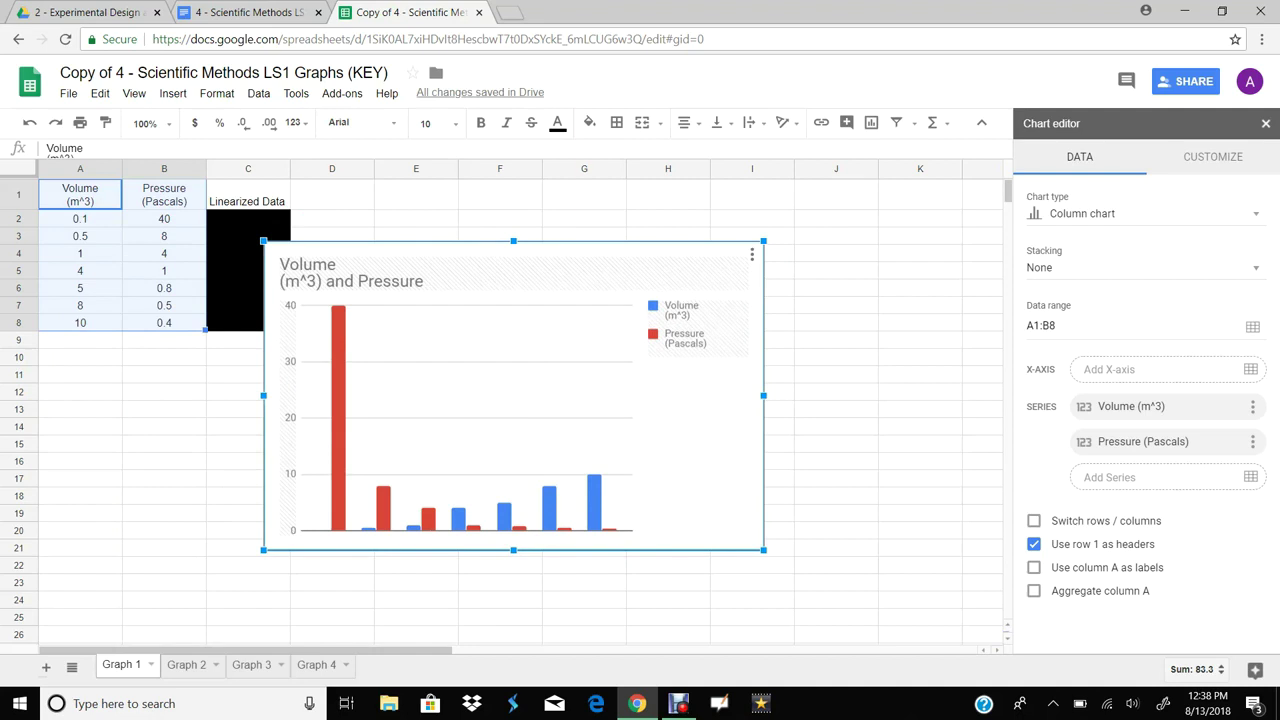
Step: Use column A as the chart's labels and change the chart type to Scatter chart
click(1034, 567)
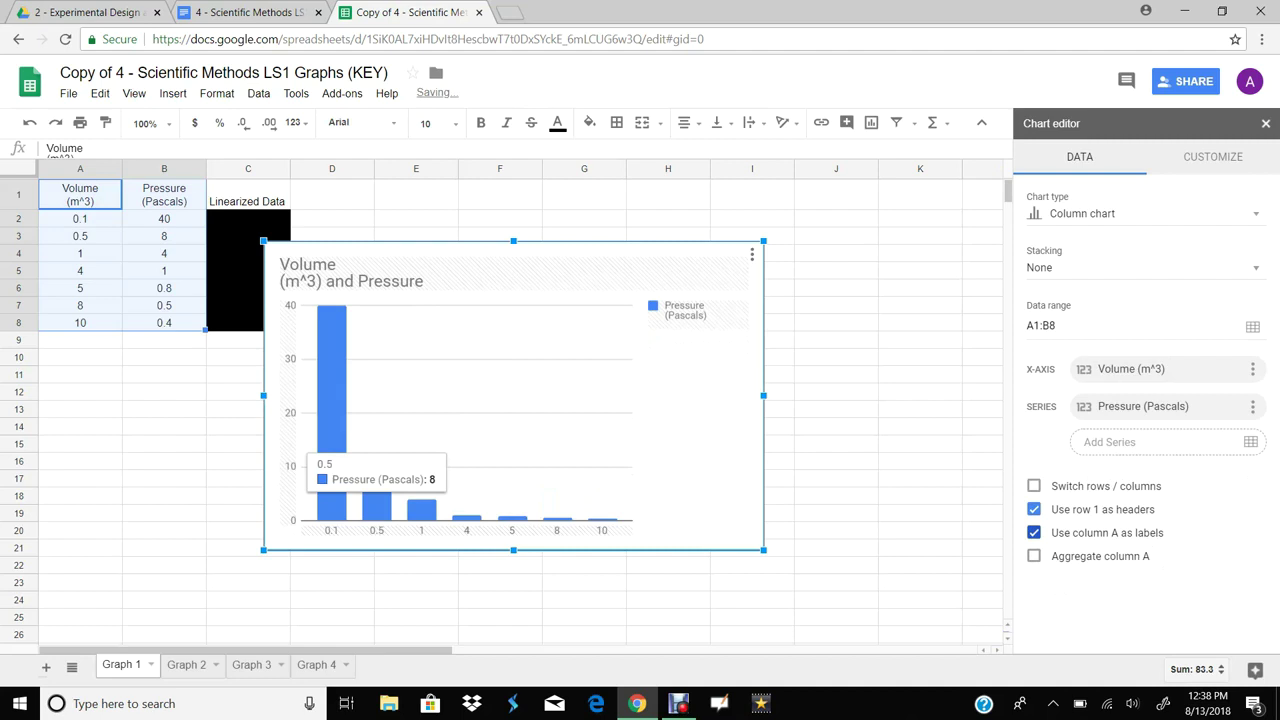
click(1147, 214)
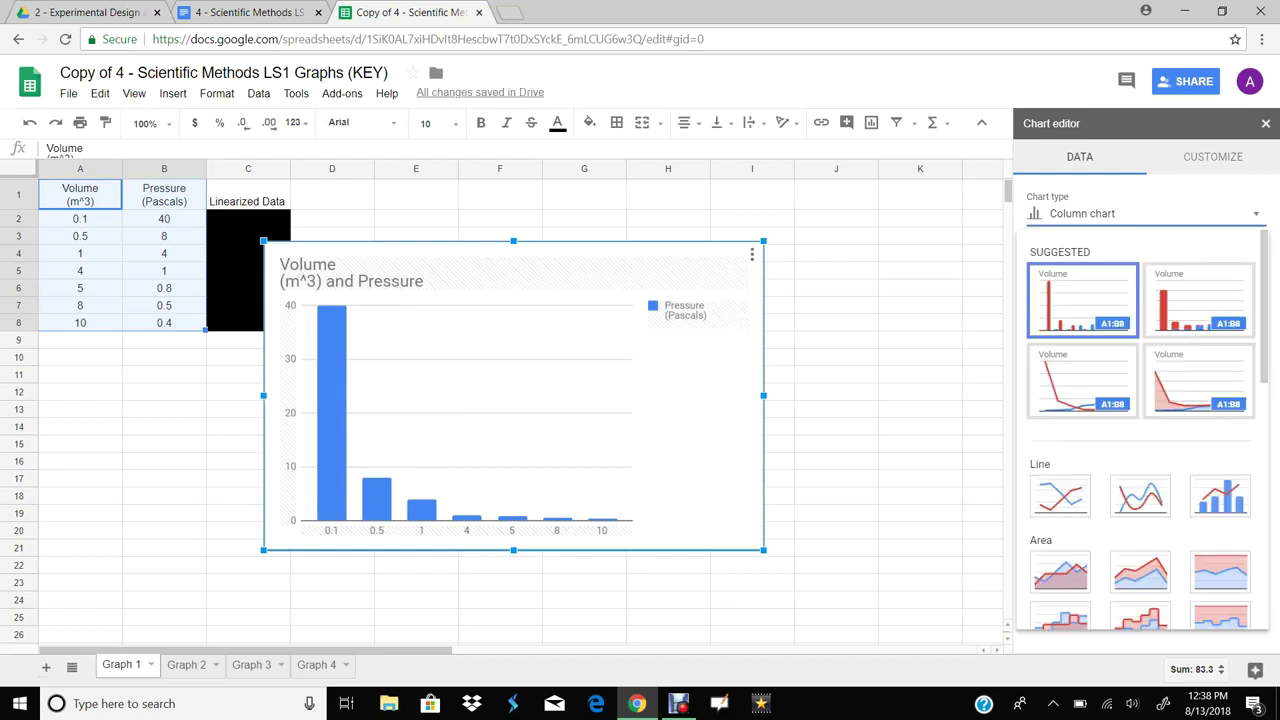
scroll(1140, 430, down, 3)
scroll(1140, 430, down, 2)
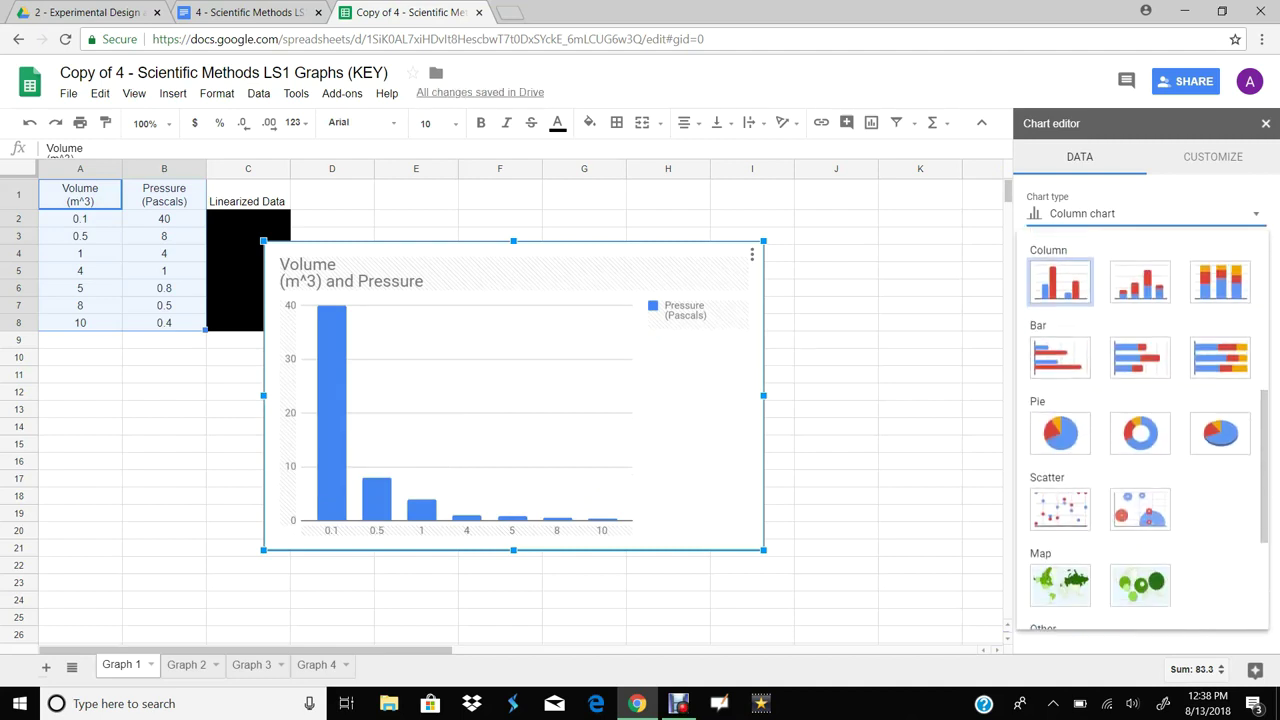
click(1085, 496)
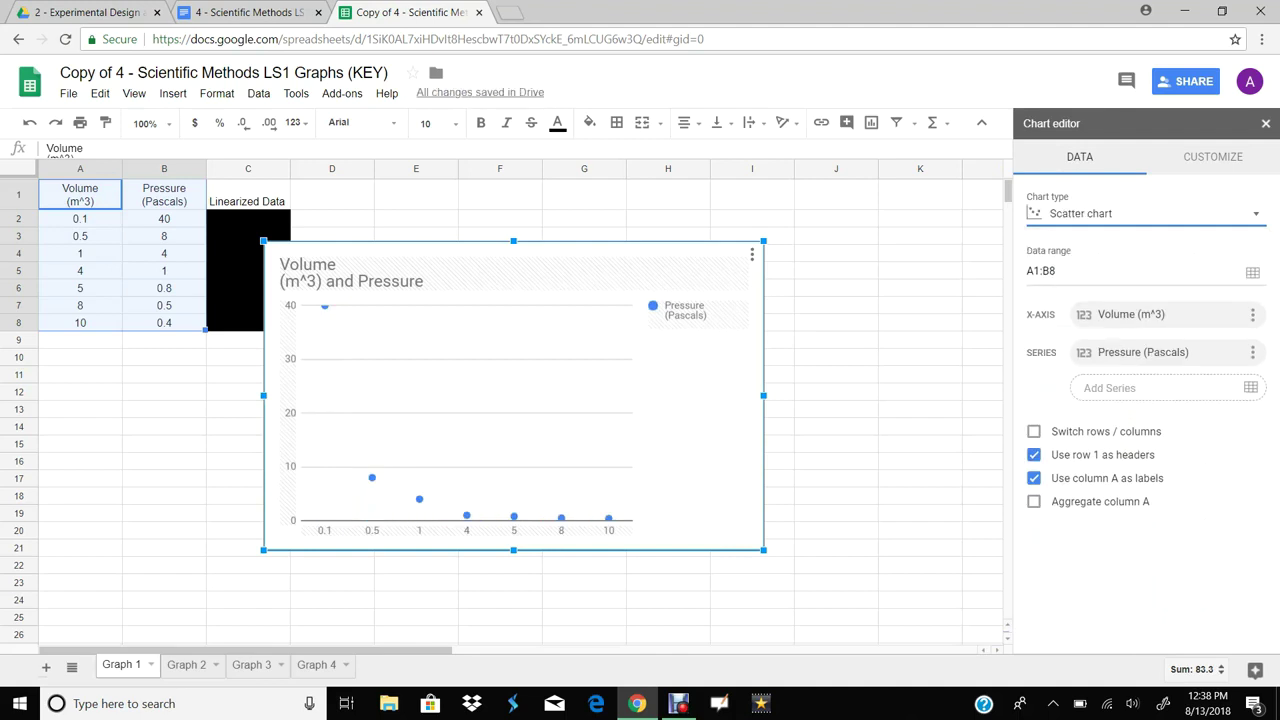
Step: Turn off treating labels as text for the chart's horizontal axis
click(1213, 157)
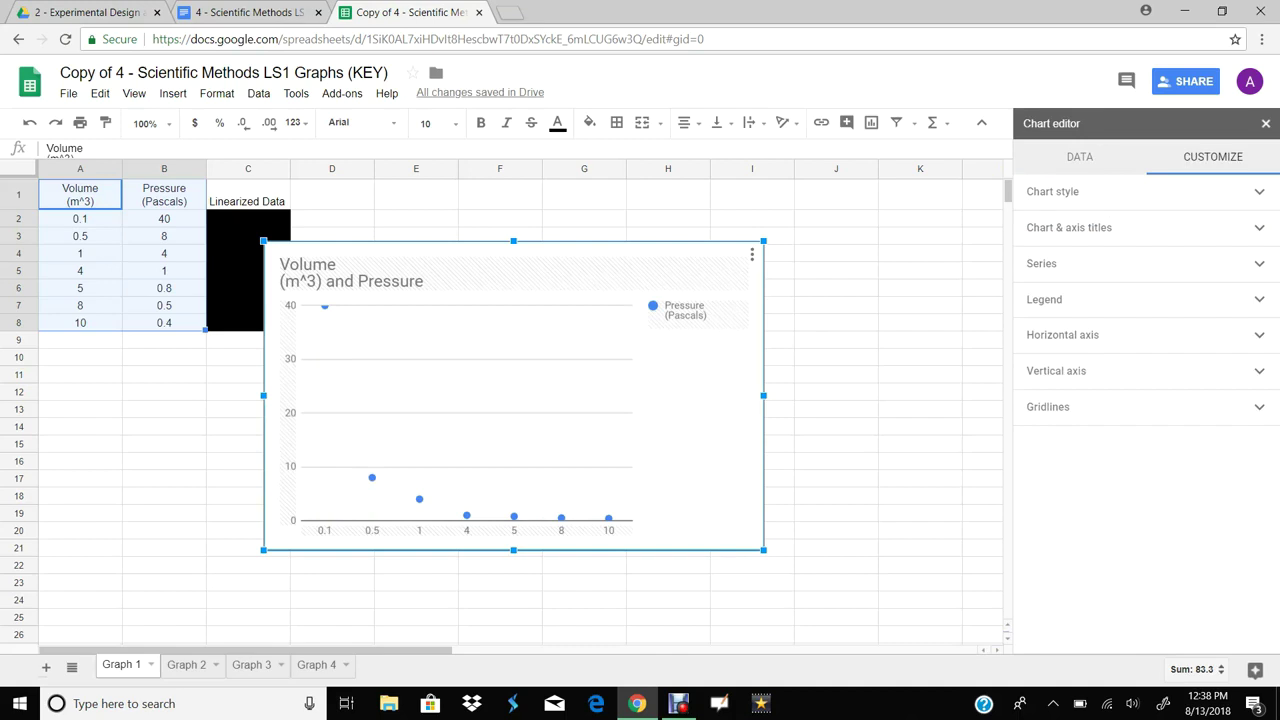
click(1062, 334)
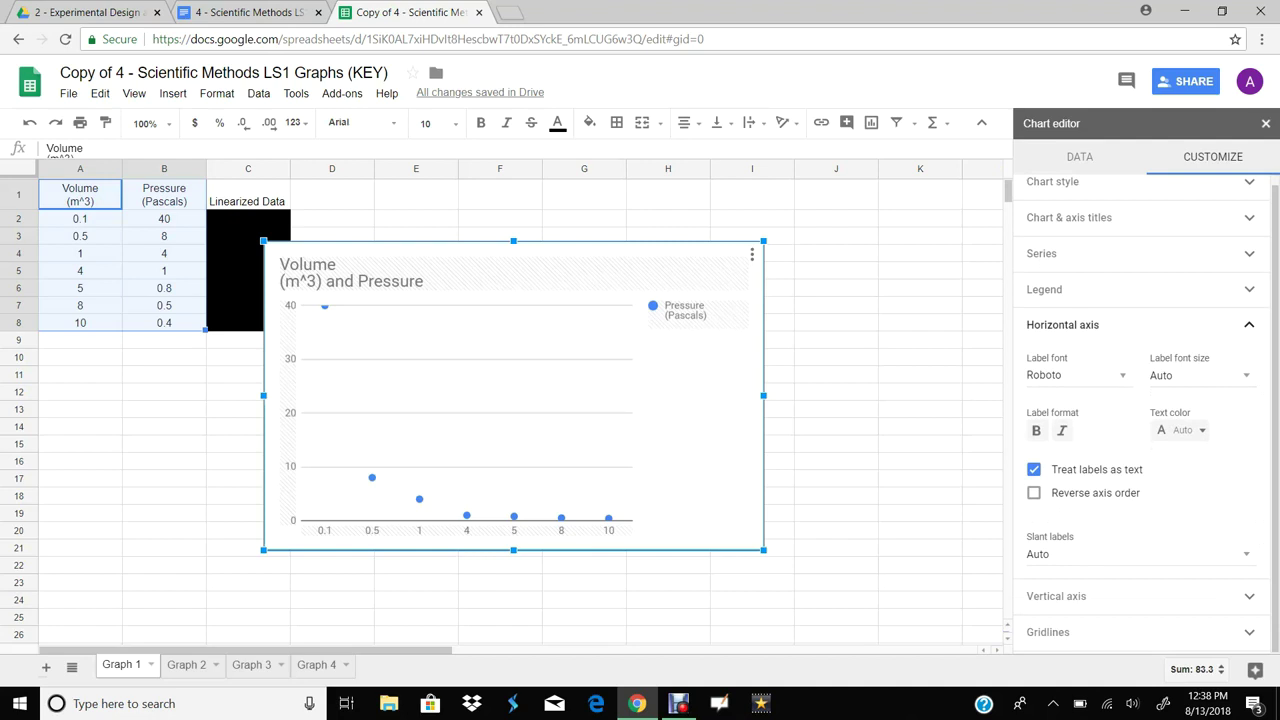
click(1034, 469)
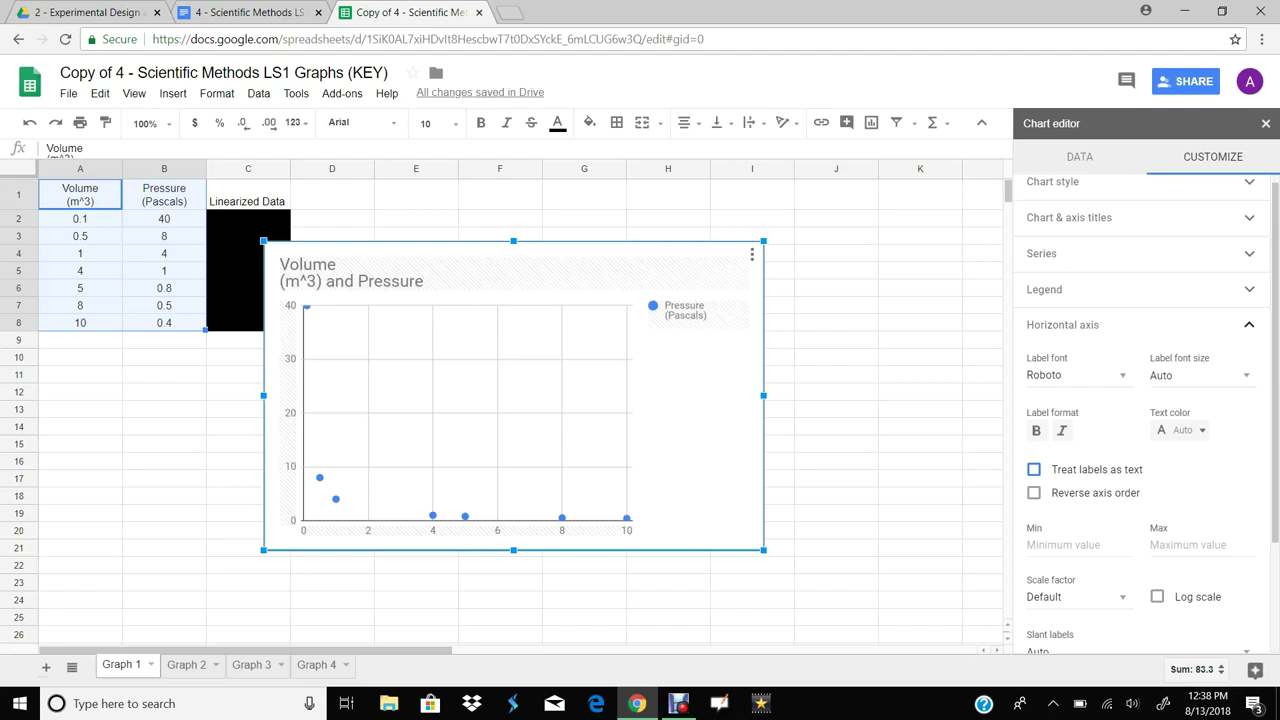
click(1063, 325)
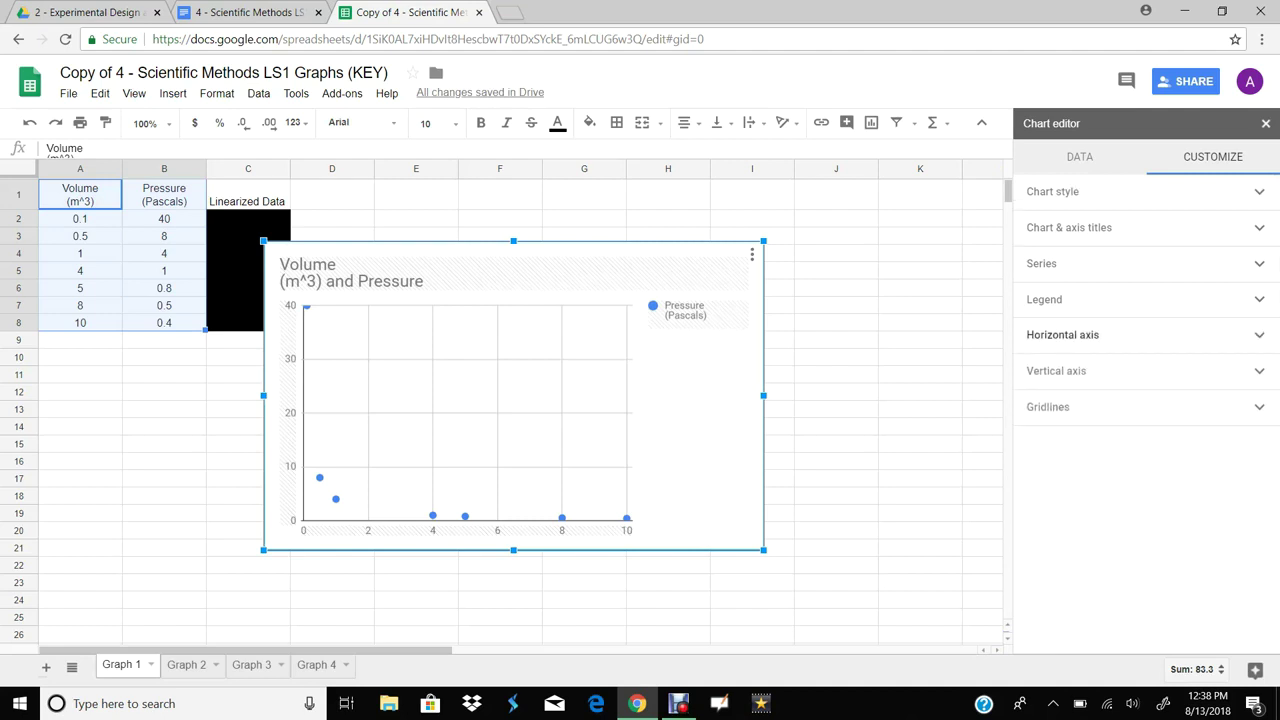
Step: Add a polynomial trendline to the pressure series and show its R² value
click(1041, 263)
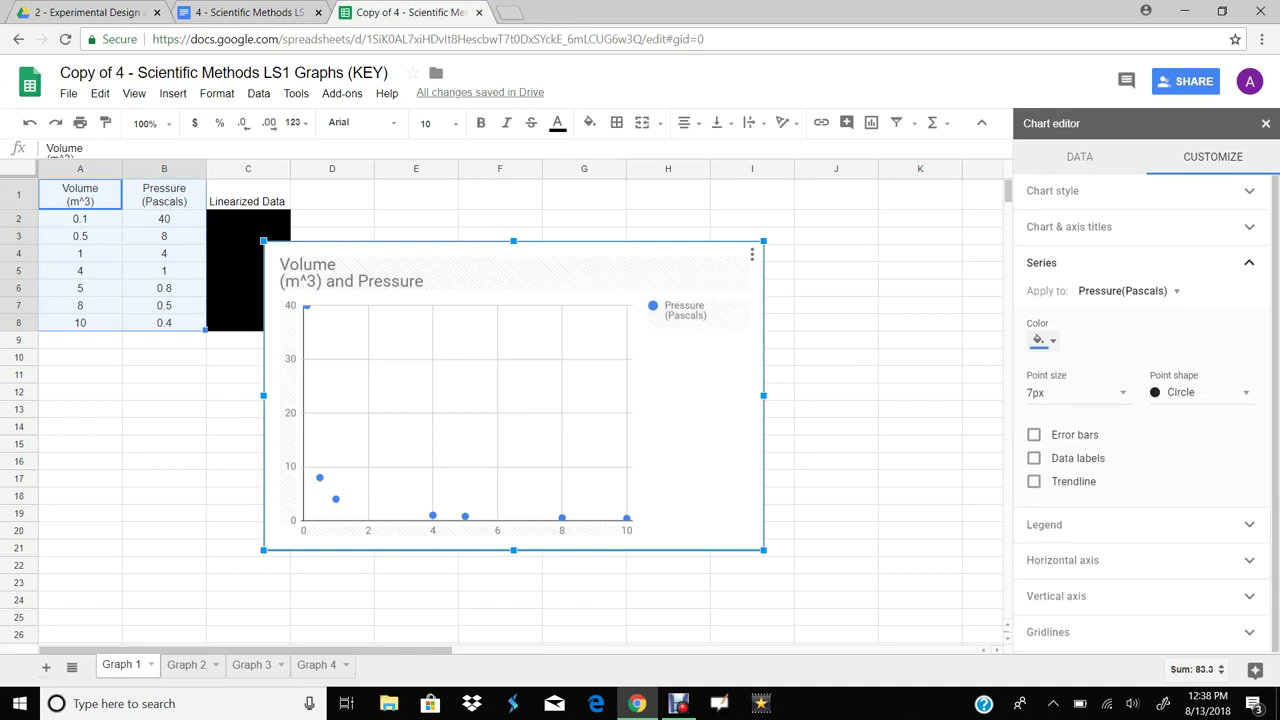
click(1034, 482)
scroll(1140, 412, down, 2)
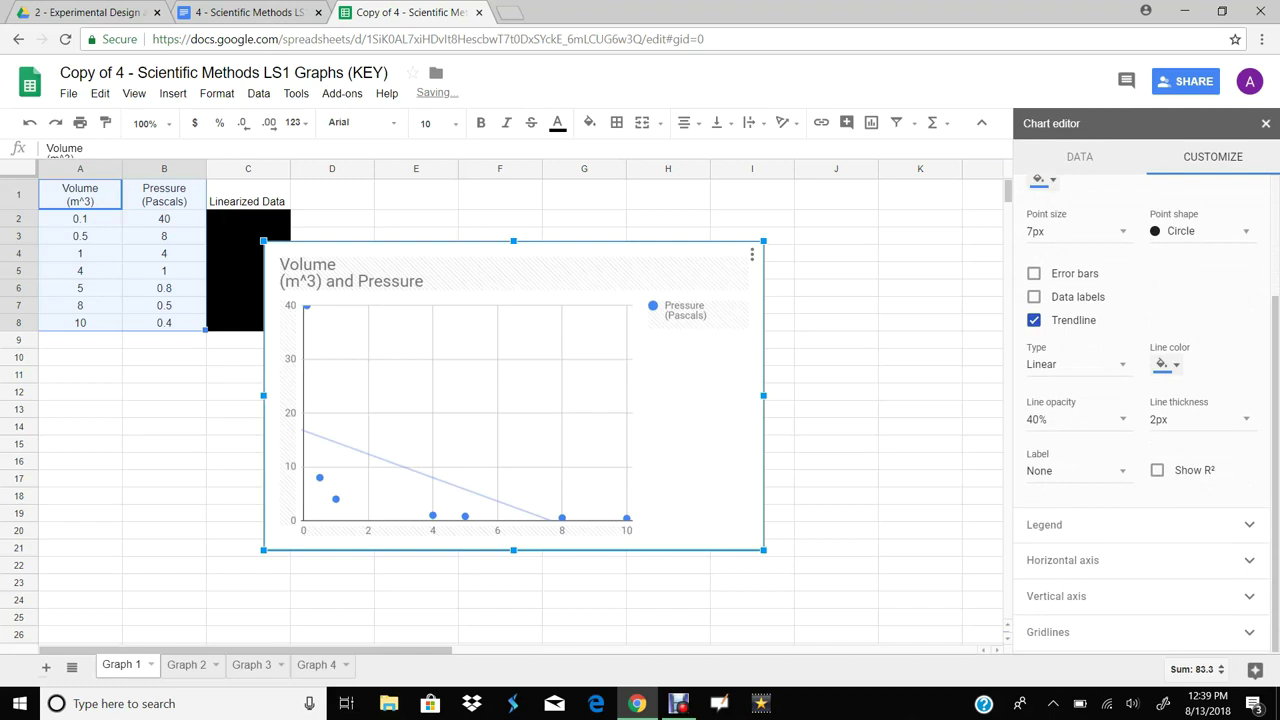
click(1157, 470)
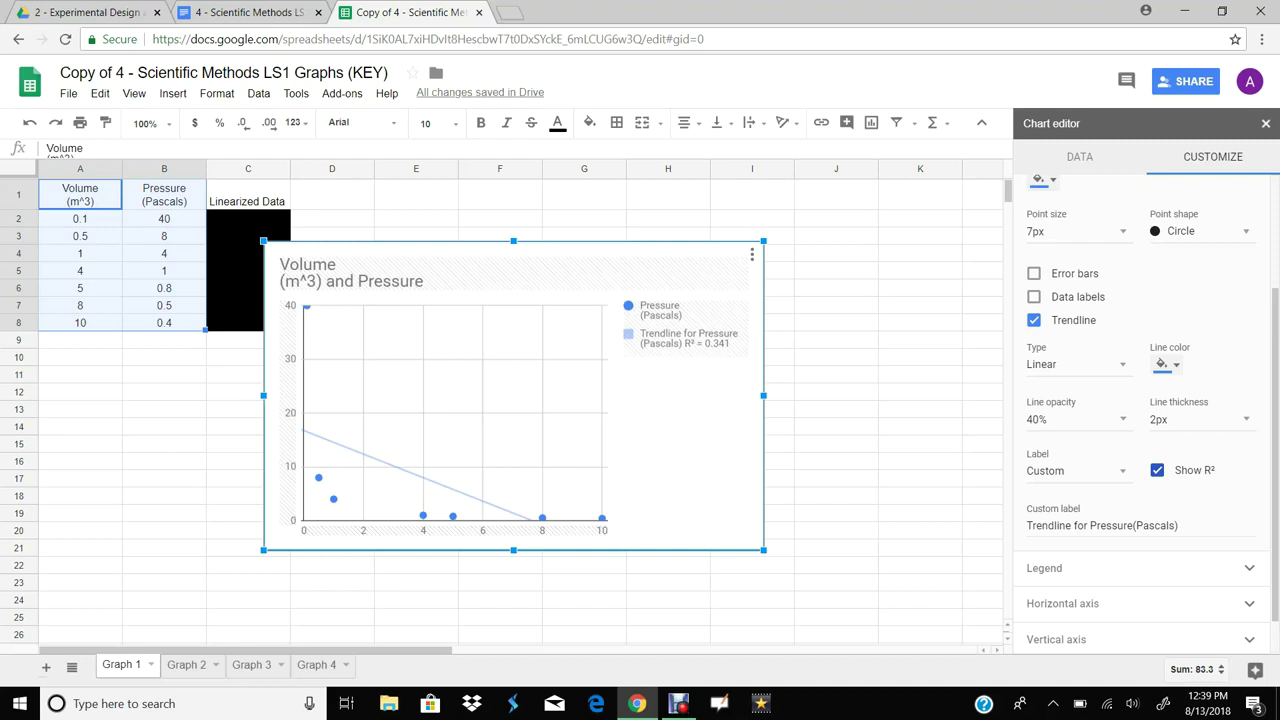
click(1075, 364)
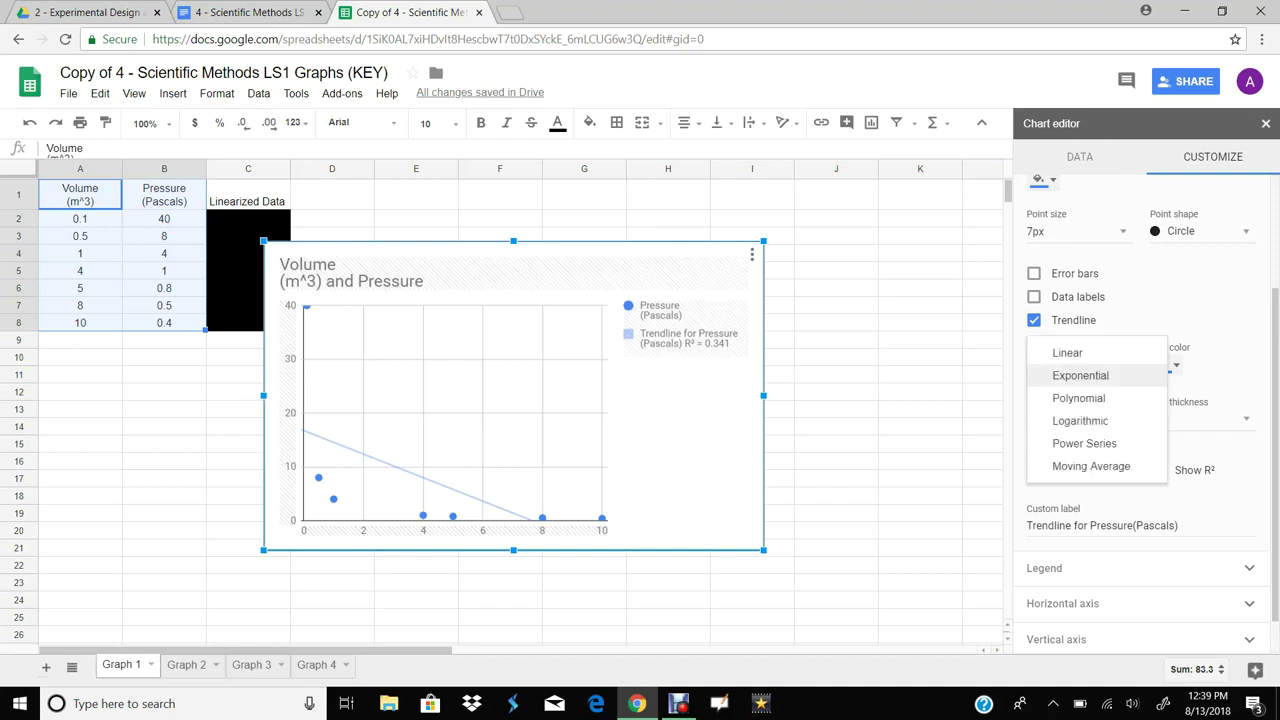
click(1078, 398)
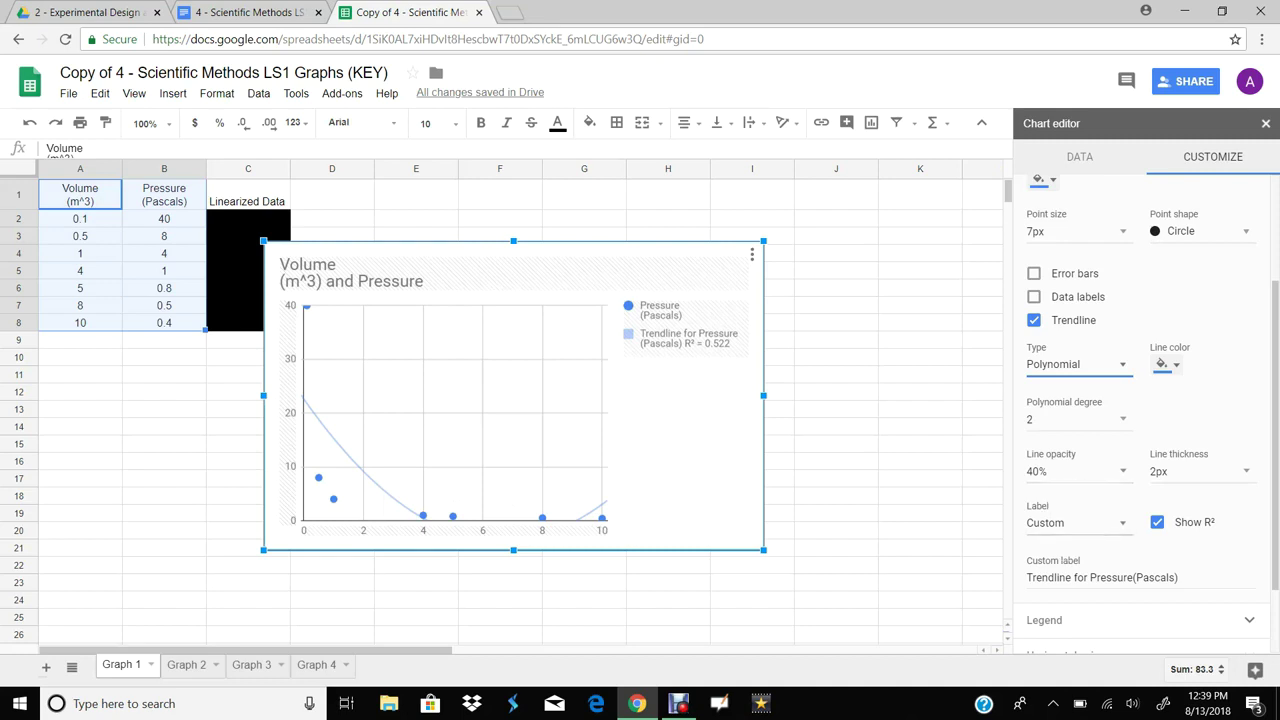
Step: Shrink the chart and place it directly below the data table, covering about rows 9 to 22 of columns A to E
drag(680, 440, 625, 510)
key(ctrl+z)
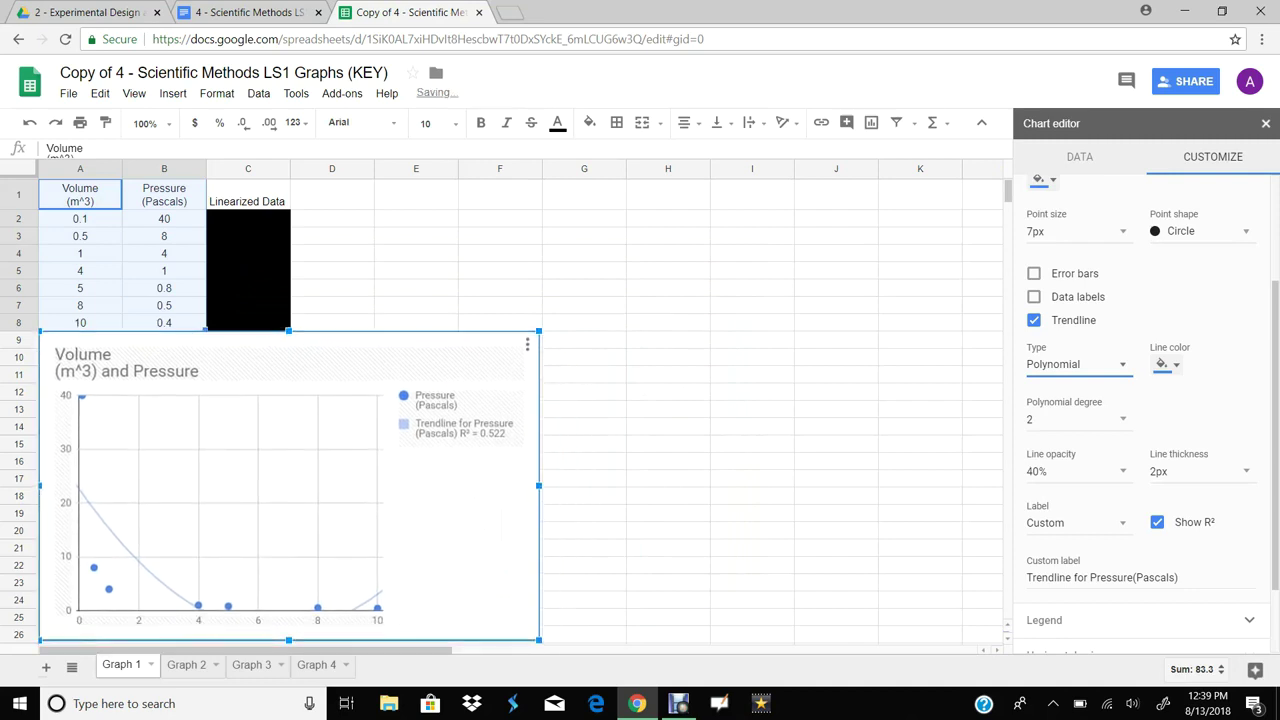
drag(539, 331, 430, 400)
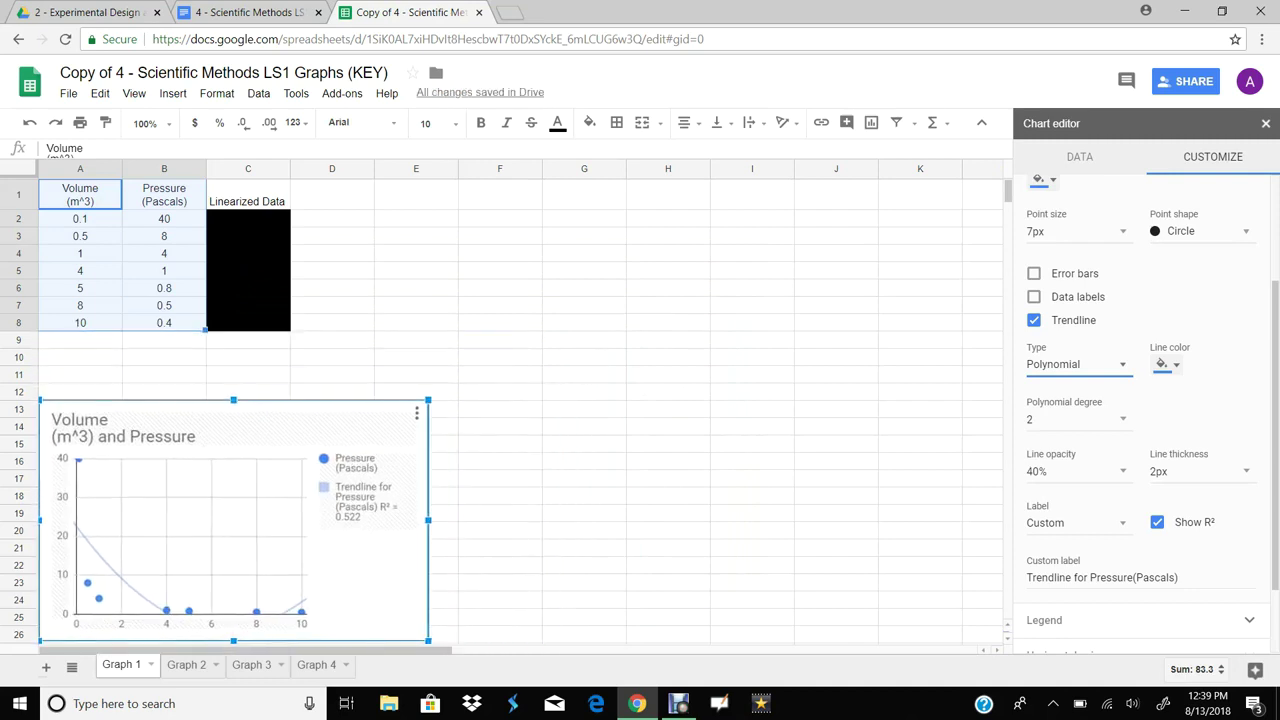
drag(370, 560, 369, 493)
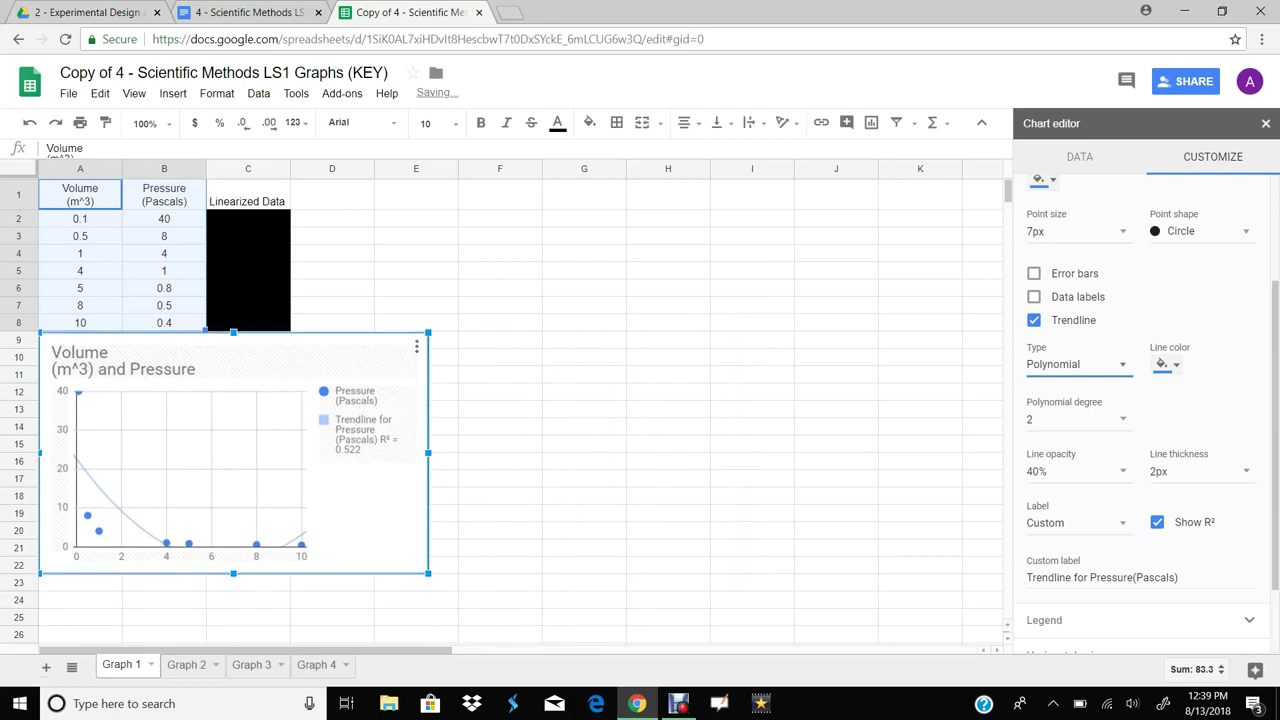
click(668, 496)
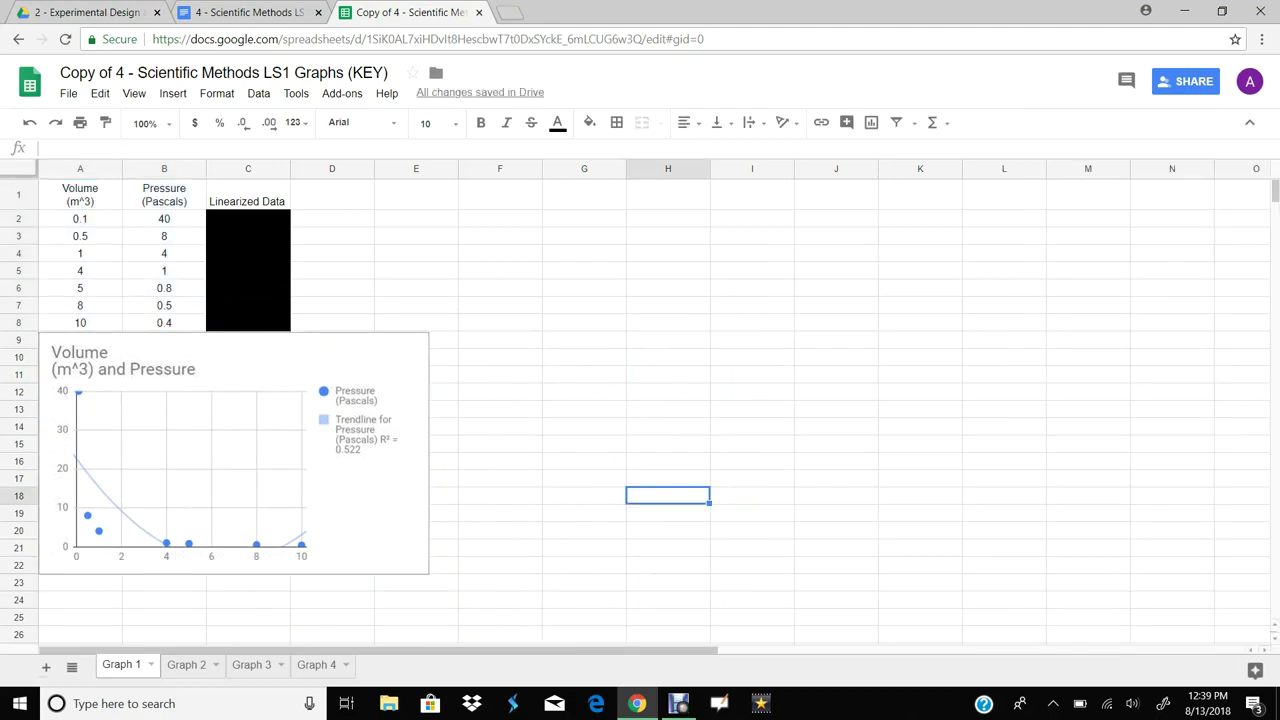
Step: Open the chart's horizontal axis title for editing
click(120, 360)
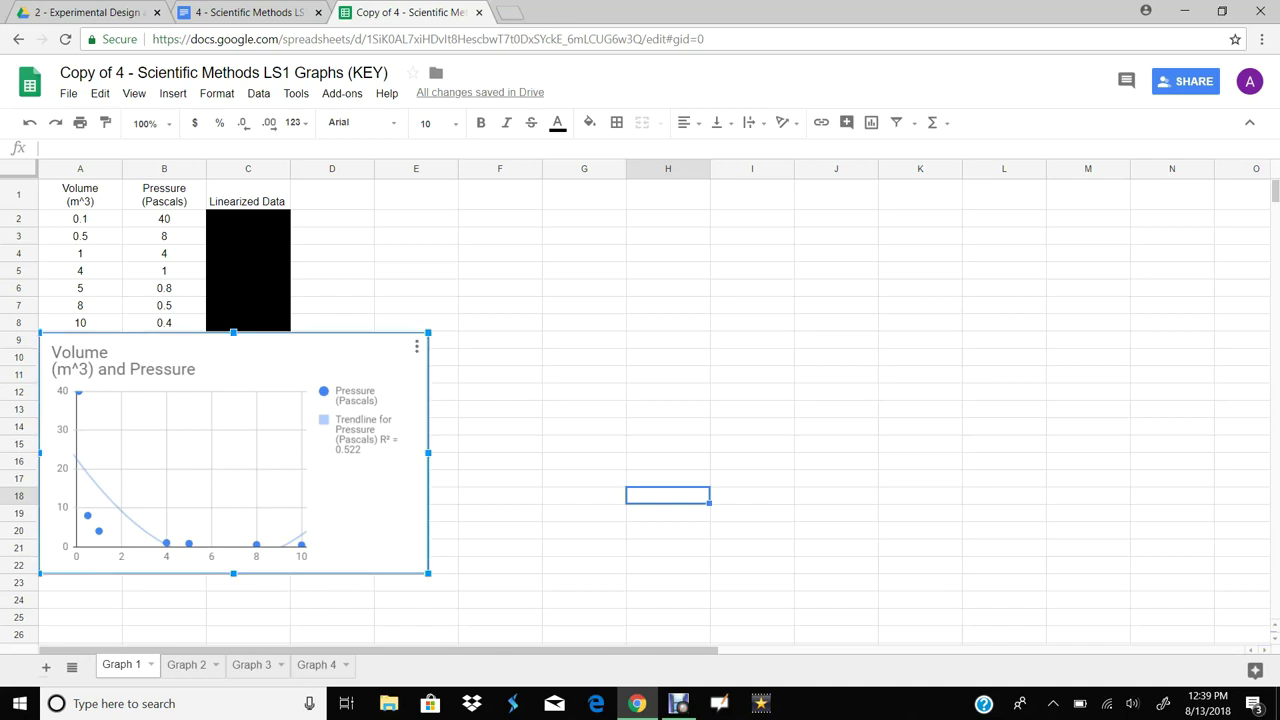
double_click(110, 360)
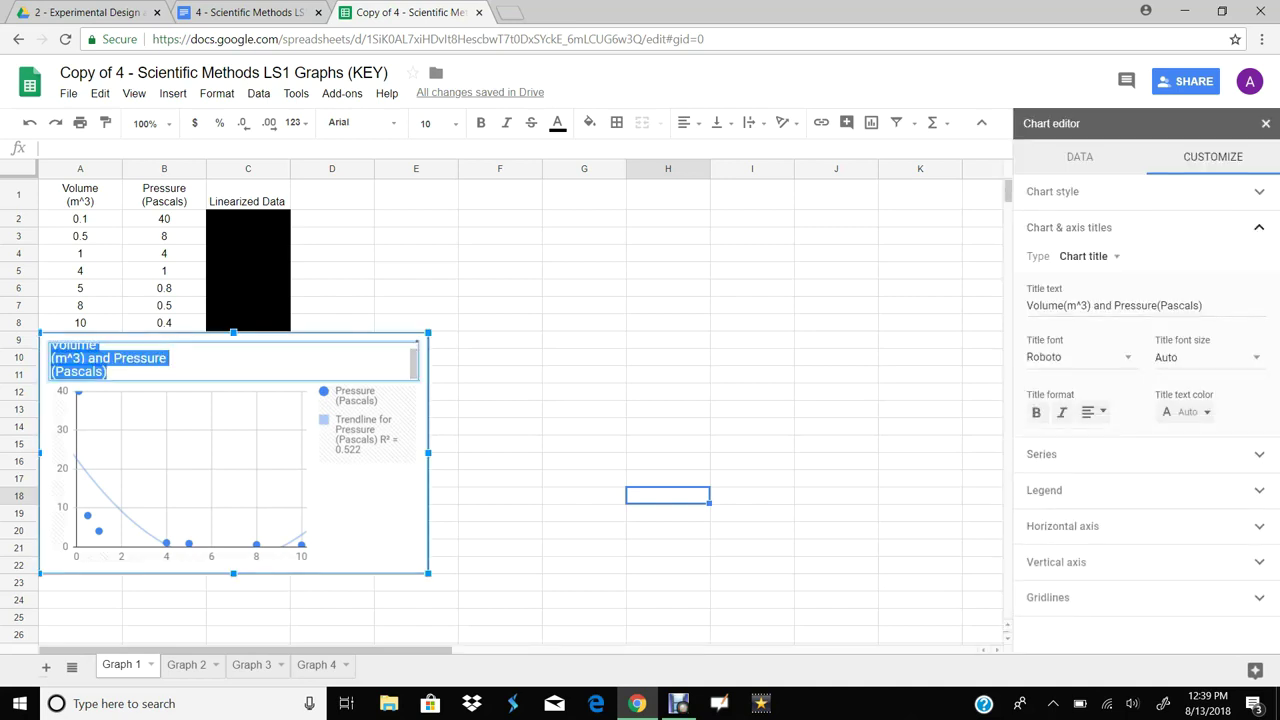
click(1088, 256)
key(Up)
key(Down)
key(Up)
key(Down)
key(Up)
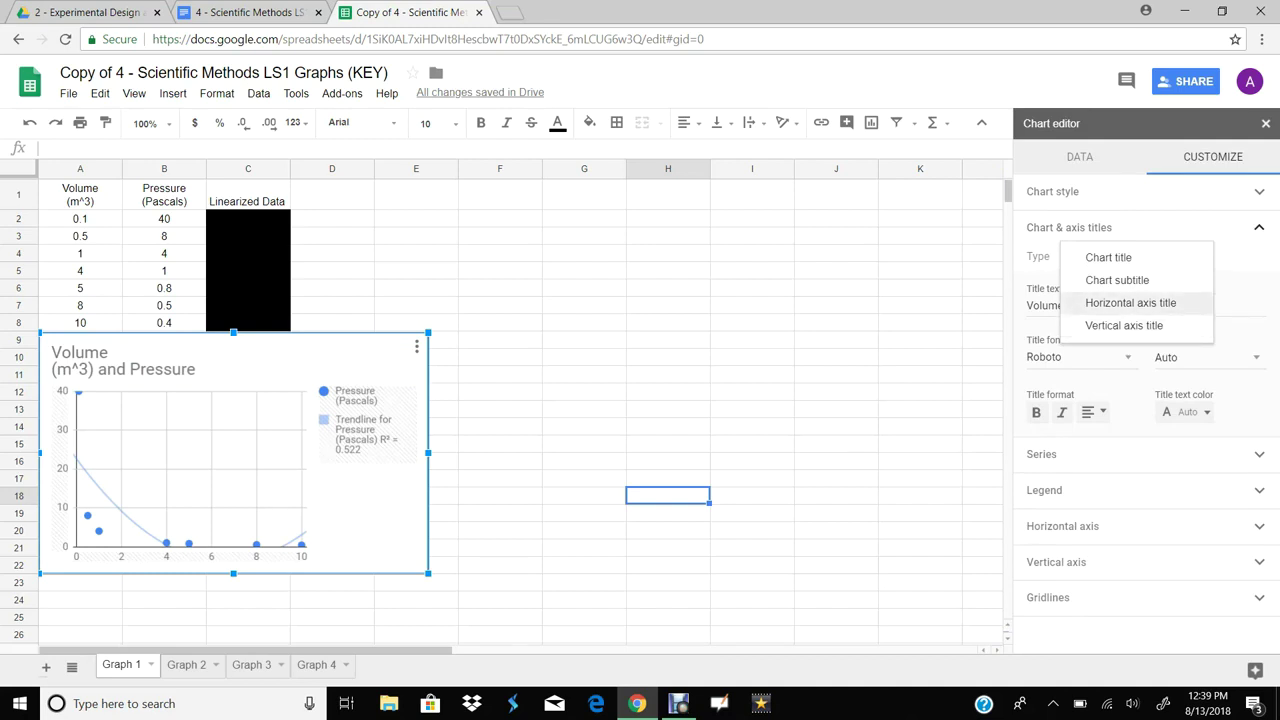
click(1131, 303)
click(1131, 305)
Step: Move the chart down to about row 11 and label the data columns with x in A9 and y in B9
drag(256, 354, 256, 396)
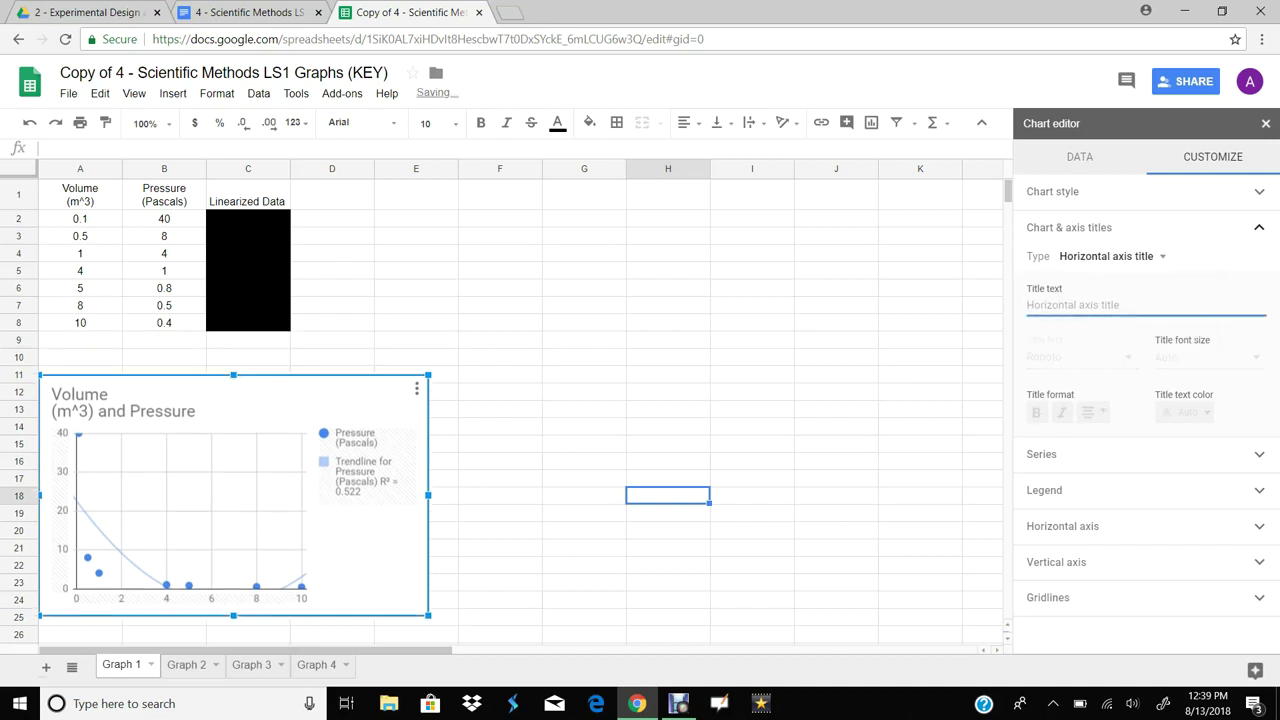
click(80, 340)
text(x)
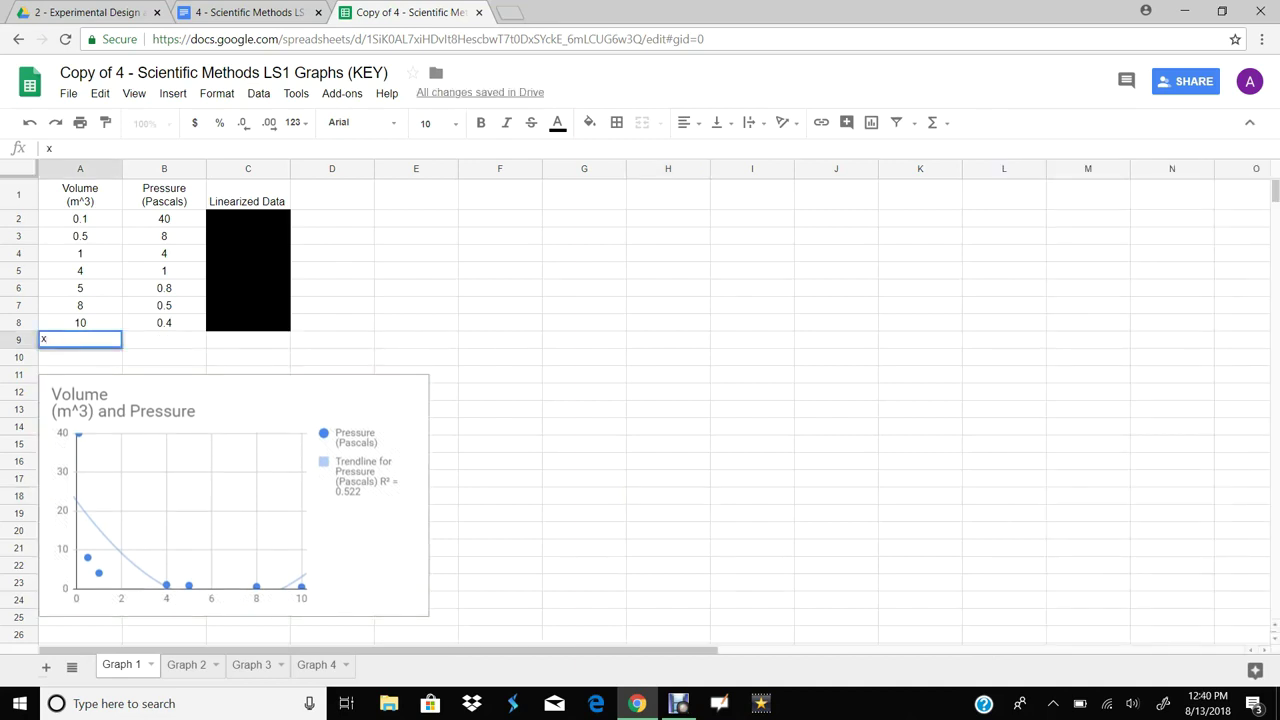
key(Tab)
text(y)
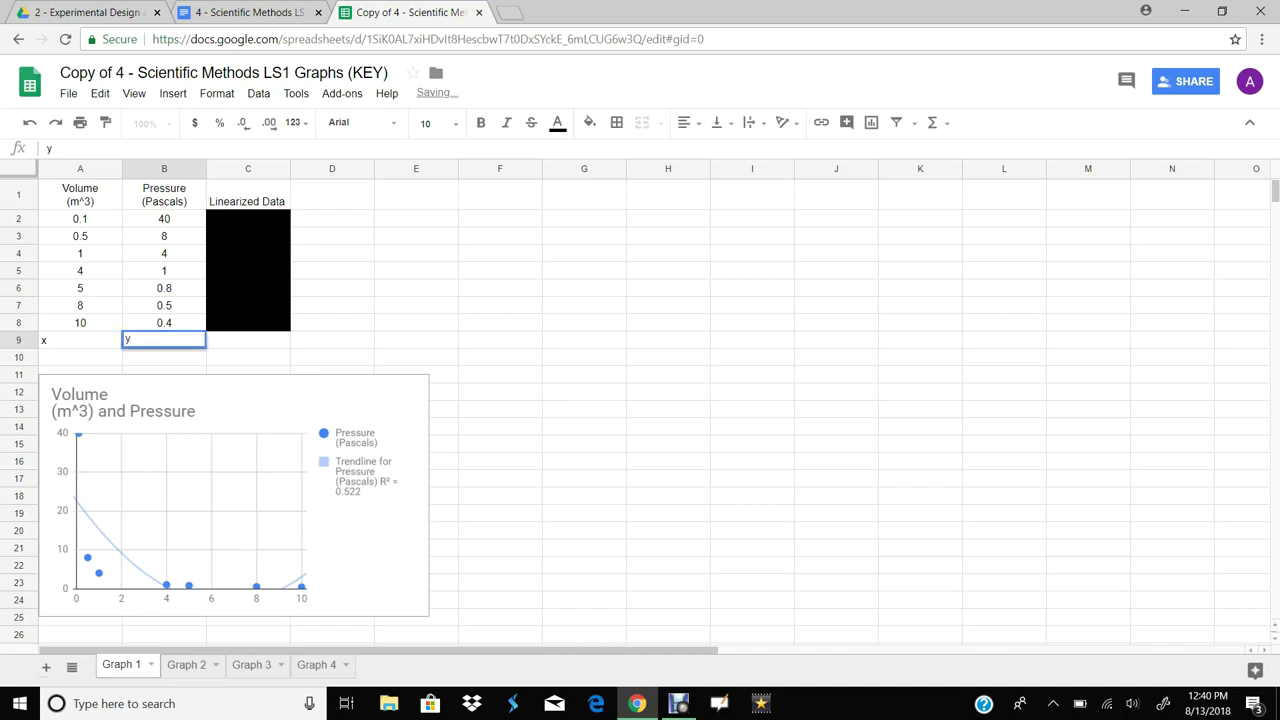
key(Tab)
key(Tab)
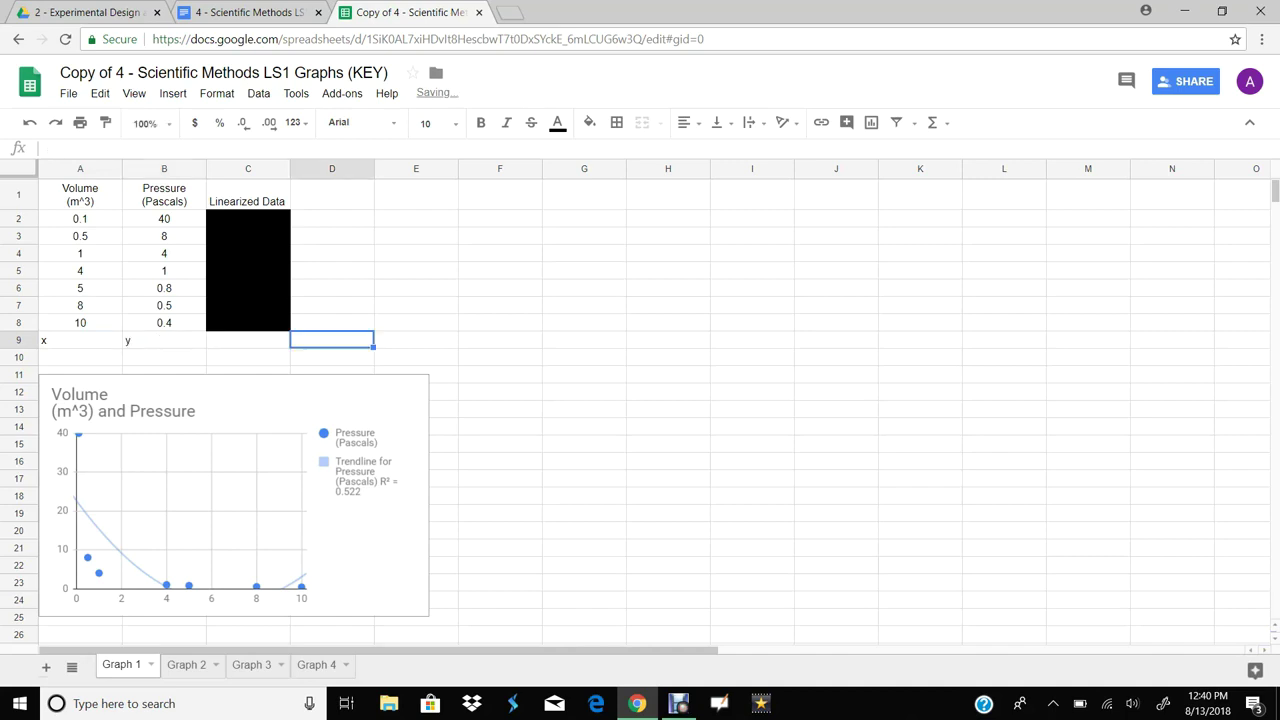
Step: Set the chart's horizontal axis title to "Volume(m^3)"
double_click(190, 510)
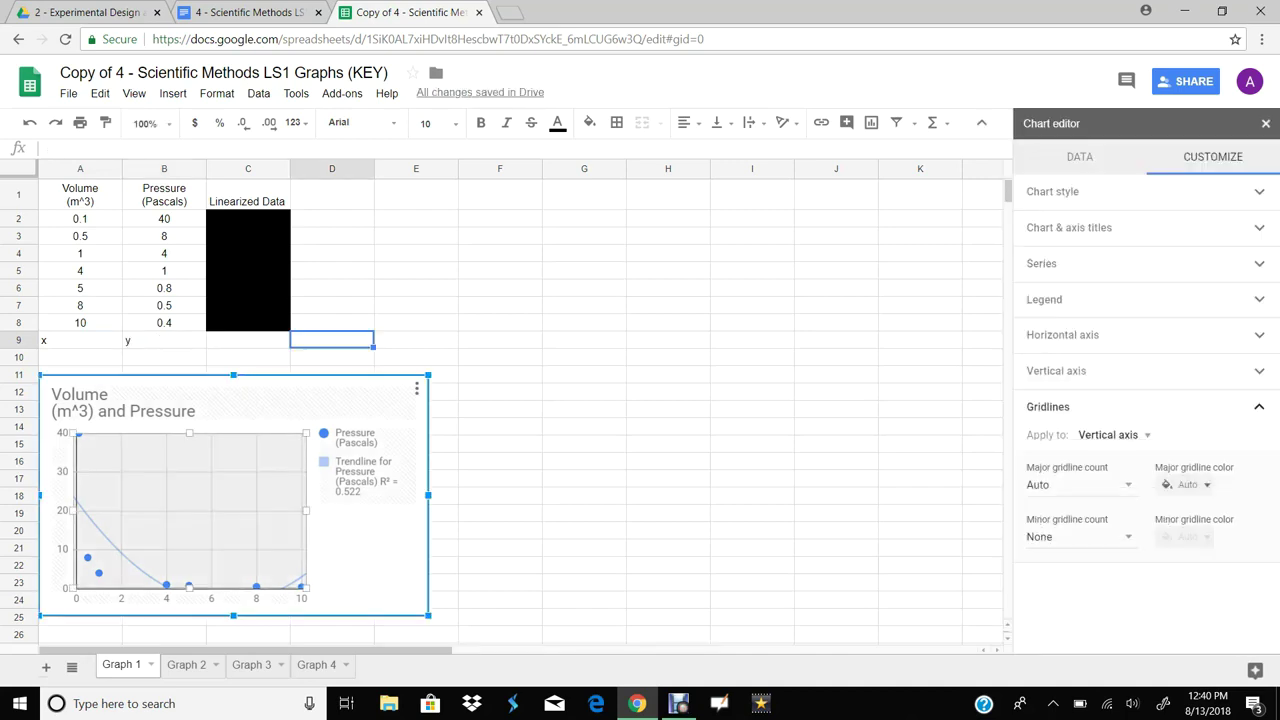
click(1069, 227)
click(1146, 306)
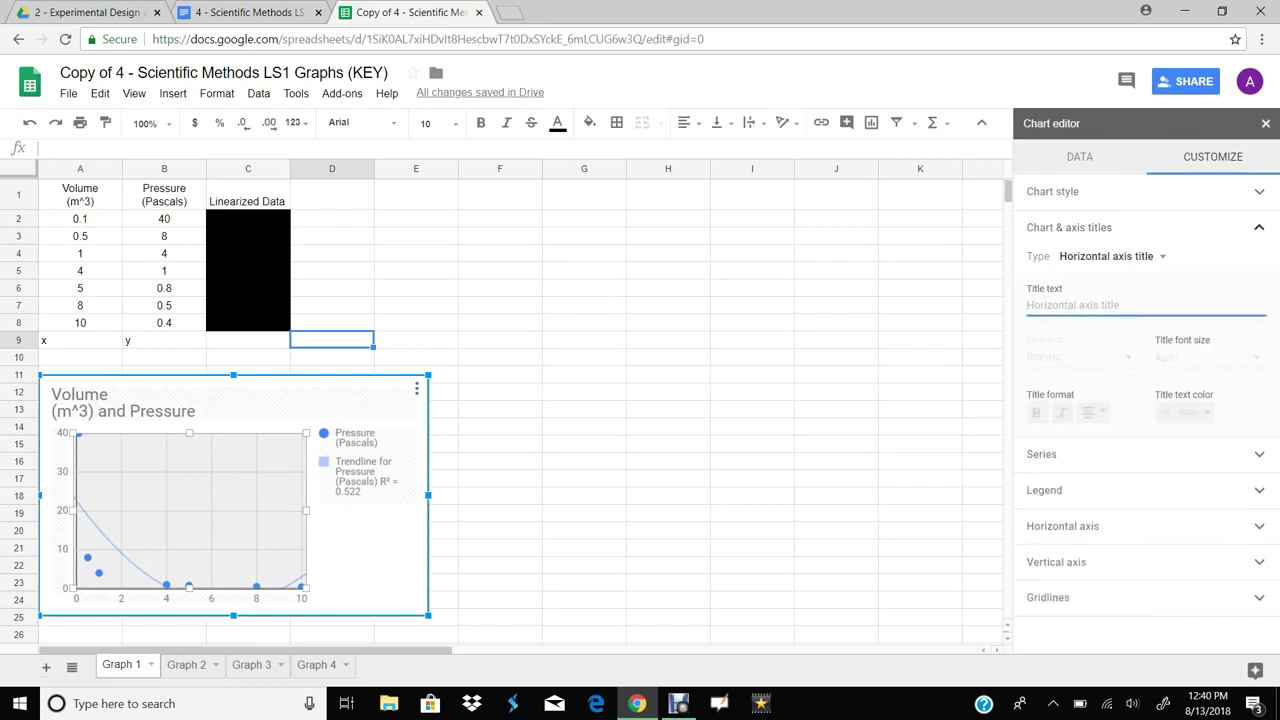
text(Volume)
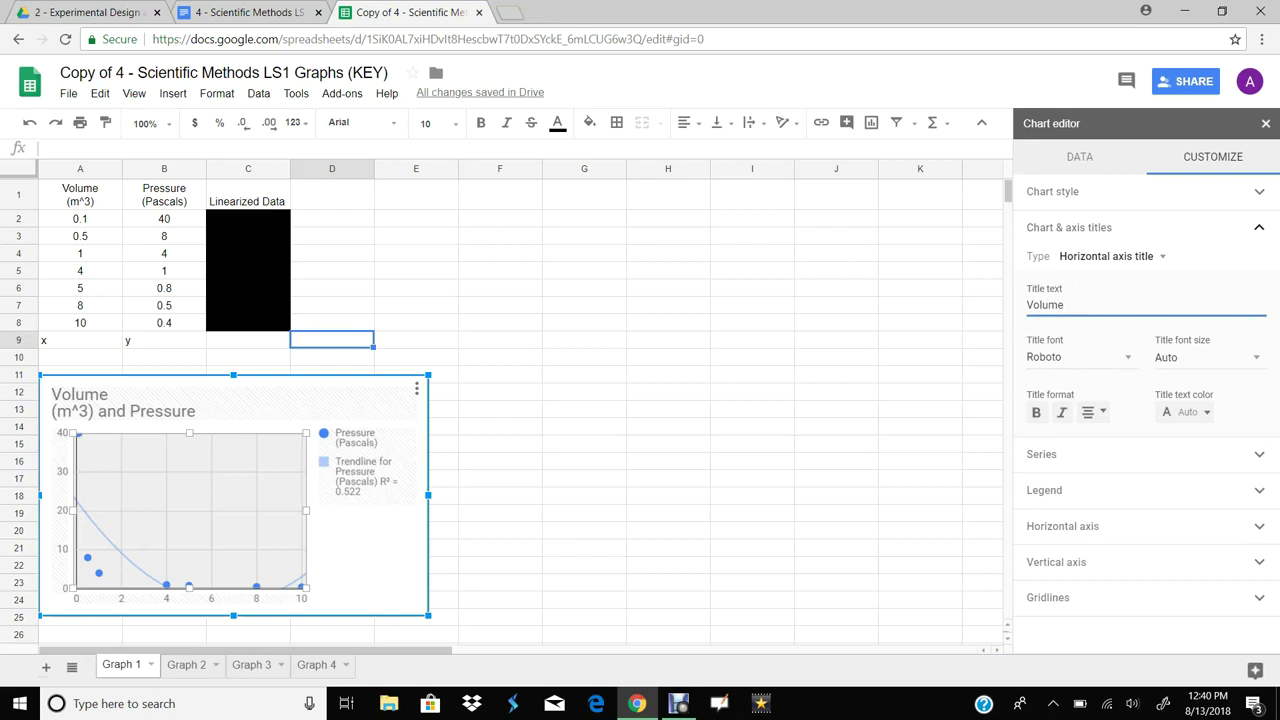
text((m)
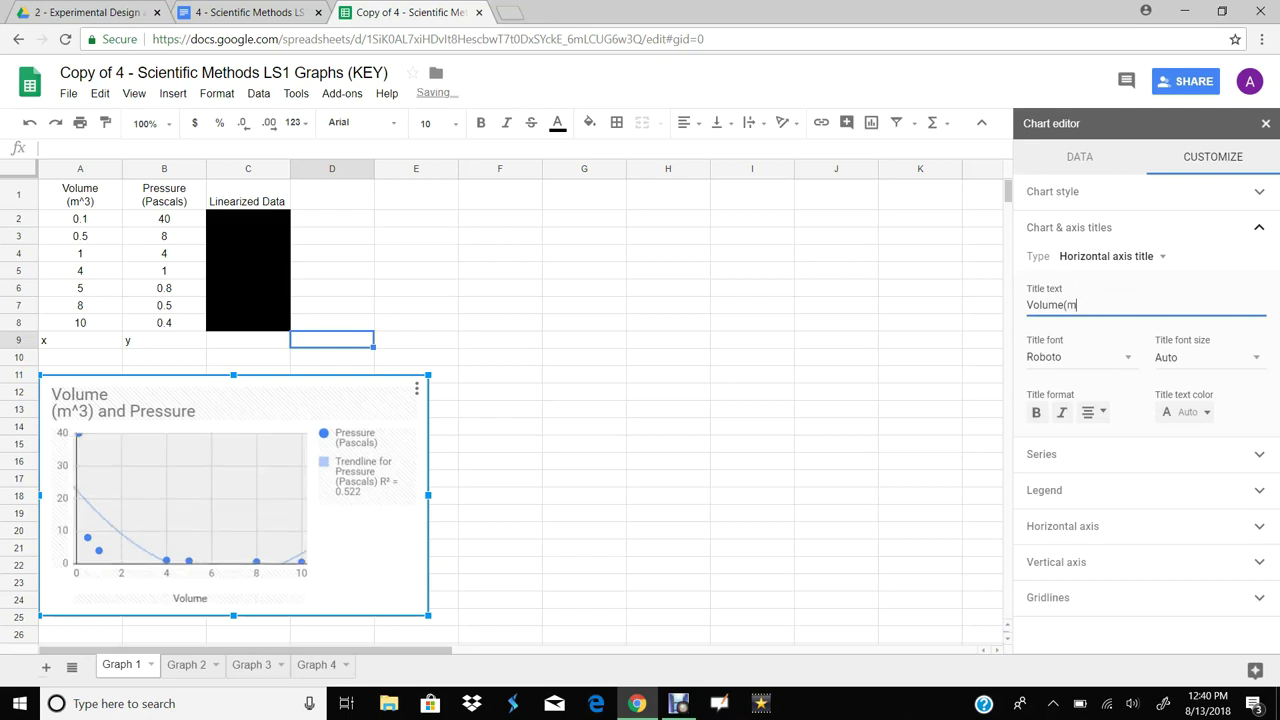
text(^3))
Step: Set the chart's vertical axis title to "Pressure (Pa)"
click(1106, 256)
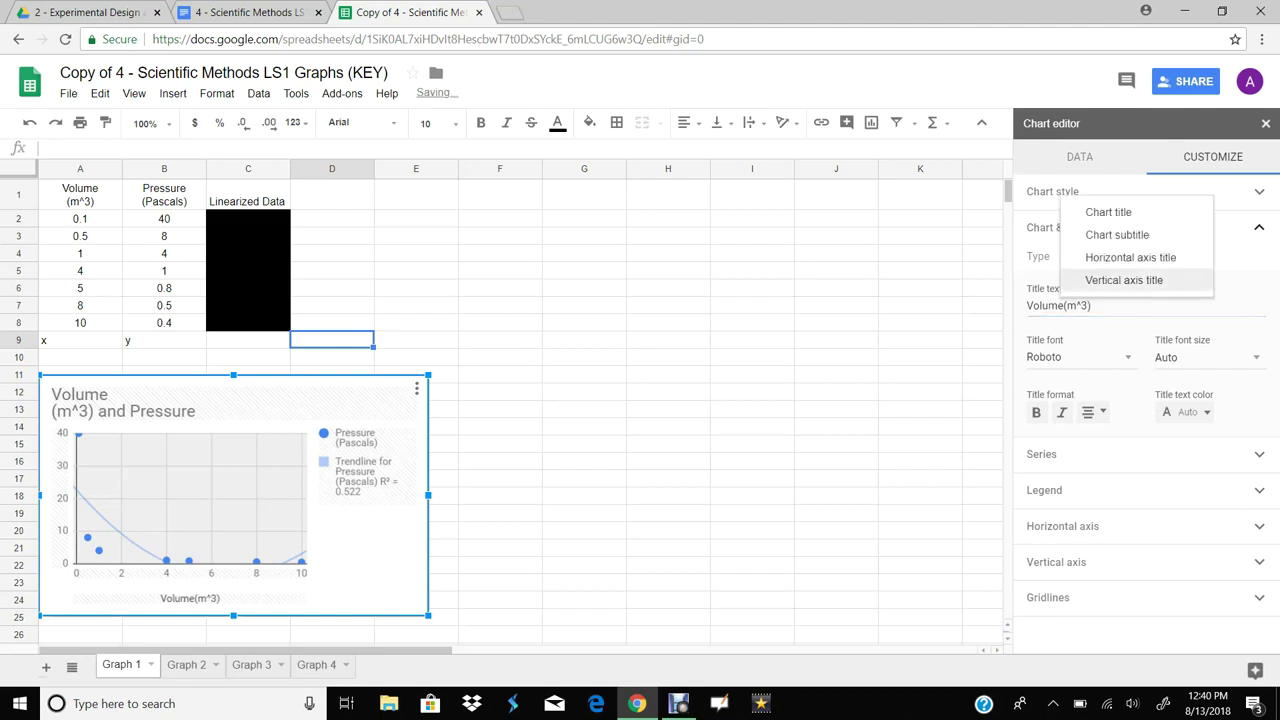
click(1124, 280)
click(1140, 305)
text(Pressure (P)
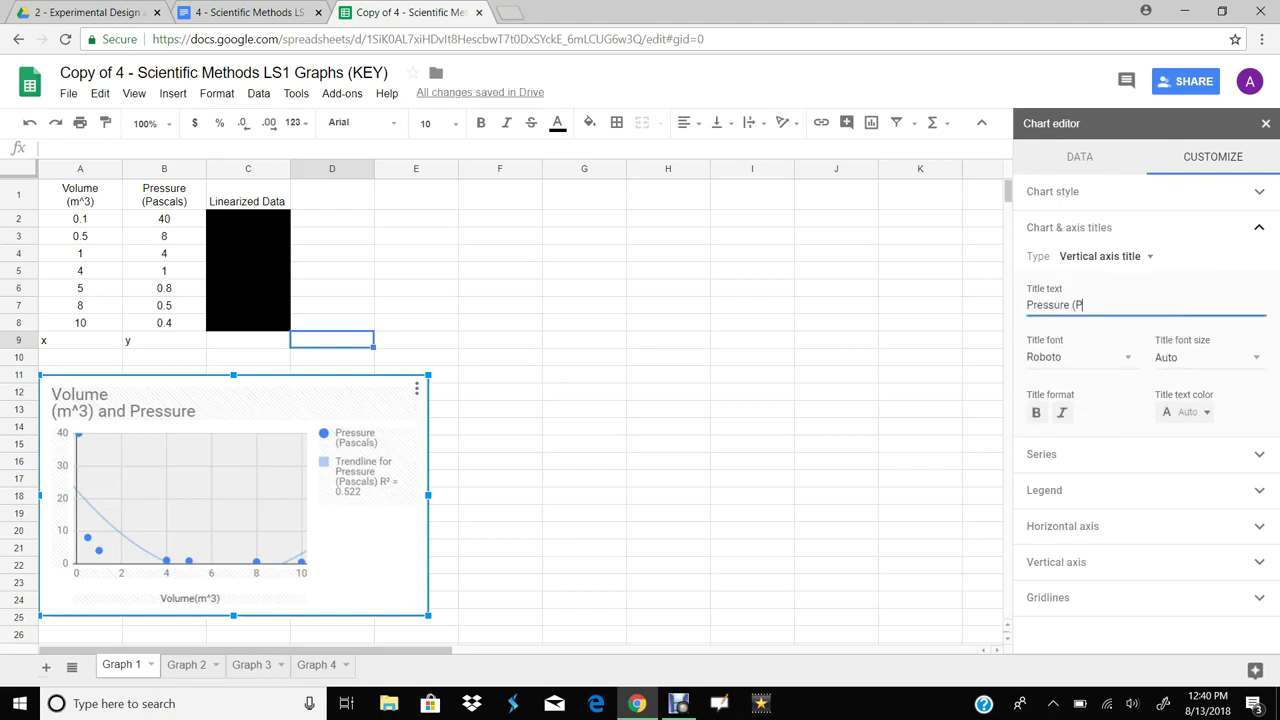
text(a)
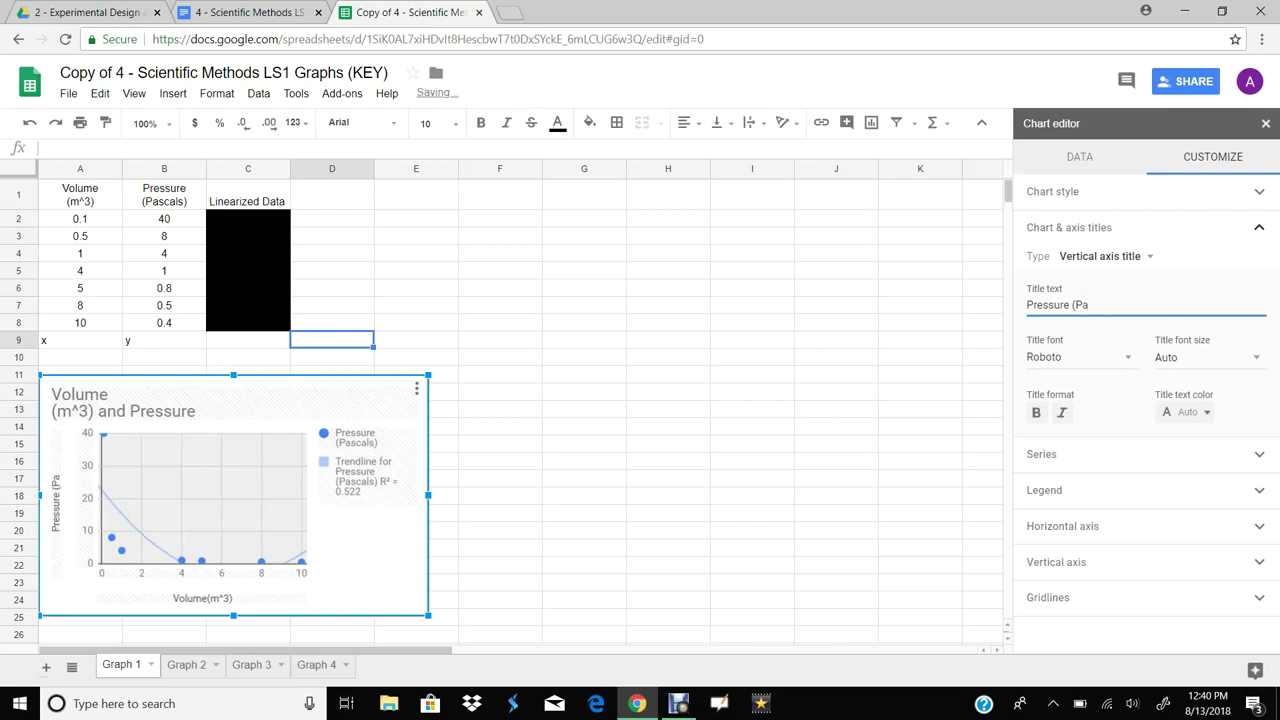
text())
Step: Change the chart title to "Pressure vs. Volume" and leave chart editing
click(1105, 256)
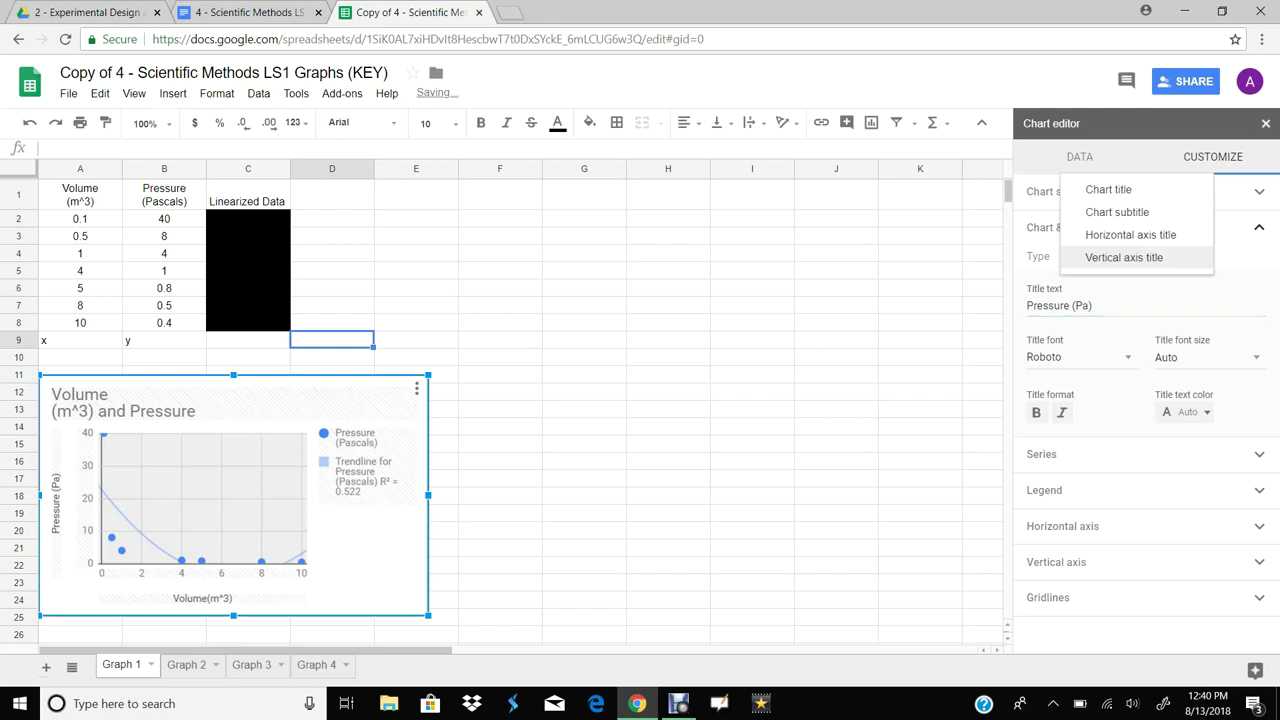
click(1090, 189)
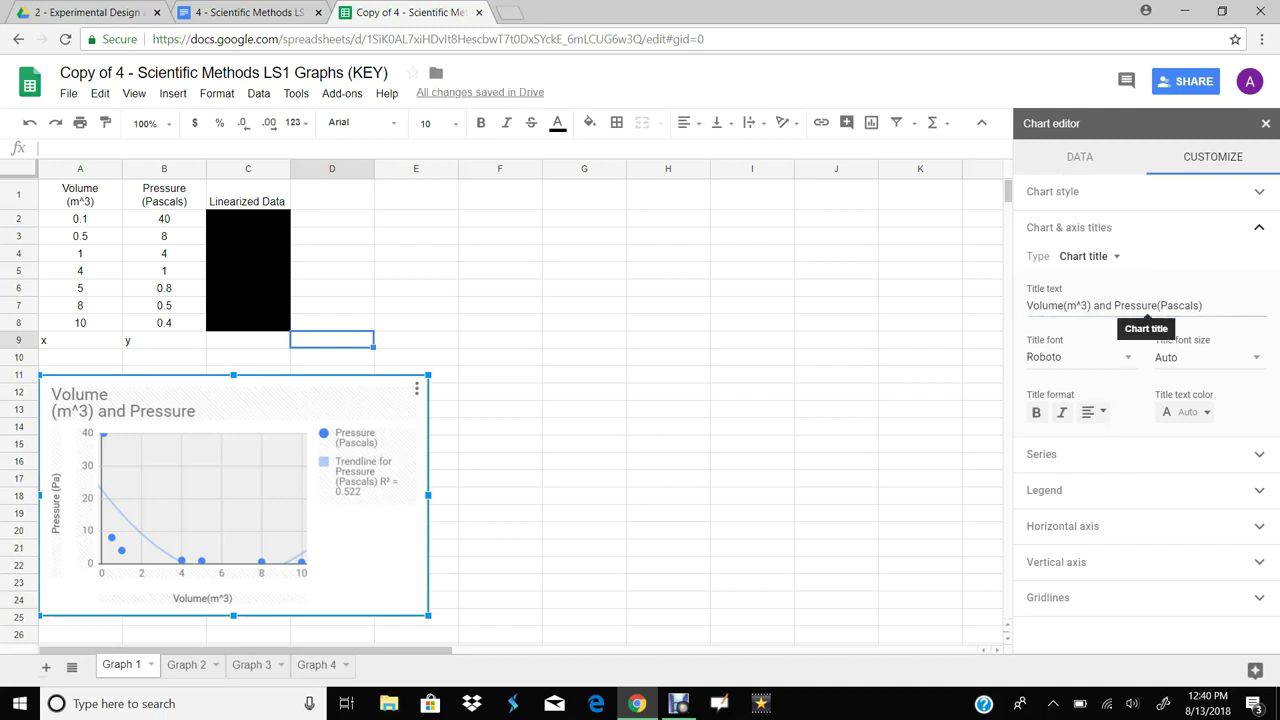
drag(1114, 305, 1027, 305)
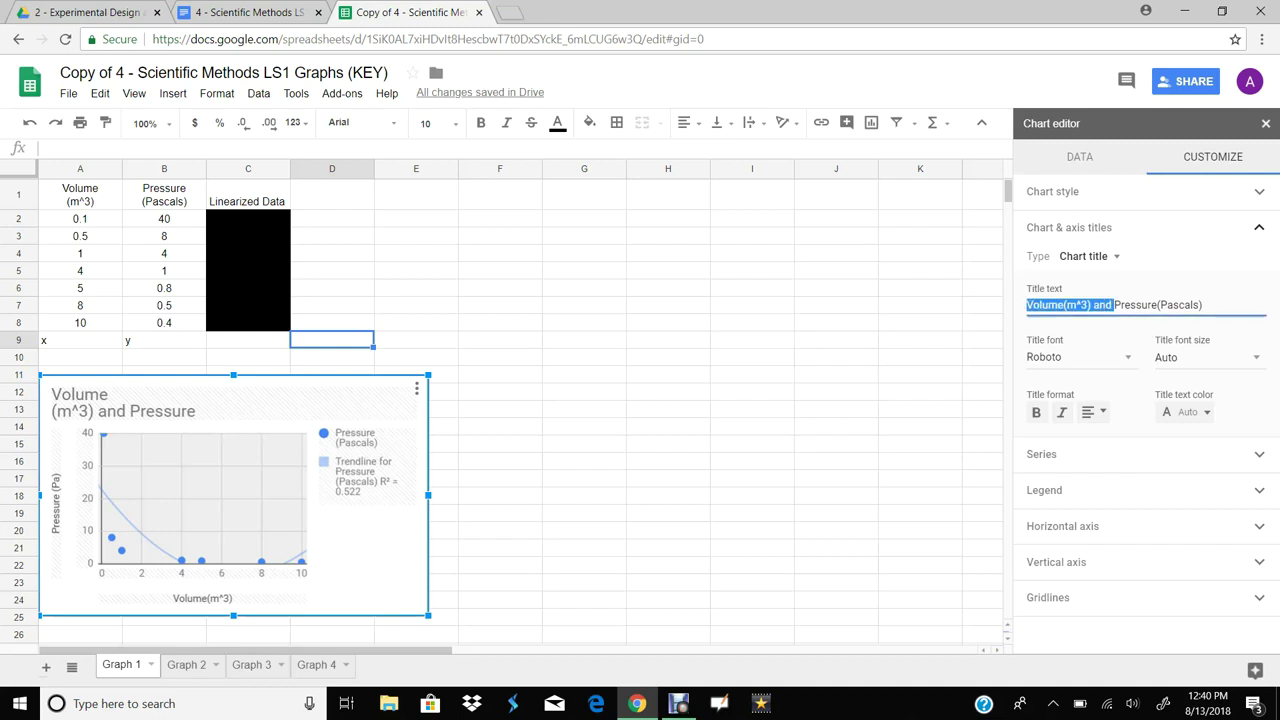
key(BackSpace)
key(BackSpace)
key(BackSpace)
key(BackSpace)
key(BackSpace)
key(BackSpace)
key(BackSpace)
key(BackSpace)
key(BackSpace)
key(BackSpace)
text(vs)
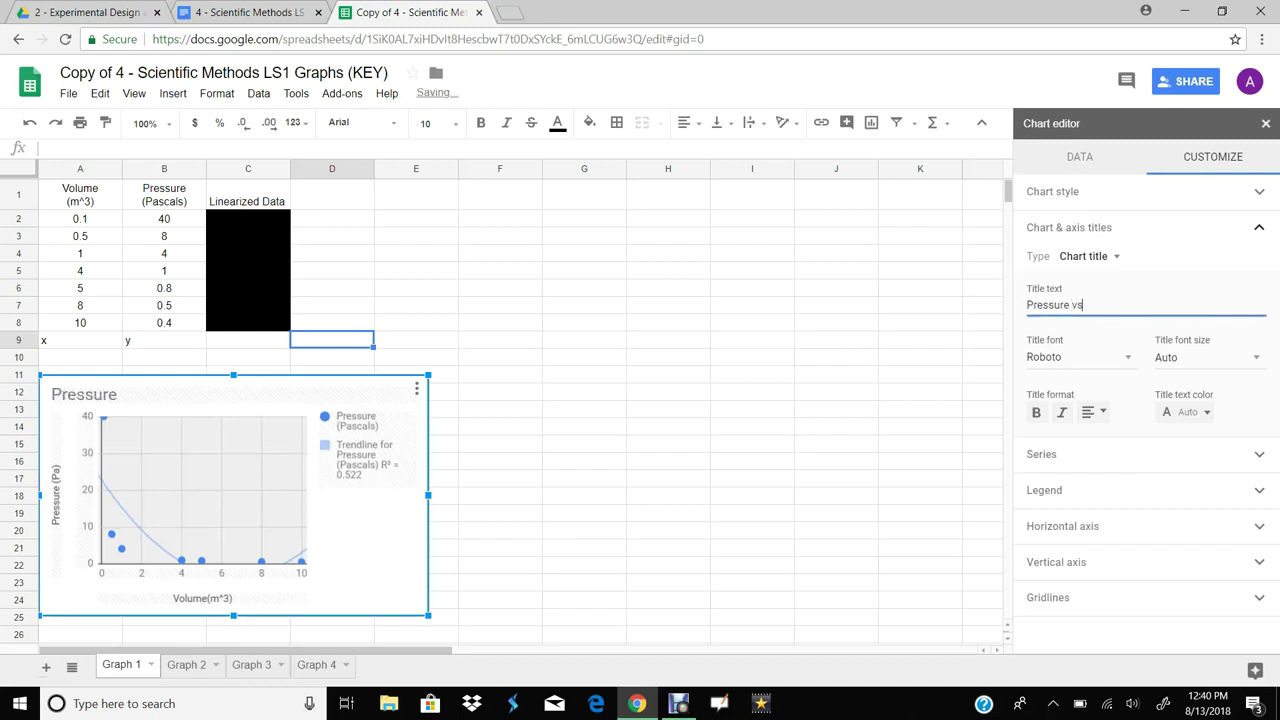
text(. Volue)
key(BackSpace)
text(me)
click(752, 426)
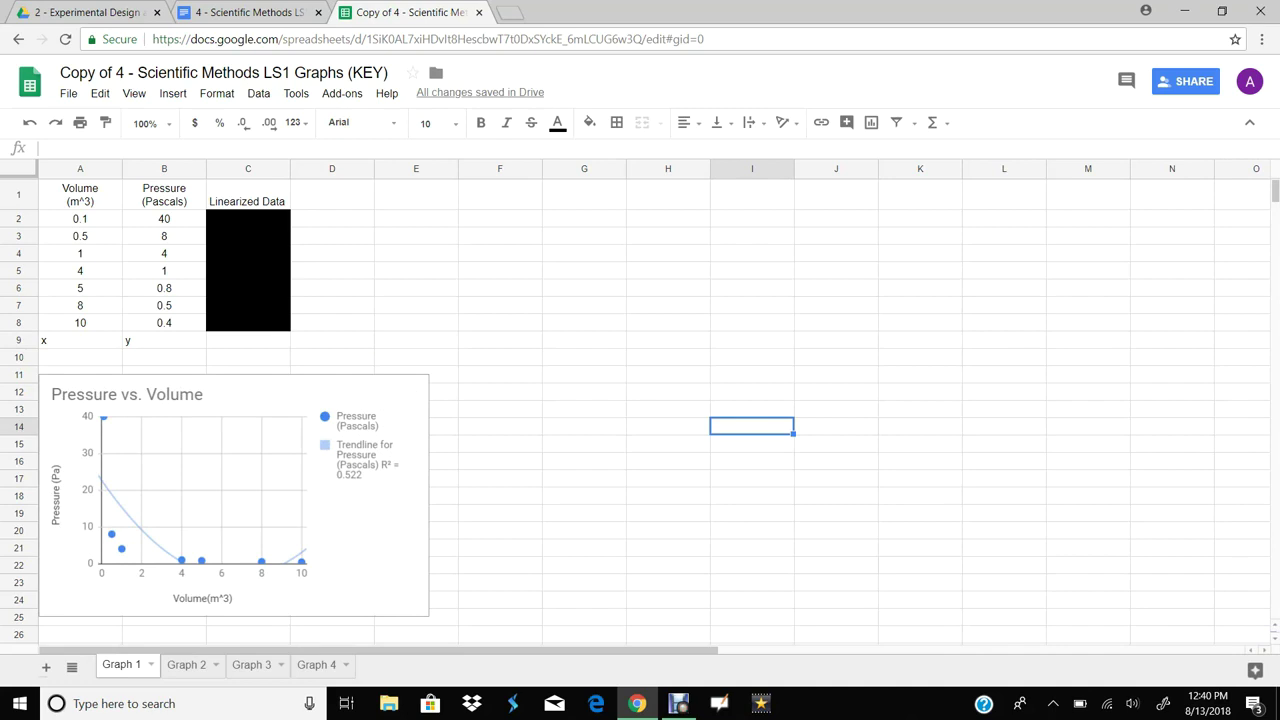
Step: Label the linearized data columns with 1/x in D9 and y in E9
click(332, 340)
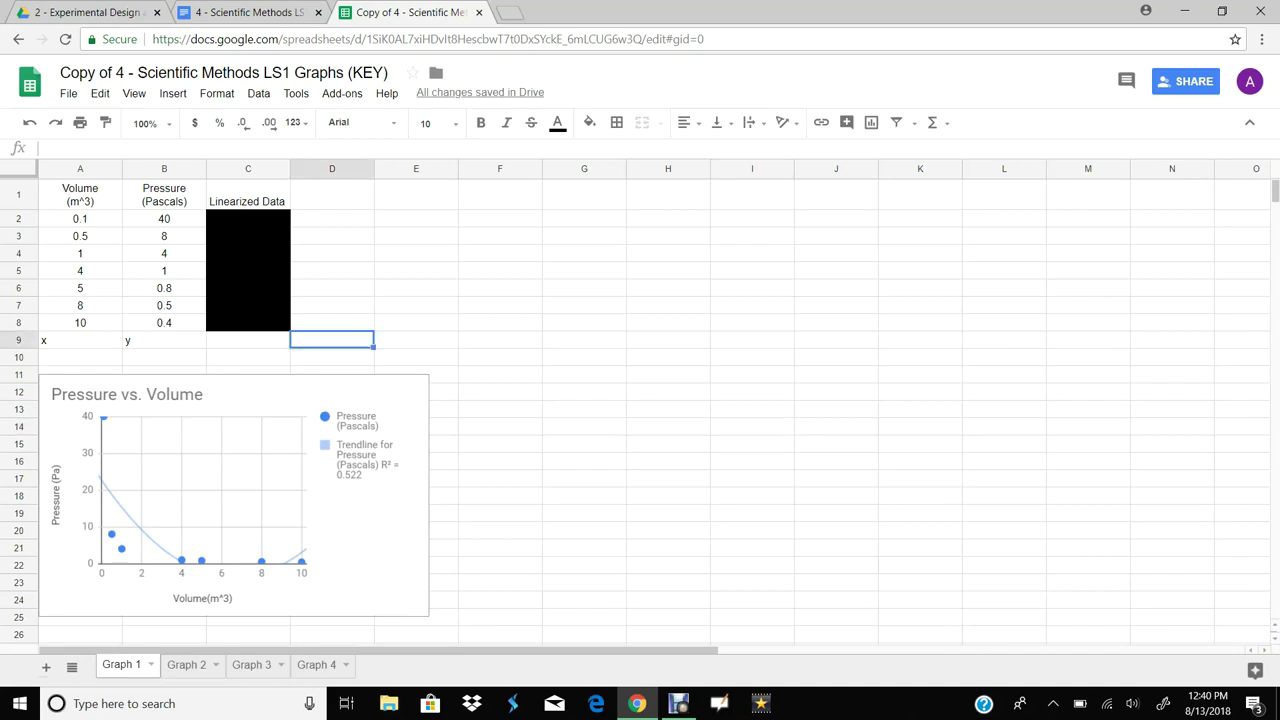
text(1/x)
key(Tab)
text(y)
key(Tab)
key(Tab)
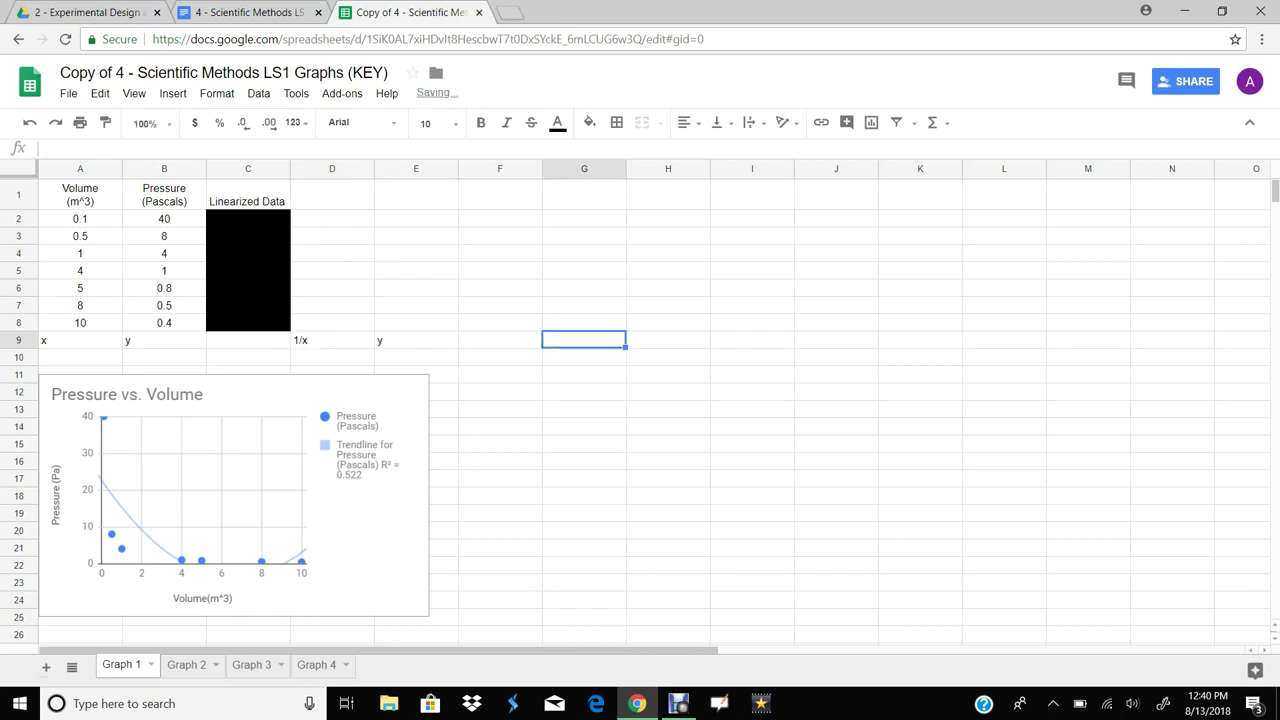
Step: Copy the Pressure (Pascals) header from B1 into E1
click(164, 195)
key(ctrl+c)
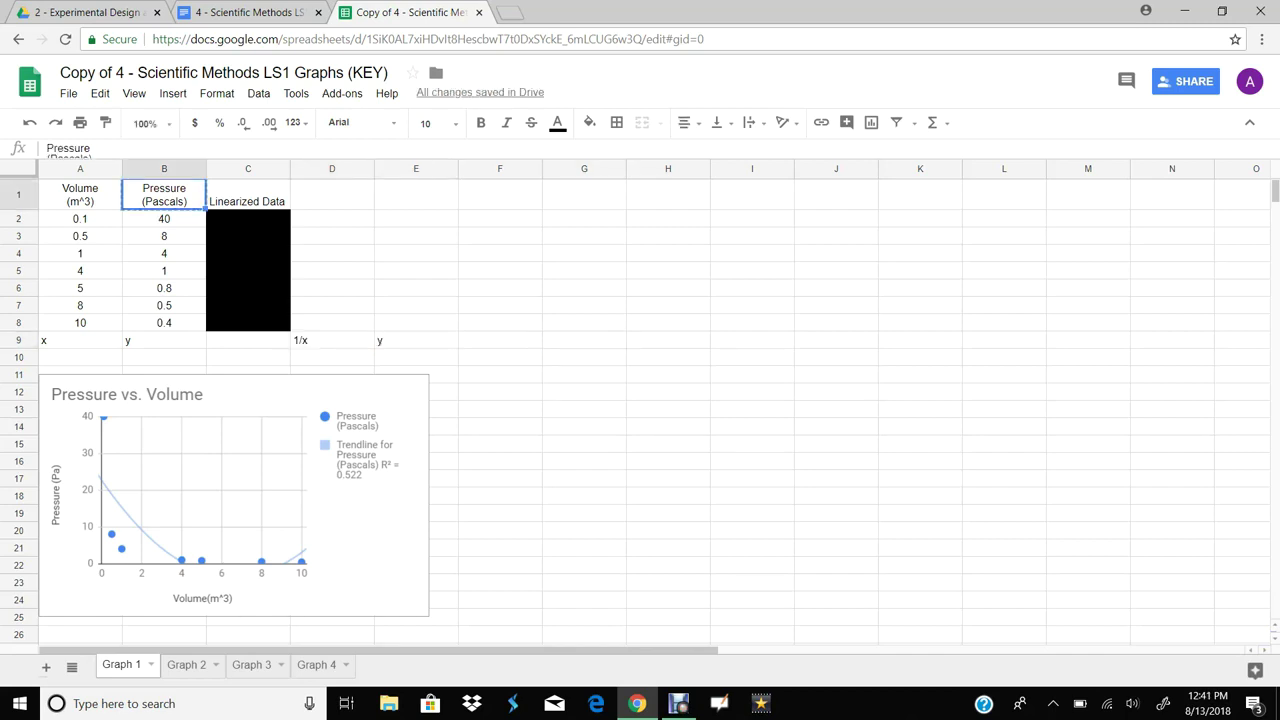
click(416, 195)
key(ctrl+v)
Step: Enter the header "1/Volume (1/m^3)" in cell D1
click(332, 195)
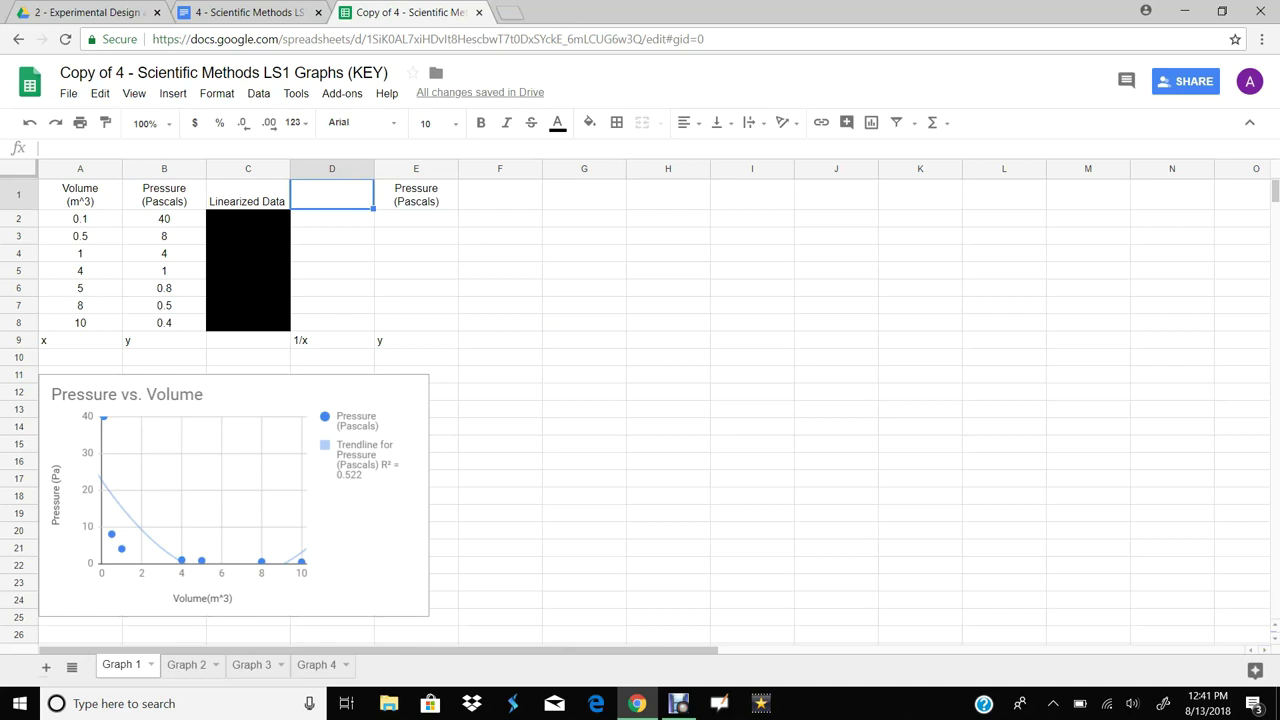
text(1/)
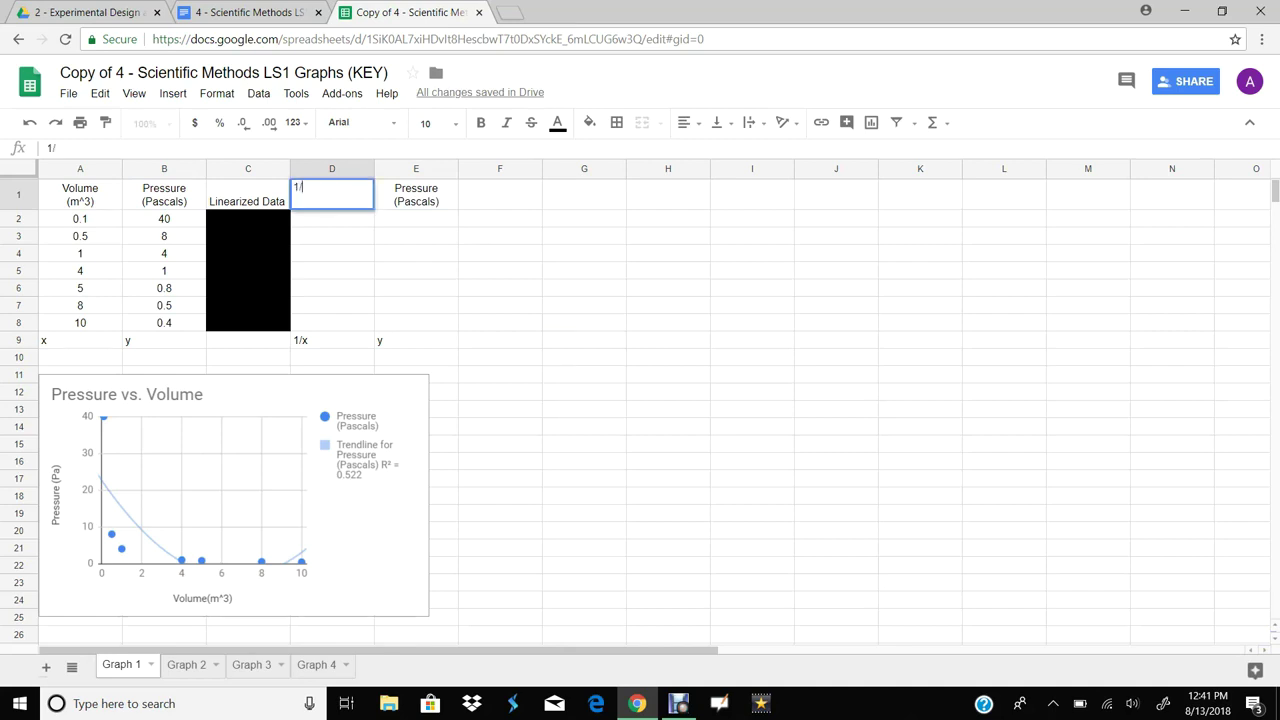
text(Volume (1/m^3))
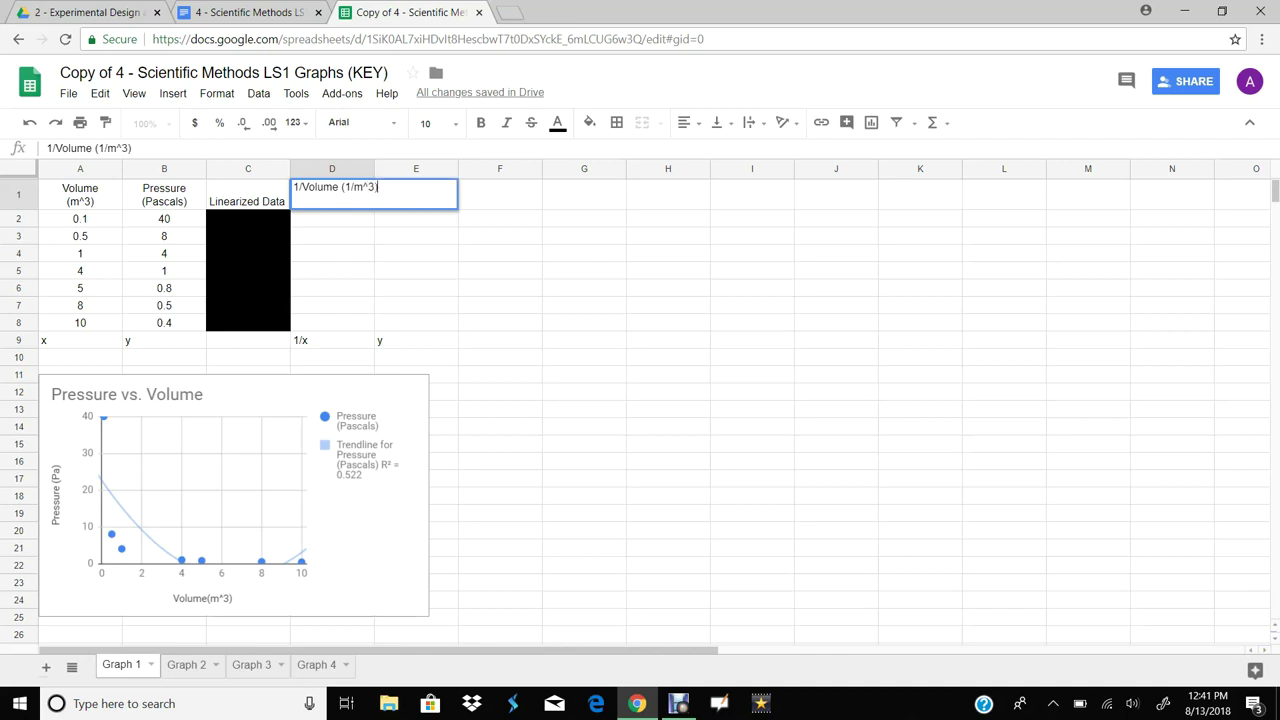
key(Return)
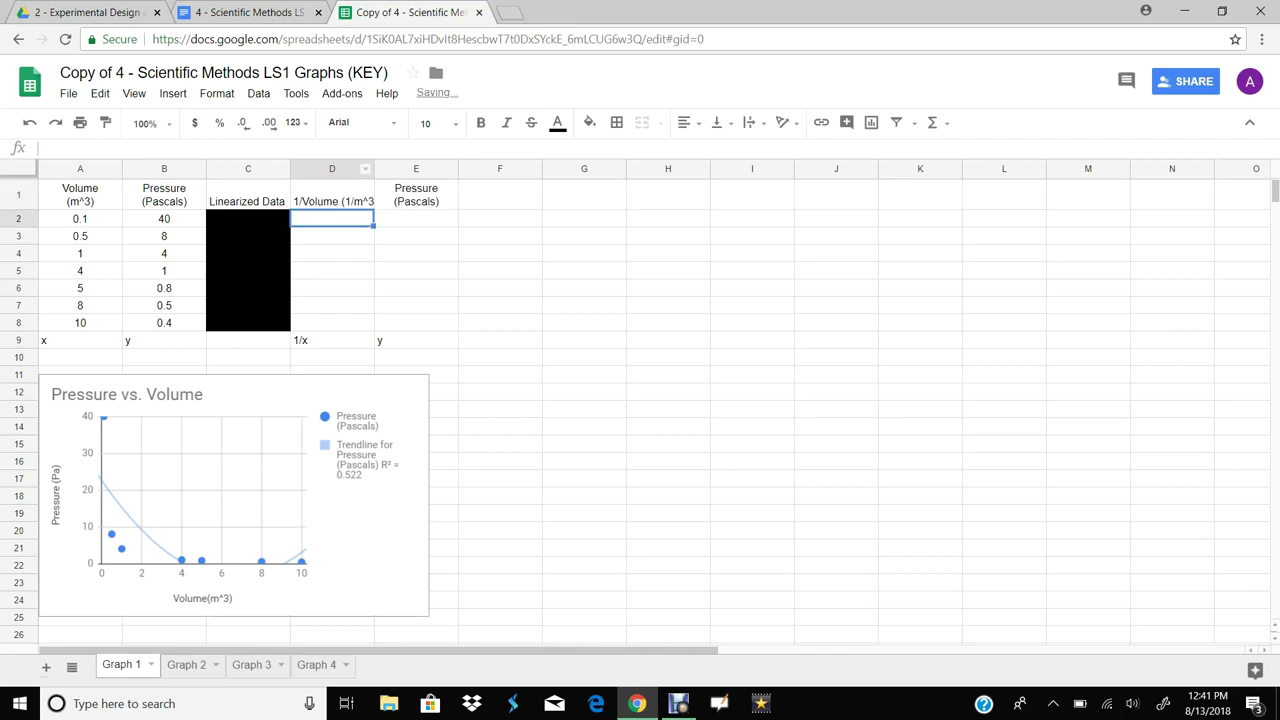
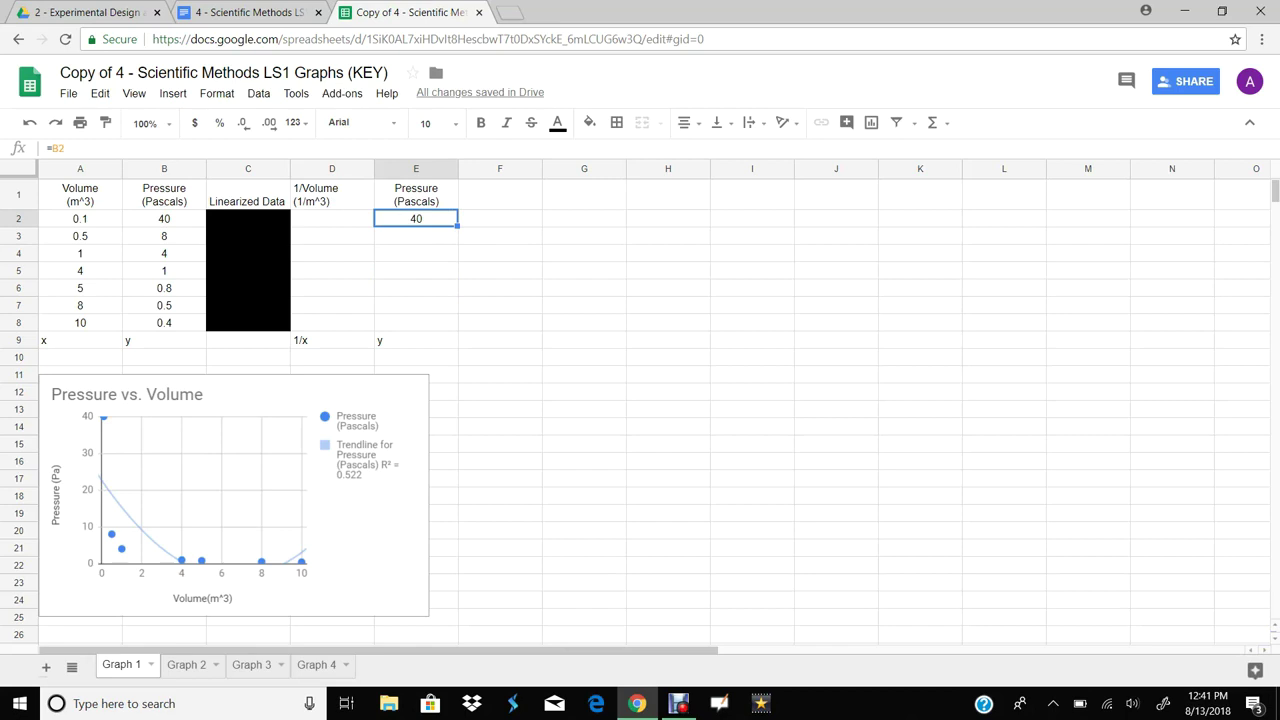
Step: Fill the =B2 formula from E2 down to E8 and compare the first copied cells with column B
drag(457, 226, 440, 323)
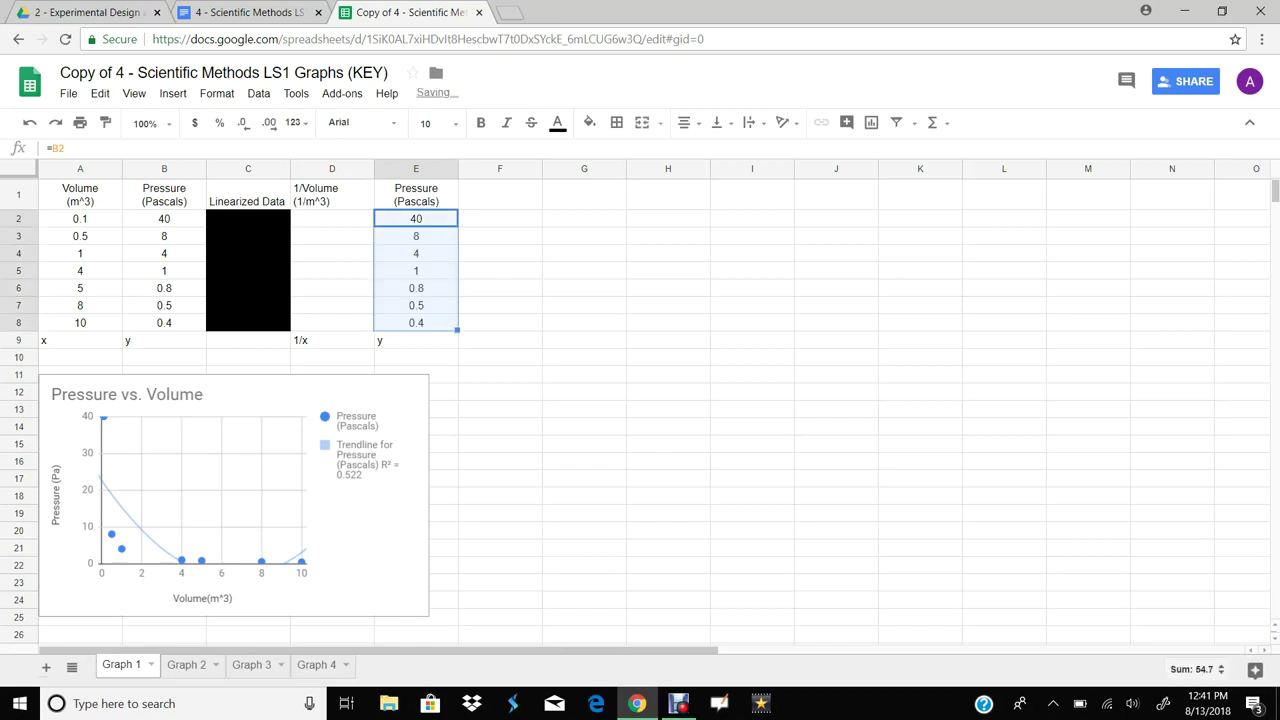
click(500, 254)
click(416, 219)
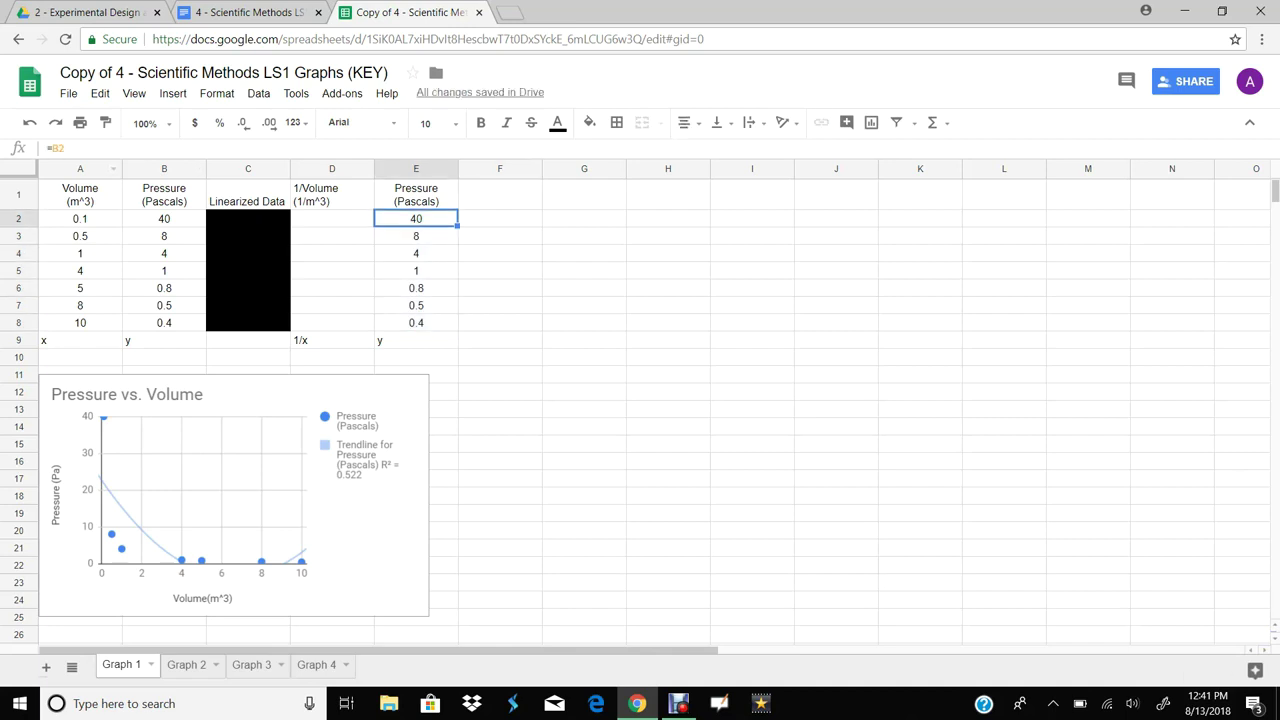
click(164, 219)
click(416, 236)
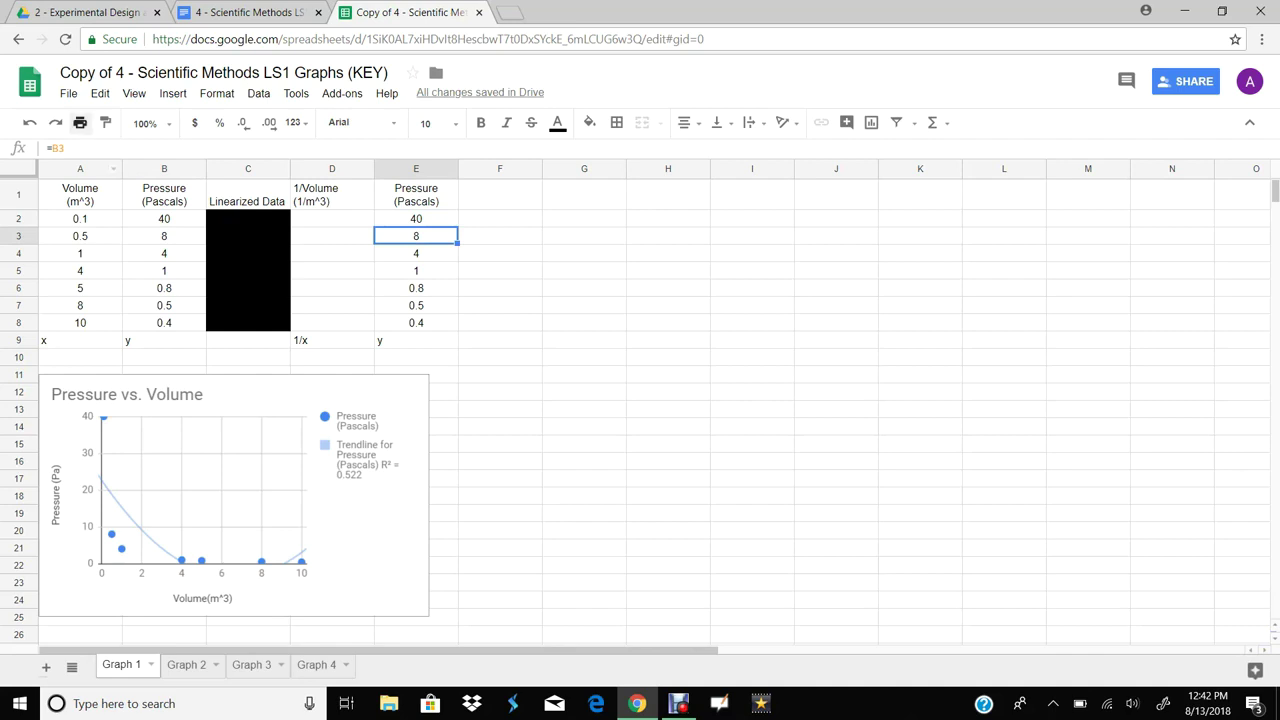
click(164, 236)
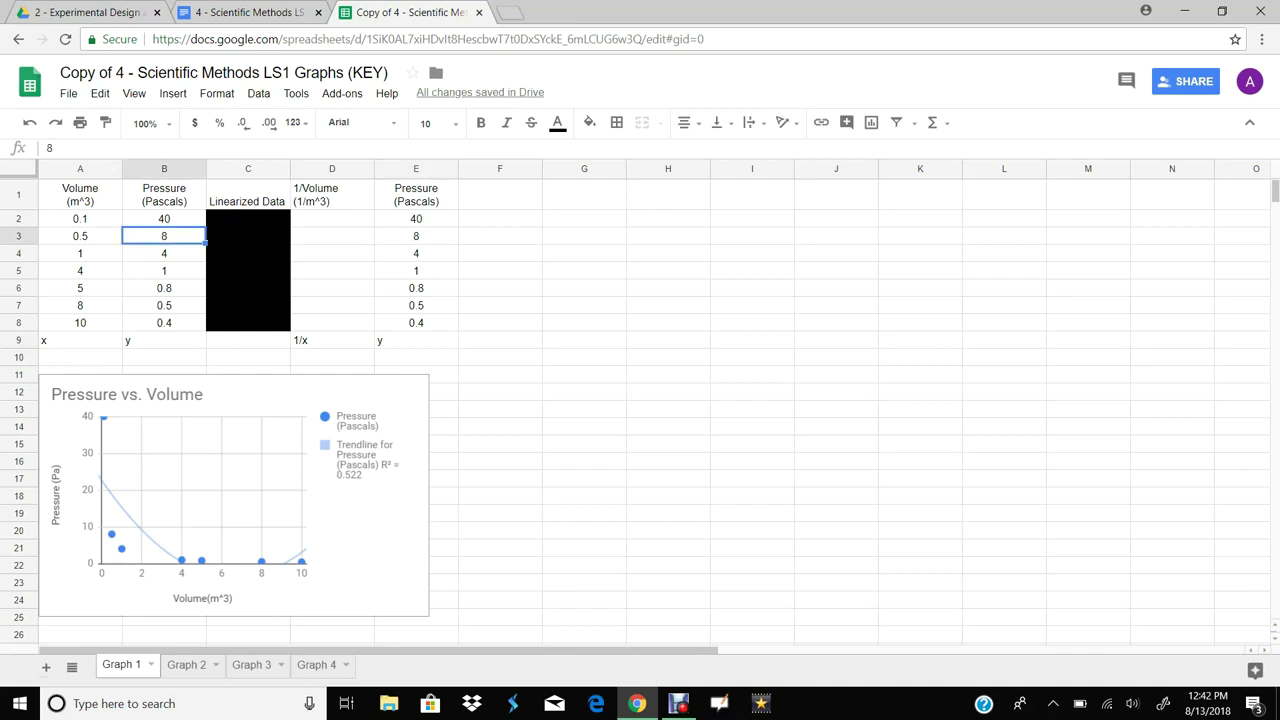
Step: Enter the formula =1/A2 in cell D2 to calculate the inverse of the first volume
click(332, 219)
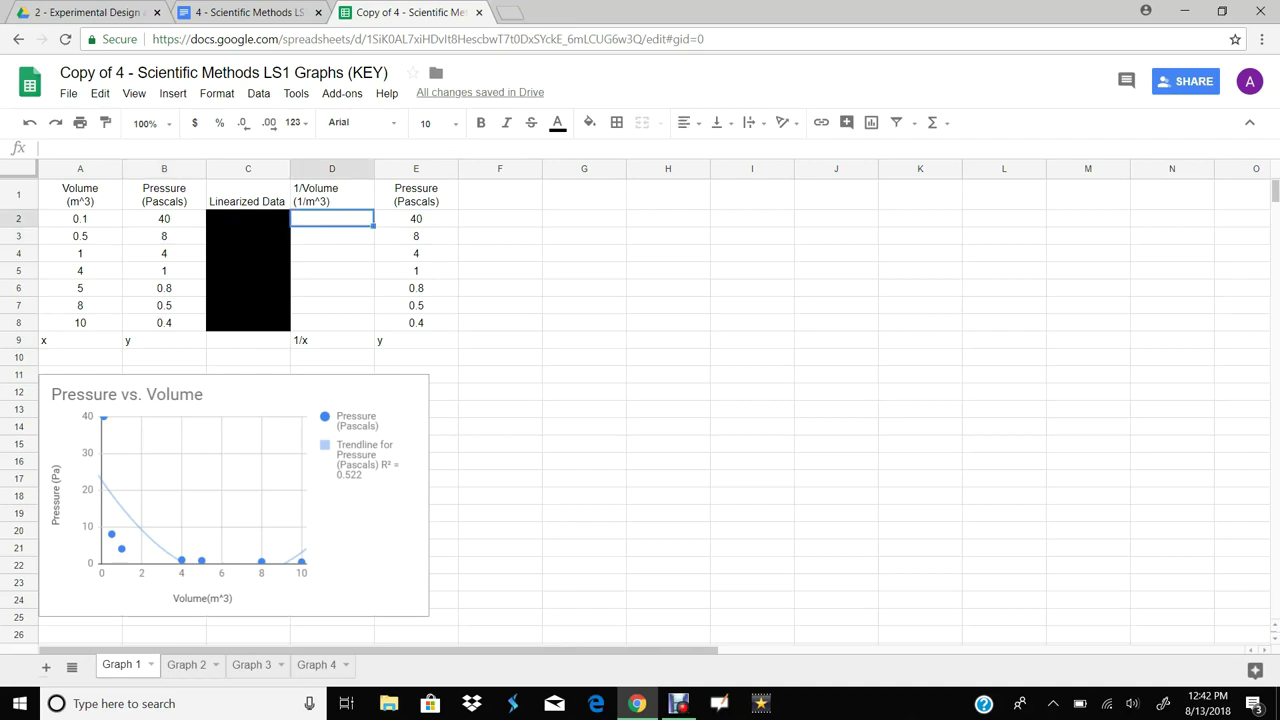
text(=)
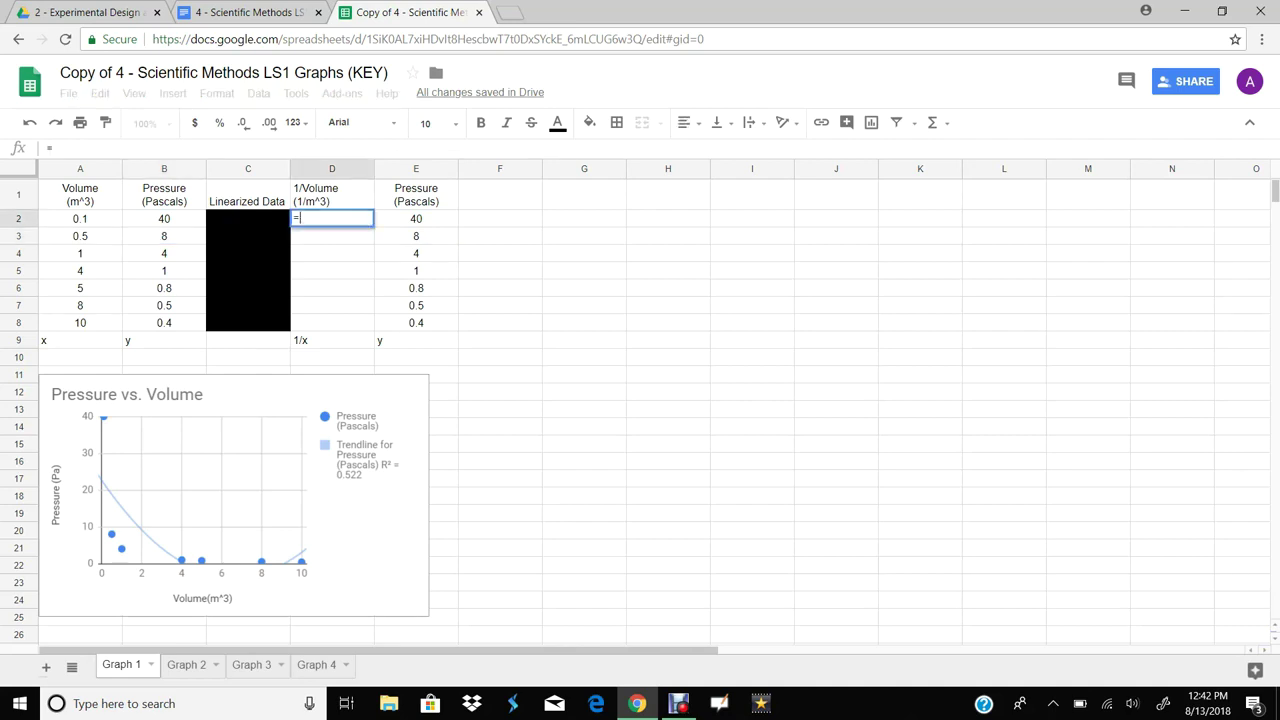
text(1/)
click(80, 219)
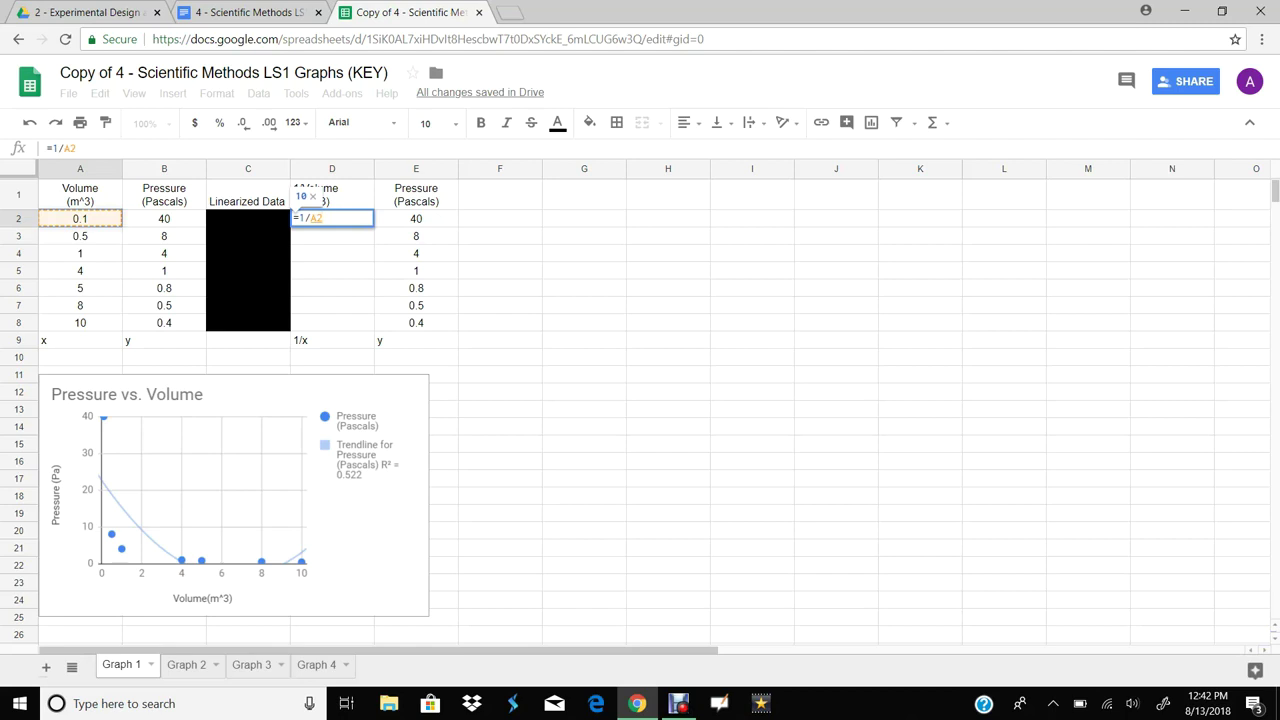
key(Return)
Step: Fill the inverse volume formula from D2 down to D8 and check the cell references in the copied formulas
click(332, 219)
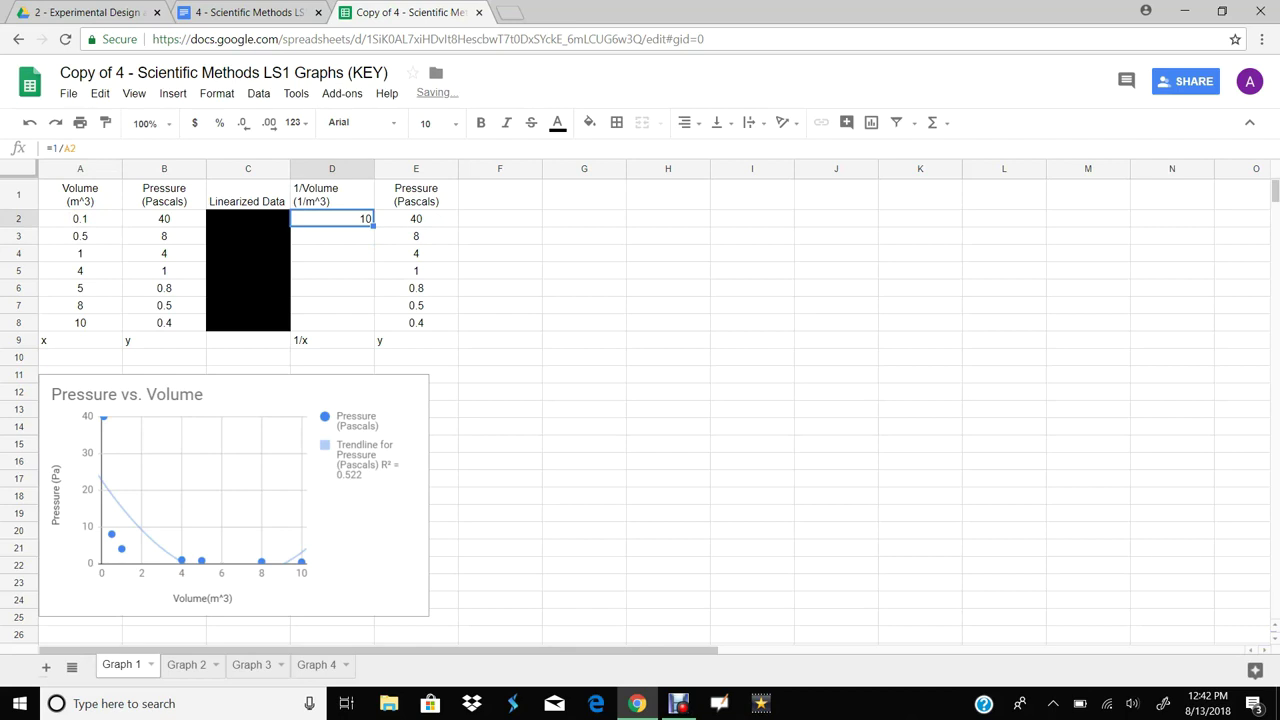
drag(373, 226, 365, 325)
click(332, 236)
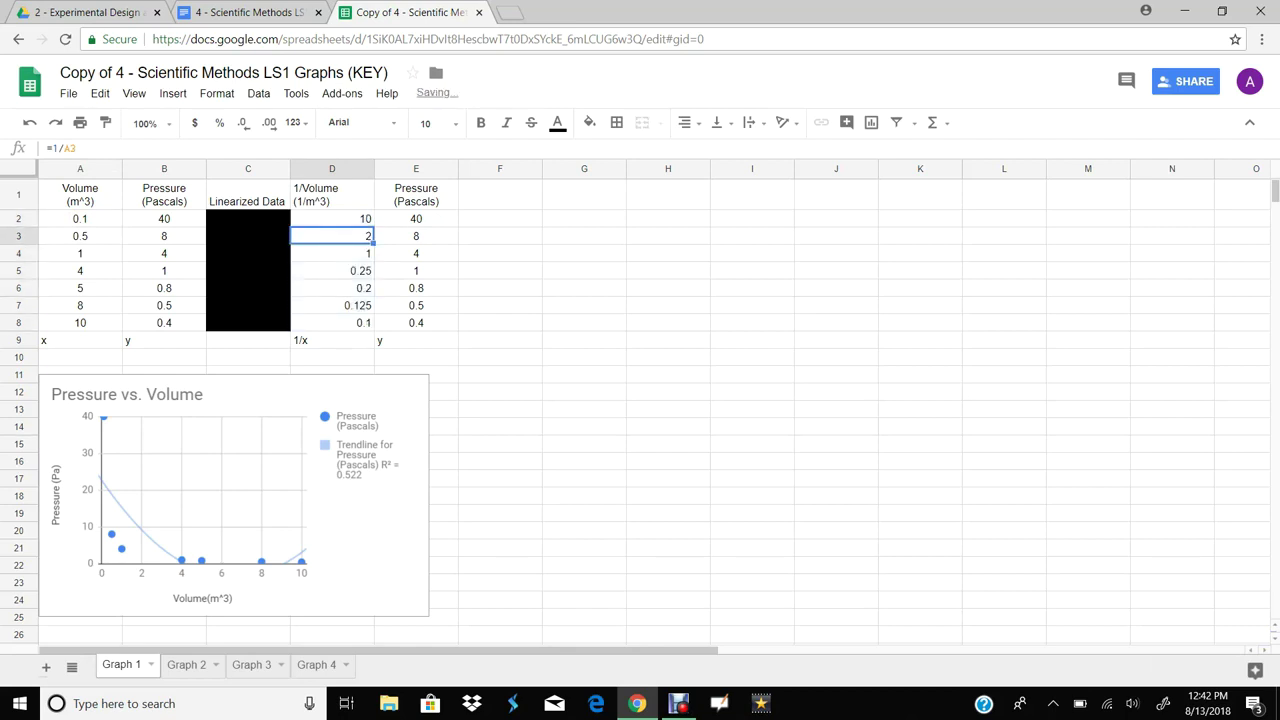
click(332, 219)
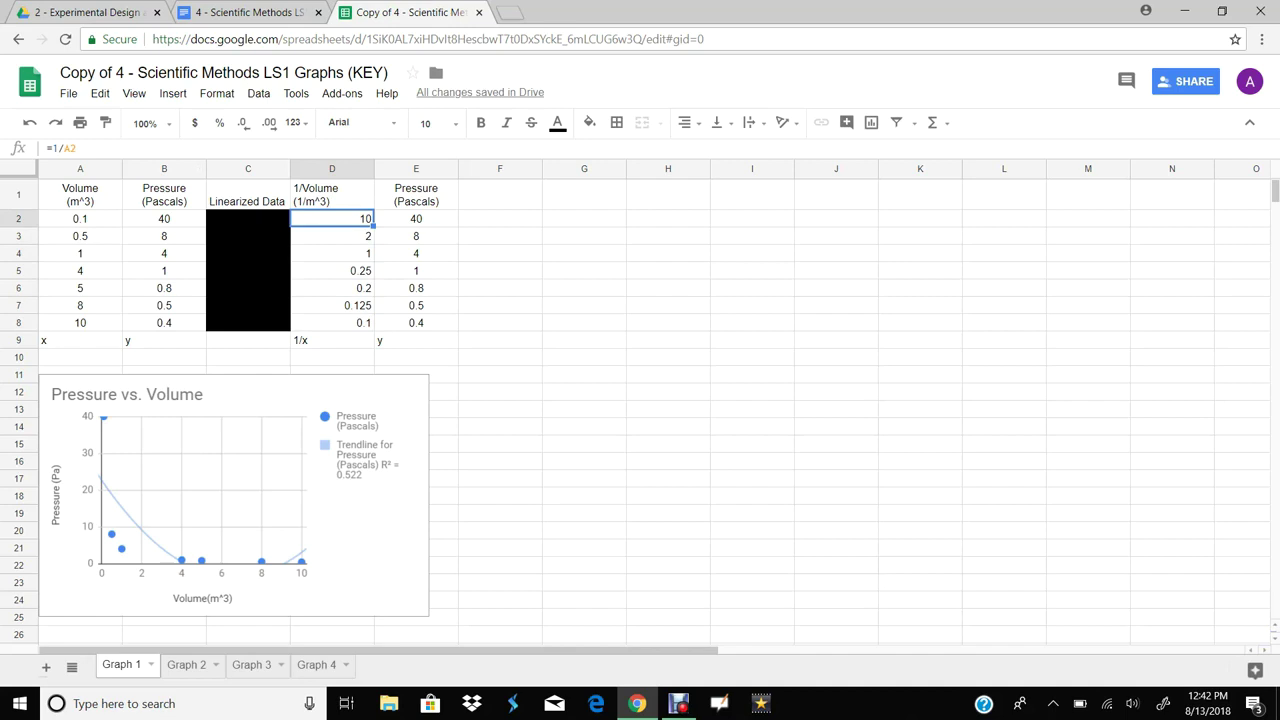
key(Down)
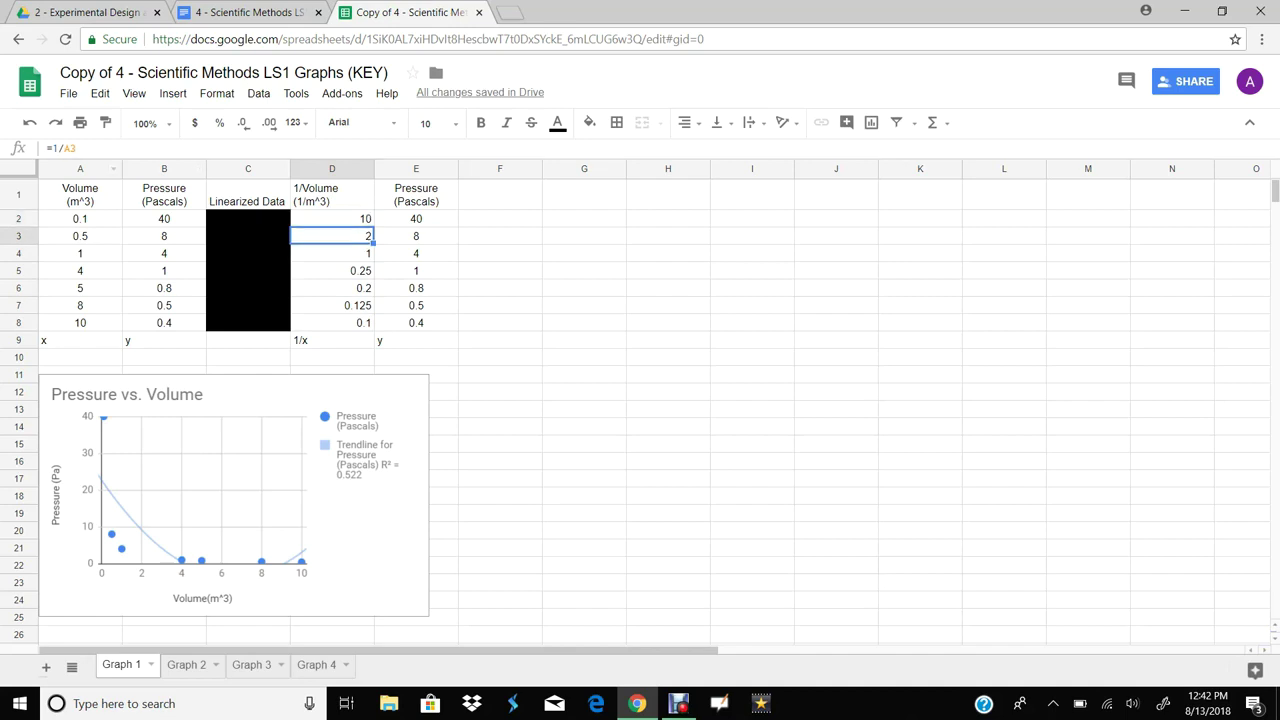
click(332, 254)
key(Down)
key(Down)
key(Down)
click(584, 374)
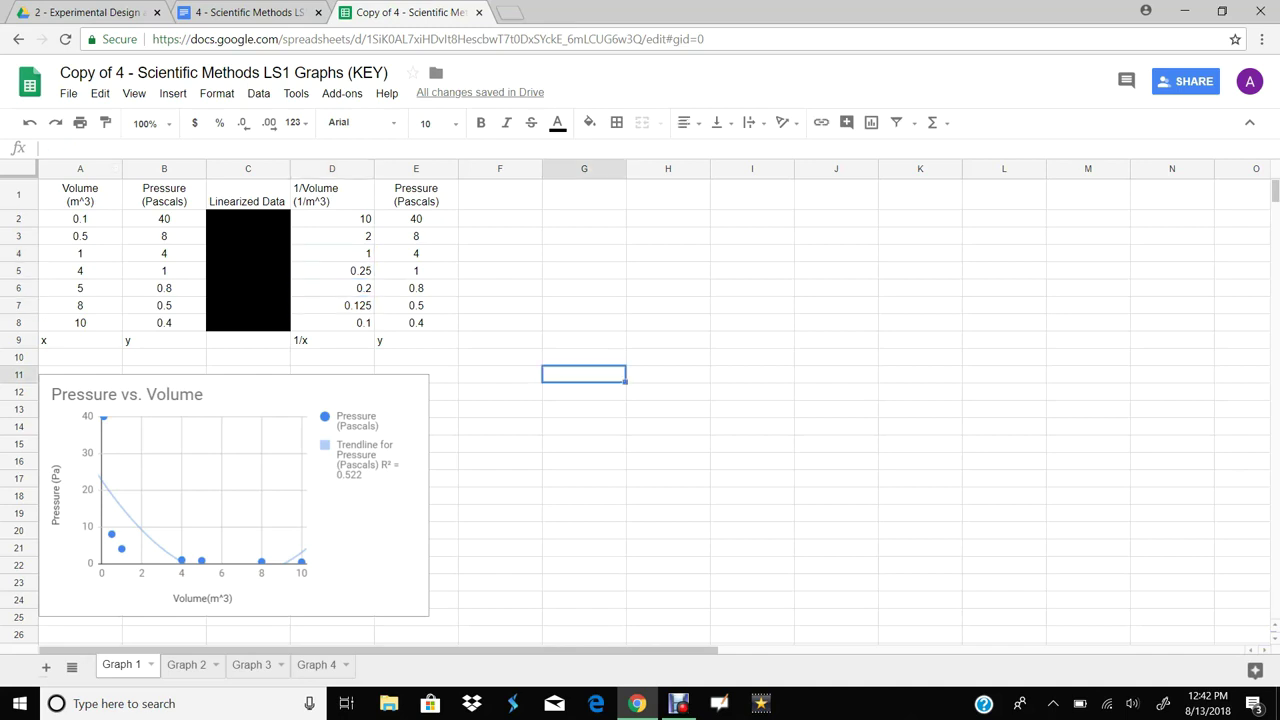
Step: Insert a scatter chart from the linearized data in D1:E8, using column D as labels
drag(312, 194, 416, 322)
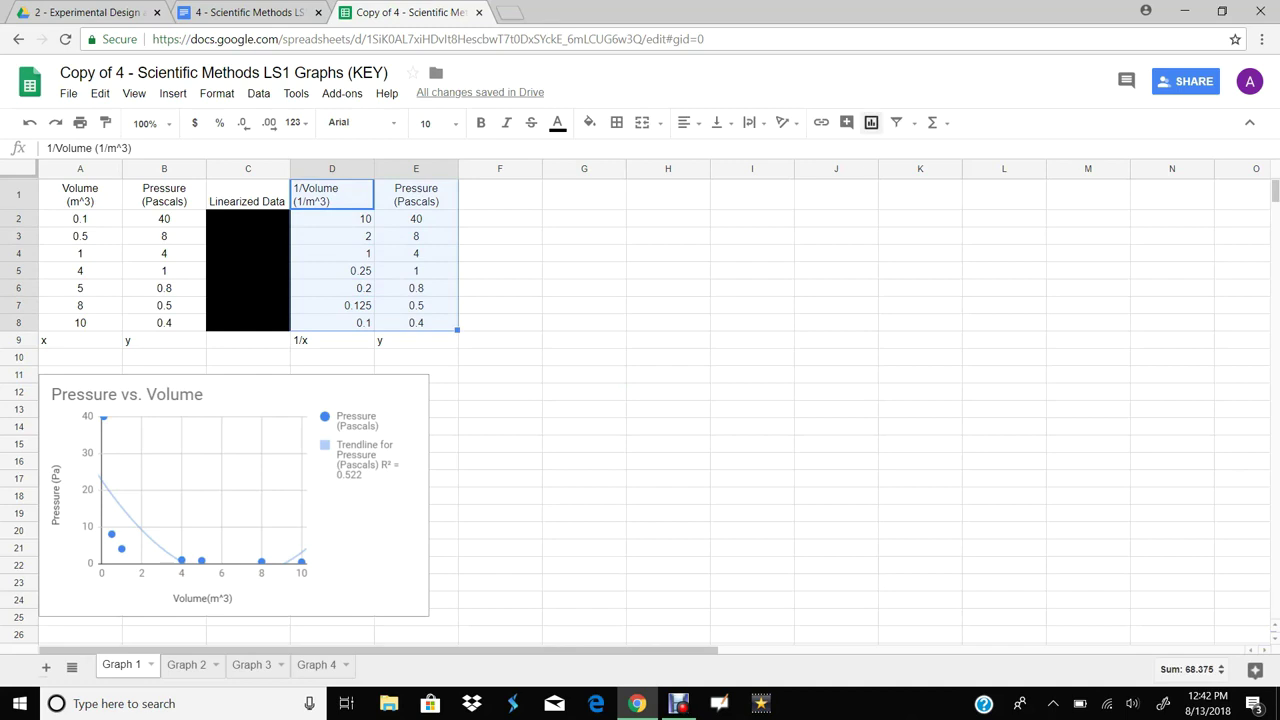
click(871, 122)
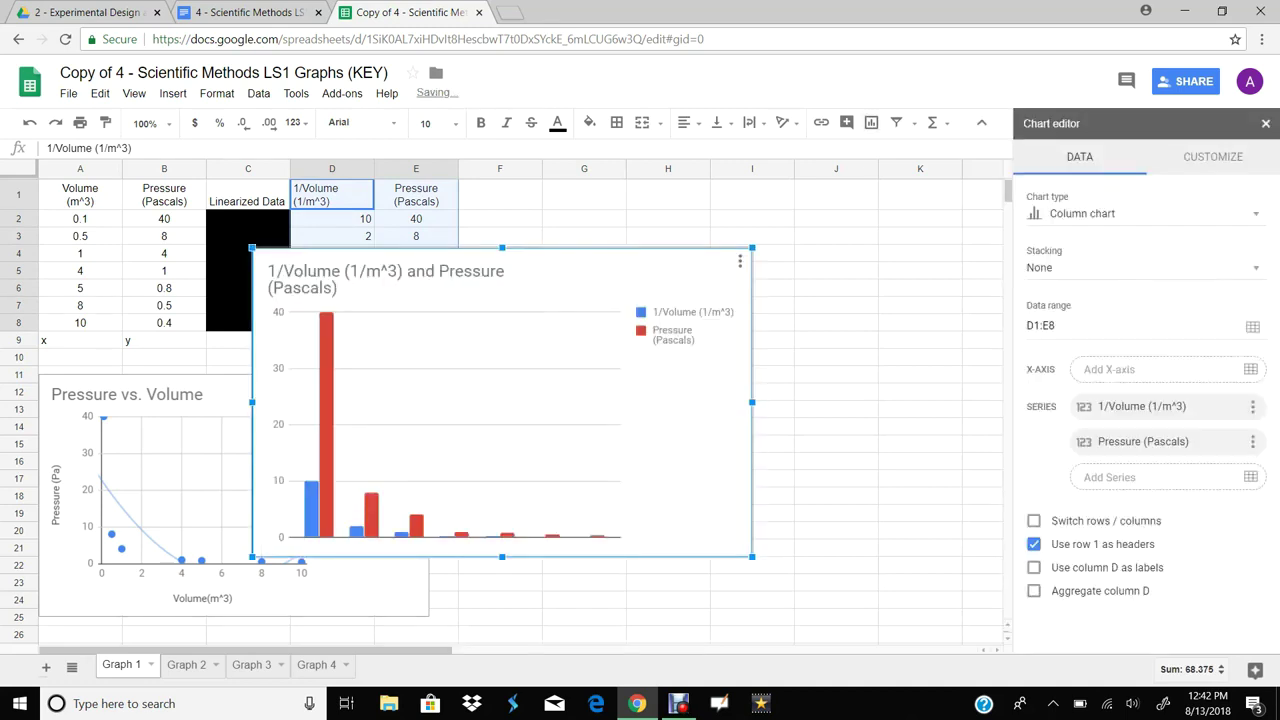
click(1140, 213)
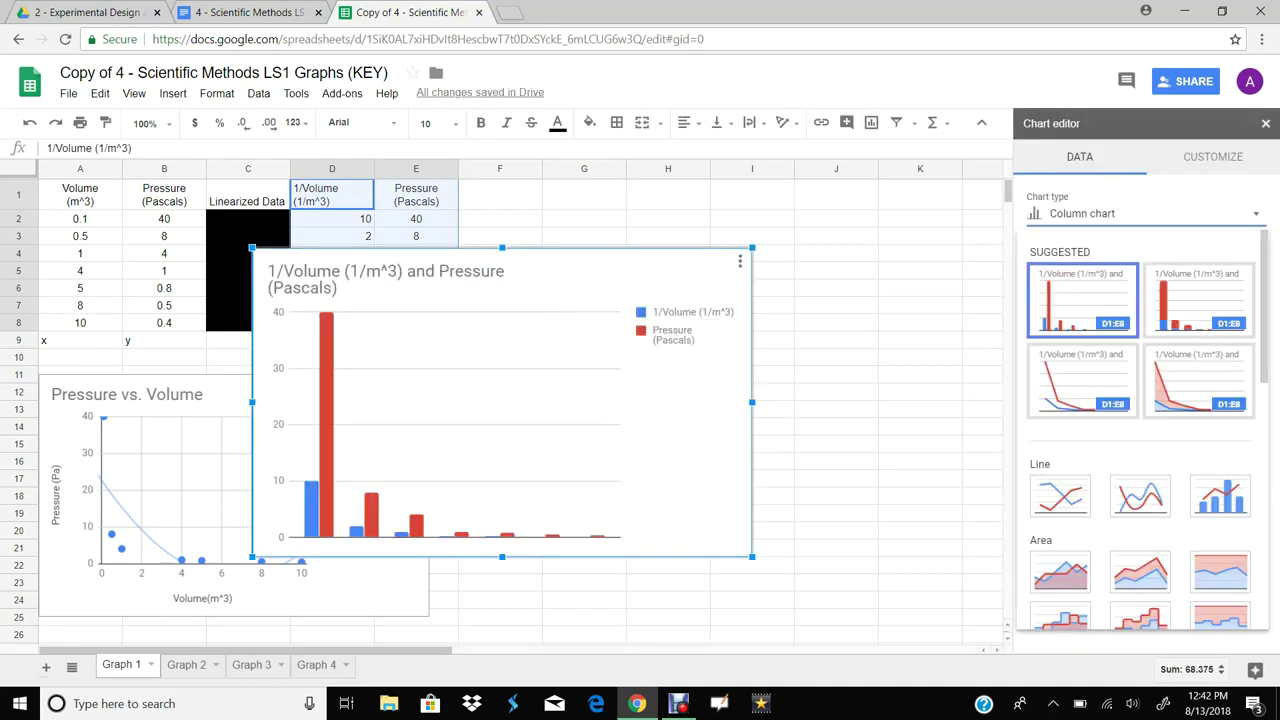
scroll(1060, 516, down, 4)
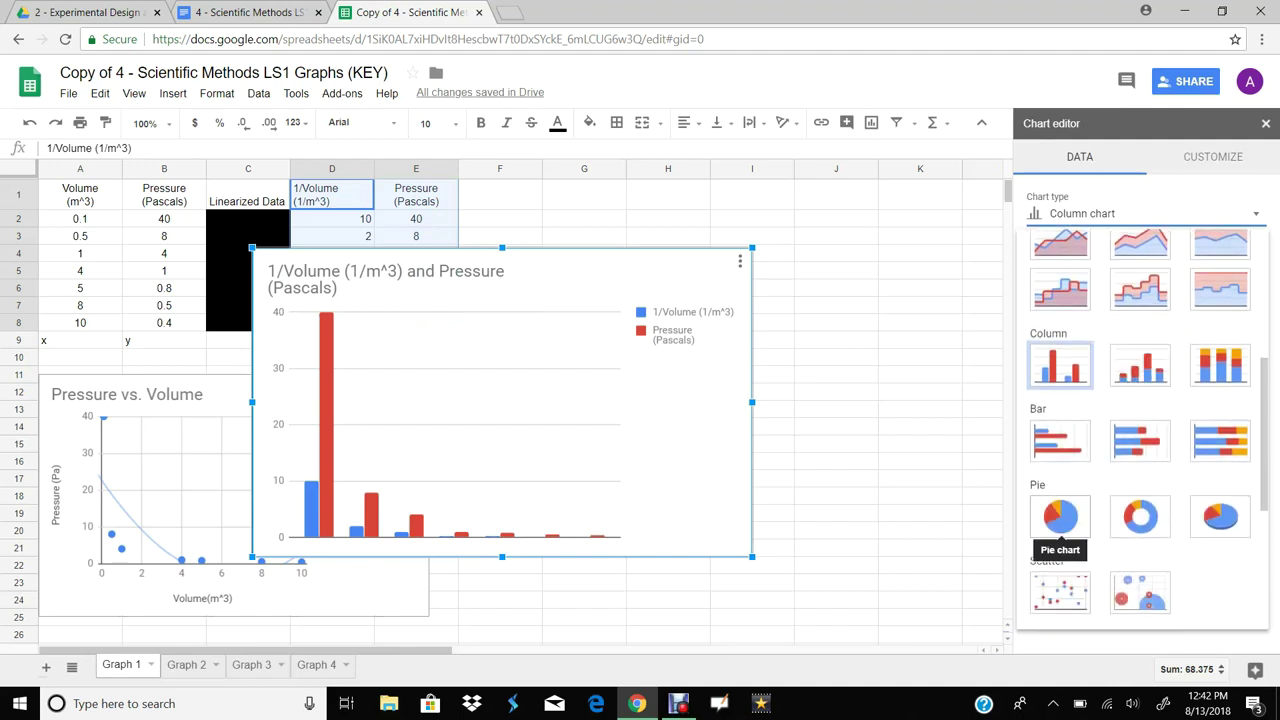
click(1060, 592)
click(1034, 513)
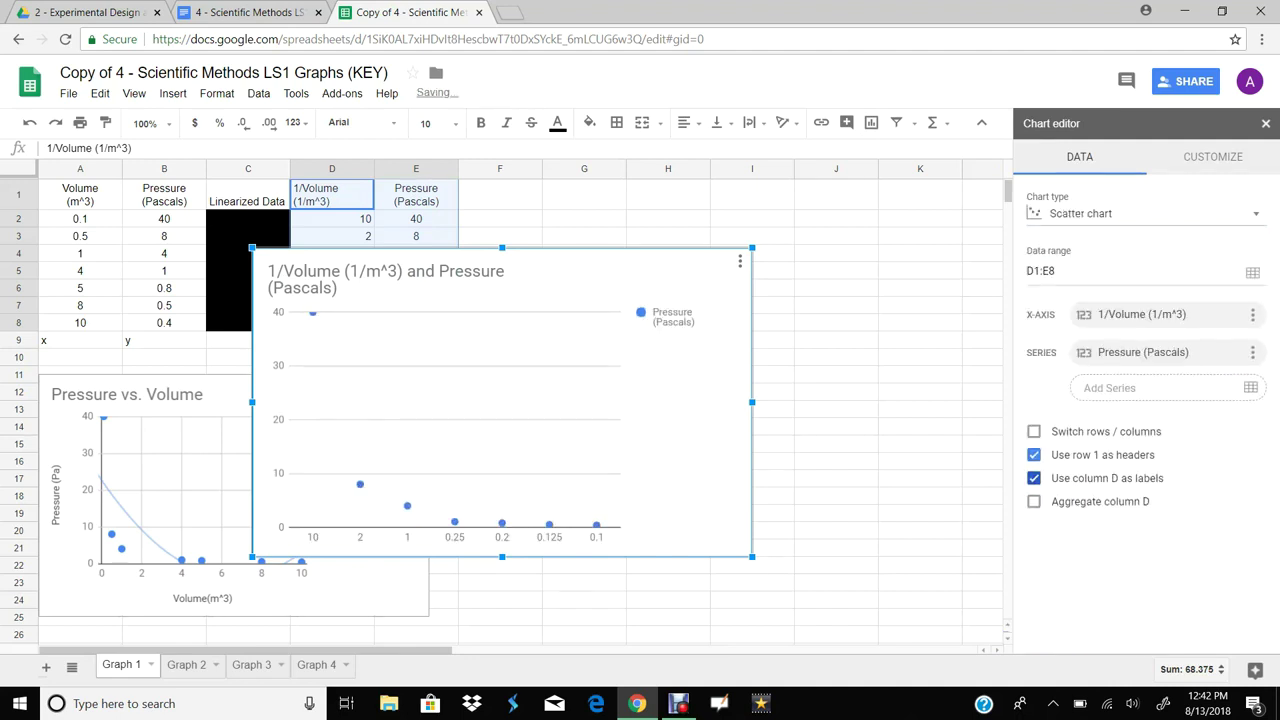
Step: Turn off treating labels as text on the horizontal axis, switching the option back and forth to compare the plots
click(1212, 157)
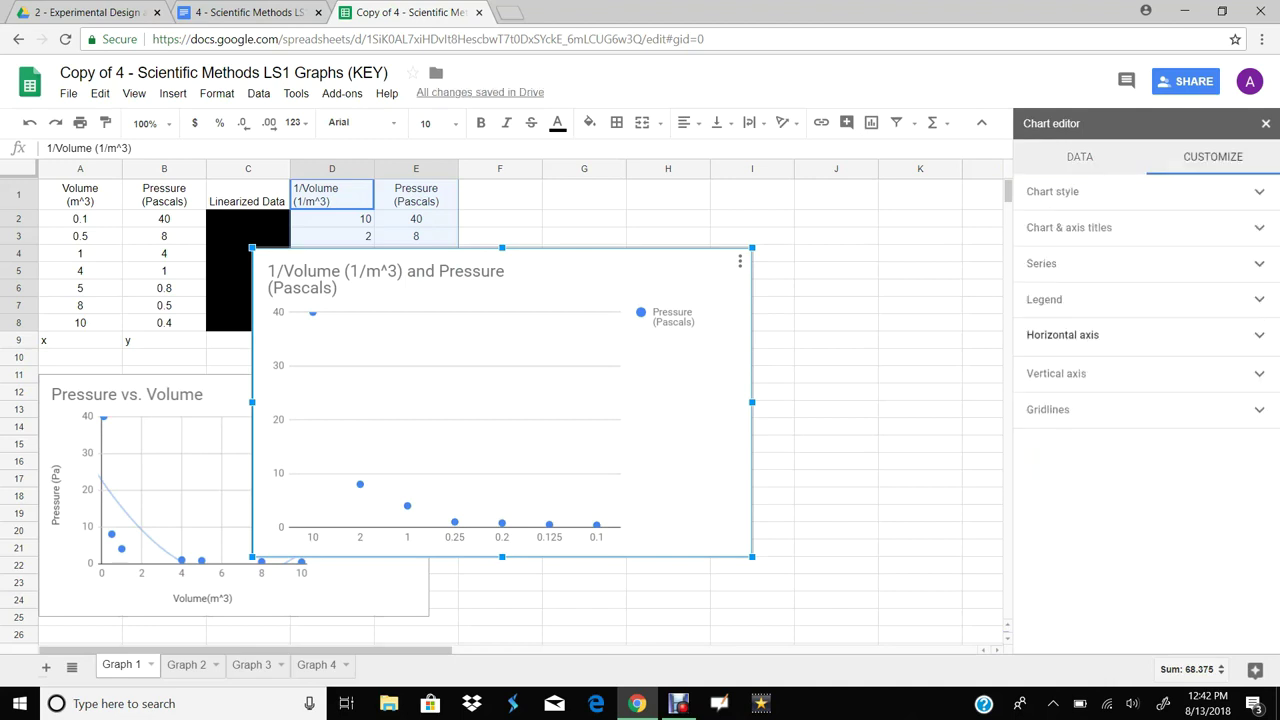
click(1062, 335)
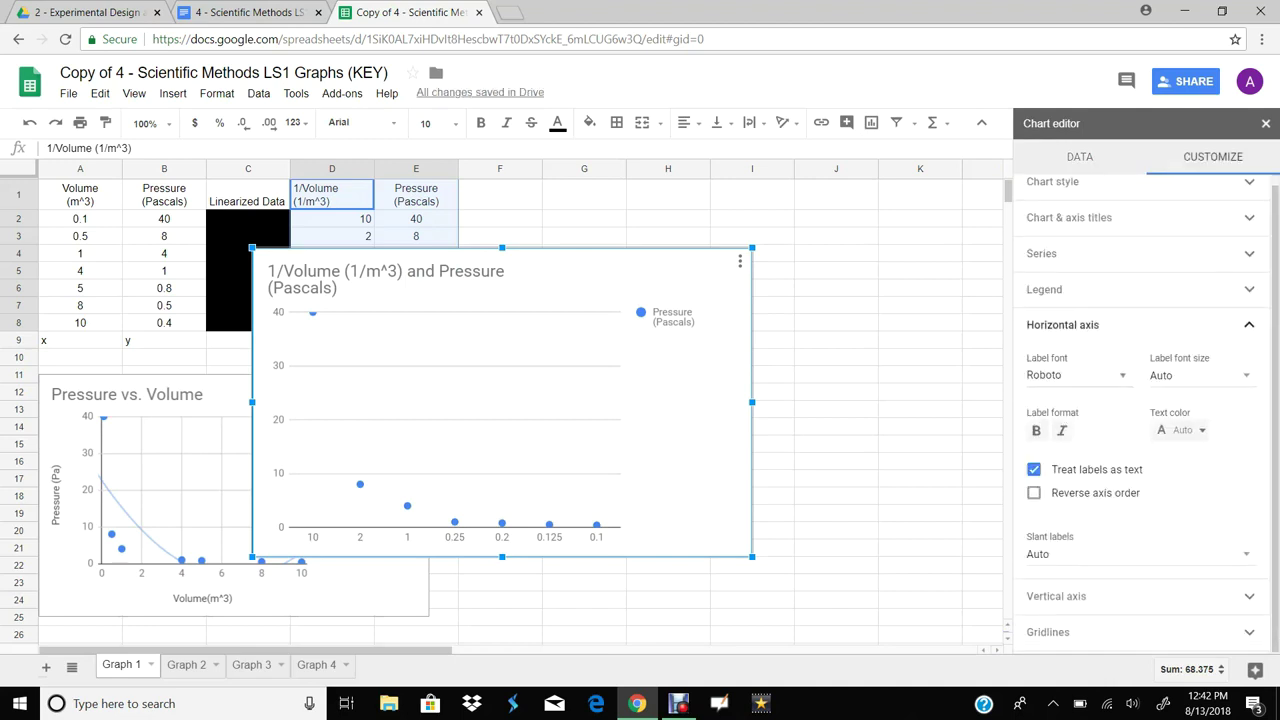
click(1034, 469)
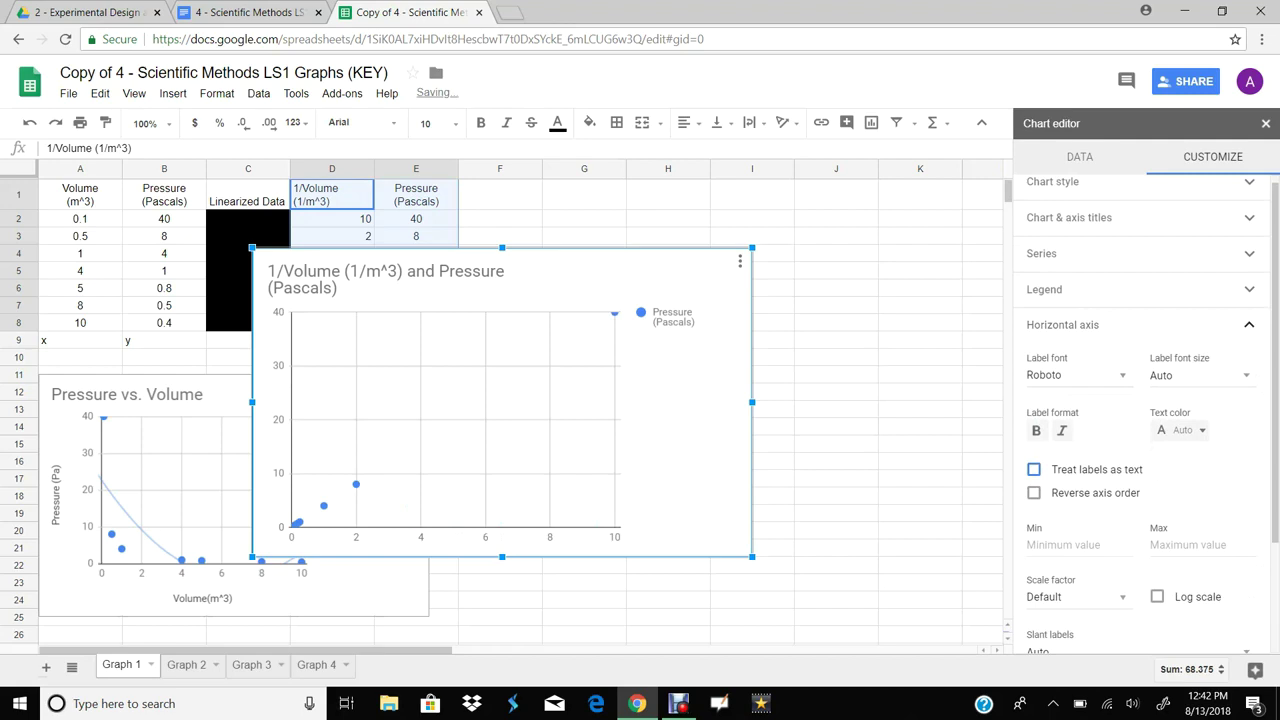
click(1034, 469)
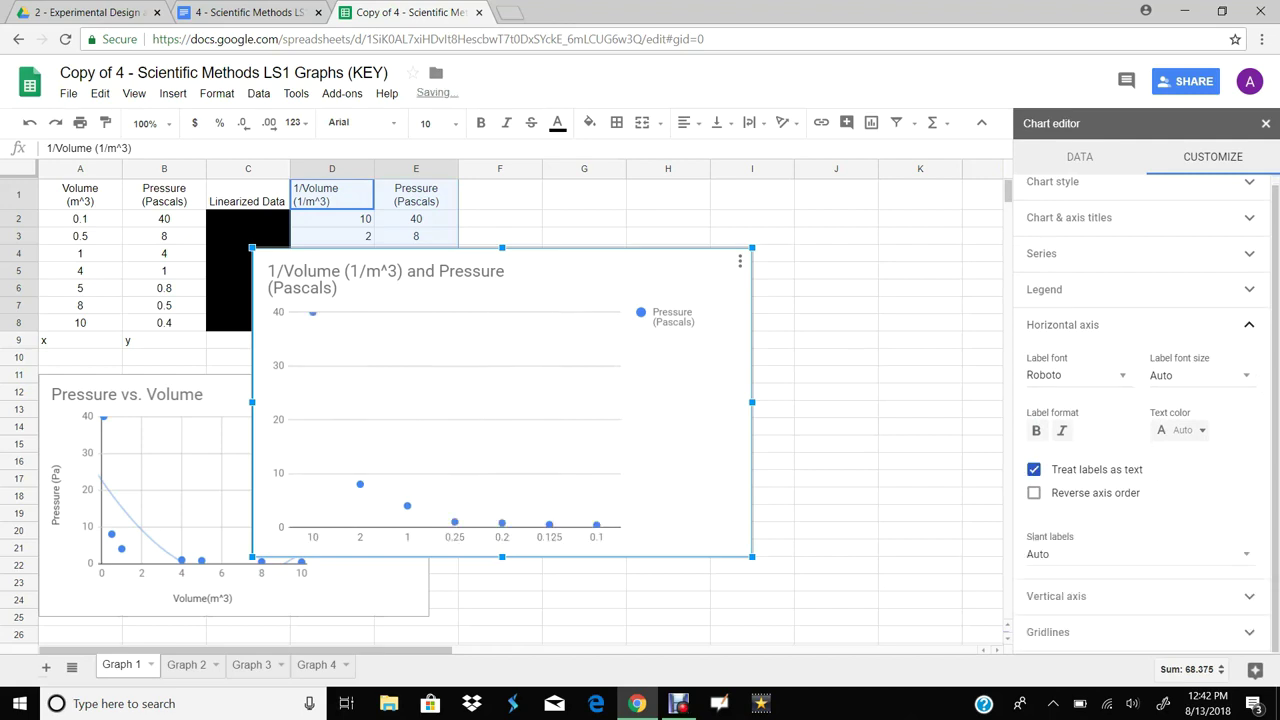
click(1034, 469)
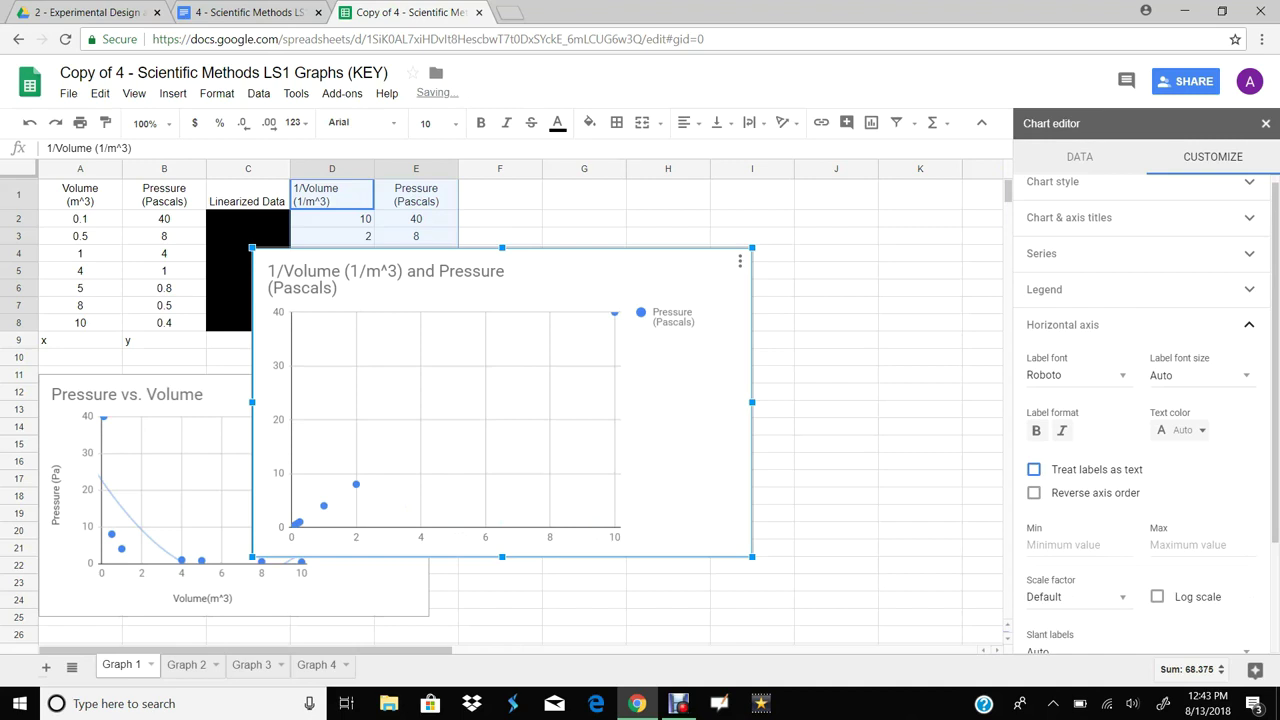
click(1062, 324)
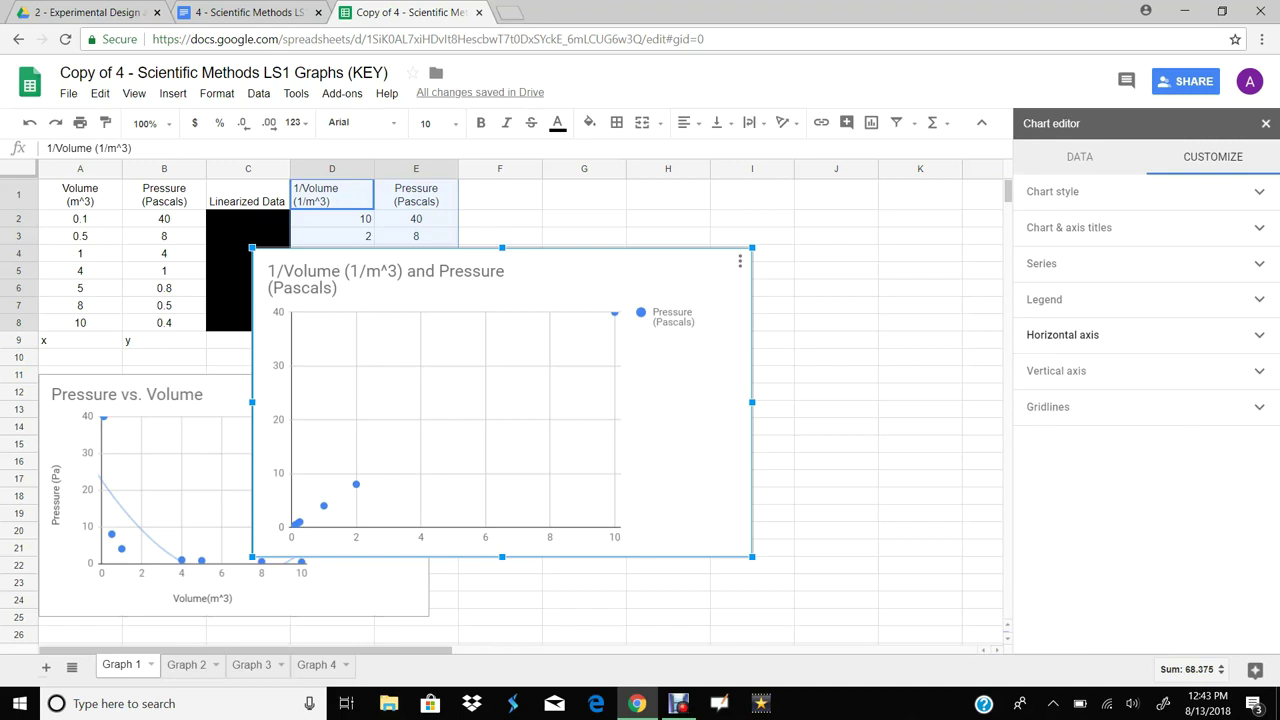
Step: Add a trendline to the Pressure series of the linearized chart and show its R² value
click(1042, 264)
click(1034, 482)
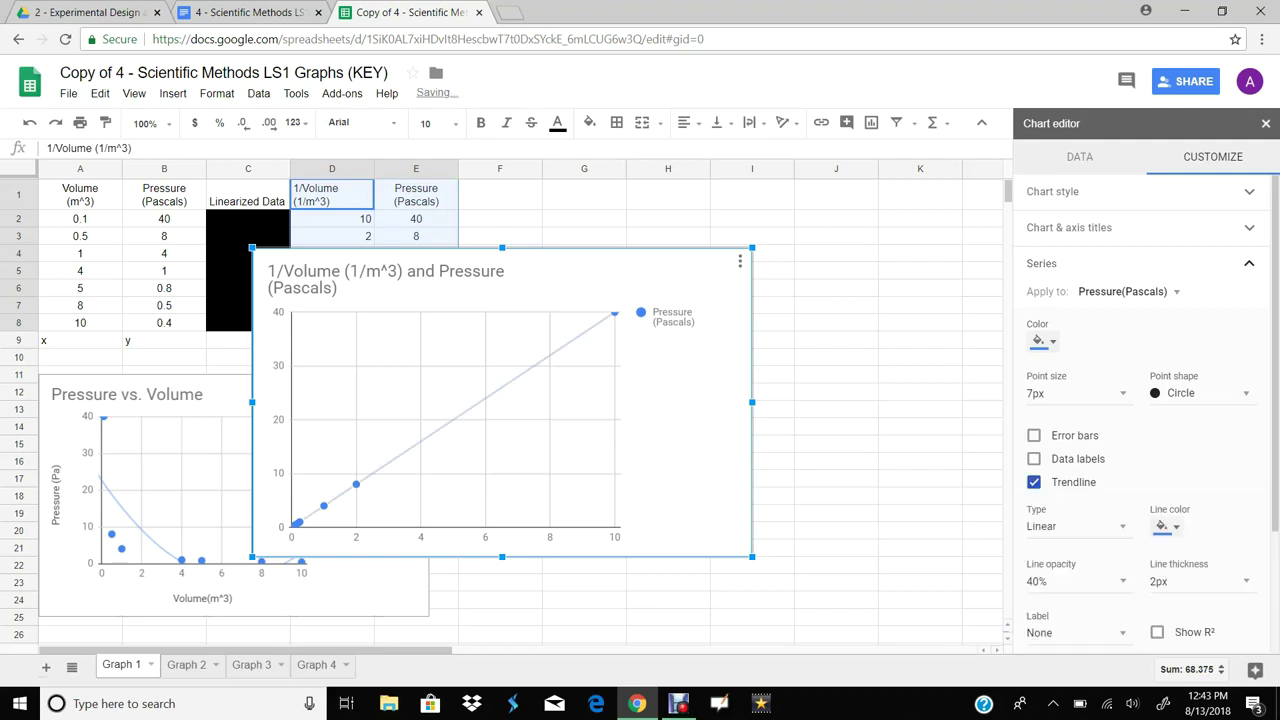
click(1157, 632)
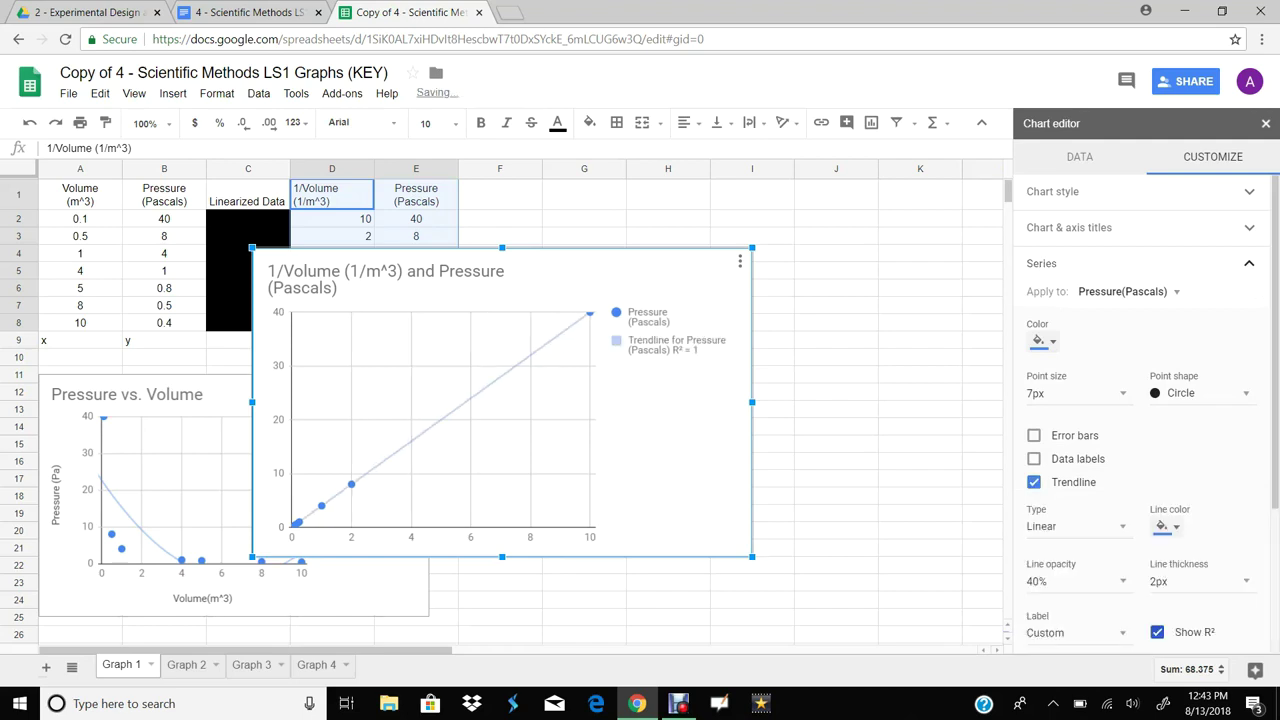
Step: Keep the trendline type as Linear and set its label to Use Equation
scroll(1140, 420, down, 1)
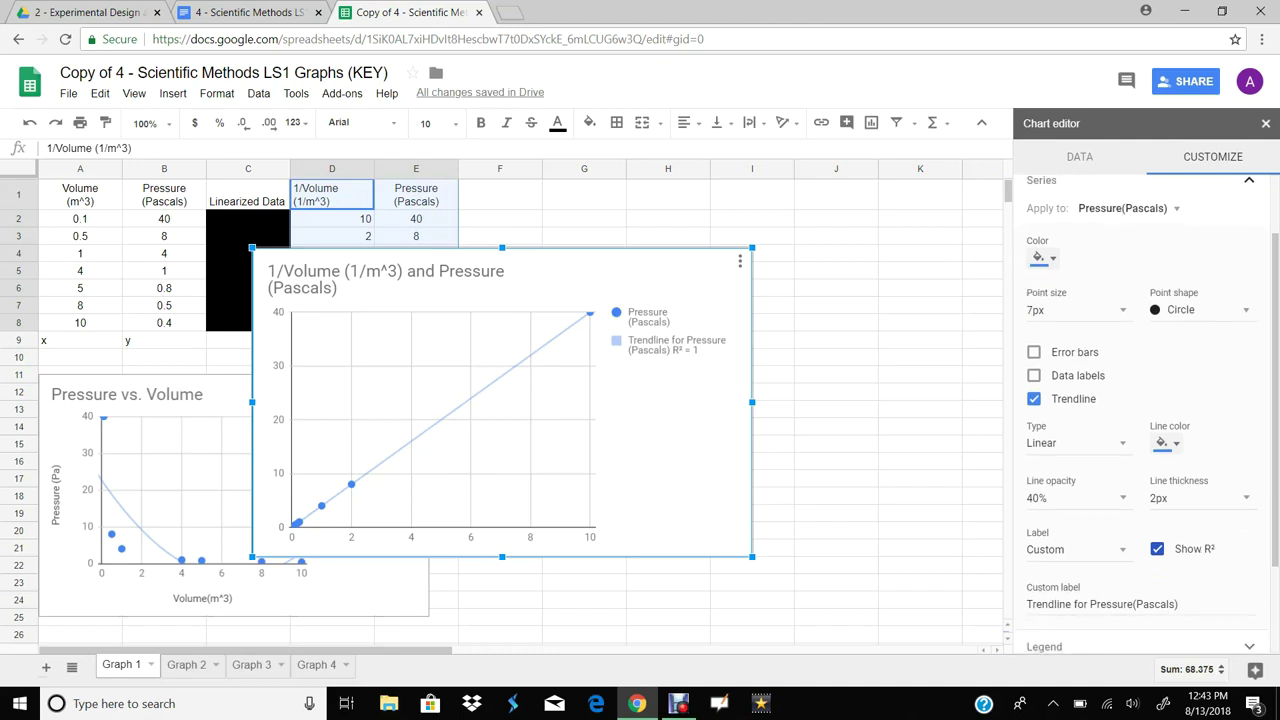
click(1065, 549)
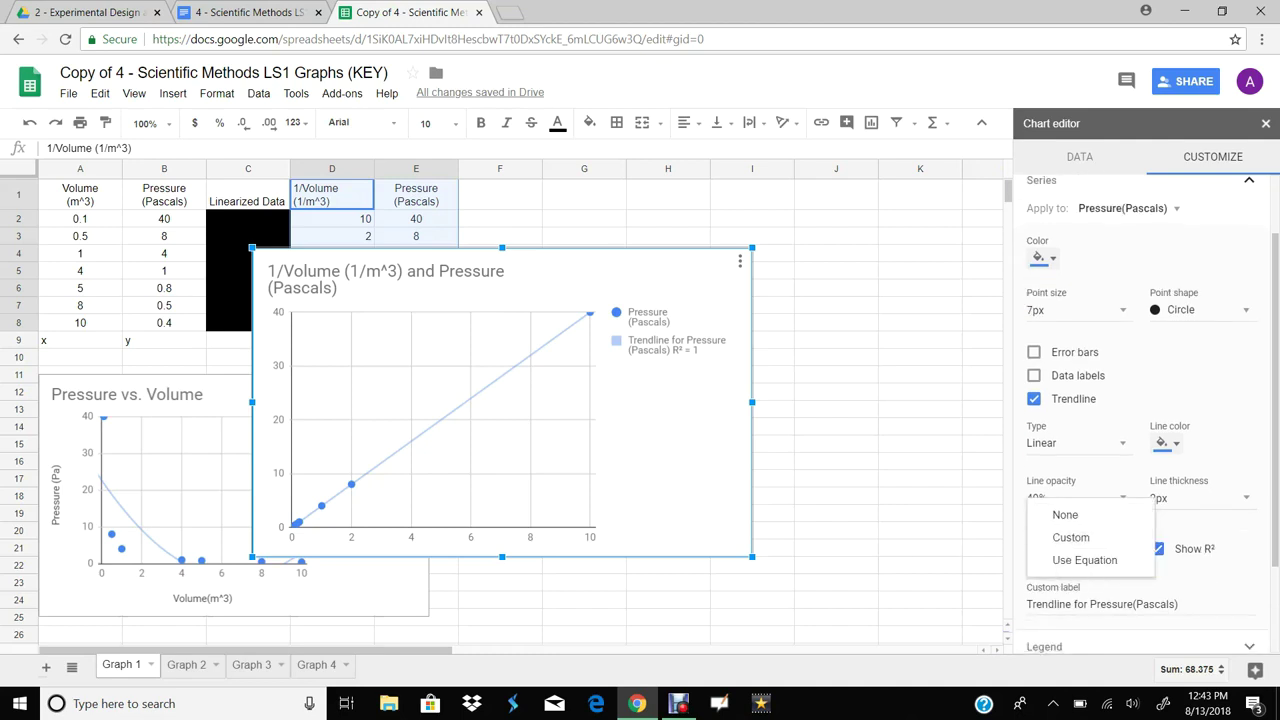
click(1070, 537)
click(1075, 446)
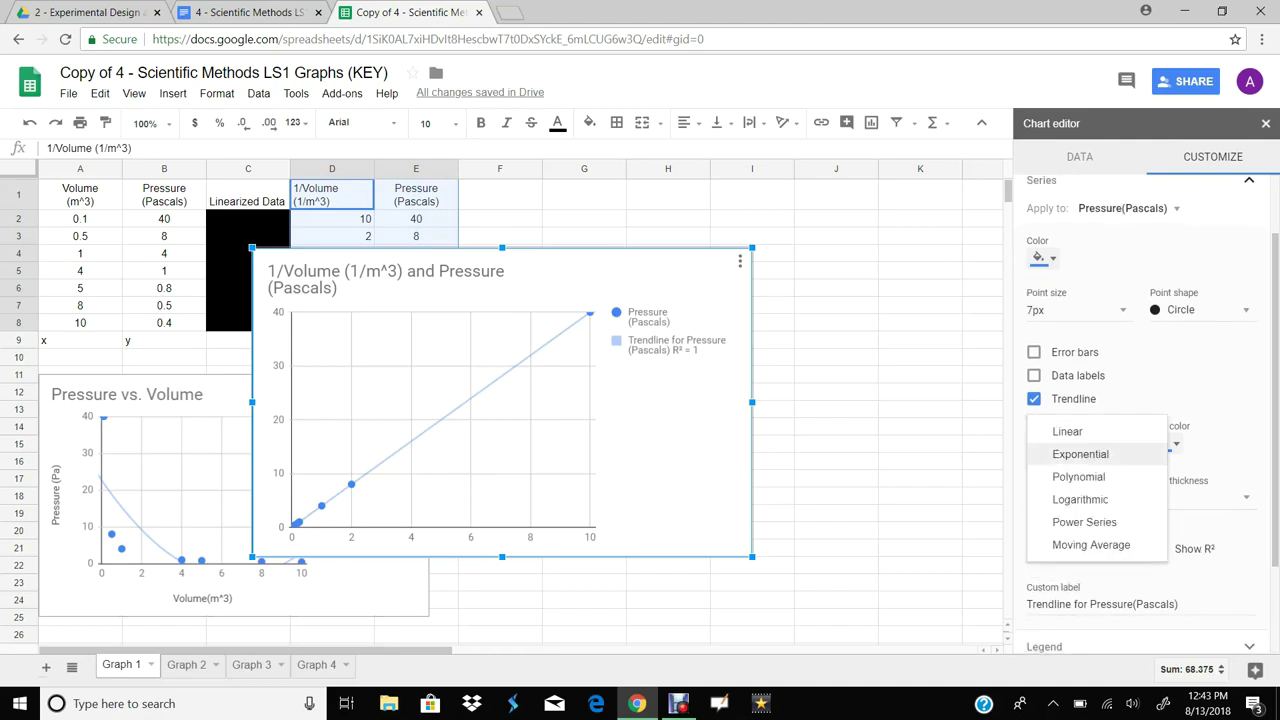
click(1067, 431)
click(1075, 549)
click(1068, 560)
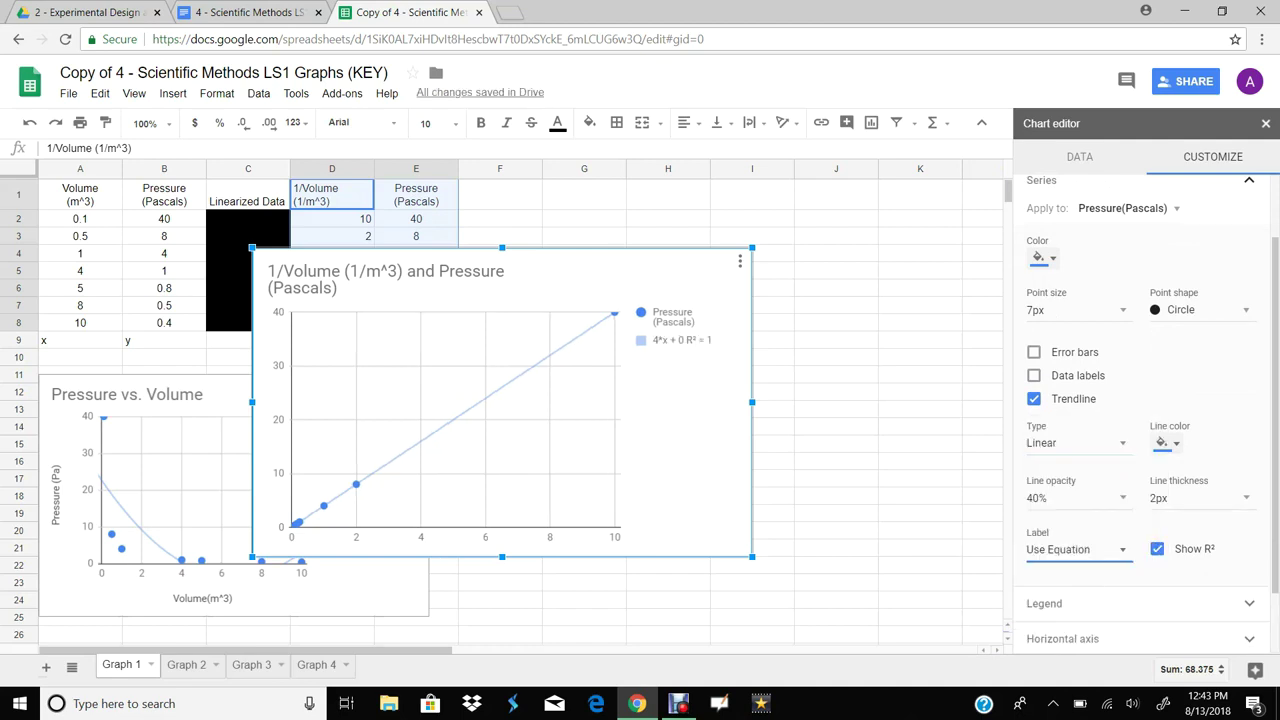
Step: Set the linearized chart's horizontal axis title to "1/Volume (1/m^3)"
scroll(1200, 300, up, 2)
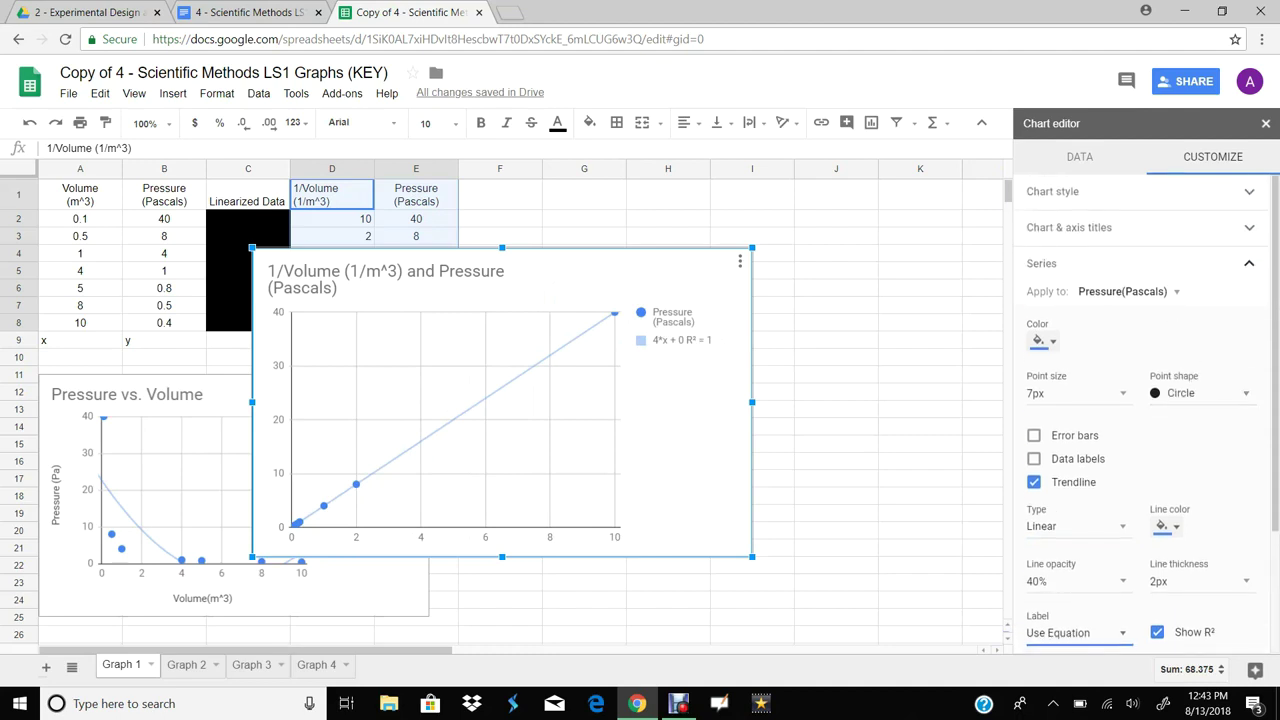
click(1068, 227)
click(1092, 256)
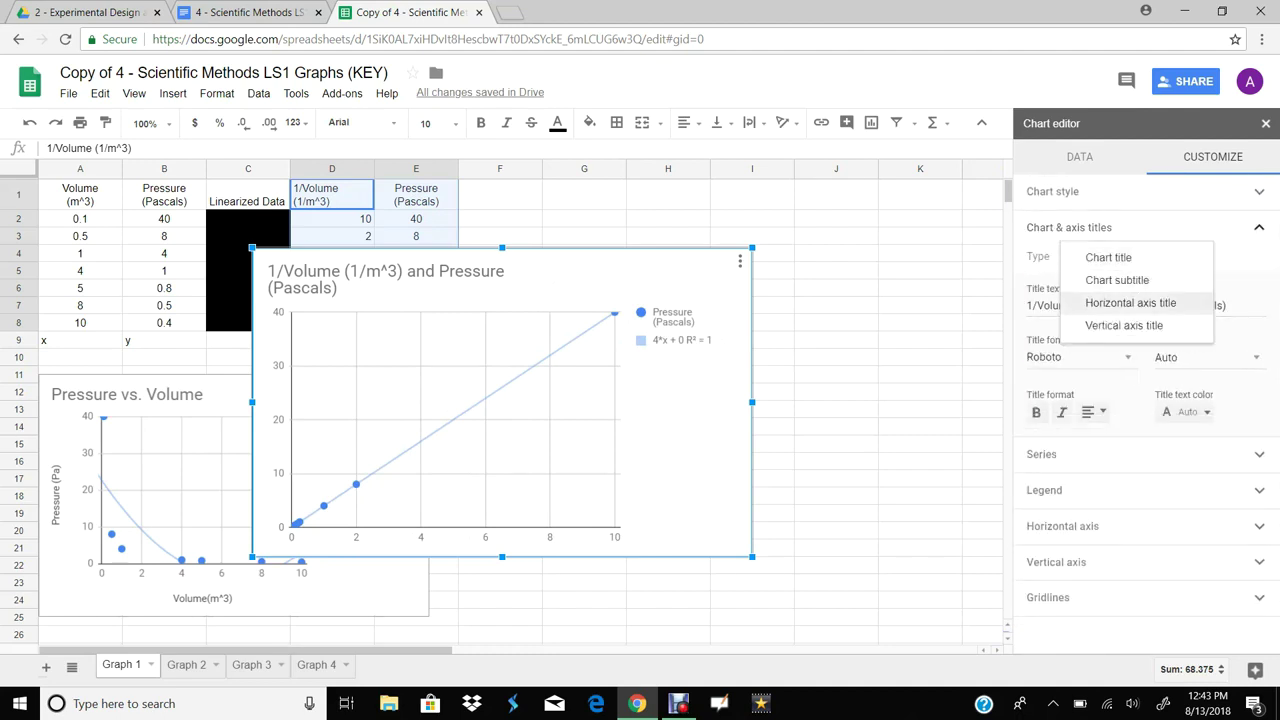
click(1130, 302)
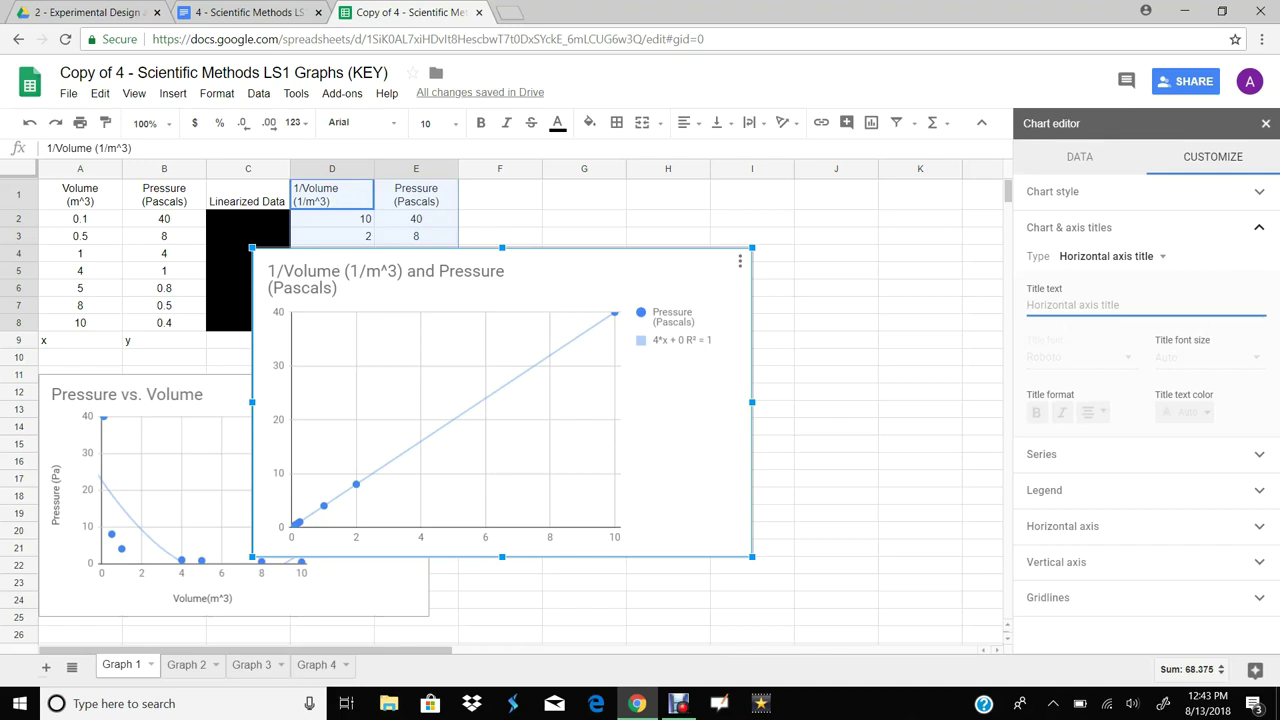
text(1)
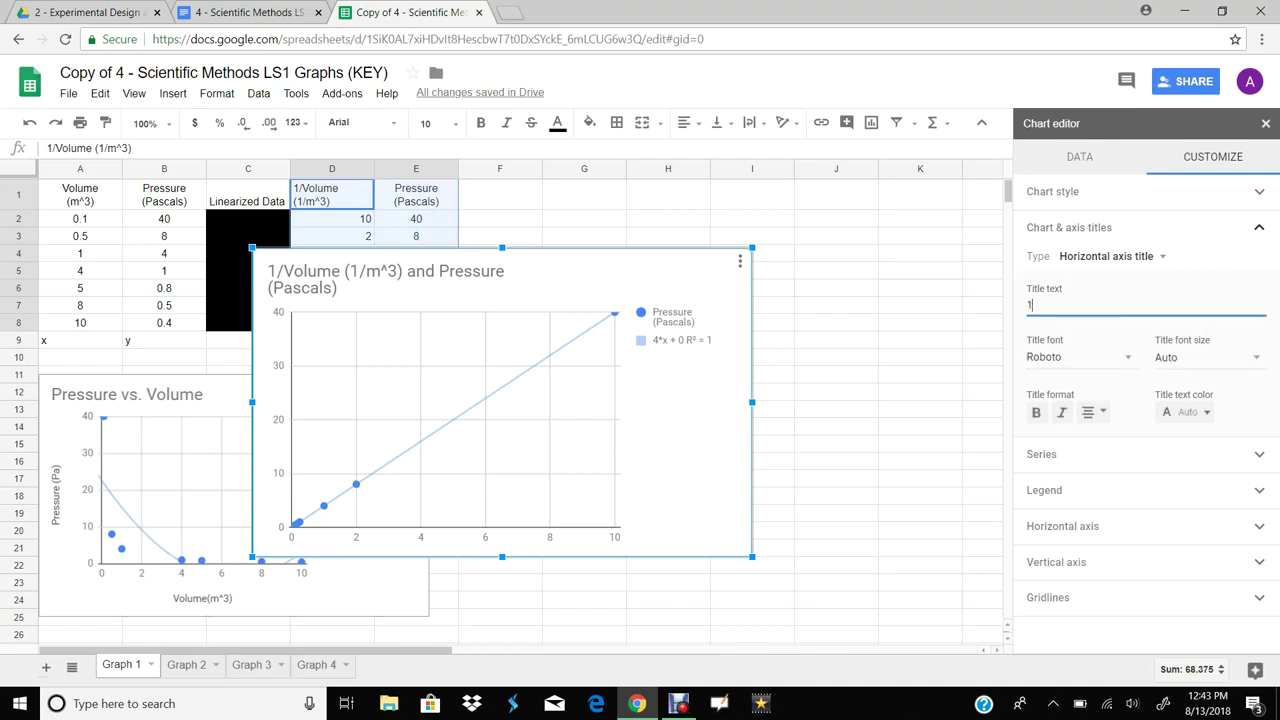
text(/Volume)
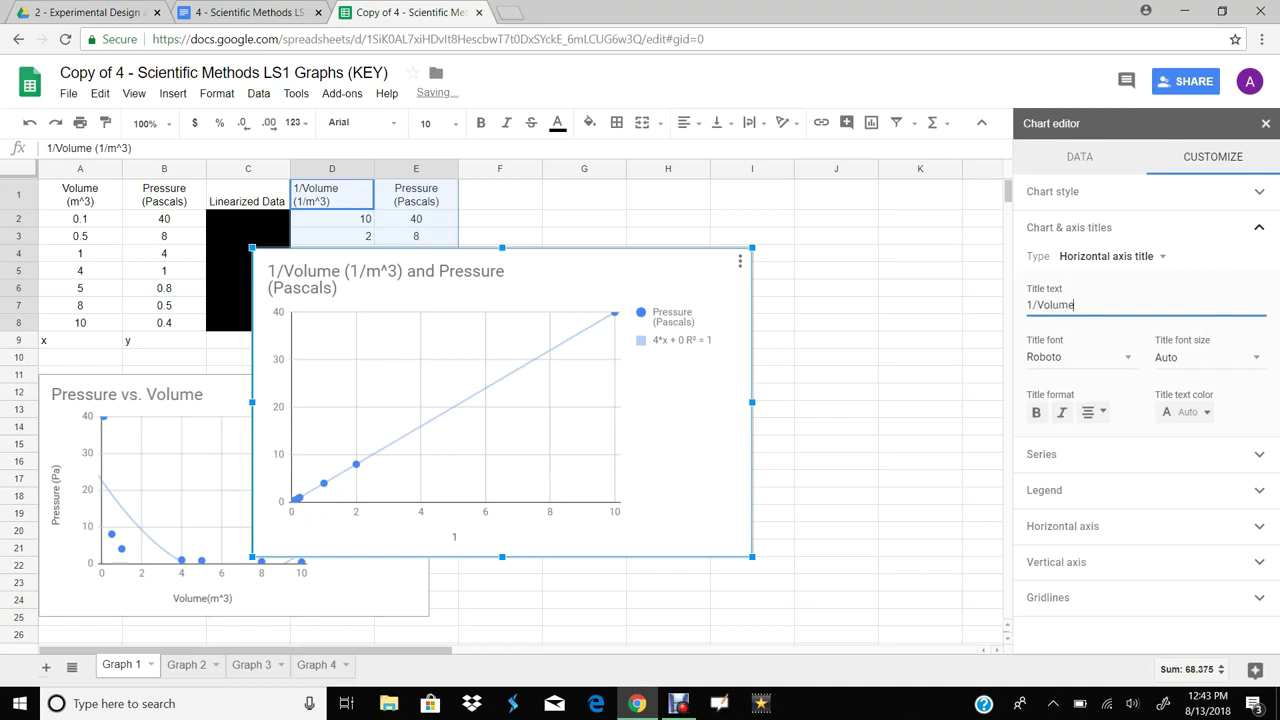
text( (1/)
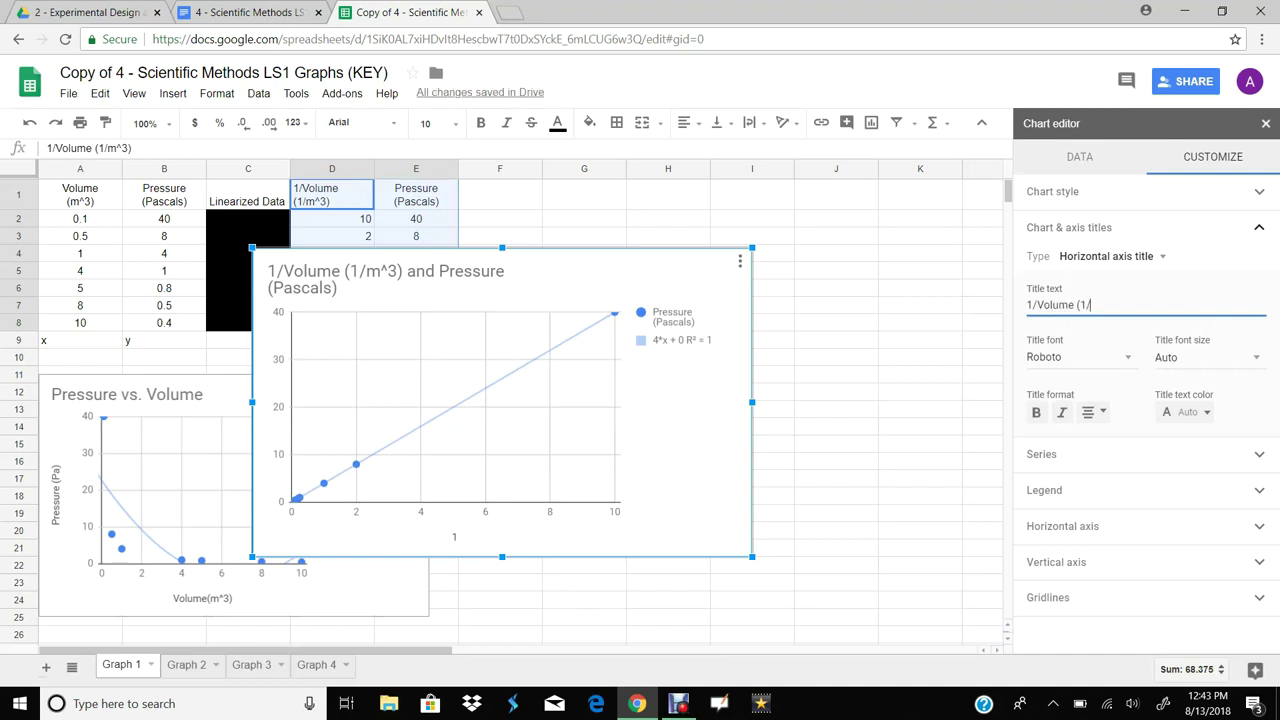
text(m^3))
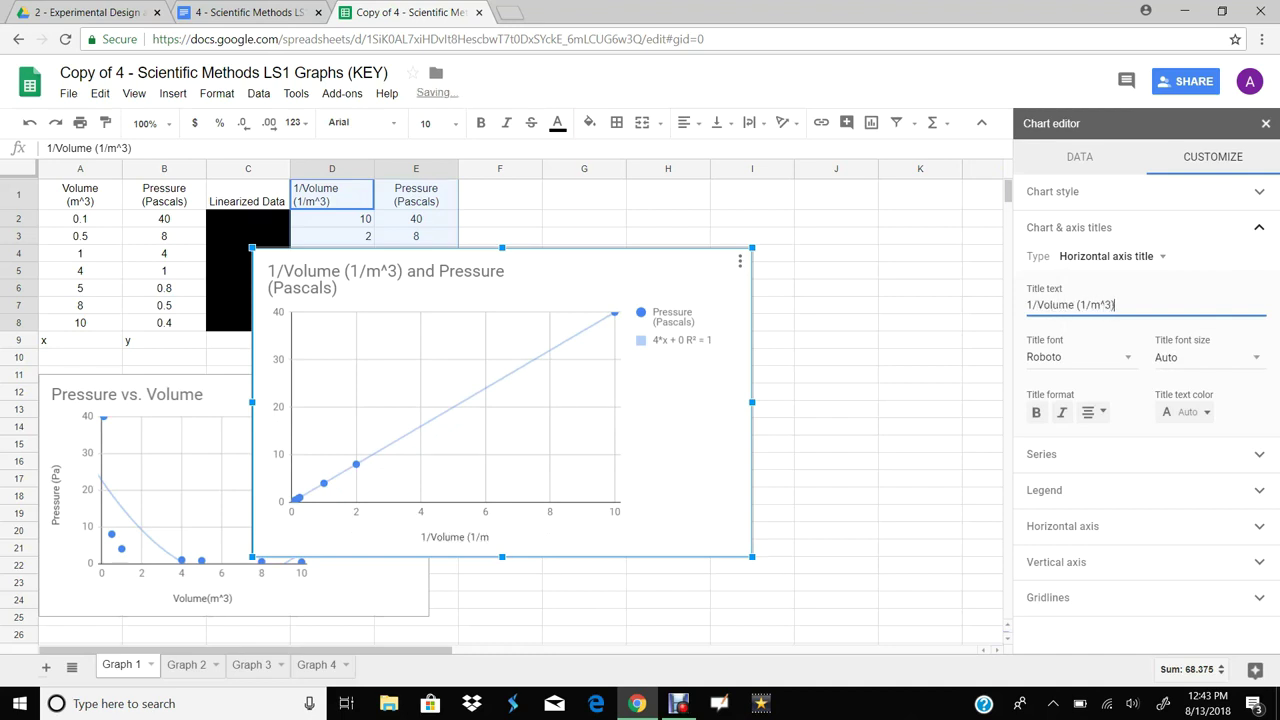
Step: Set the linearized chart's vertical axis title to "Pressure (Pa)"
click(1113, 257)
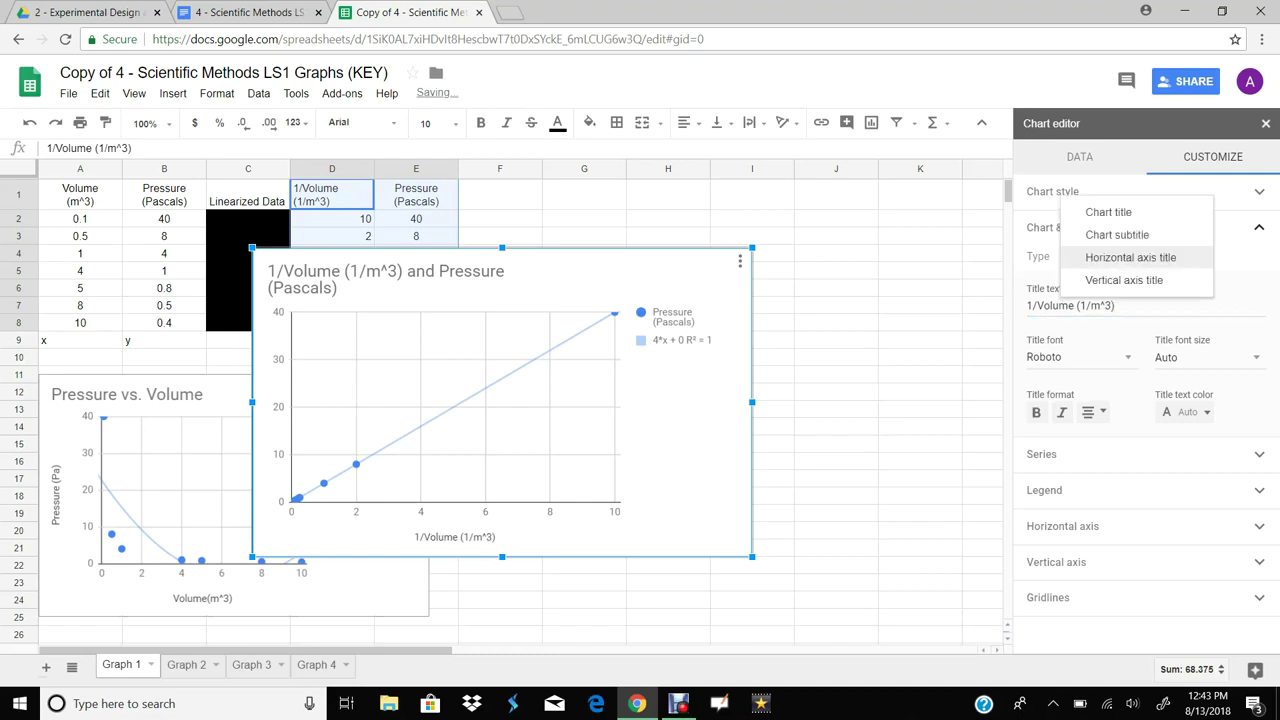
click(1124, 280)
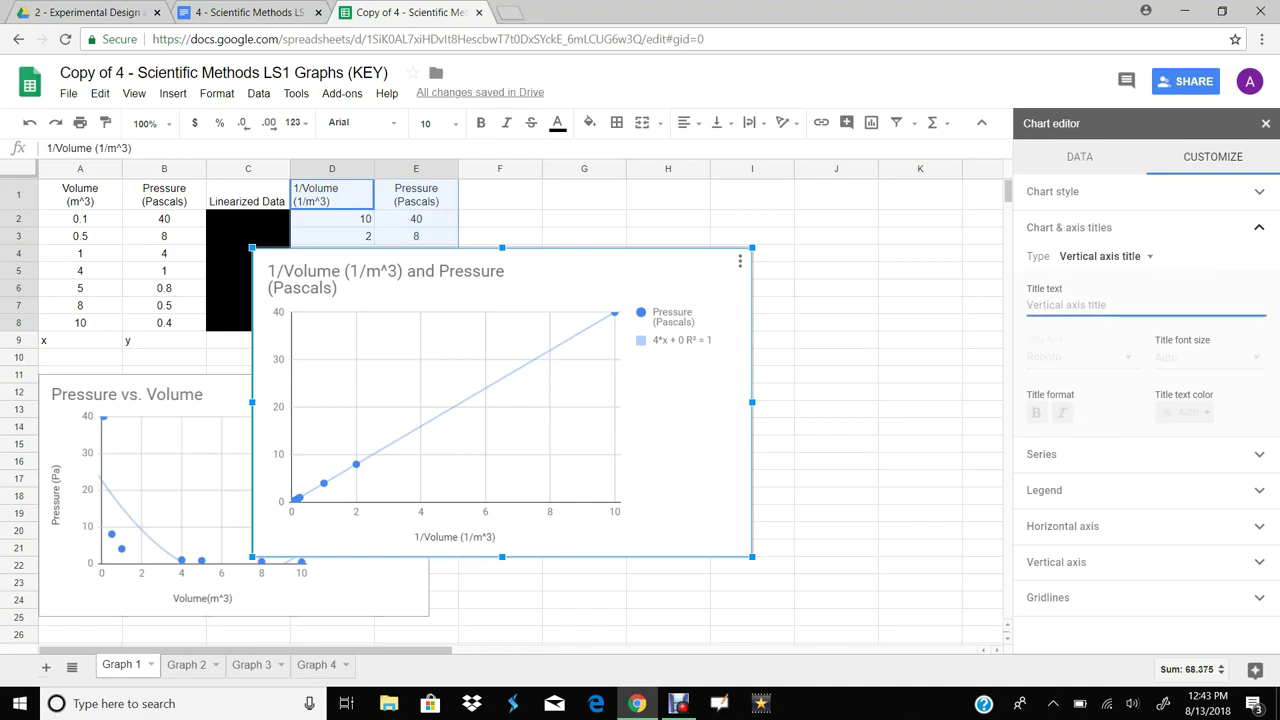
text(Pressure )
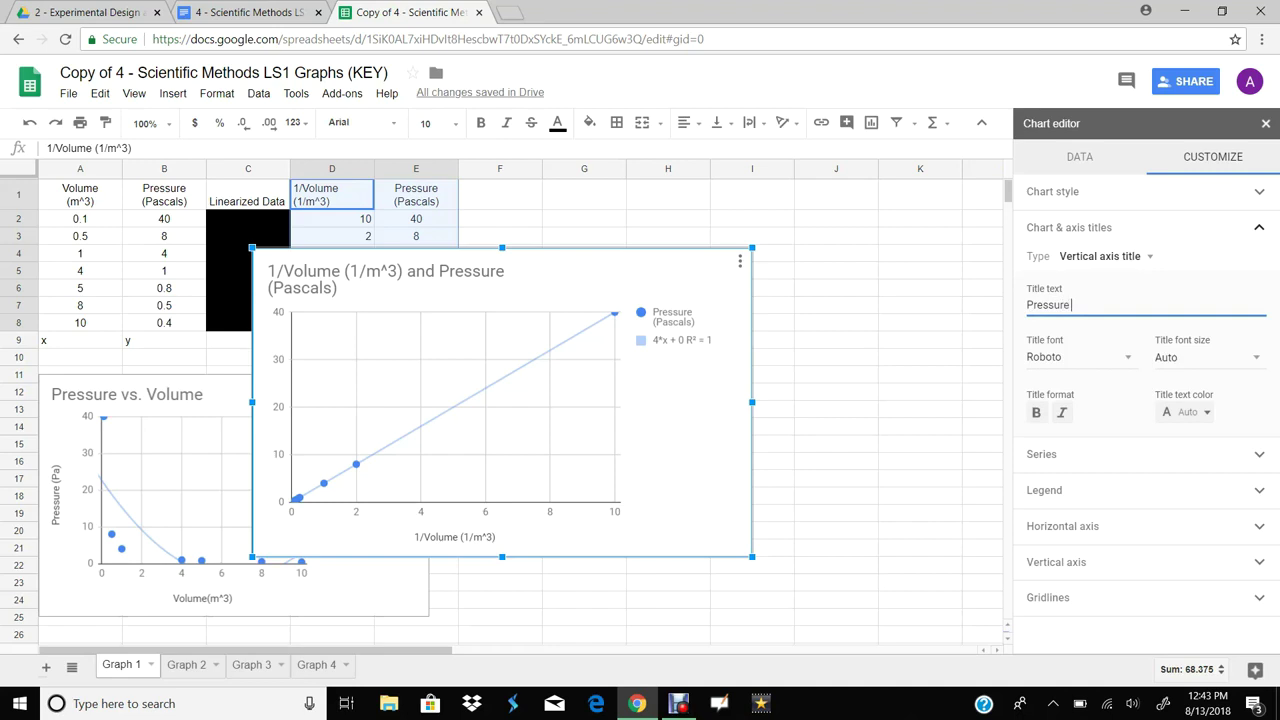
text((Pa))
Step: Change the linearized chart's title to "Pressure vs. 1/Volume"
click(1100, 256)
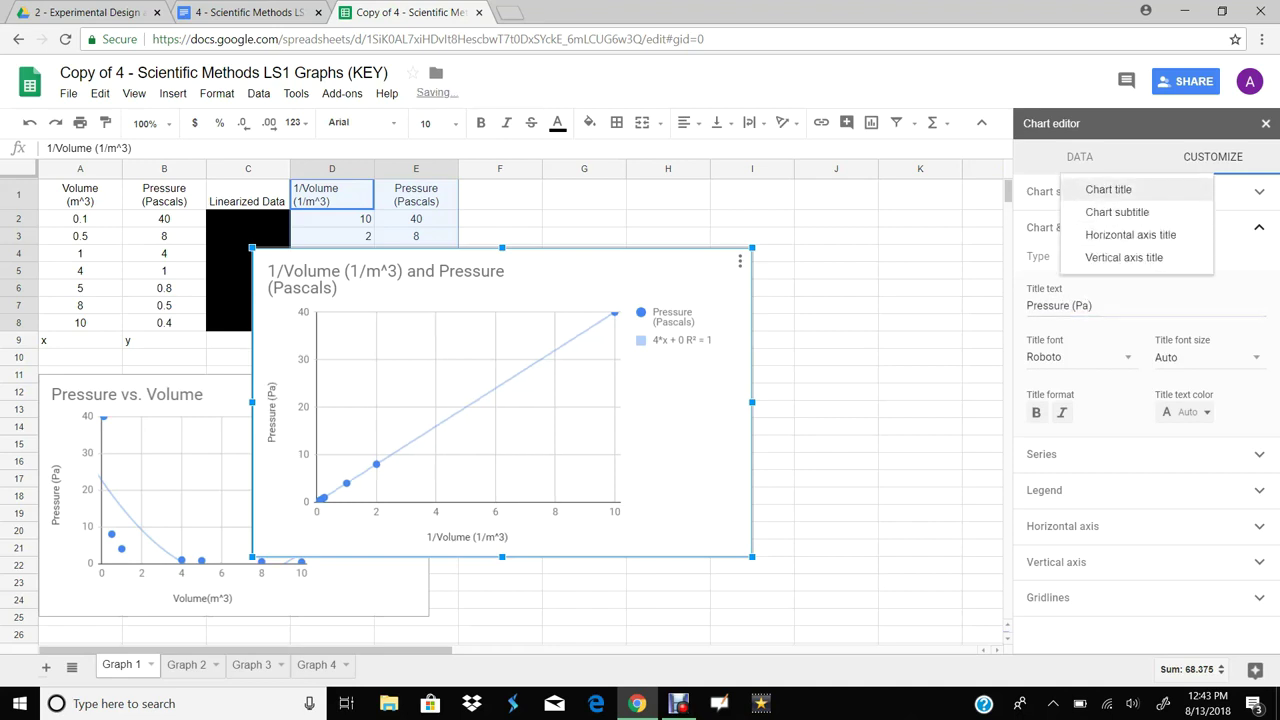
click(1108, 189)
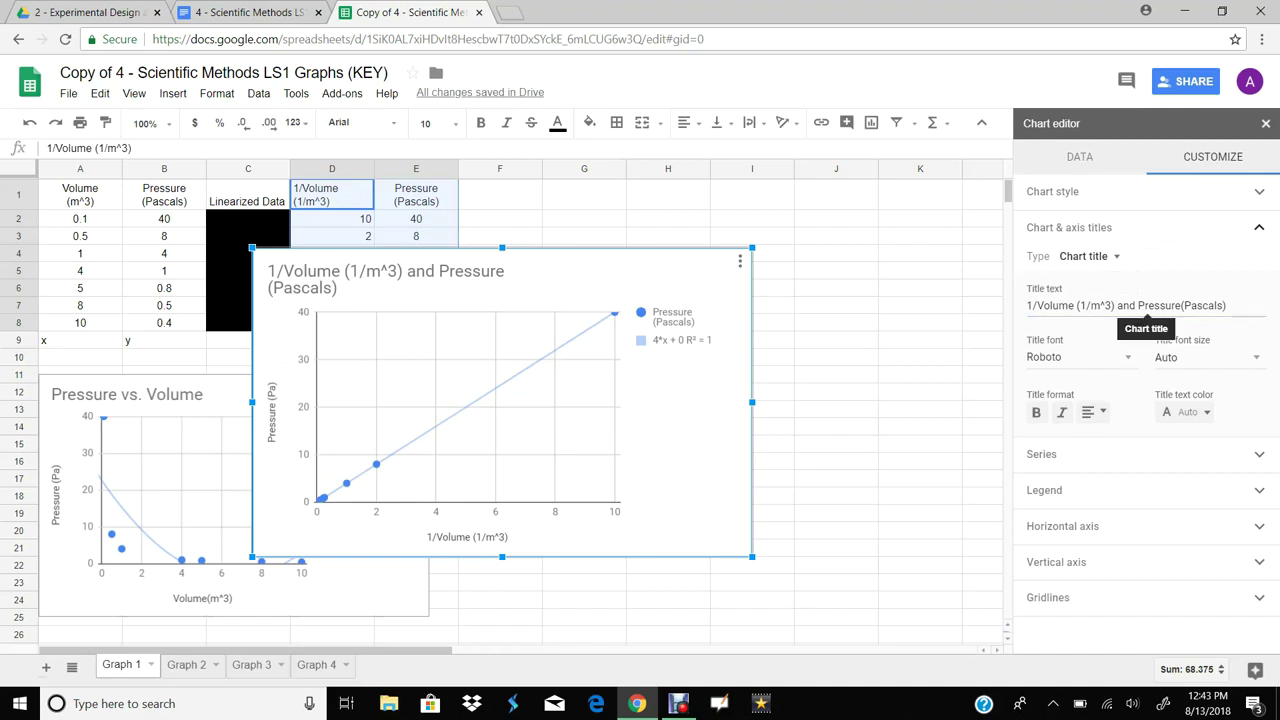
drag(1226, 305, 1116, 305)
key(BackSpace)
key(BackSpace)
key(BackSpace)
key(BackSpace)
key(BackSpace)
key(BackSpace)
key(BackSpace)
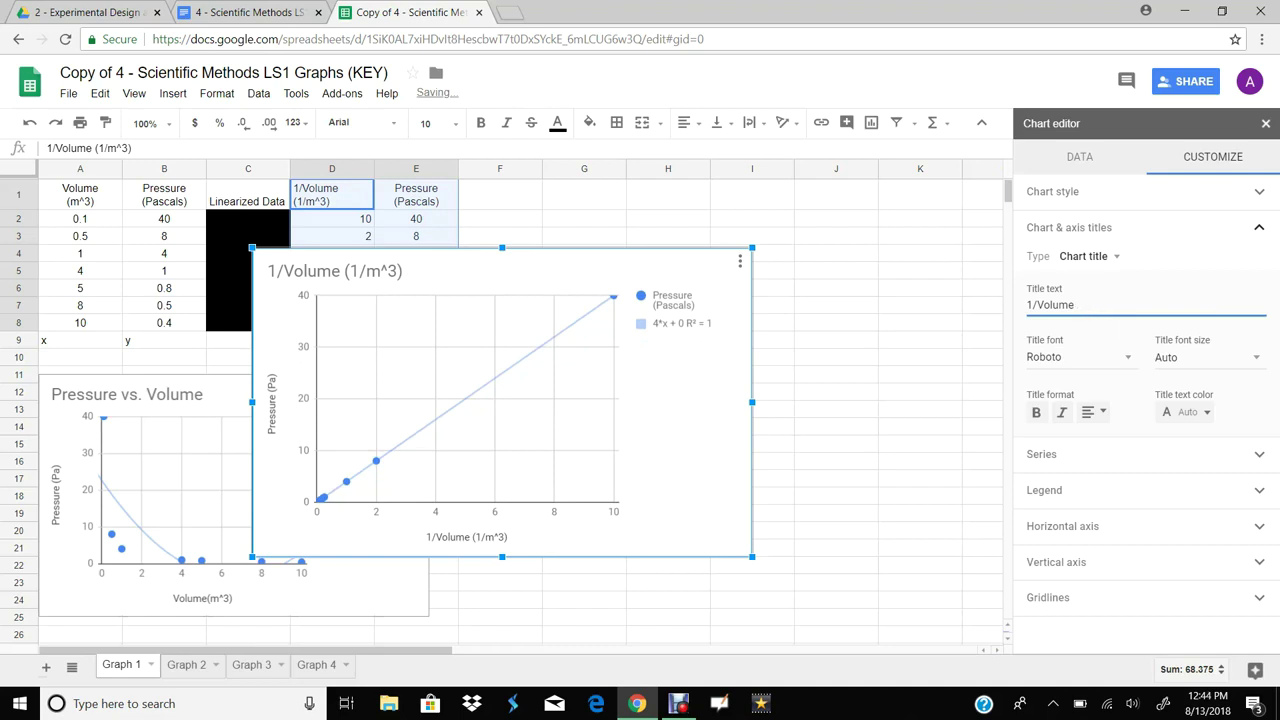
text(Pressure v)
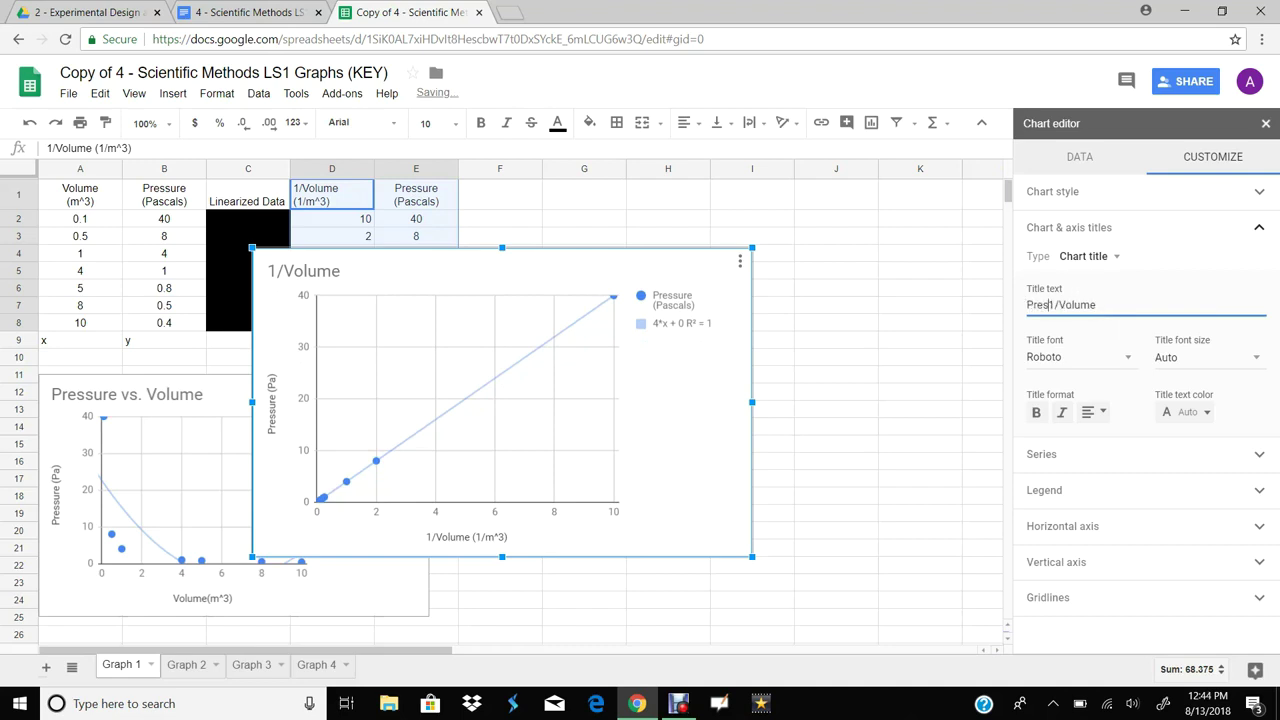
key(End)
text(.)
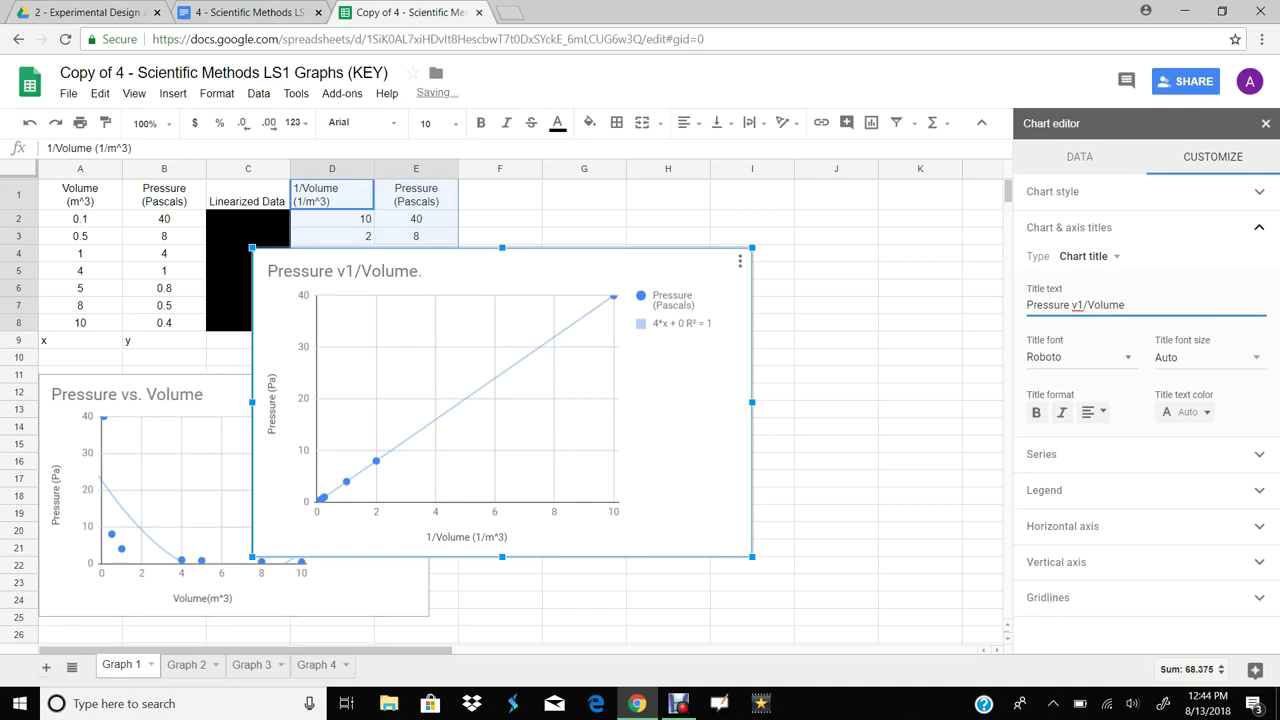
click(1083, 305)
text(s.)
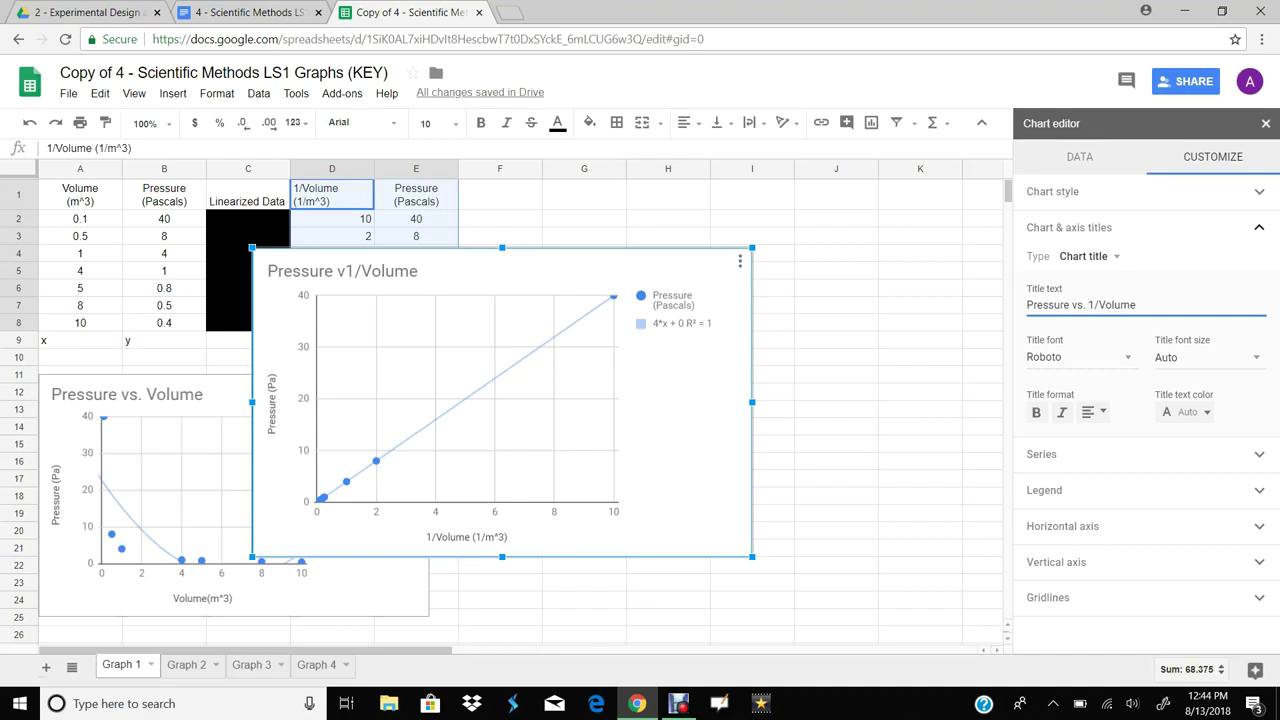
Step: Move the Pressure vs. 1/Volume chart beside the Pressure vs. Volume chart and shrink it to a similar size below the data
click(836, 357)
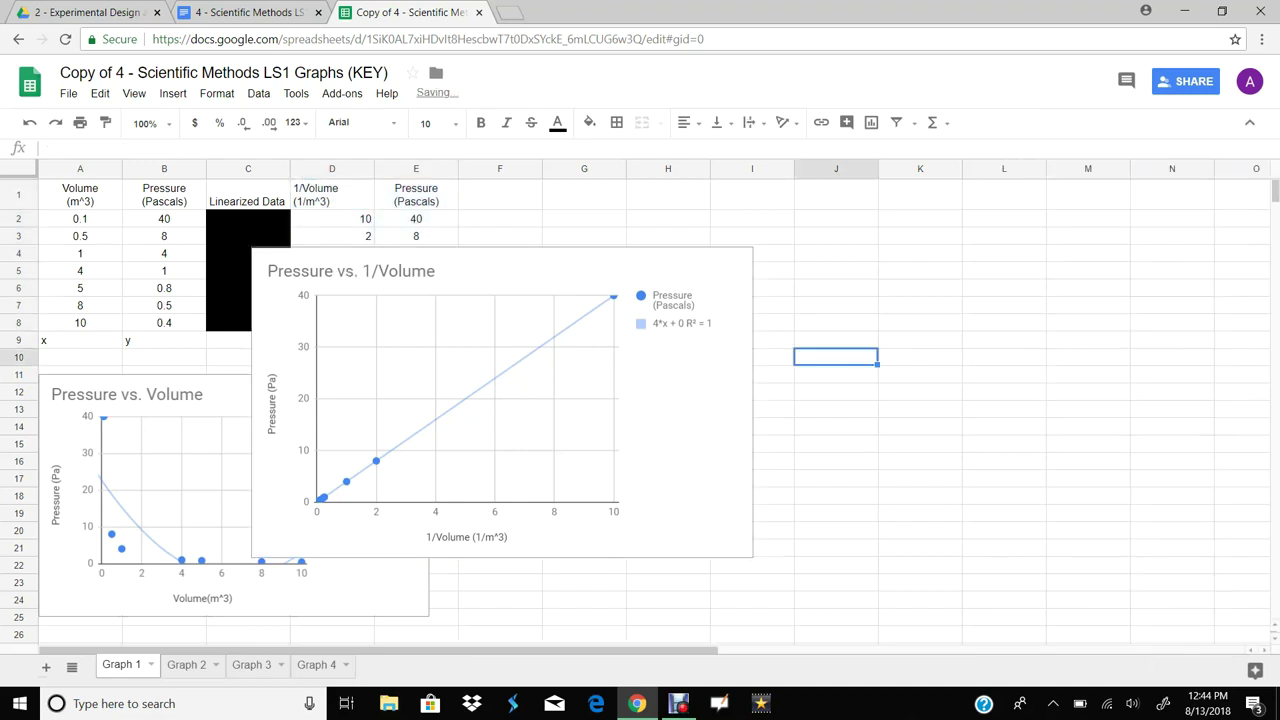
drag(680, 420, 988, 542)
drag(982, 422, 851, 356)
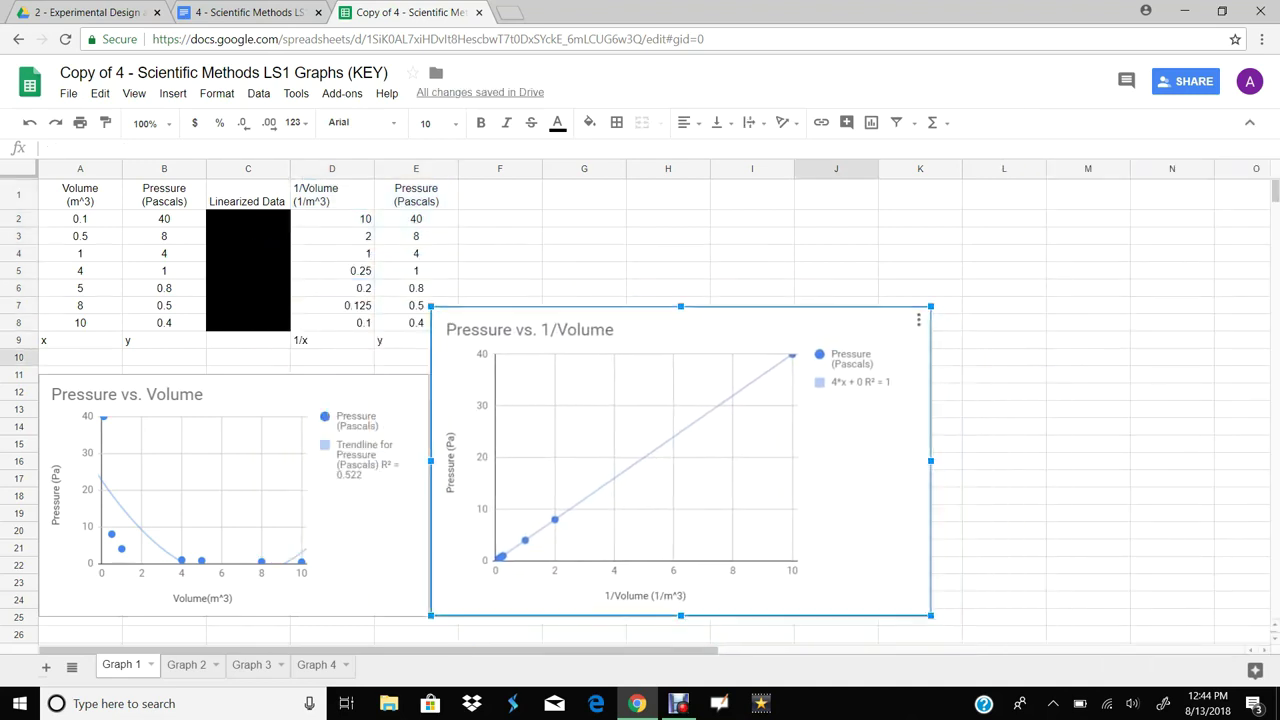
drag(929, 304, 864, 369)
drag(790, 500, 777, 485)
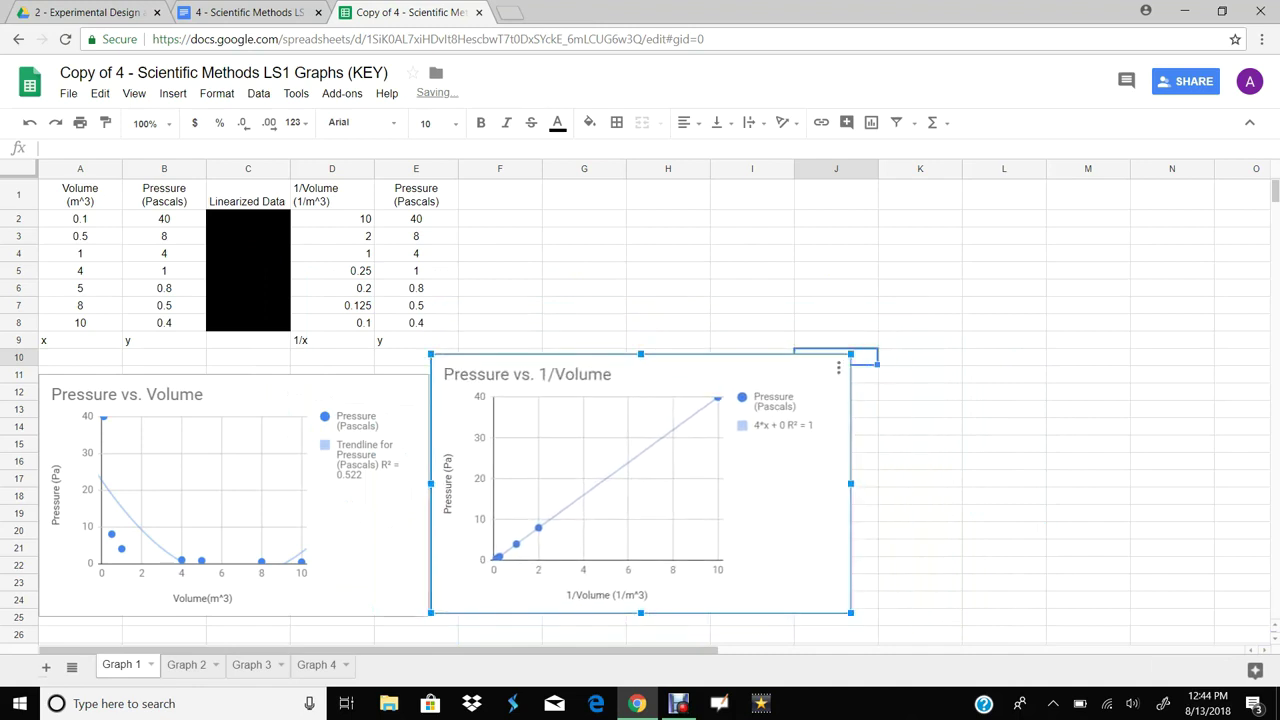
click(1004, 409)
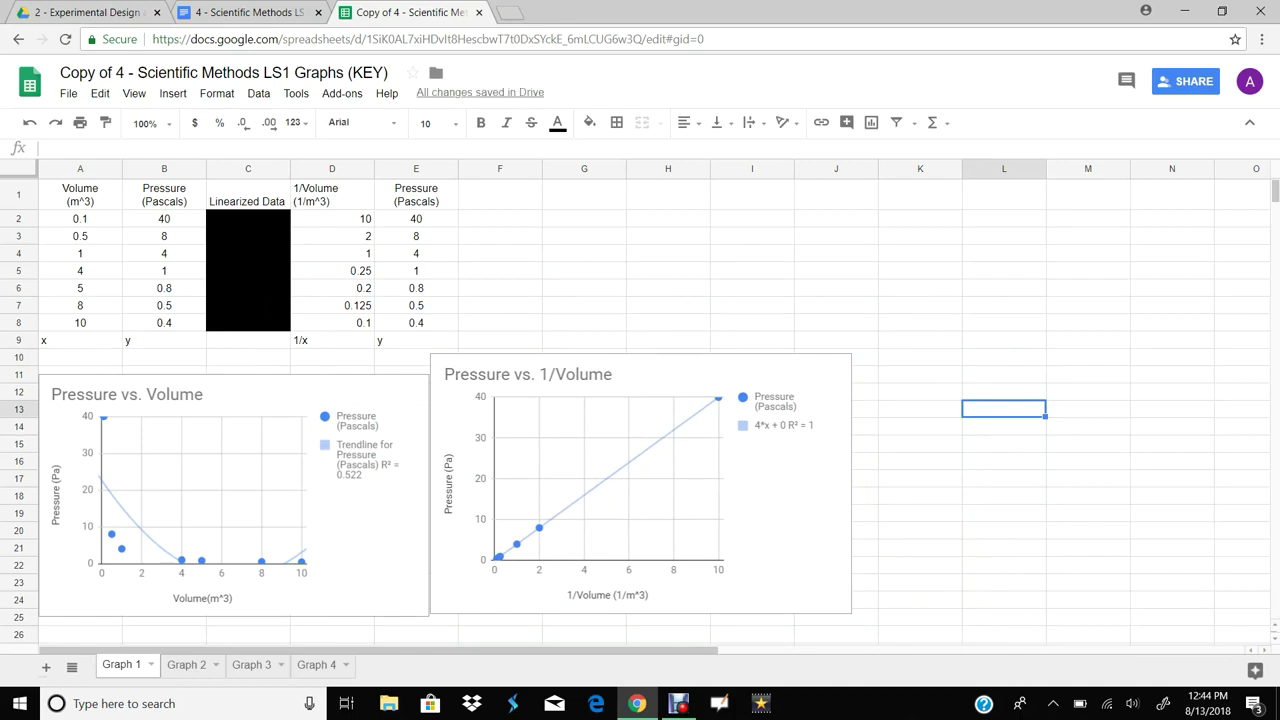
Step: On the Graph 2 sheet, insert a chart of the time and position data in A1:B8, using column A as labels
click(187, 665)
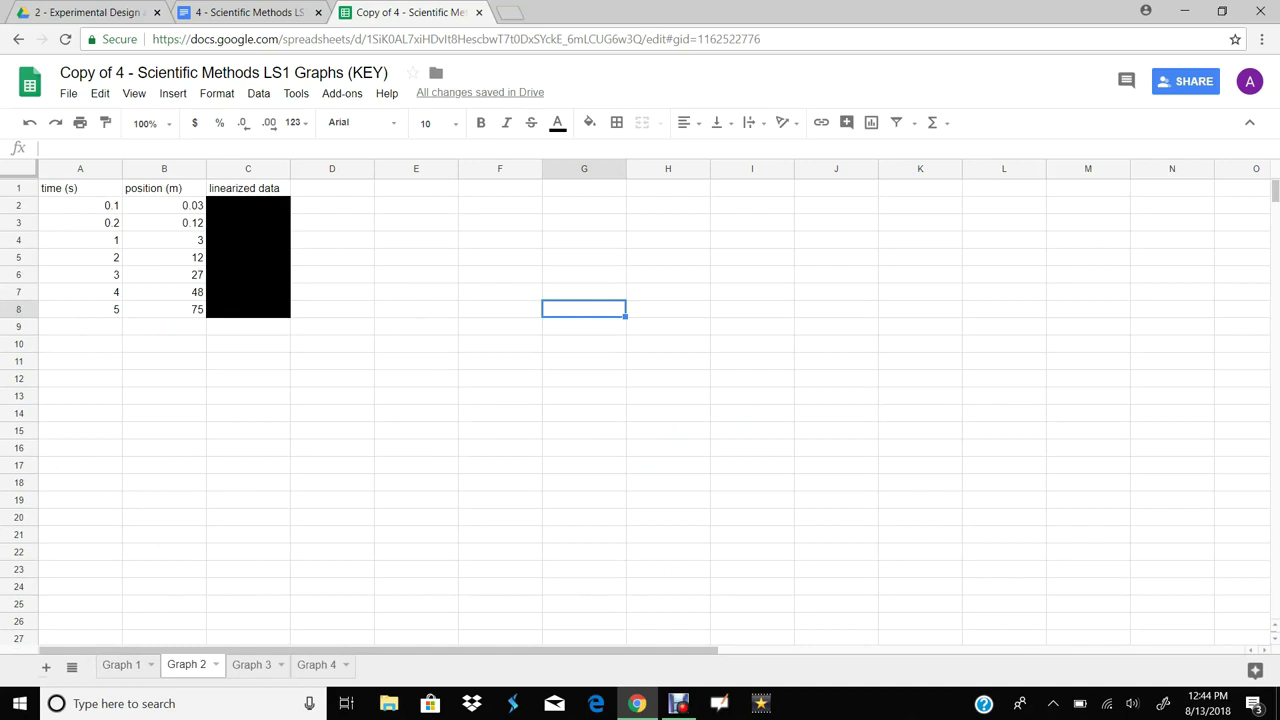
drag(60, 188, 164, 309)
click(871, 123)
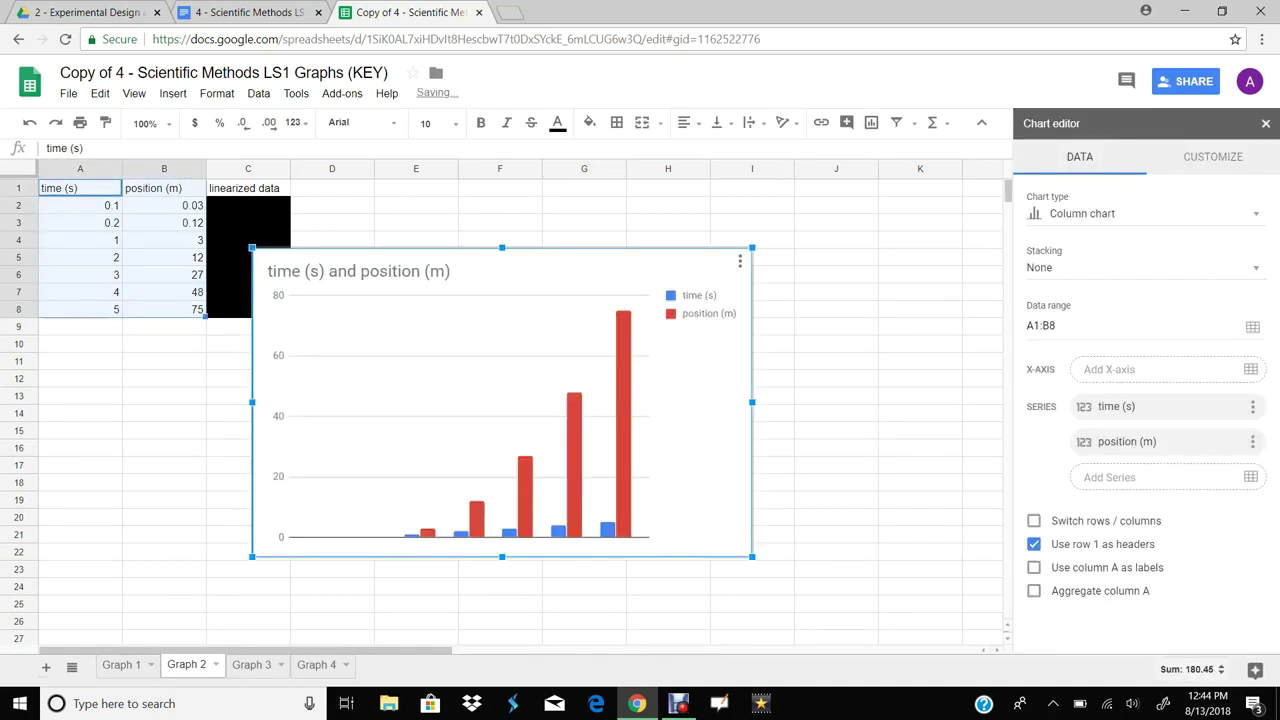
click(1034, 567)
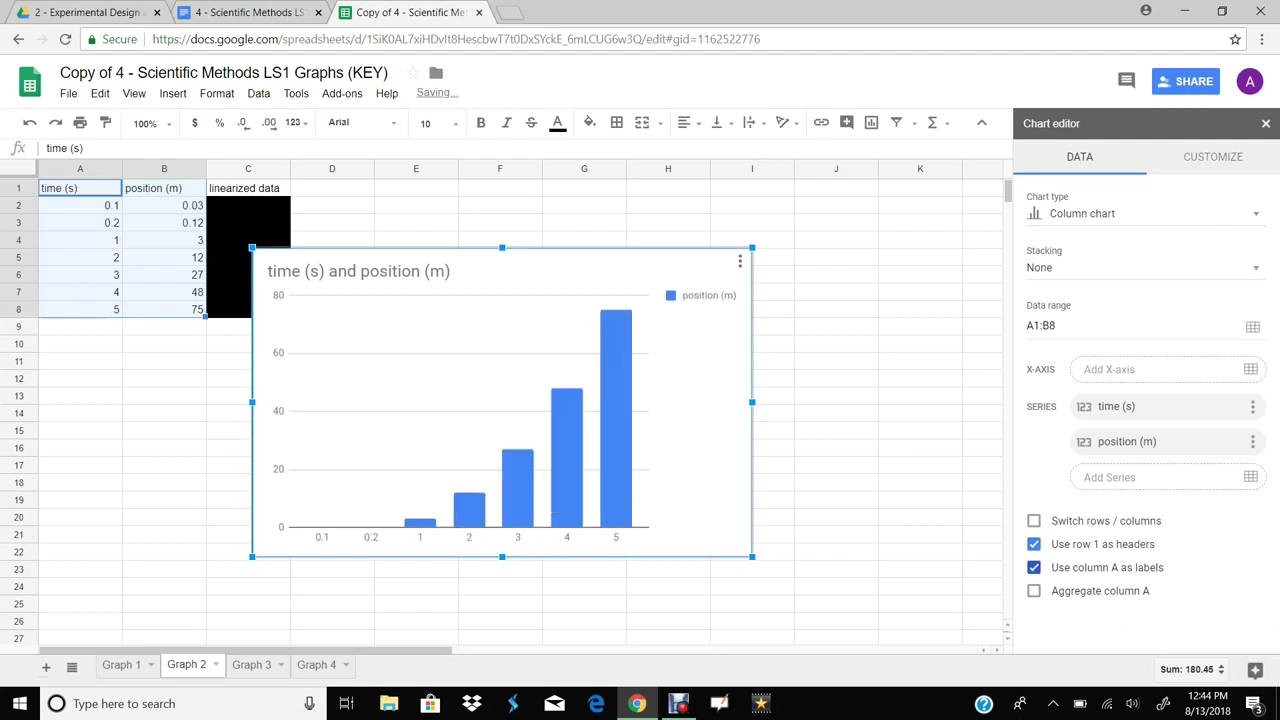
Step: Change the time and position chart's type to a scatter chart
click(1130, 213)
scroll(1140, 430, down, 2)
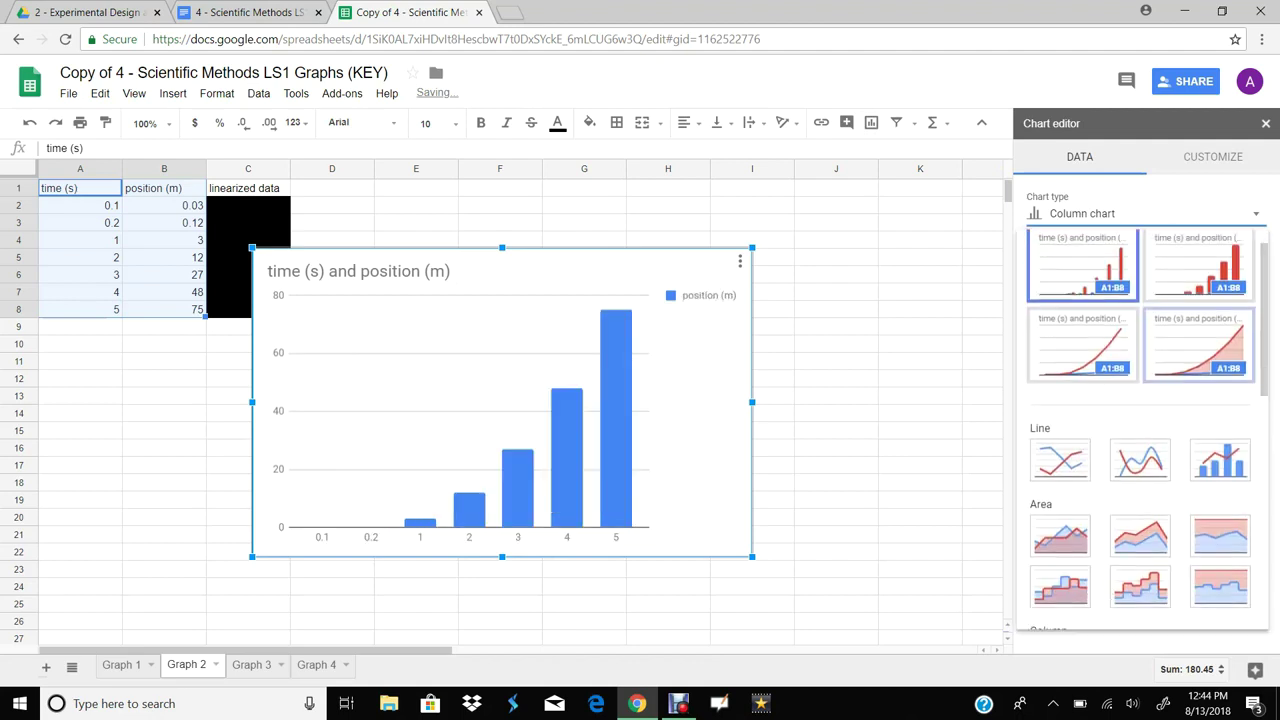
scroll(1140, 430, down, 3)
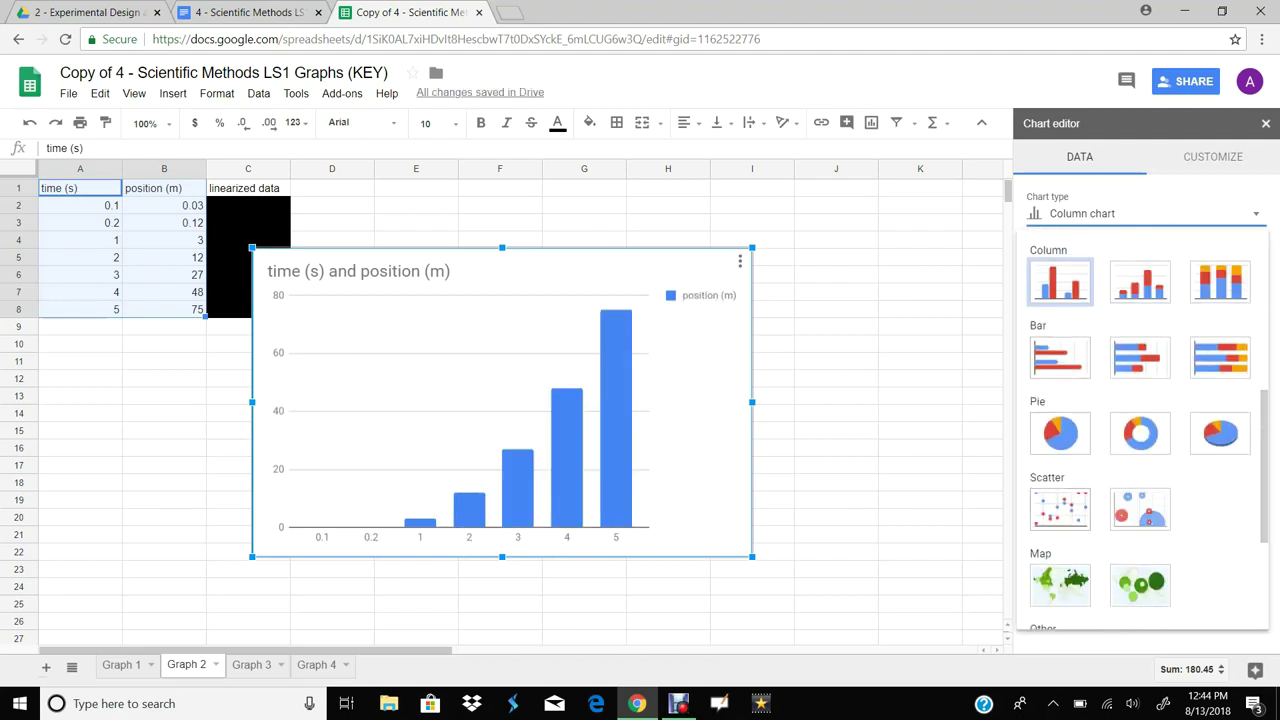
click(1060, 509)
Step: Stop treating the scatter chart's horizontal axis labels as text
click(1213, 157)
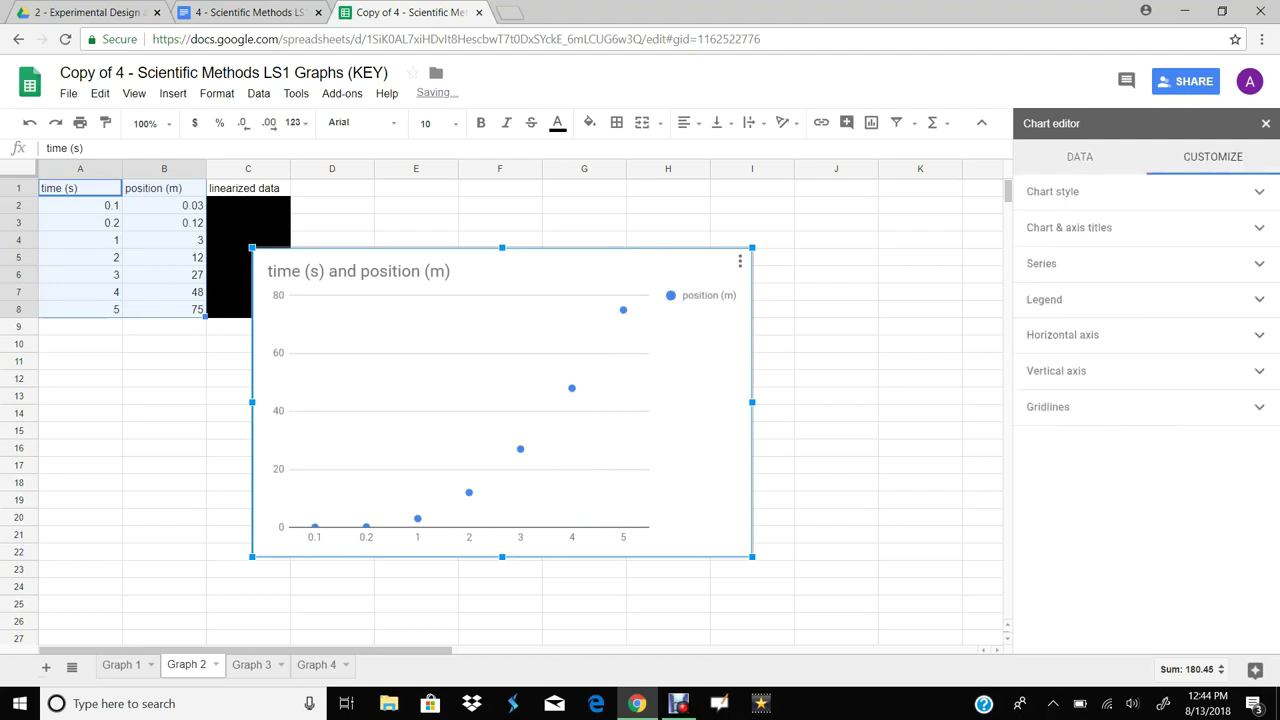
click(1063, 335)
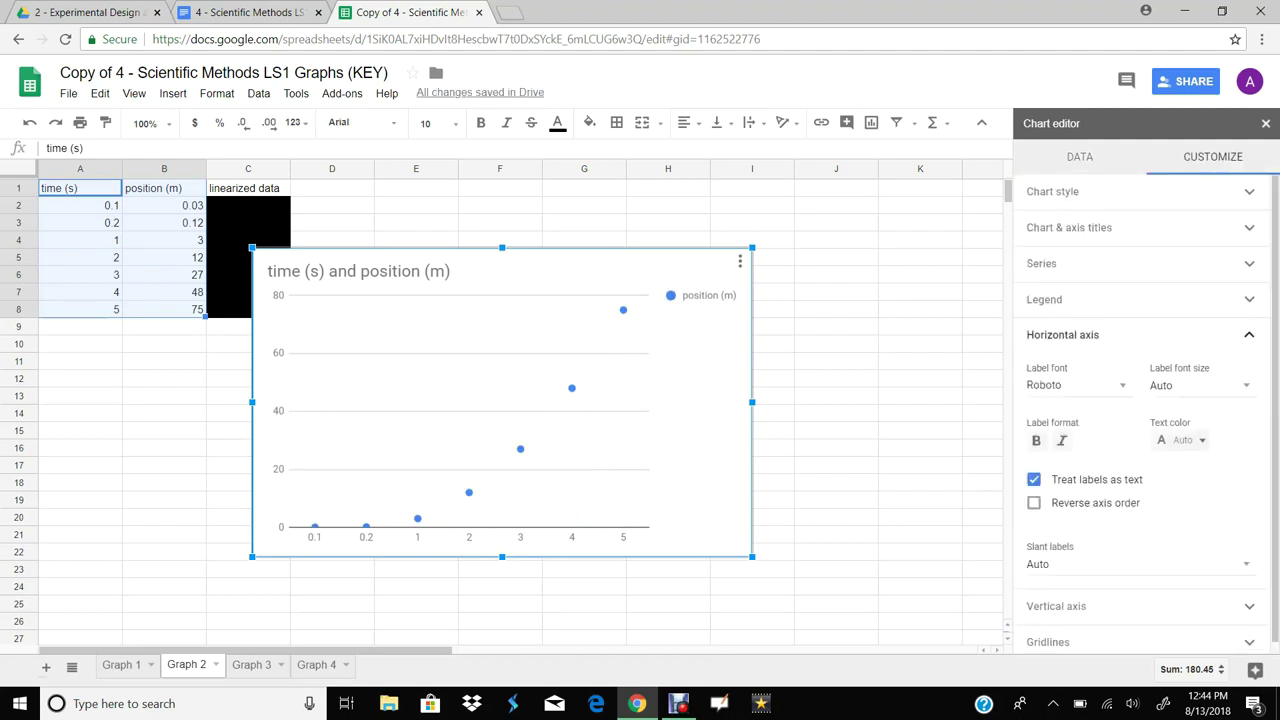
click(1034, 479)
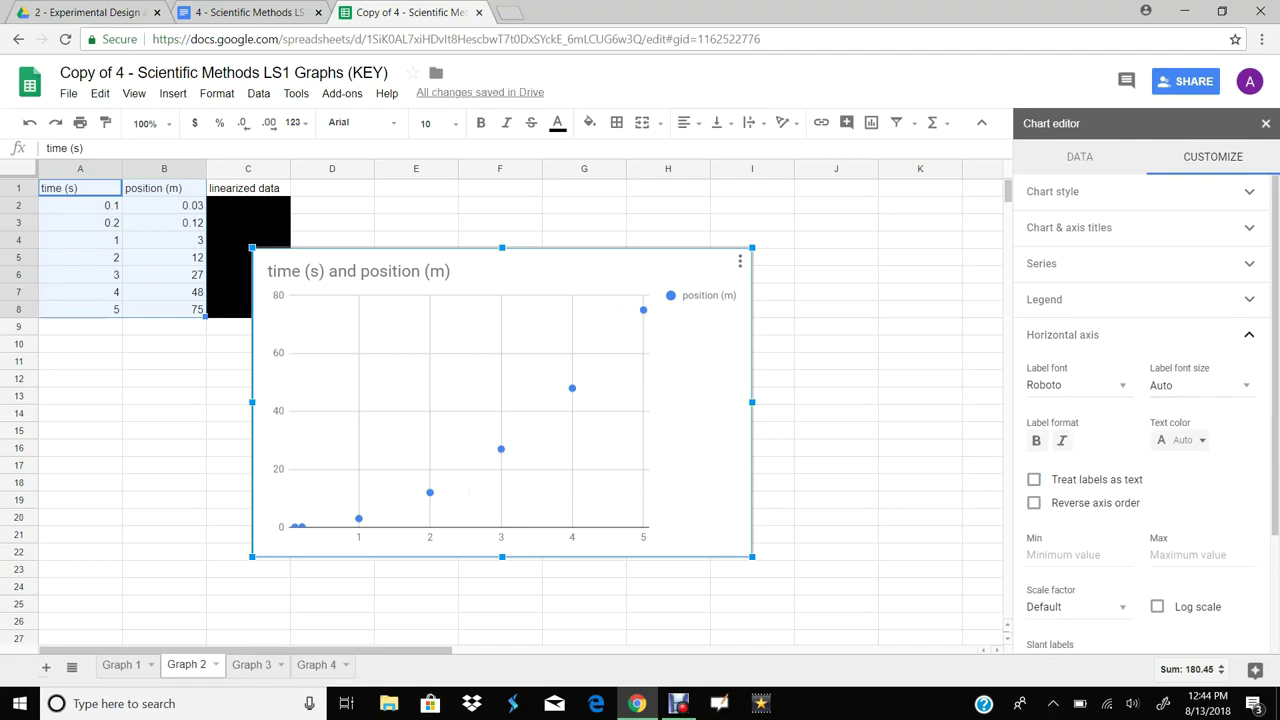
click(1063, 335)
Step: Add a polynomial trendline of degree 2 to the position series and show its R² value
click(1069, 228)
click(1069, 228)
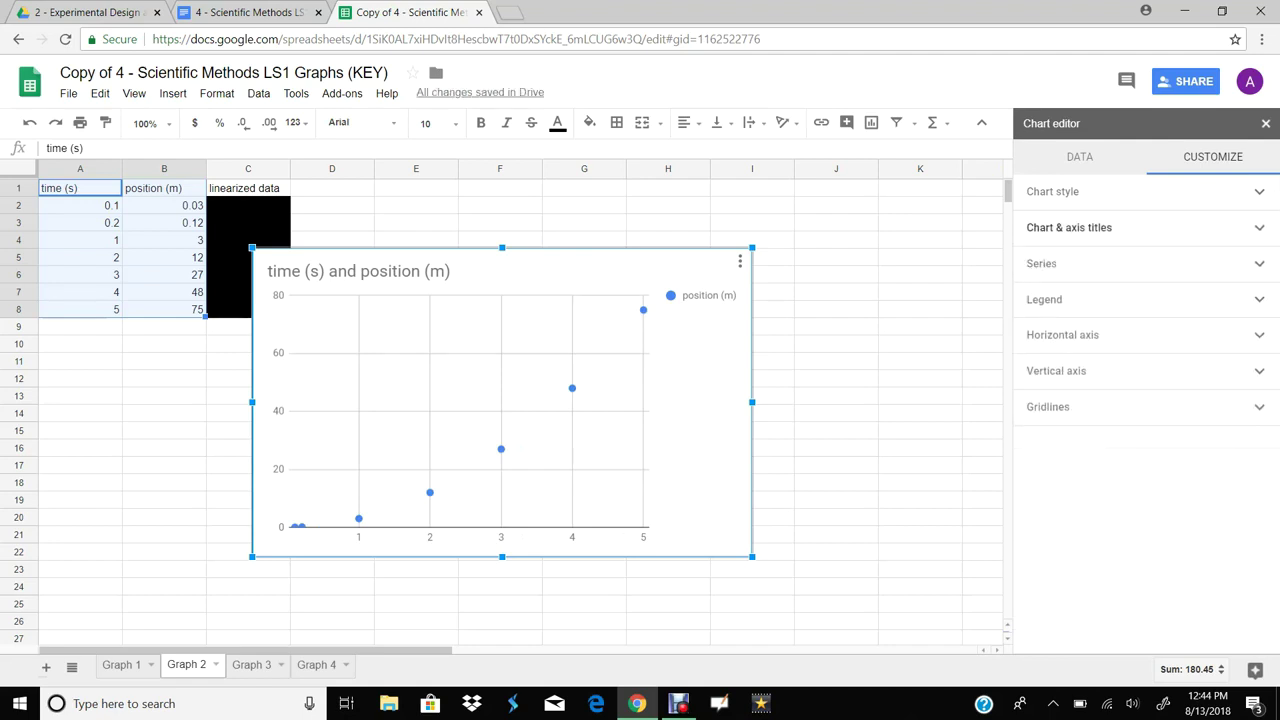
click(1041, 263)
click(1034, 482)
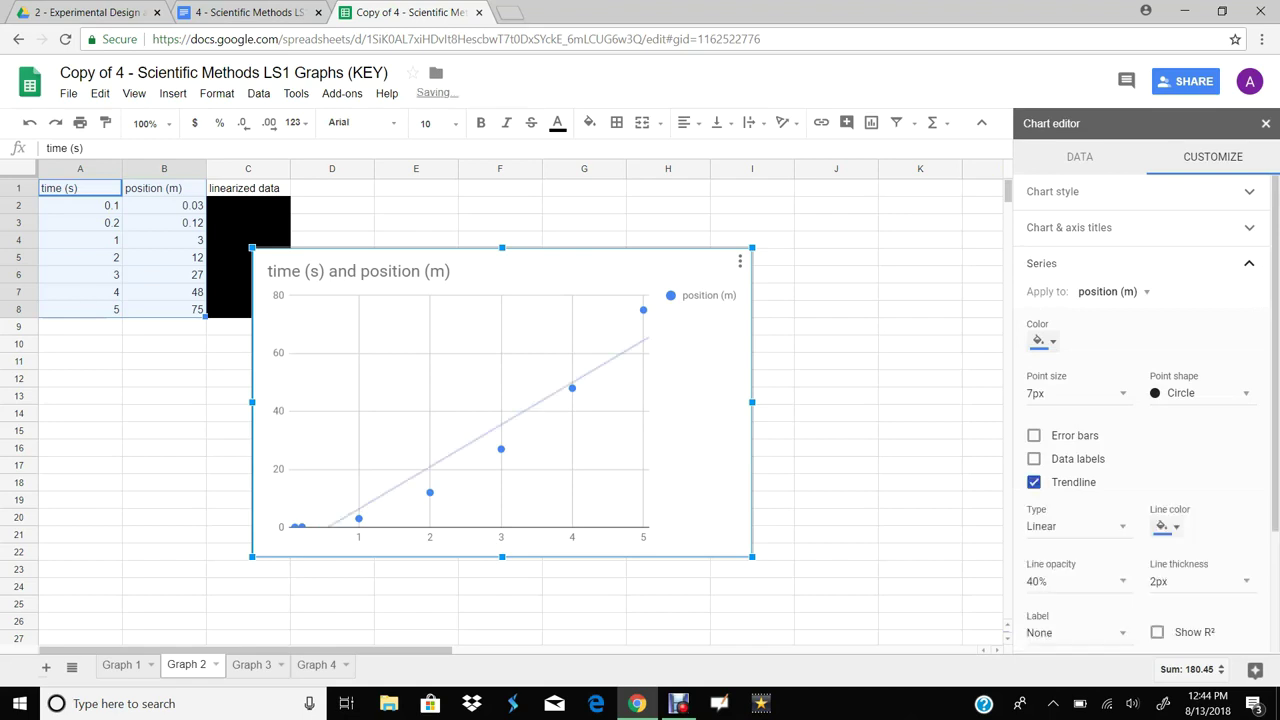
scroll(1034, 482, down, 1)
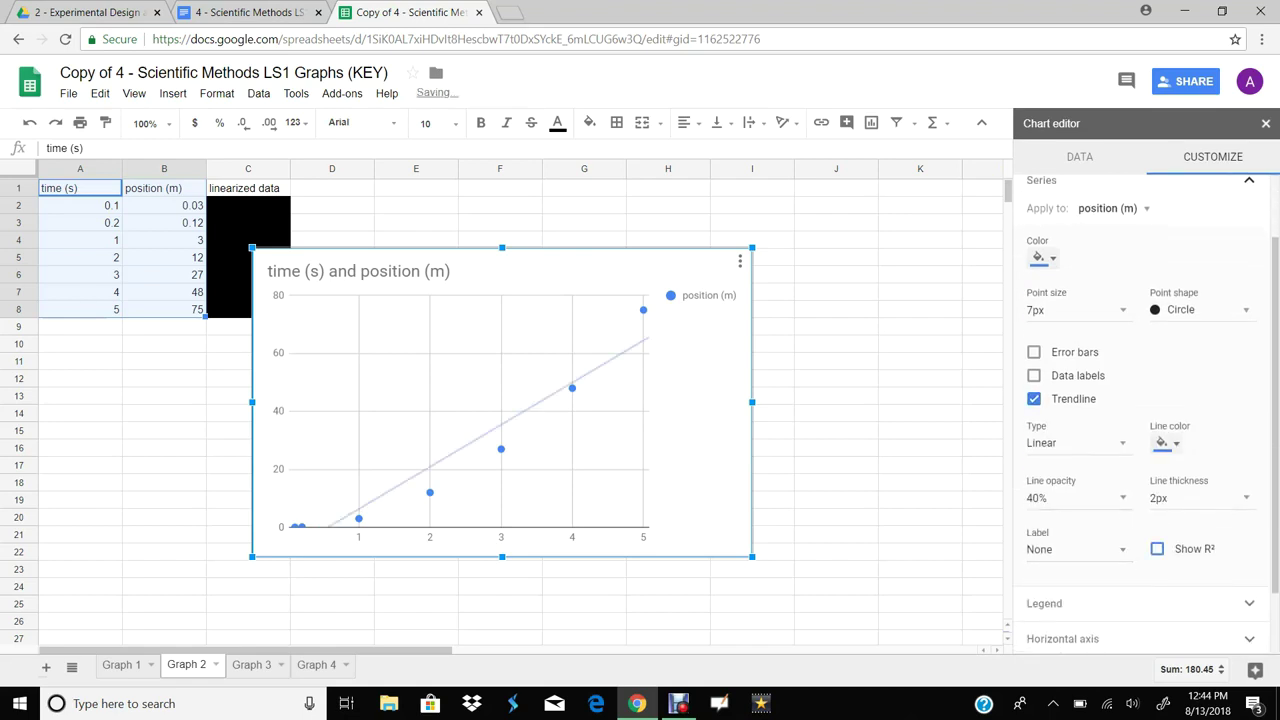
click(1157, 549)
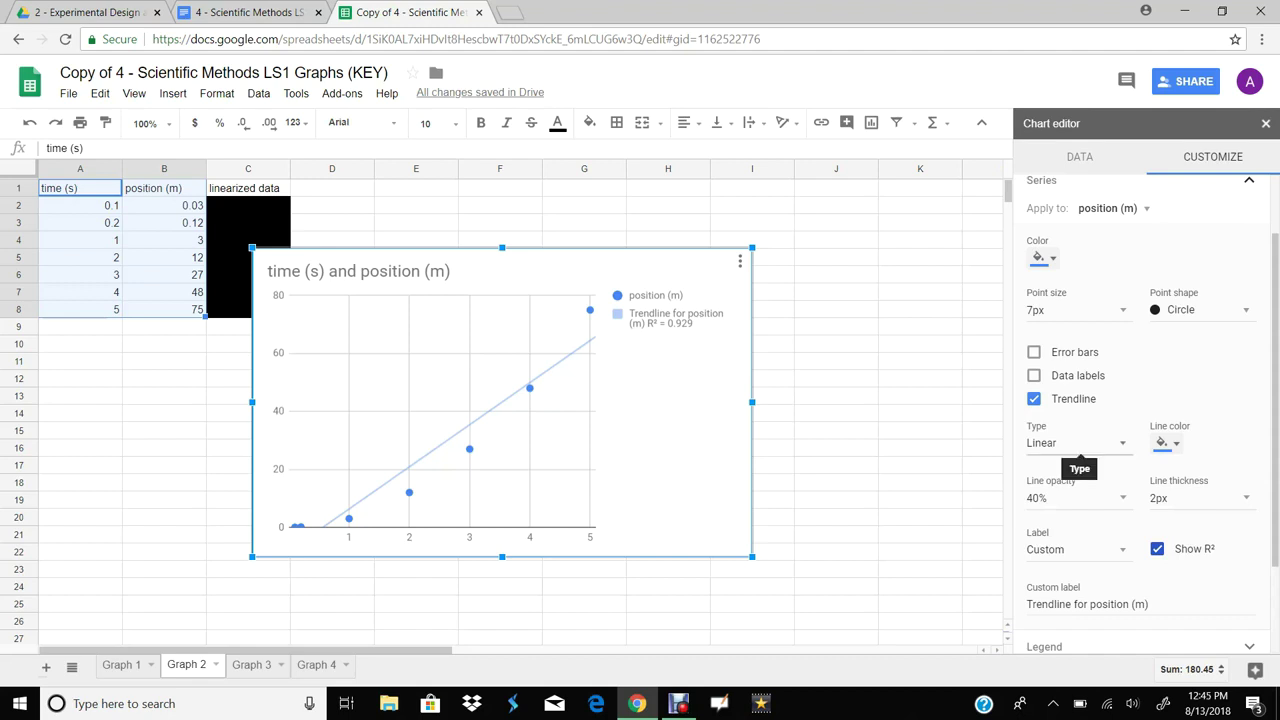
click(1075, 443)
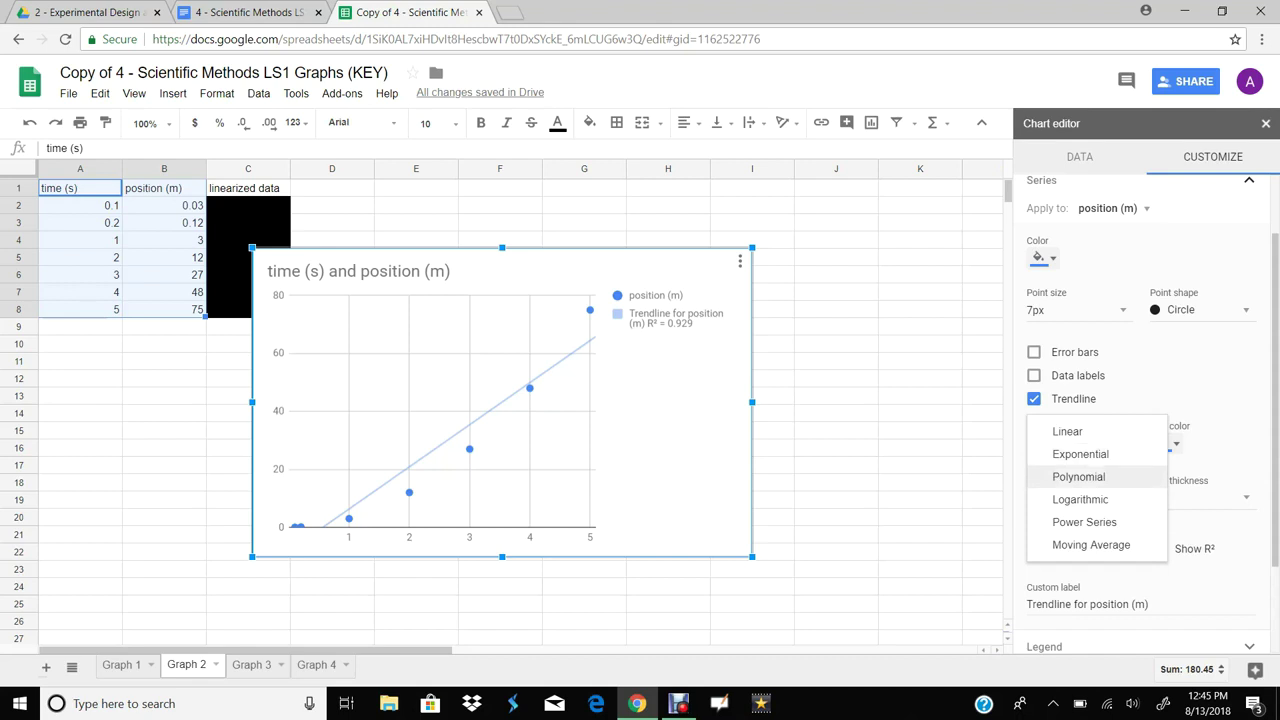
click(1078, 476)
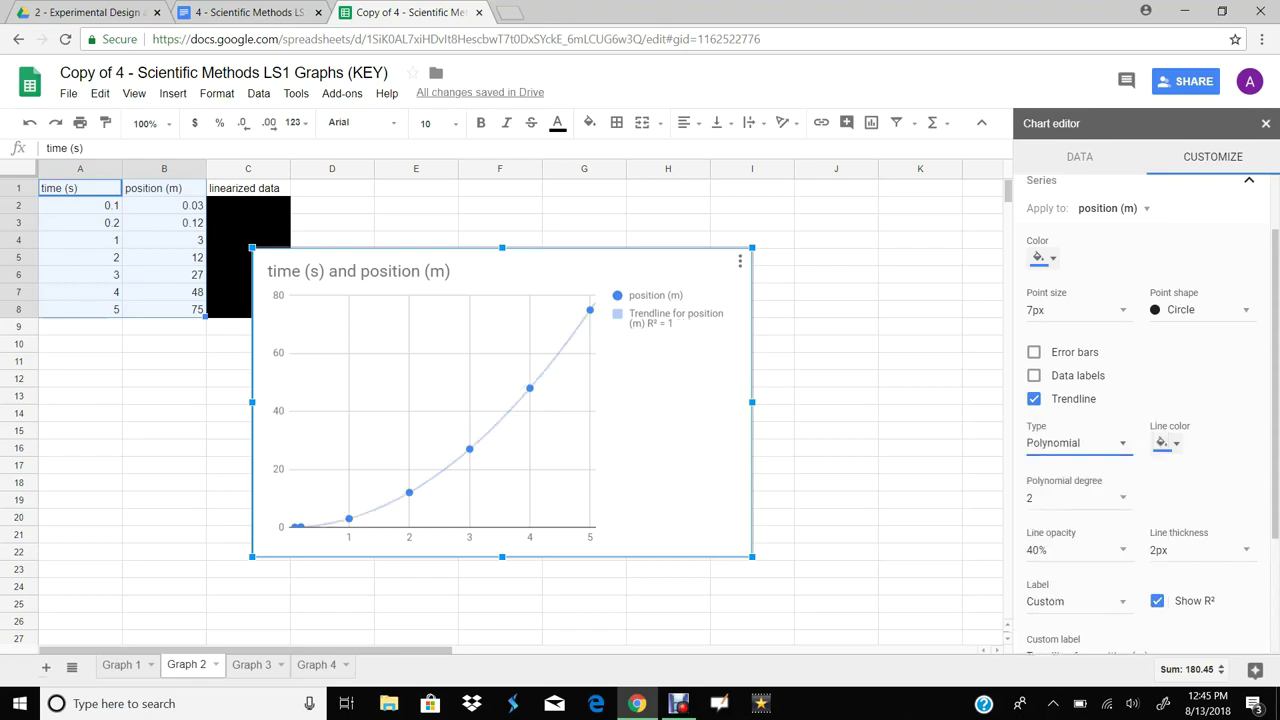
Step: Switch the position trendline to Linear for comparison and return it to Polynomial
click(1105, 443)
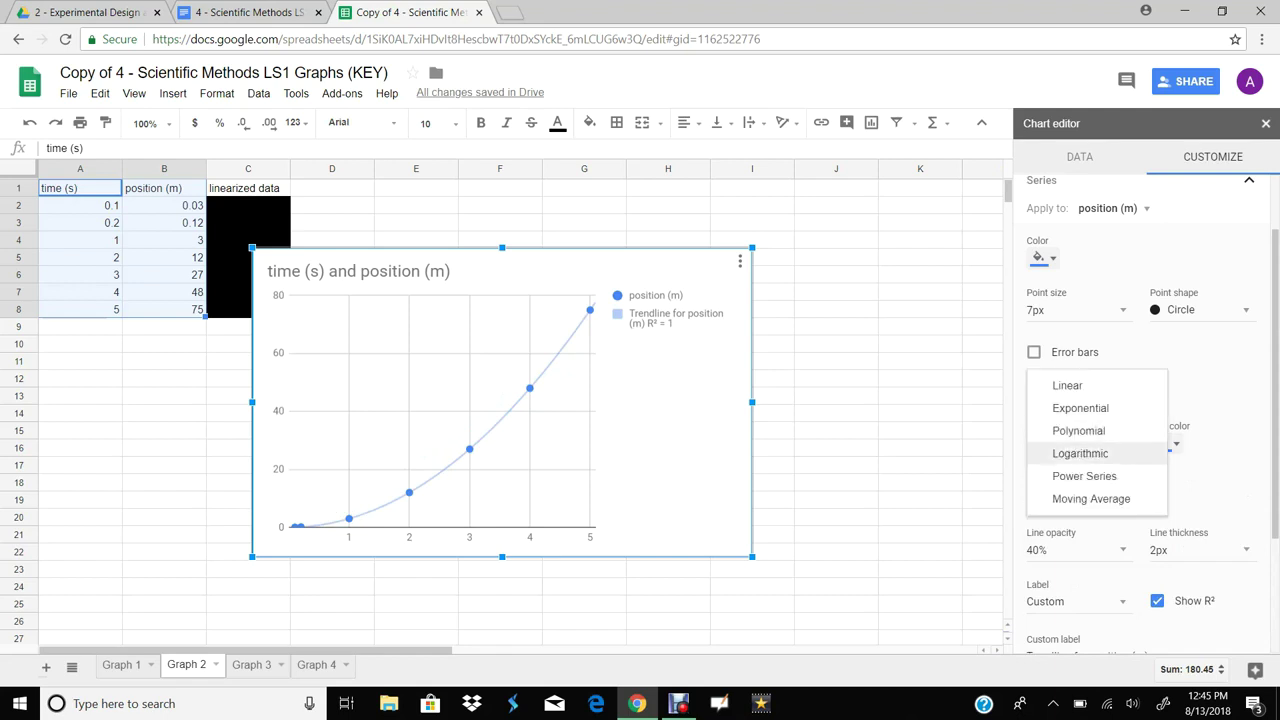
click(1067, 385)
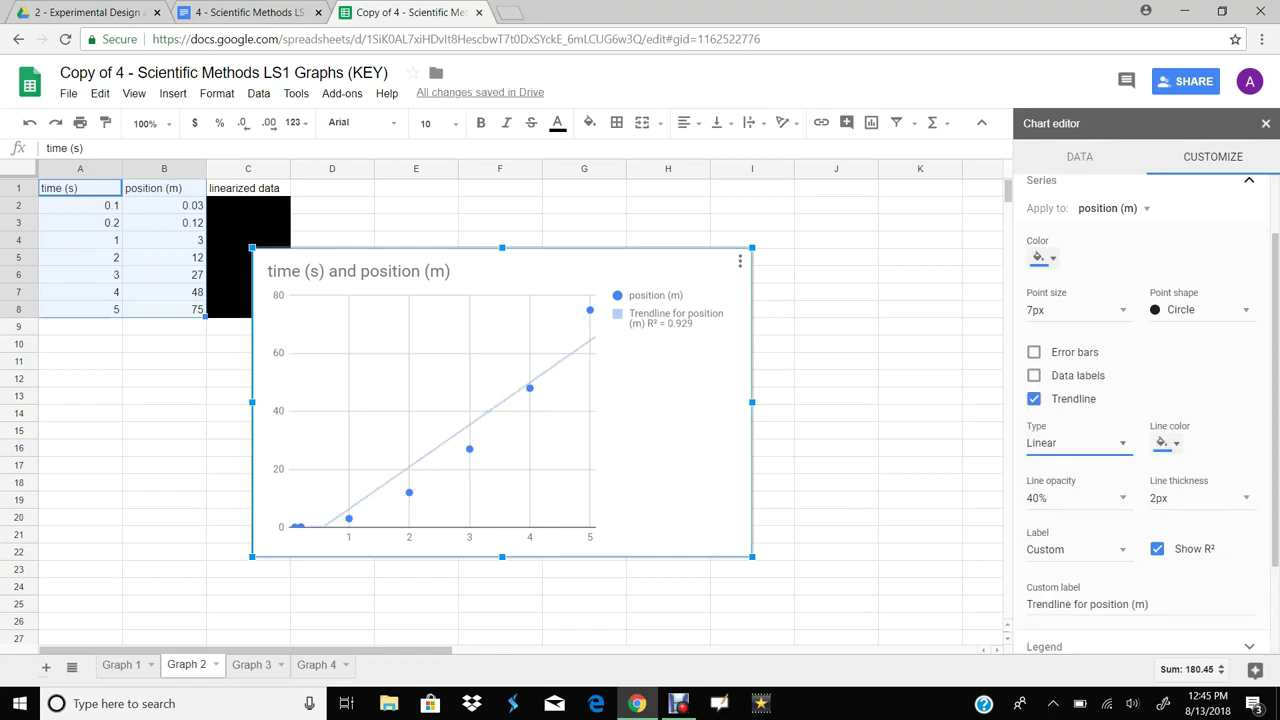
click(1080, 450)
click(1078, 477)
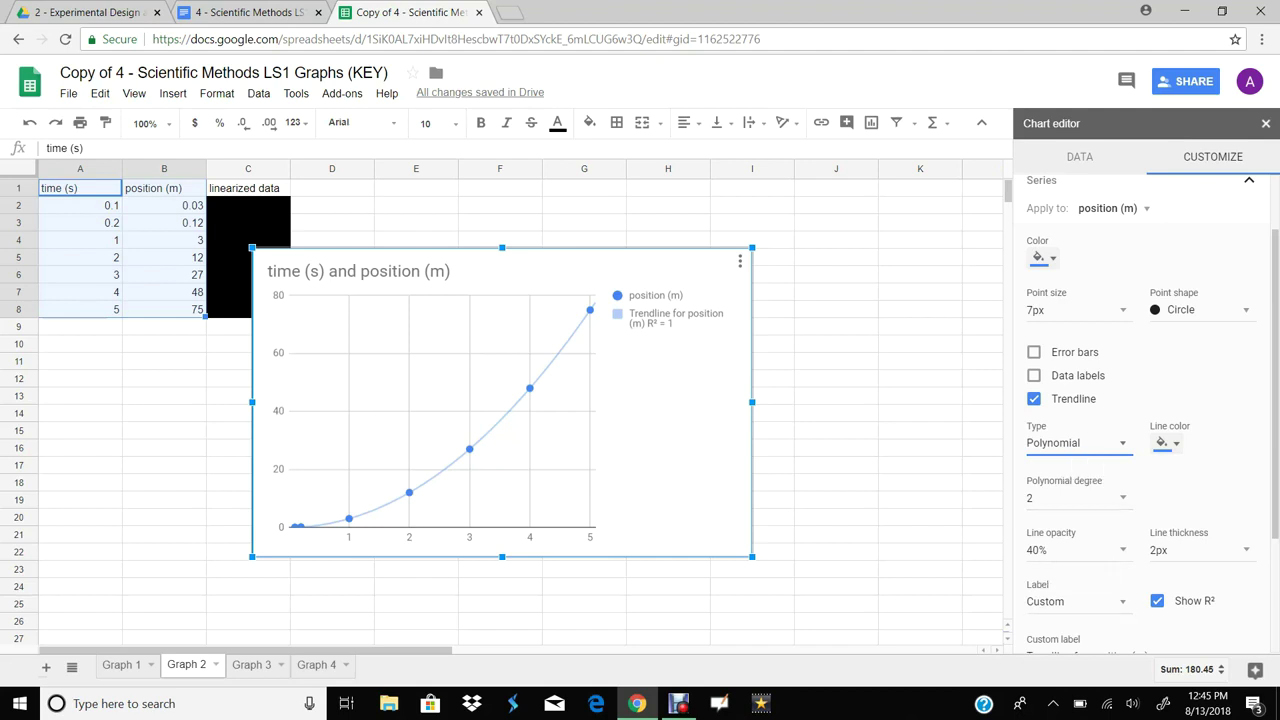
Step: Set the position chart's horizontal axis title to "Time (s)"
click(1249, 181)
click(1069, 228)
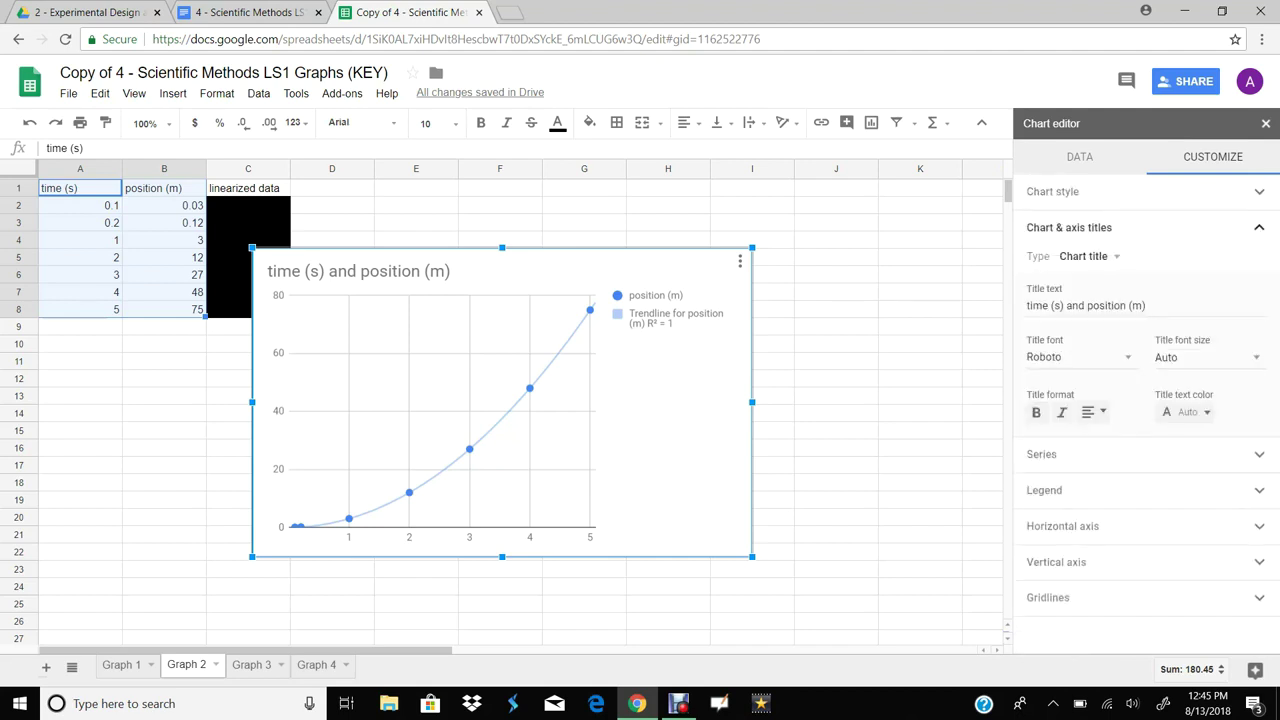
click(1090, 257)
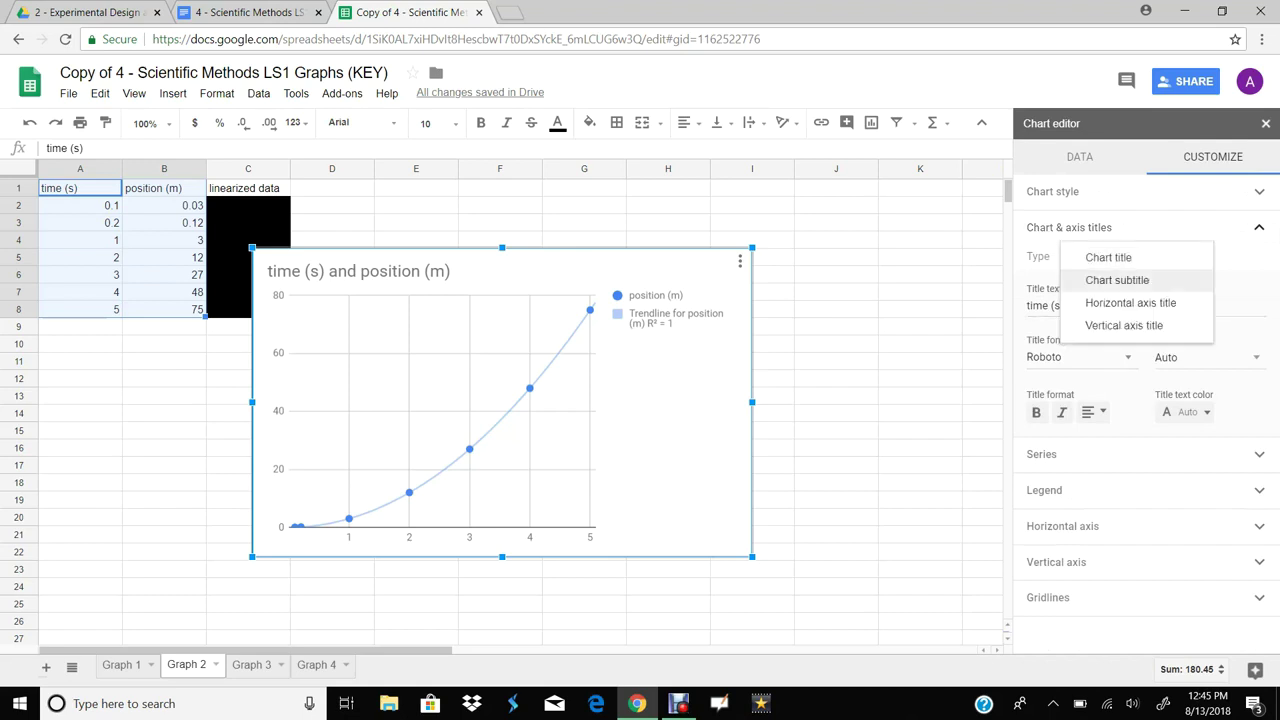
click(1128, 302)
click(1120, 305)
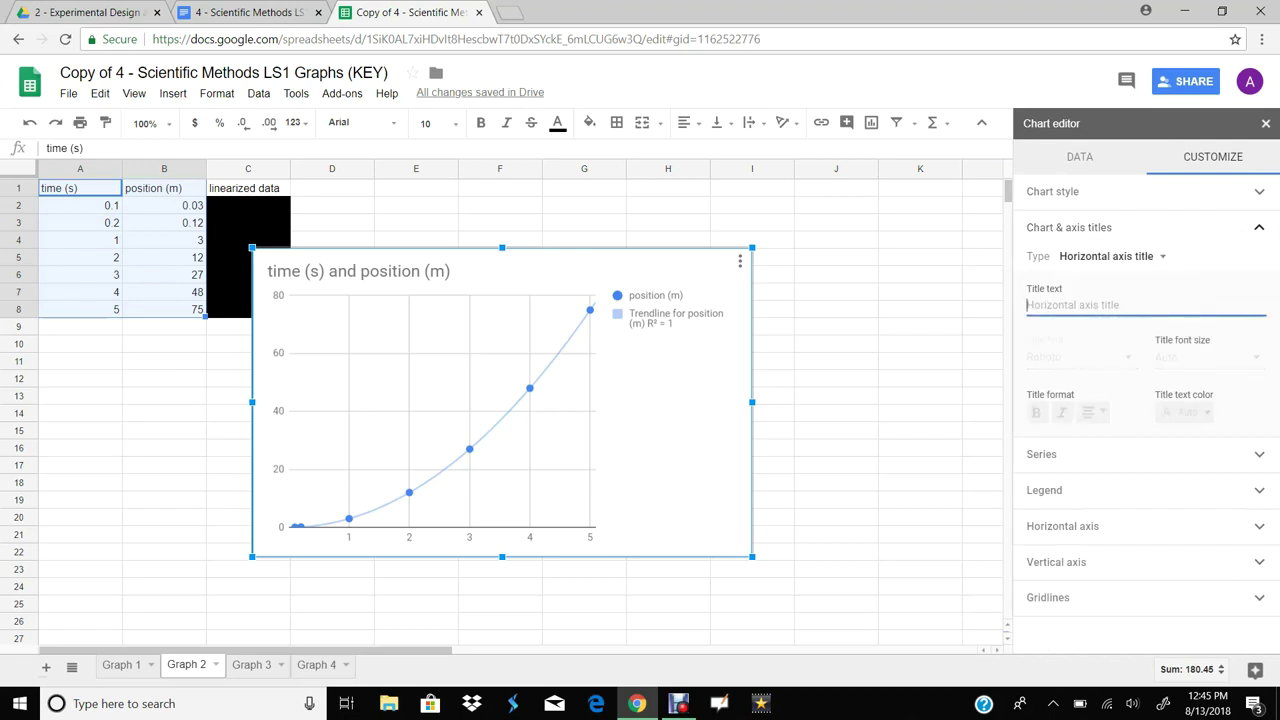
text(Time ()
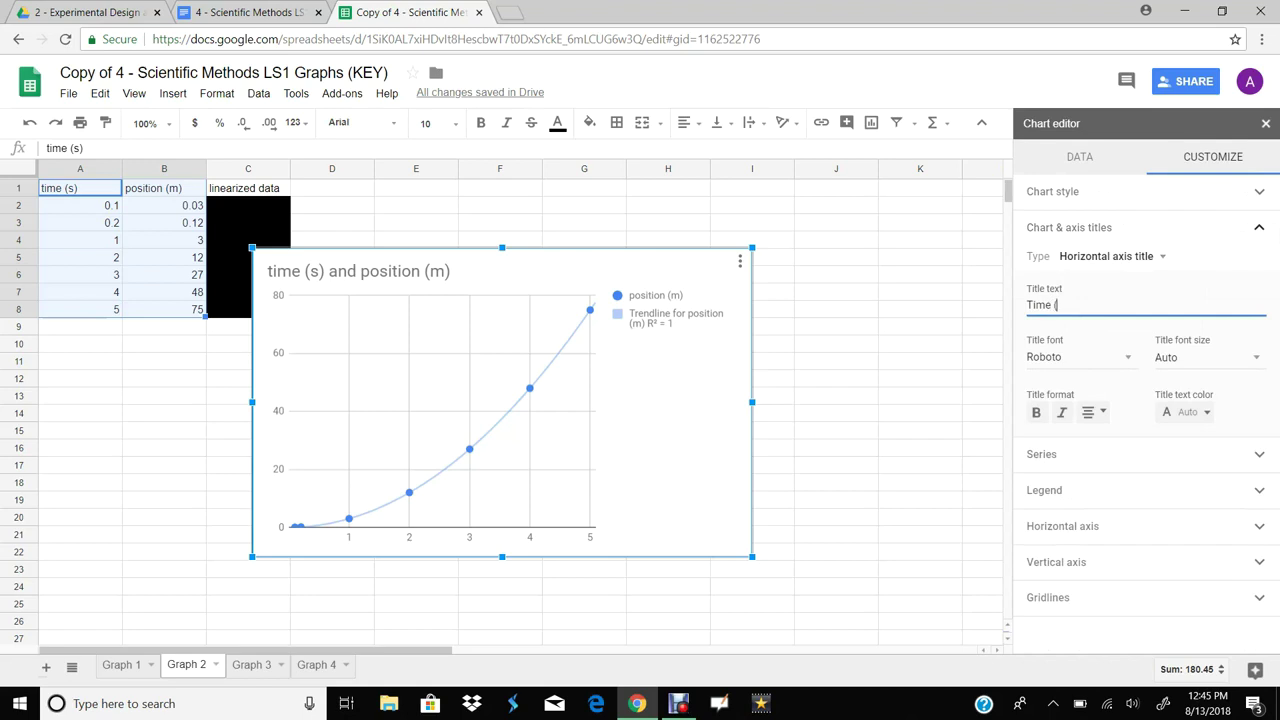
text(s))
Step: Set the position chart's vertical axis title to "Position (m)"
click(1106, 256)
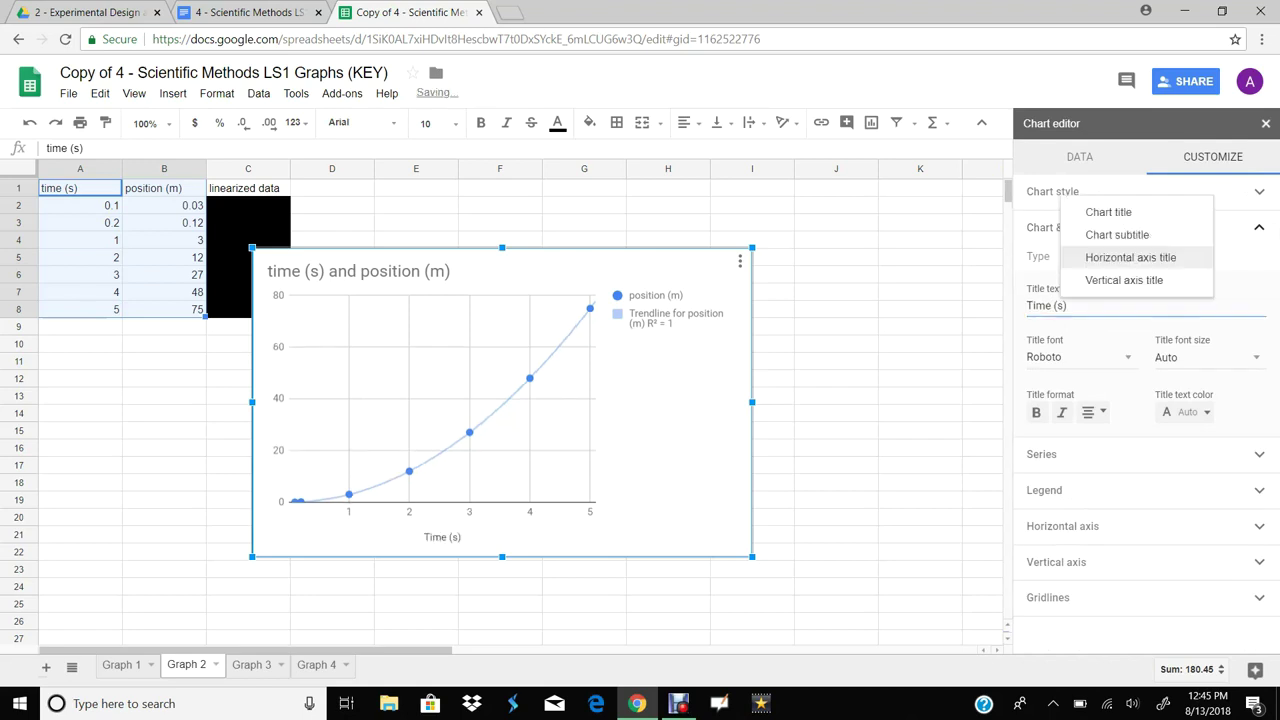
click(1124, 280)
click(1100, 305)
text(Positin)
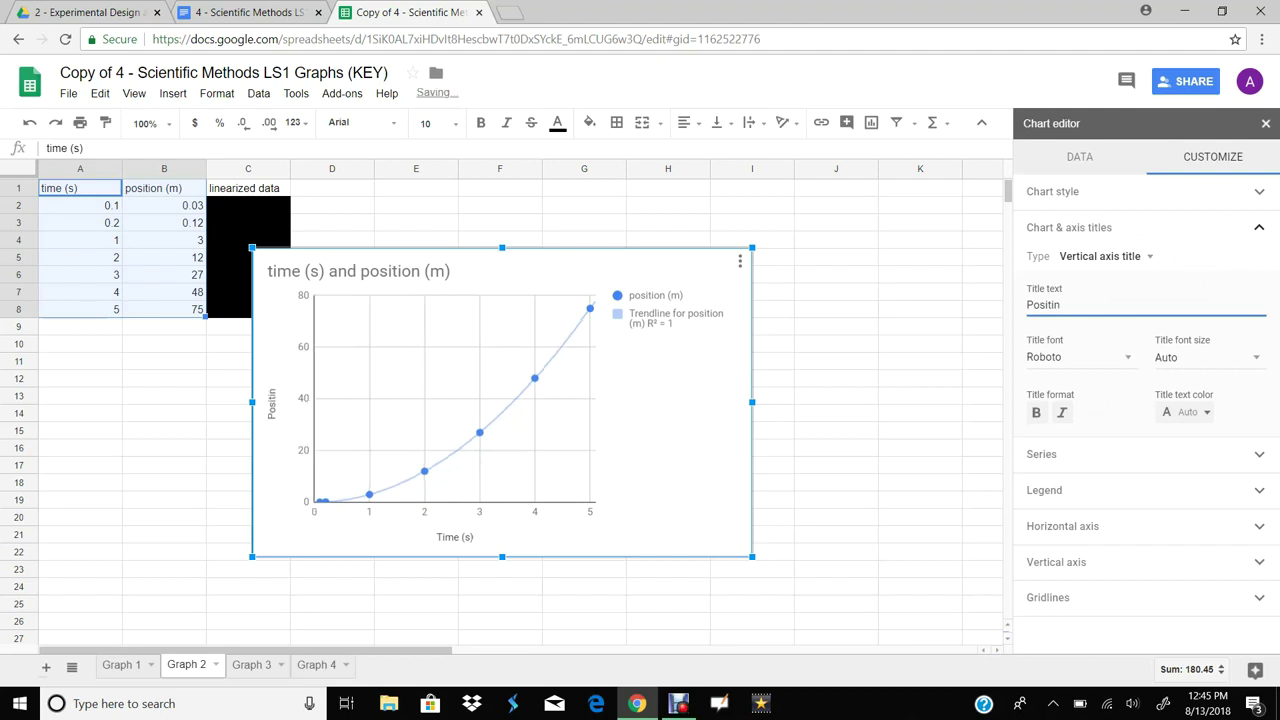
key(BackSpace)
text(on (m))
Step: Change the position chart's title to "Position vs. time"
click(1106, 257)
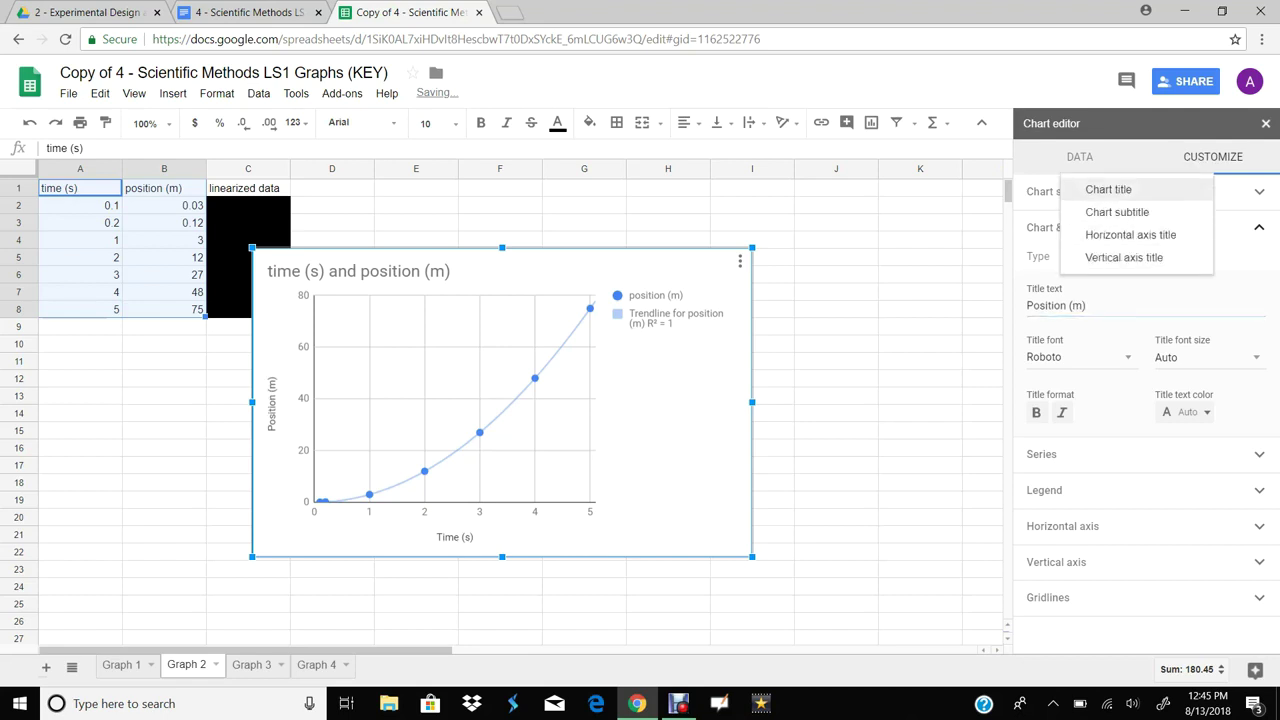
click(1108, 189)
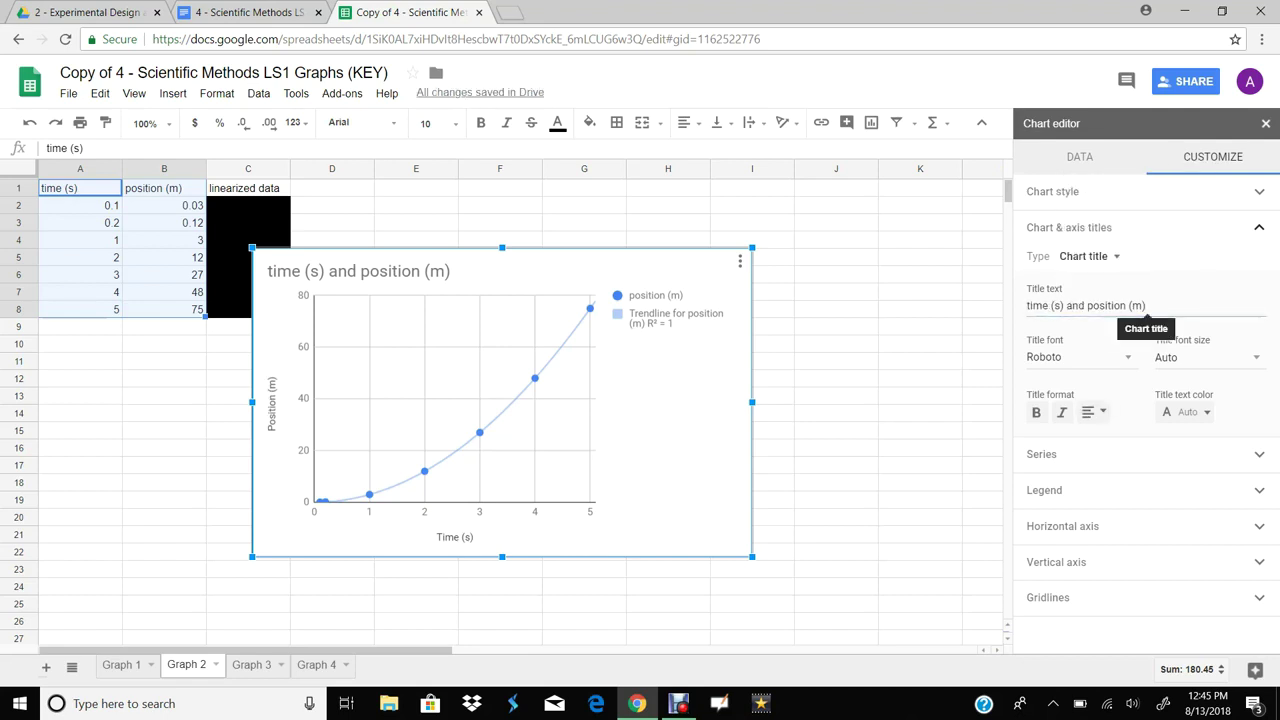
drag(1150, 306, 1026, 306)
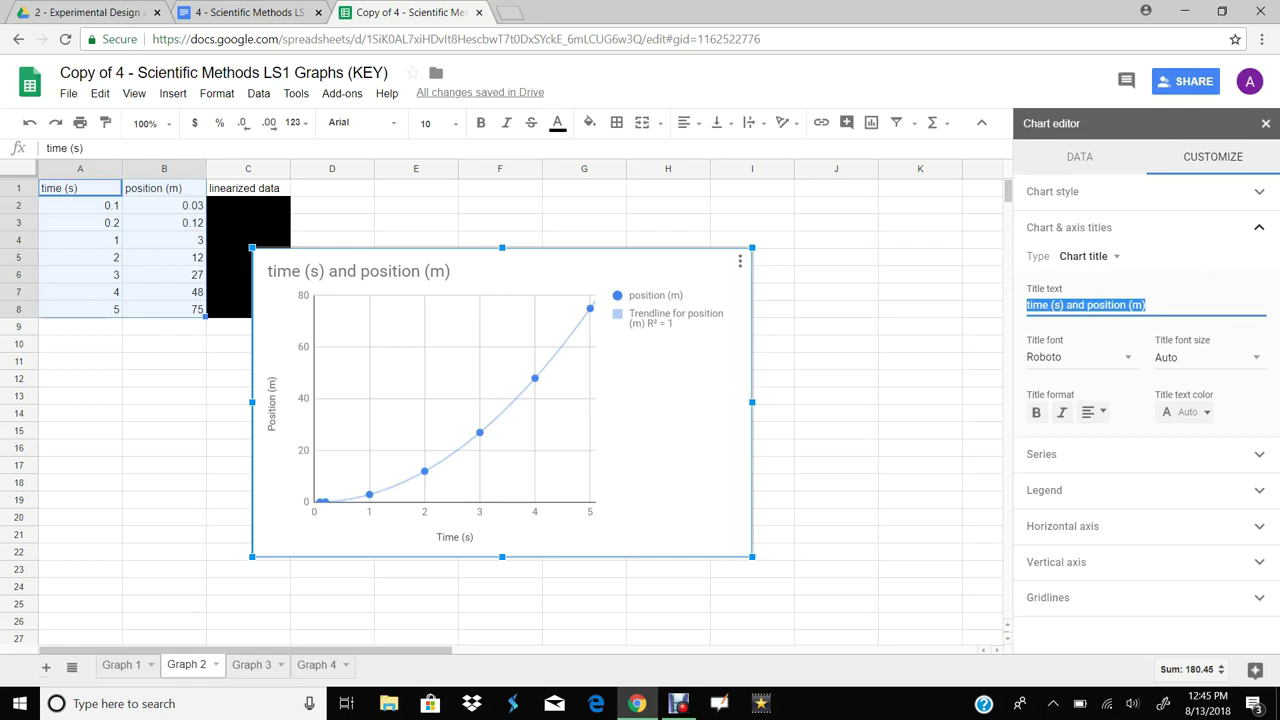
text(Postion vs. )
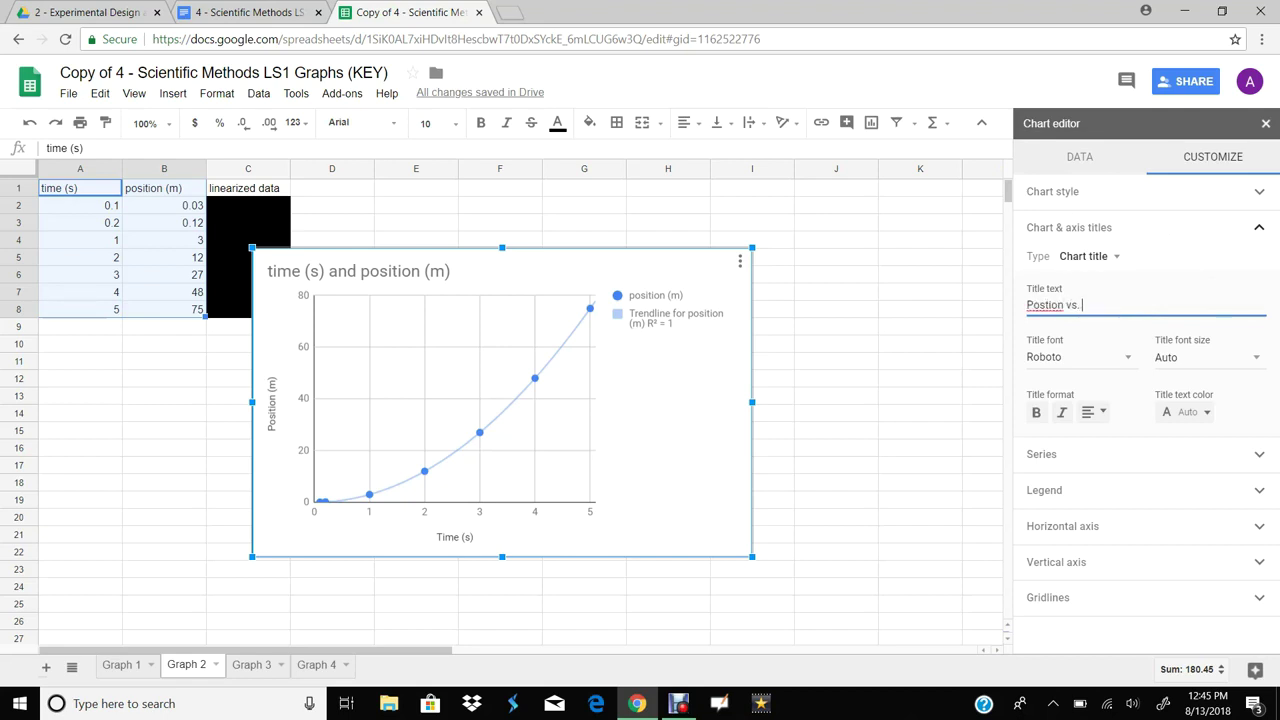
text(time)
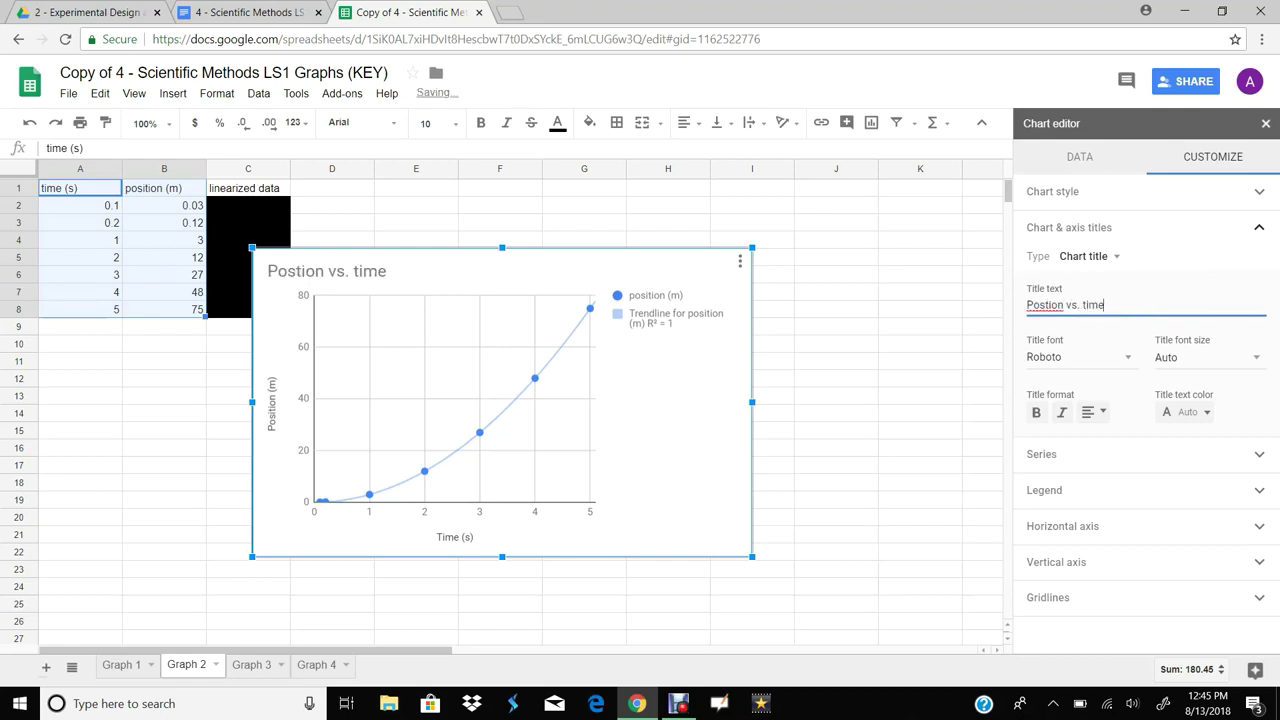
click(1051, 305)
key(BackSpace)
key(BackSpace)
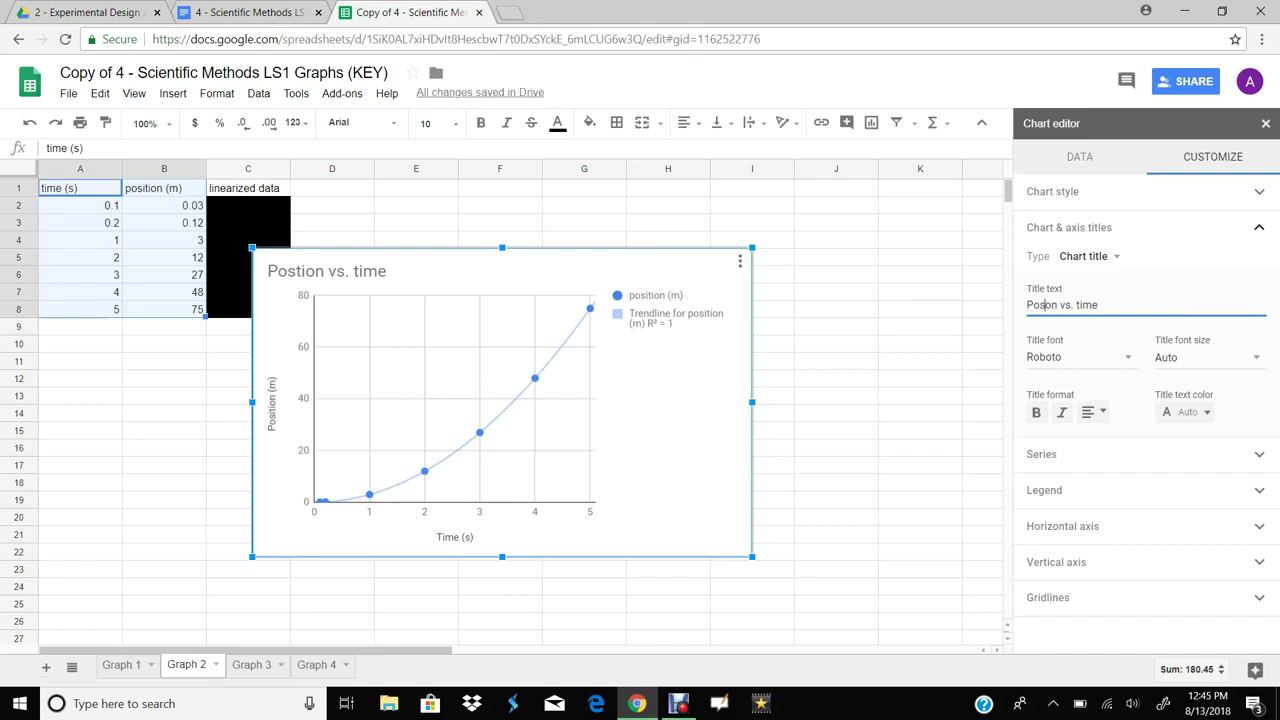
text(io)
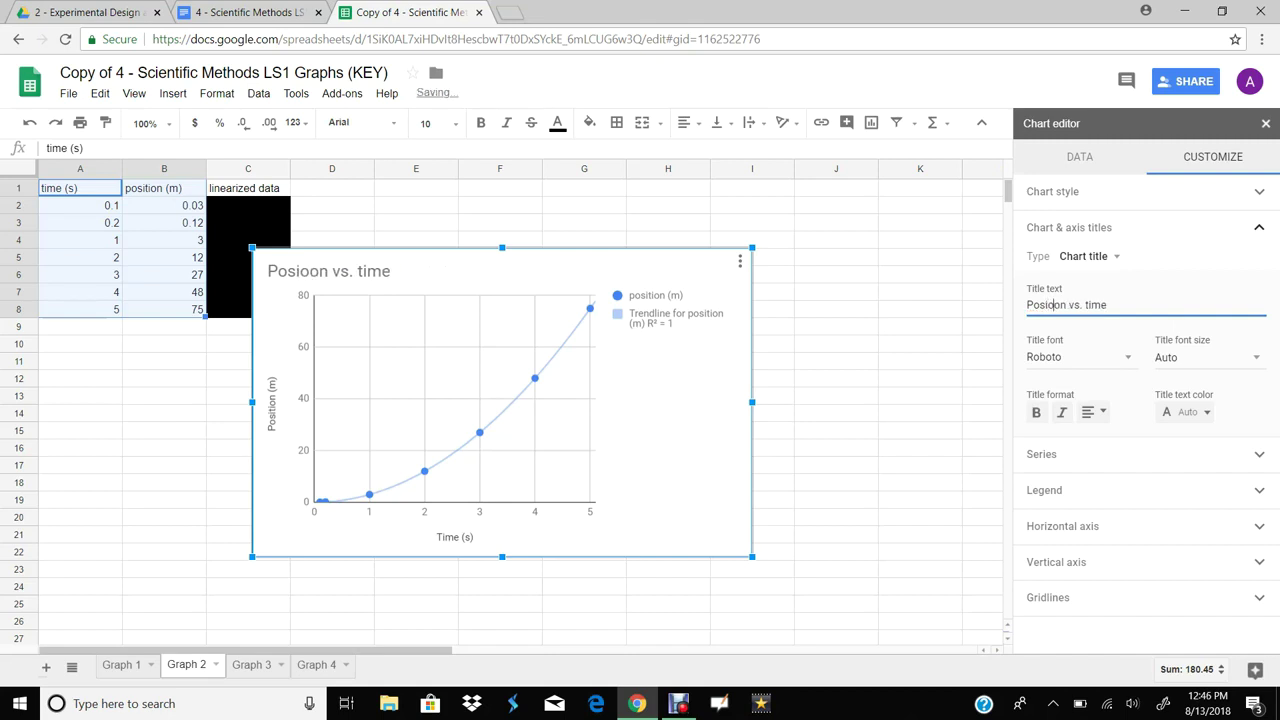
key(BackSpace)
text(ti)
click(1109, 305)
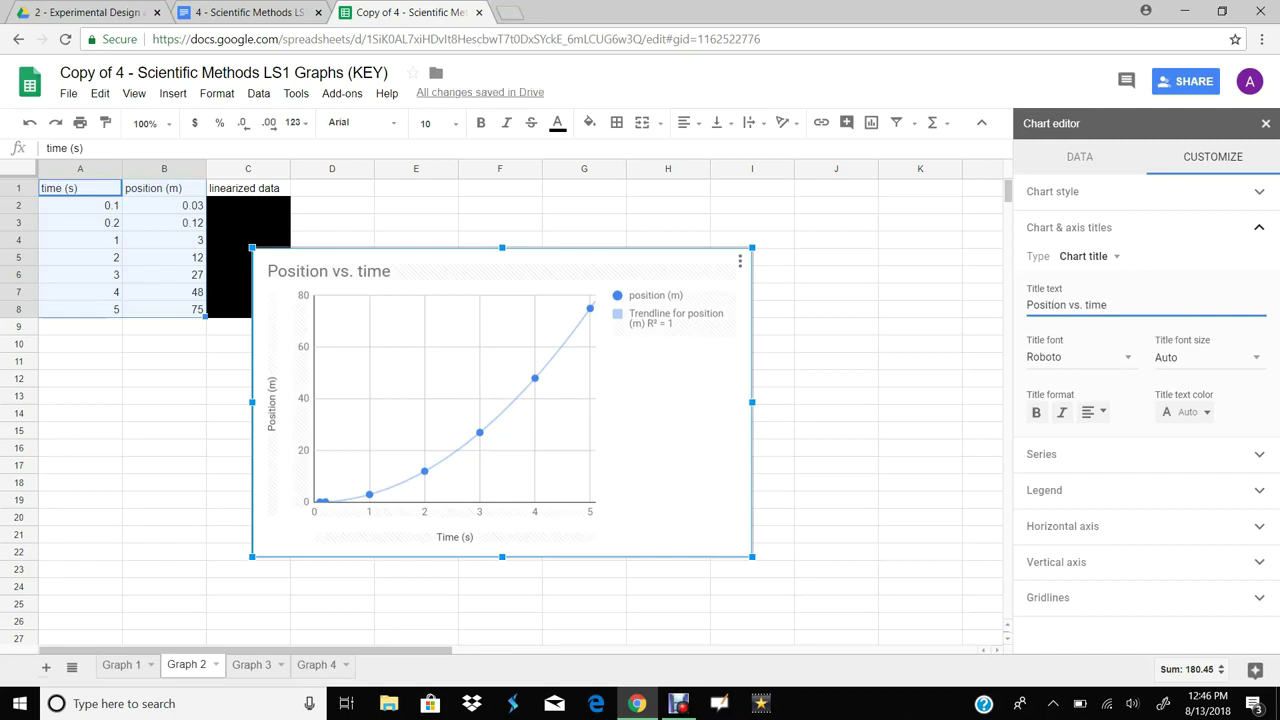
Step: Shrink the Position vs. time chart and place it below the data, starting at row 11 and leaving rows 9 and 10 free
drag(640, 430, 427, 500)
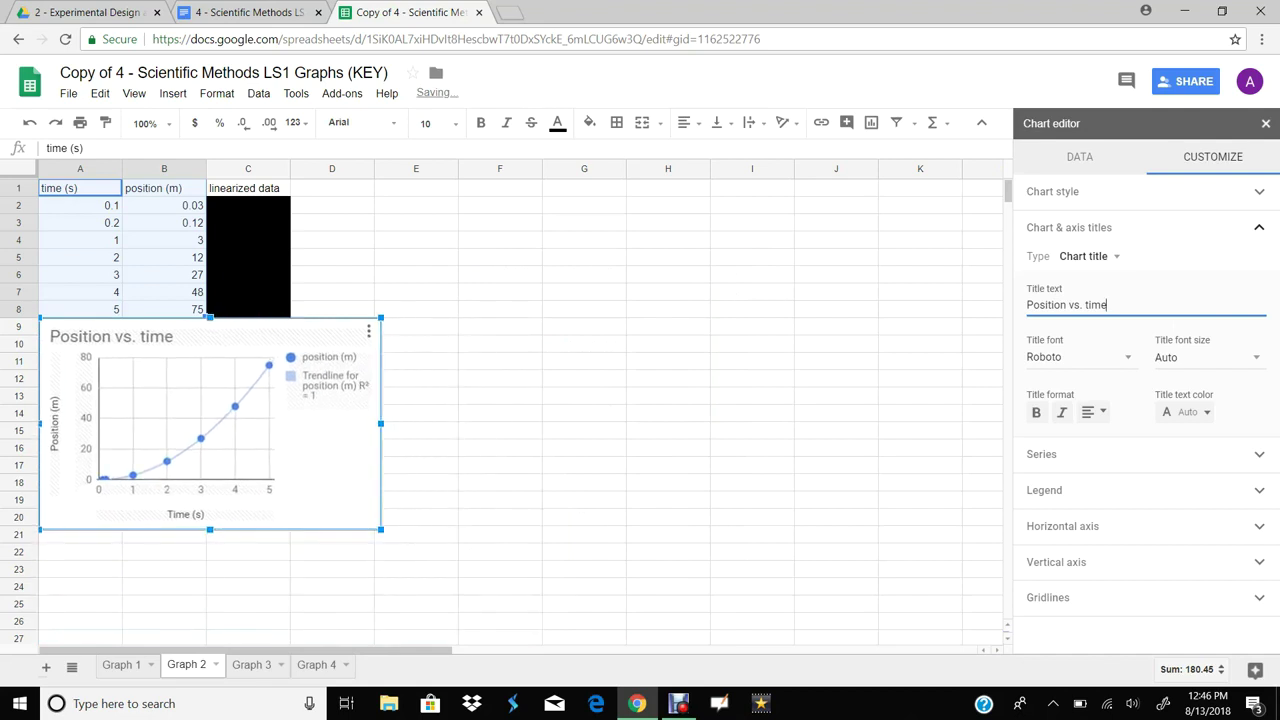
click(500, 551)
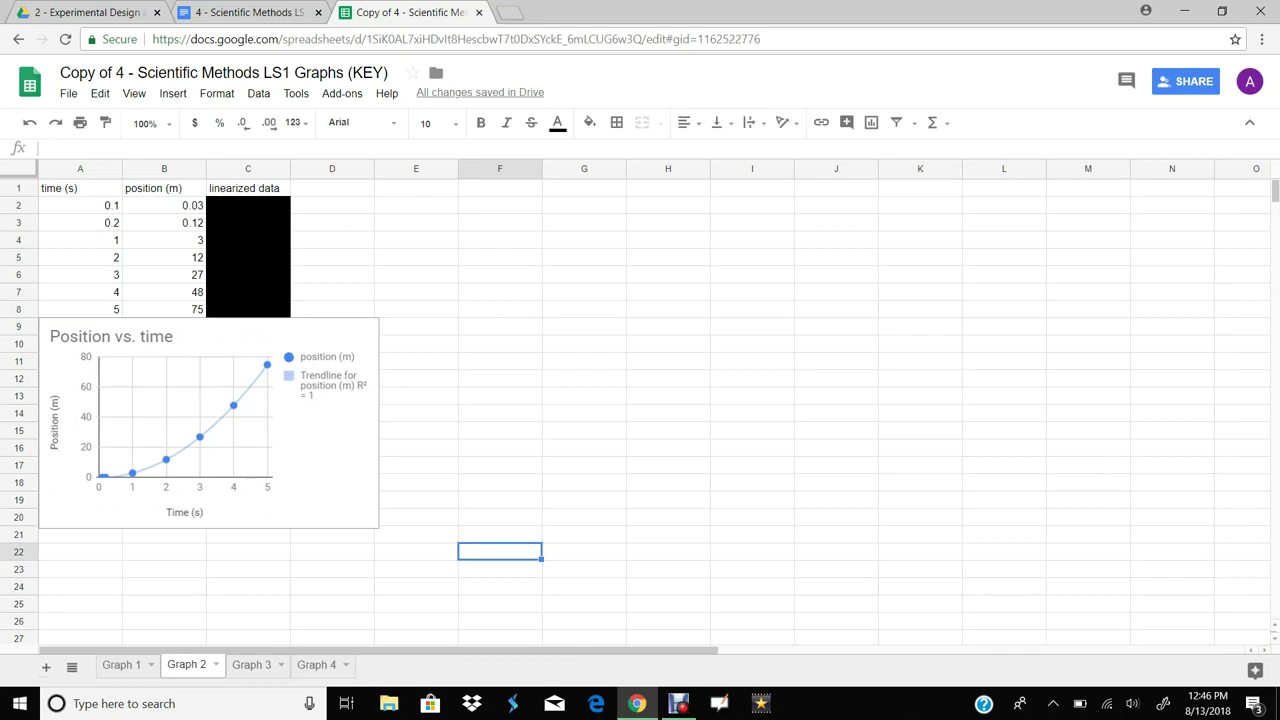
drag(209, 423, 209, 458)
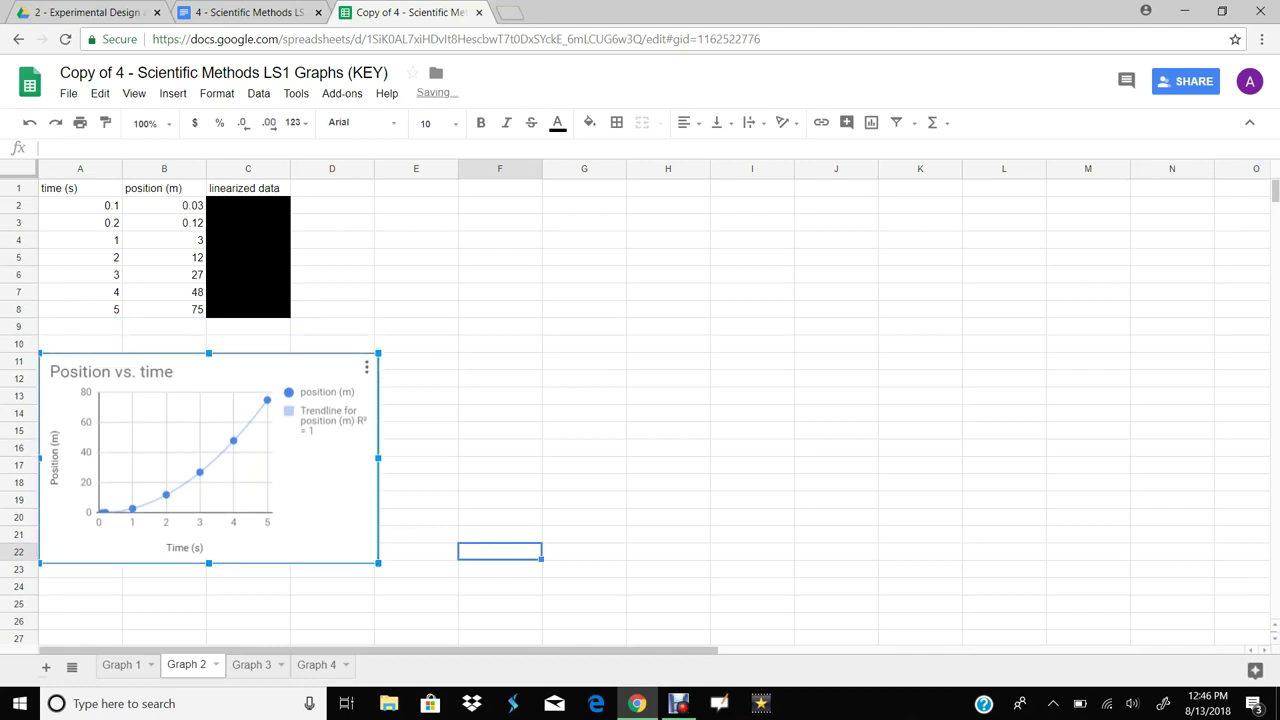
Step: Label the columns in row 9 with x in A9, y in B9, x^2 in D9 and y in E9
click(80, 327)
text(x)
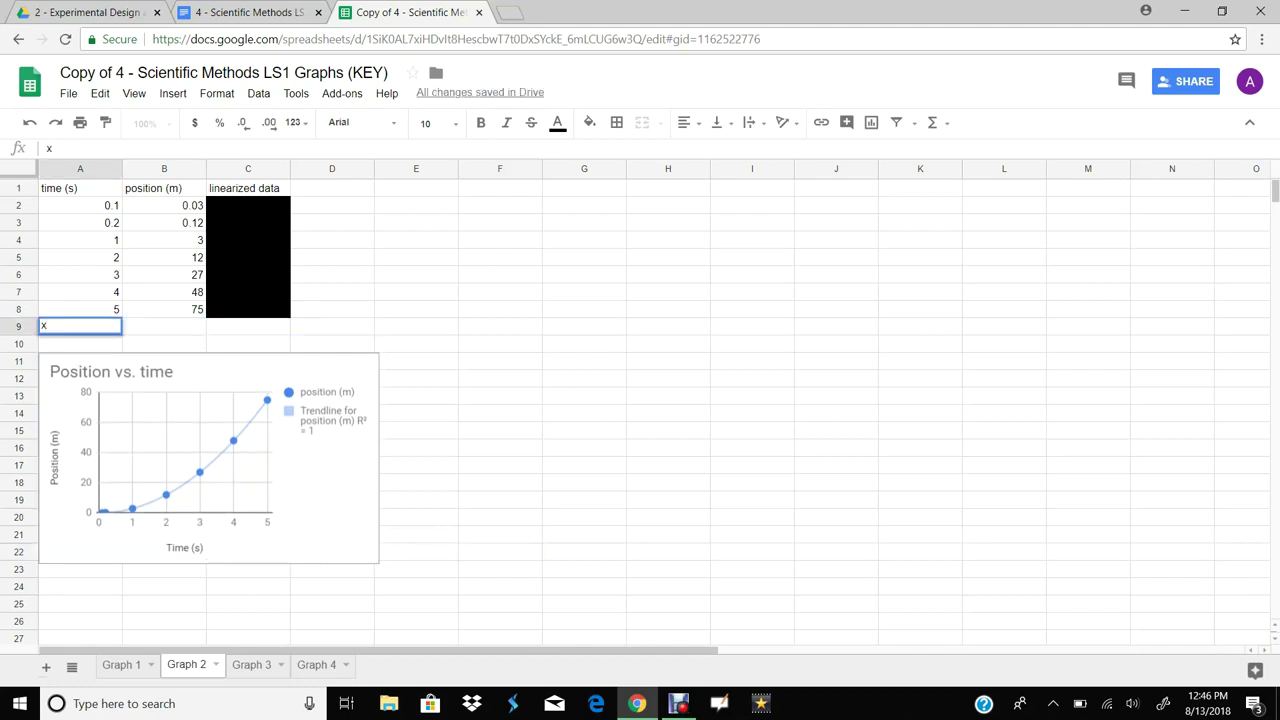
key(Tab)
text(y)
key(Tab)
key(Tab)
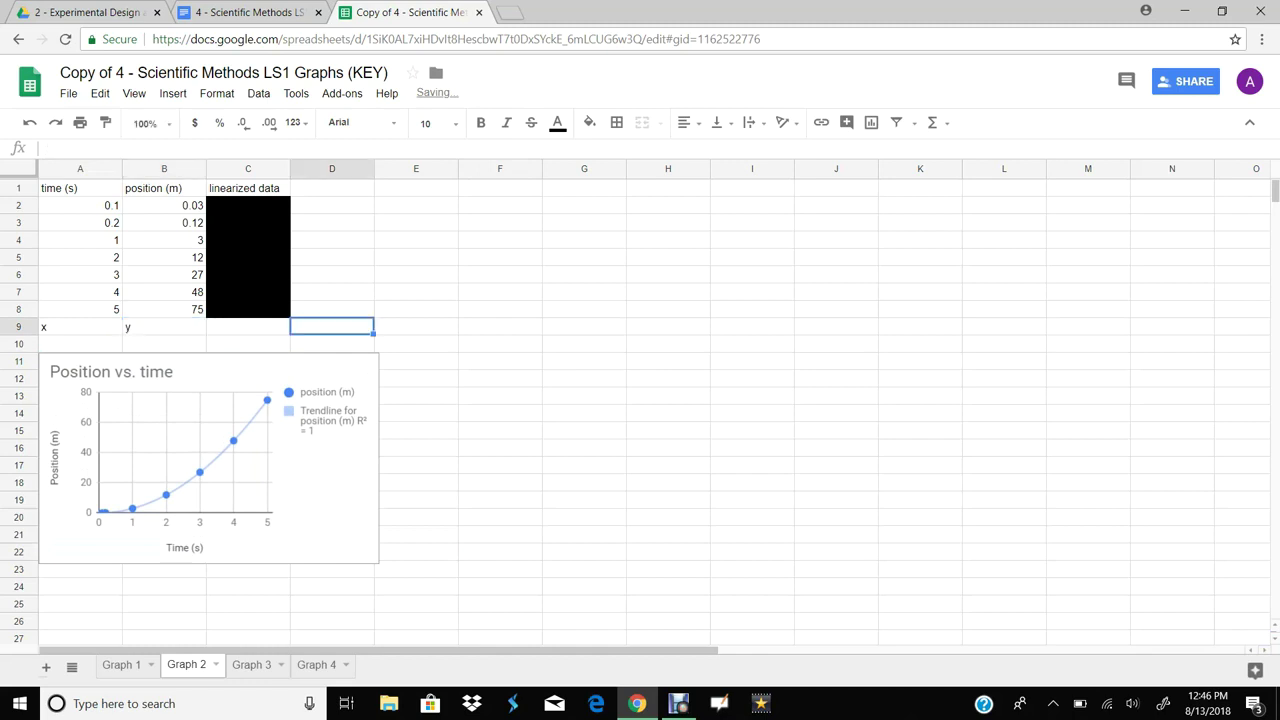
text(x^2)
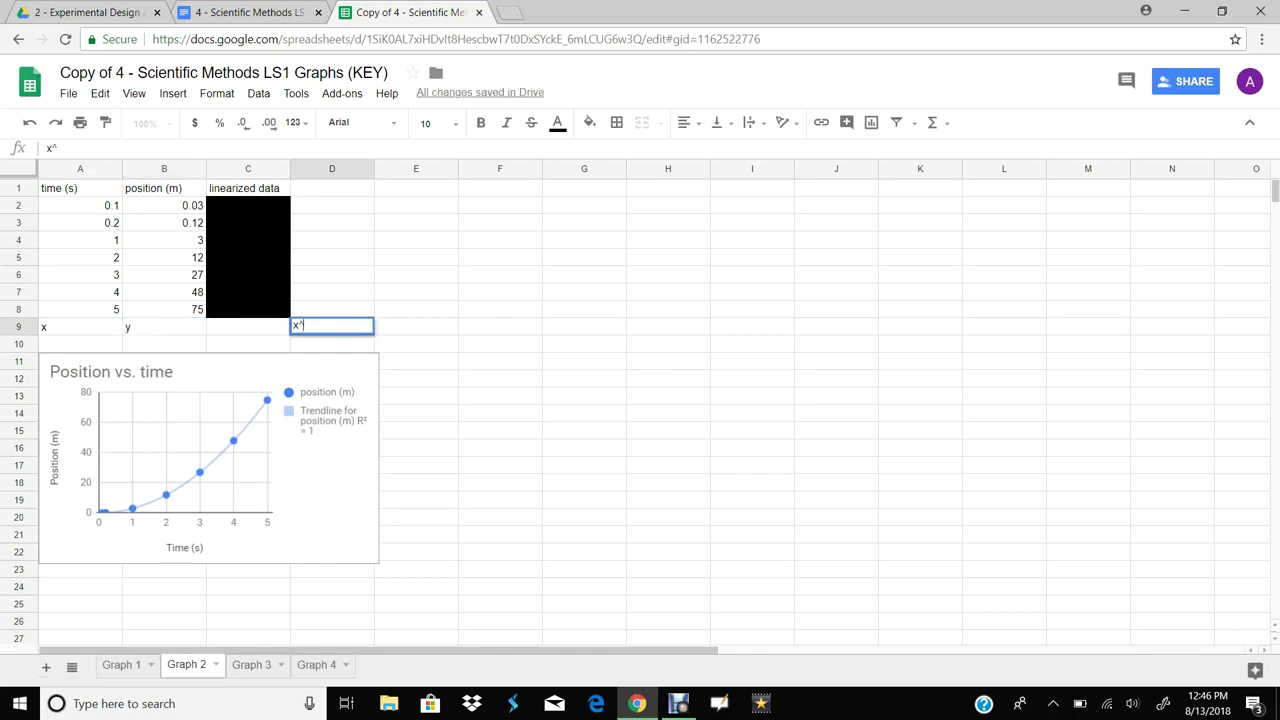
key(Tab)
text(y)
key(Tab)
key(Tab)
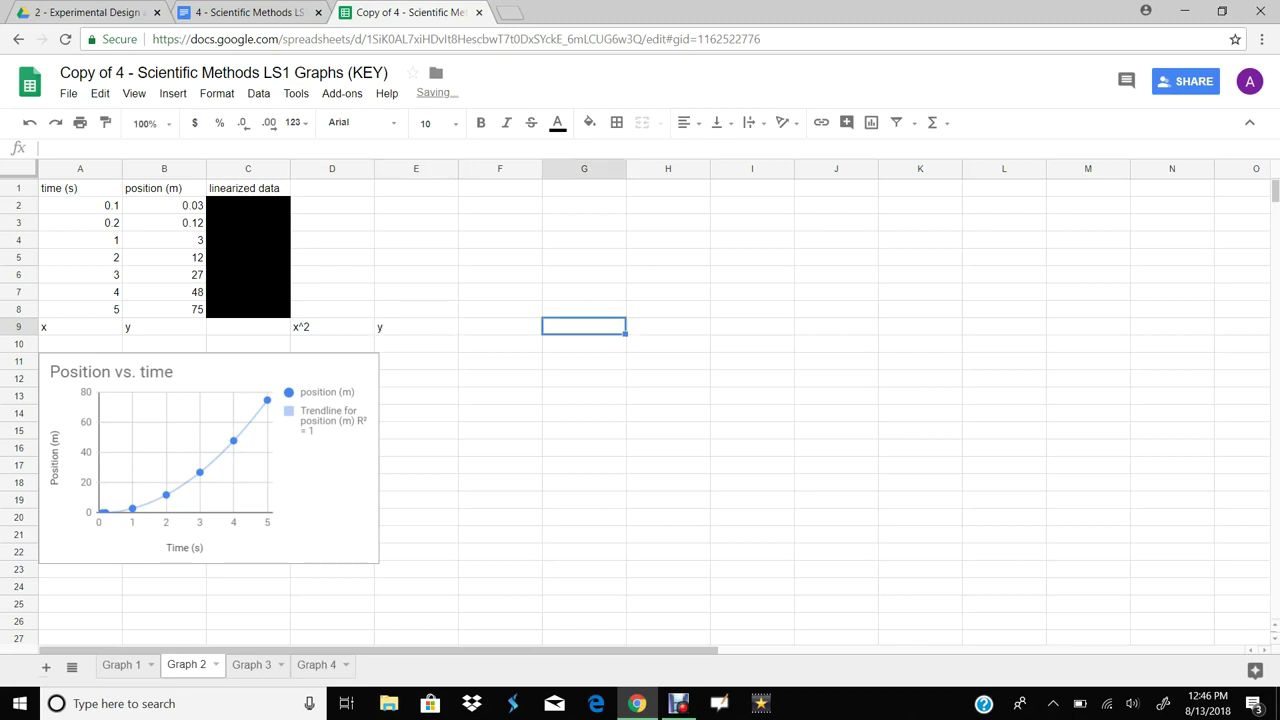
Step: Copy the "position (m)" header from B1 into E1
click(164, 188)
key(ctrl+c)
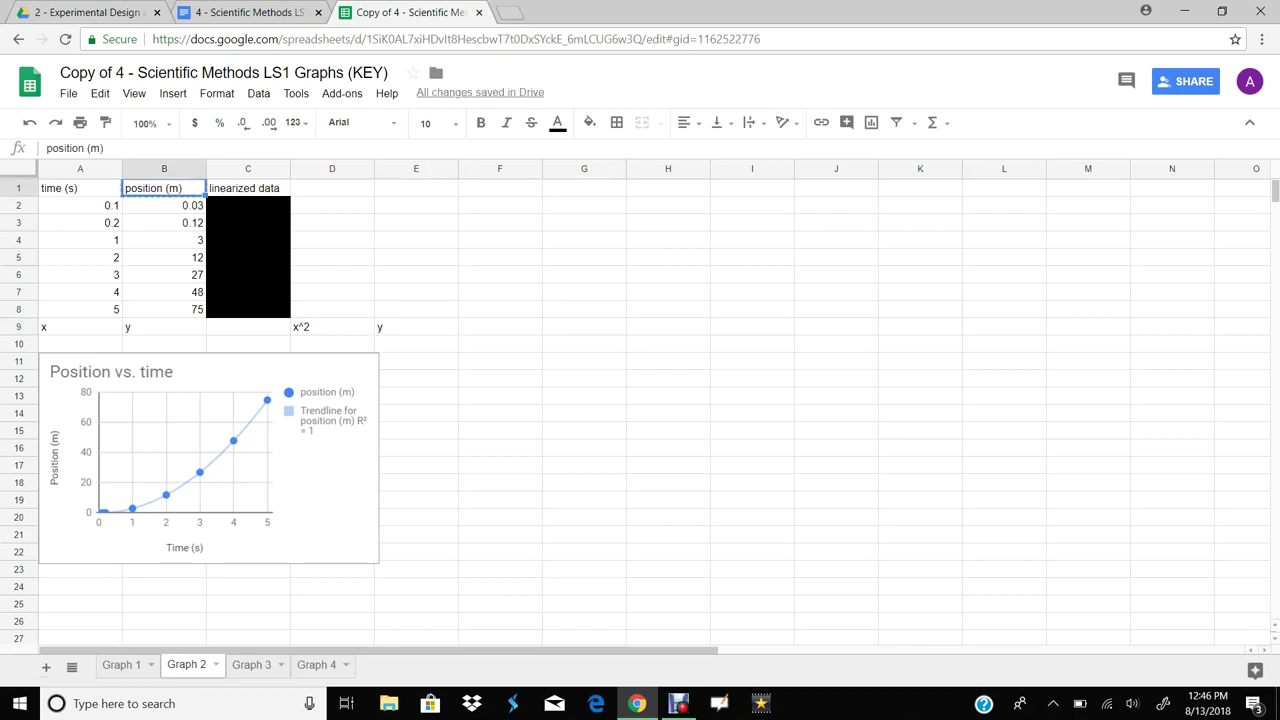
click(416, 188)
key(ctrl+v)
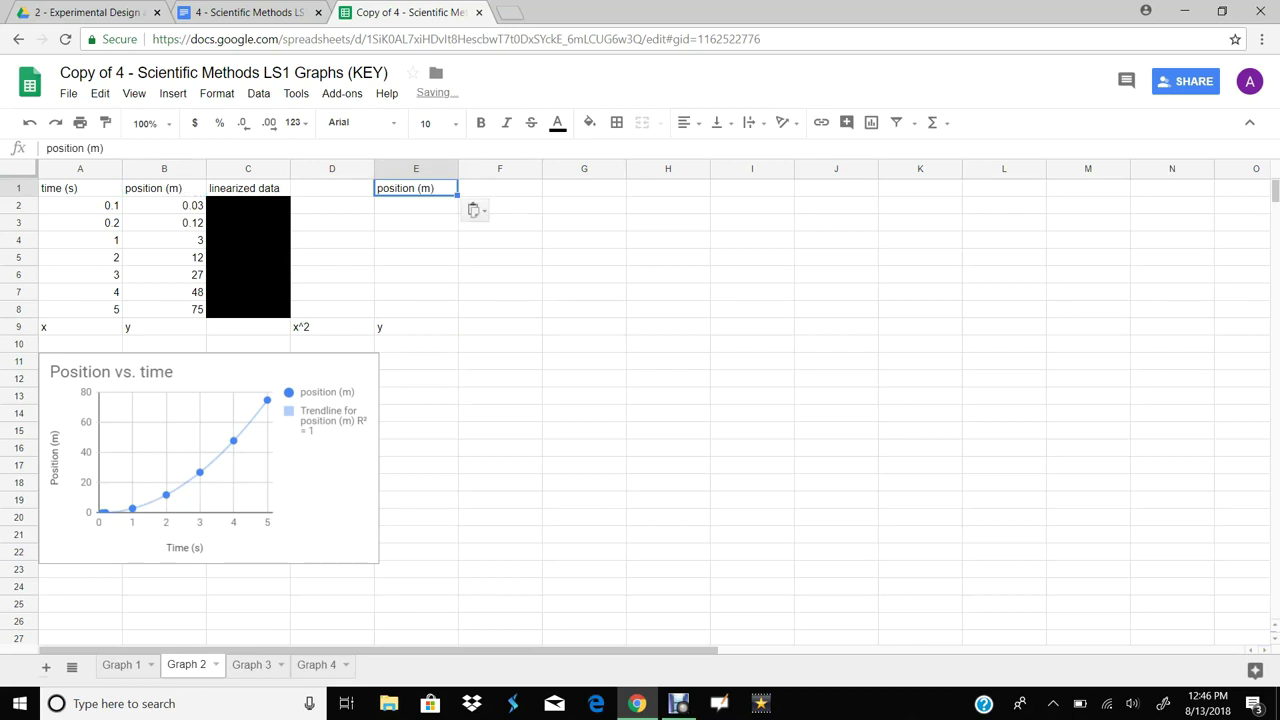
Step: Enter the formula =B2 in E2 and fill it down through E8
click(416, 205)
text(=B2)
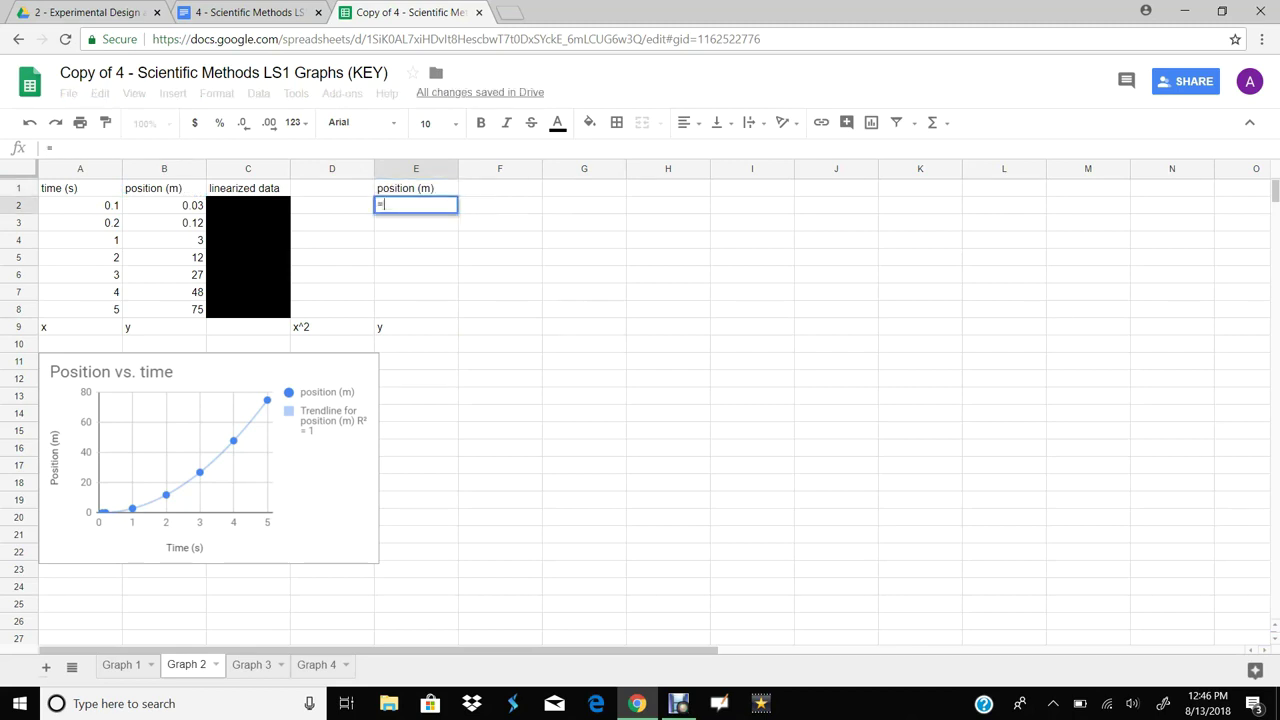
key(Return)
key(Up)
drag(457, 212, 455, 311)
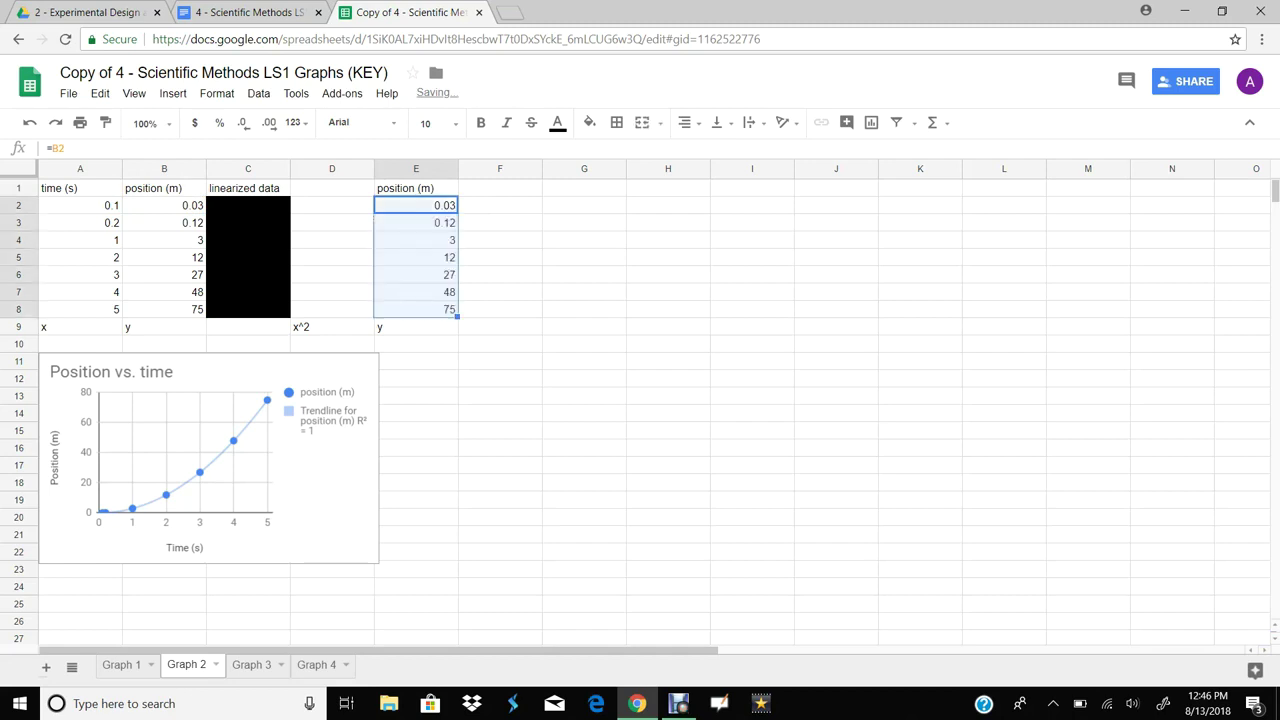
click(584, 274)
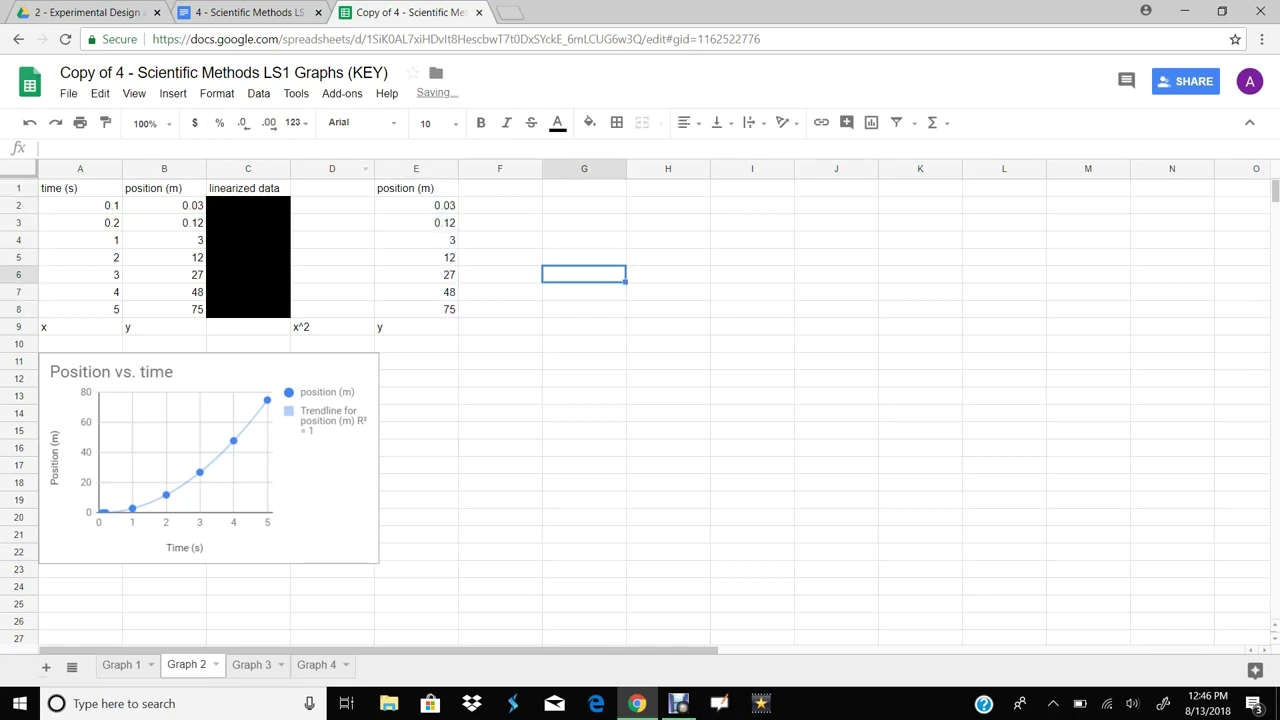
Step: Enter the header "time^2 (s^2)" in D1
click(332, 188)
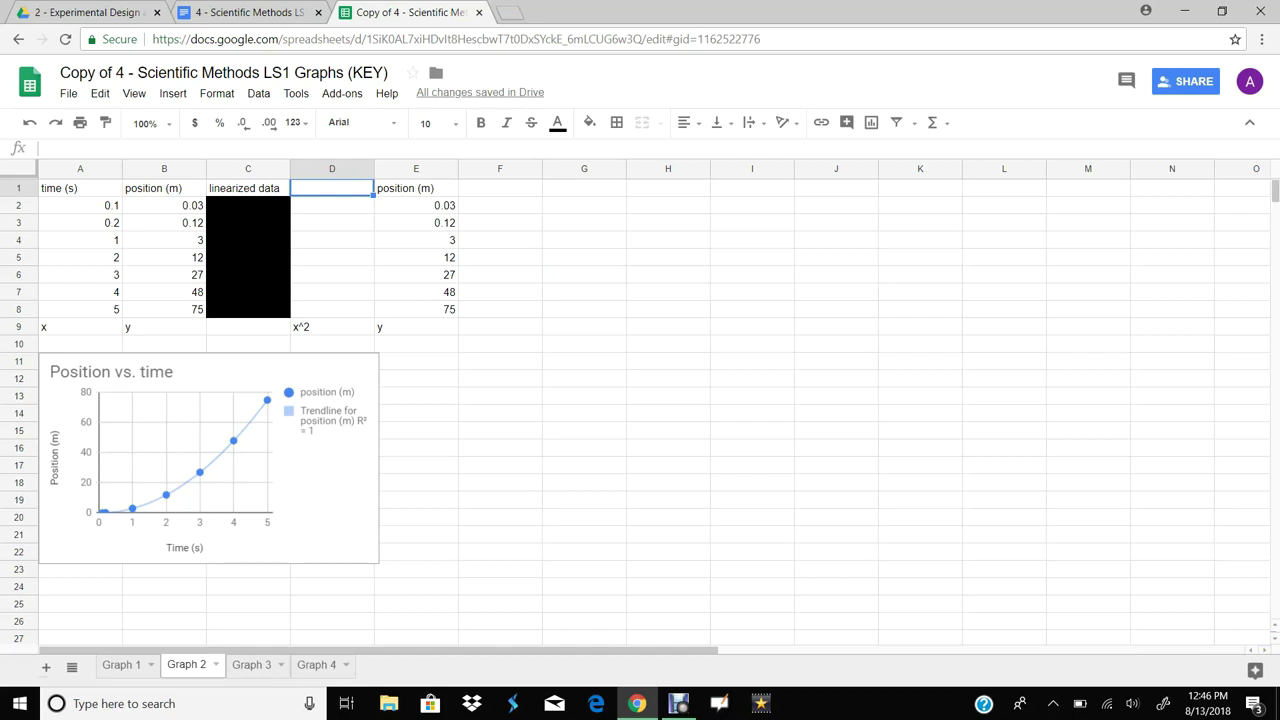
text(time)
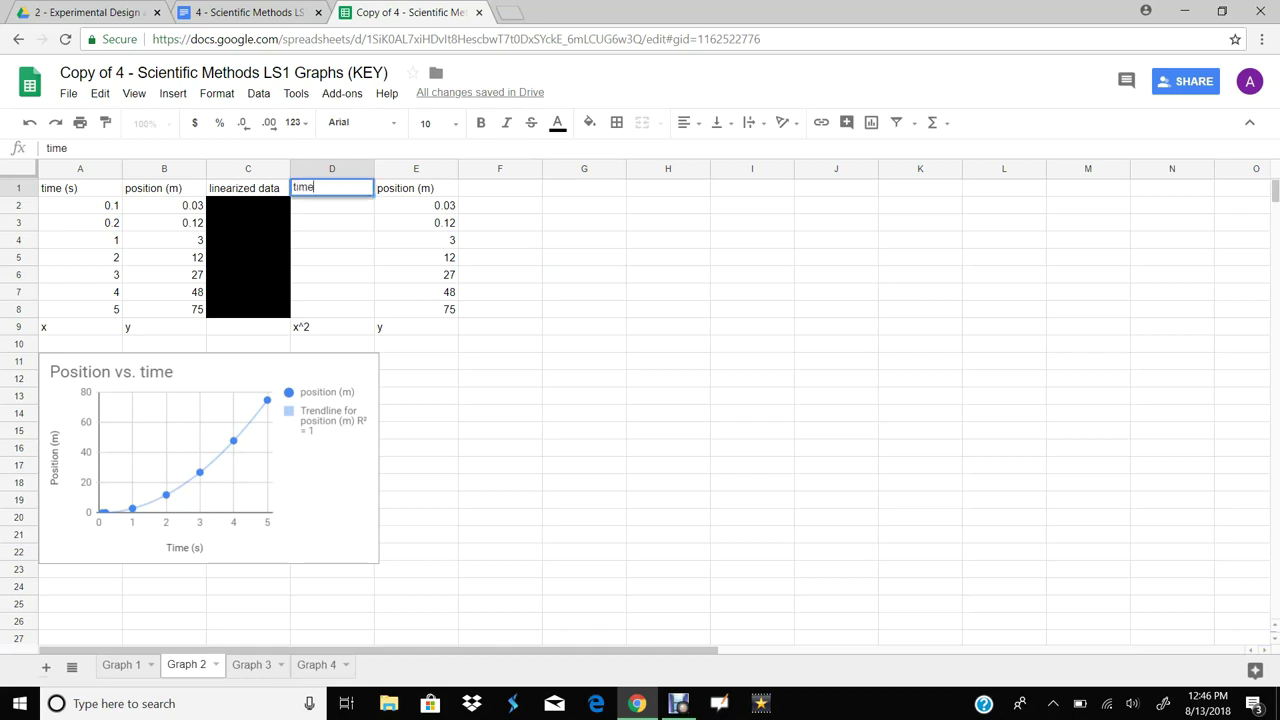
text(^2 (s^2))
key(Return)
key(Down)
key(Up)
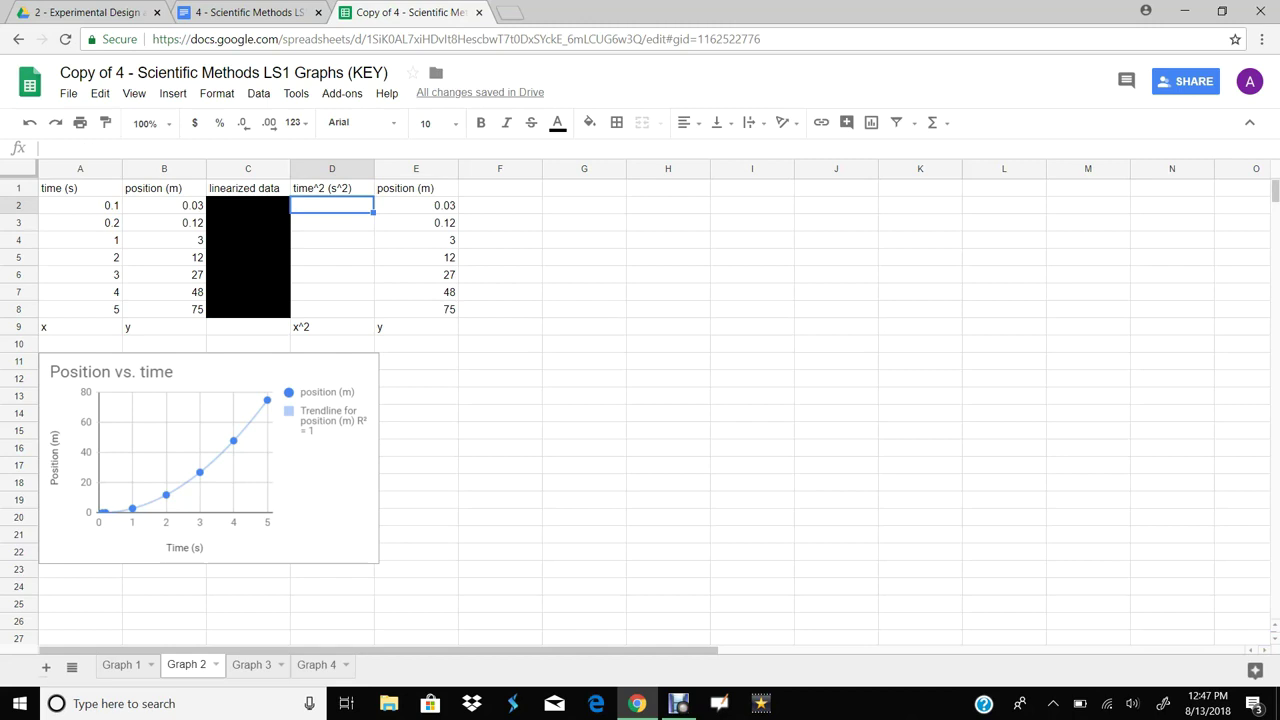
Step: Enter the formula =A2^2 in D2 and fill it down through D8
text(=)
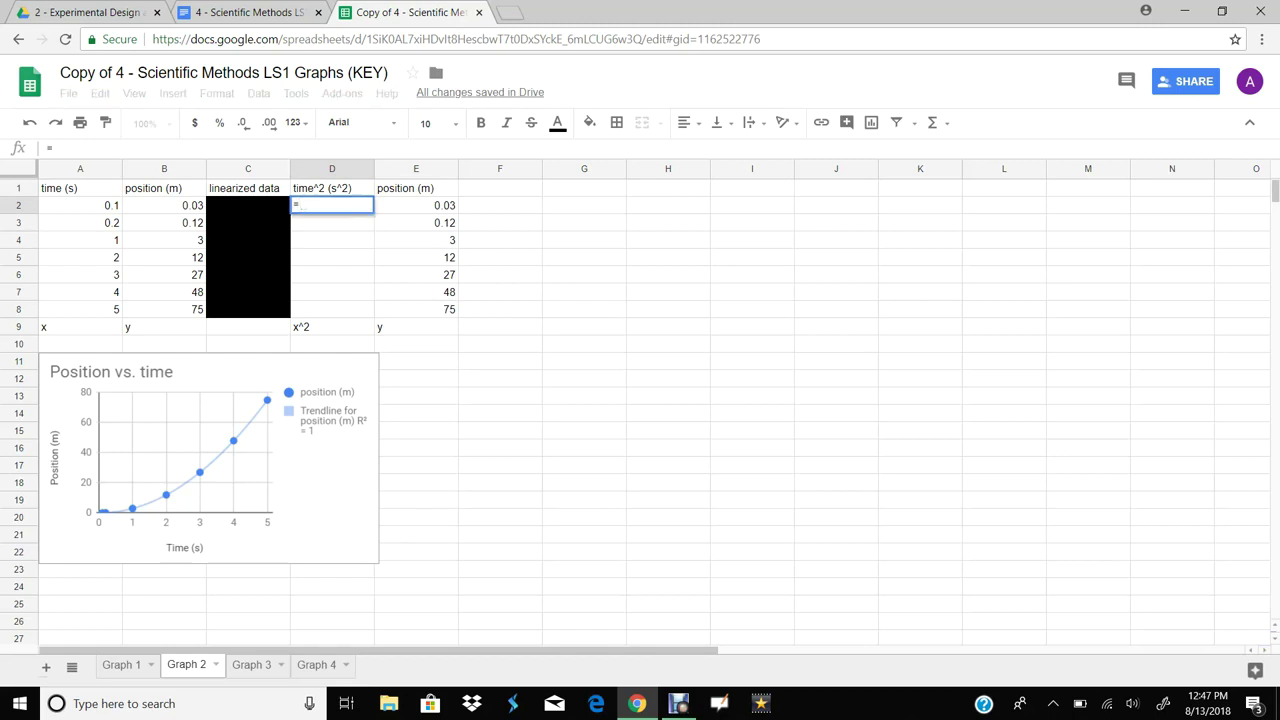
click(80, 205)
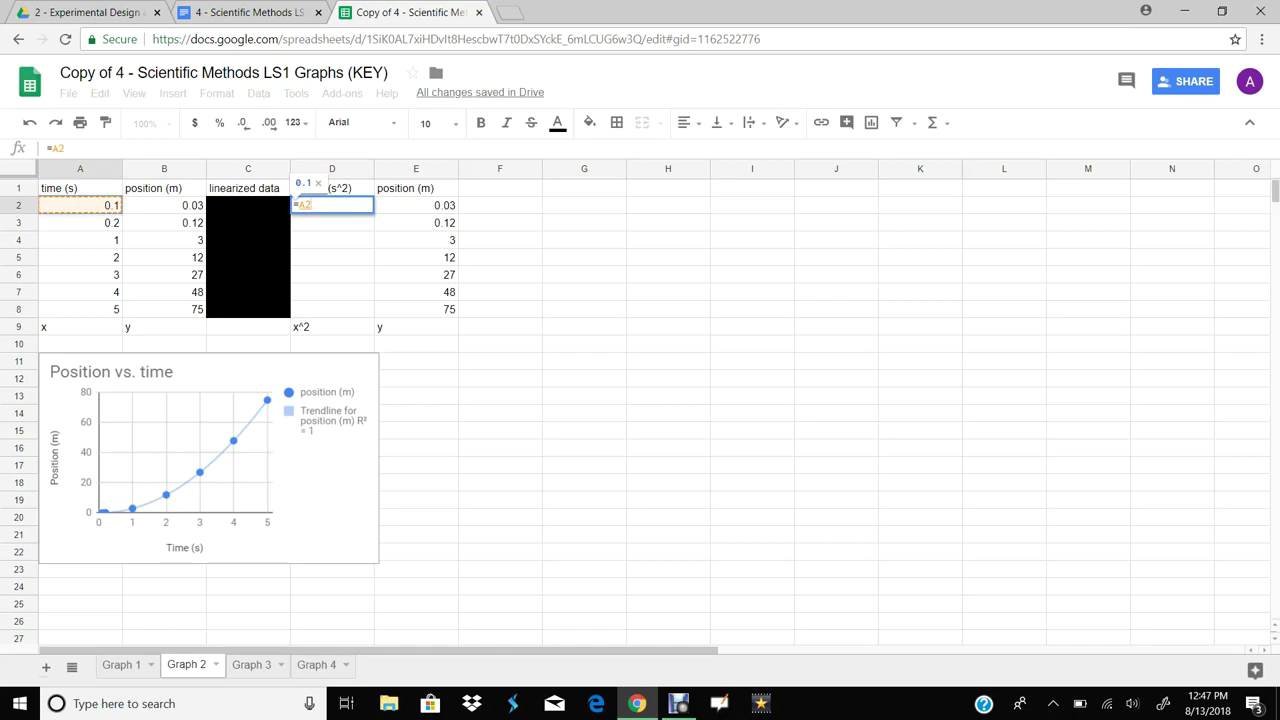
text(^)
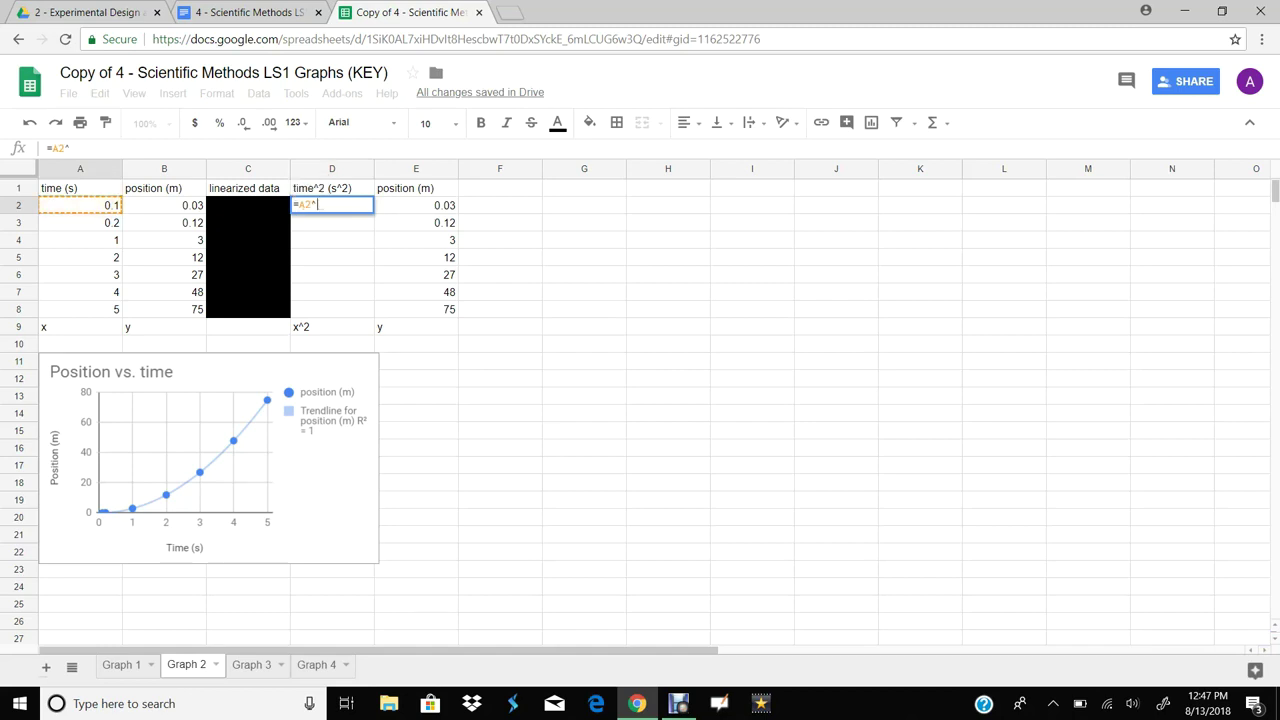
text(2)
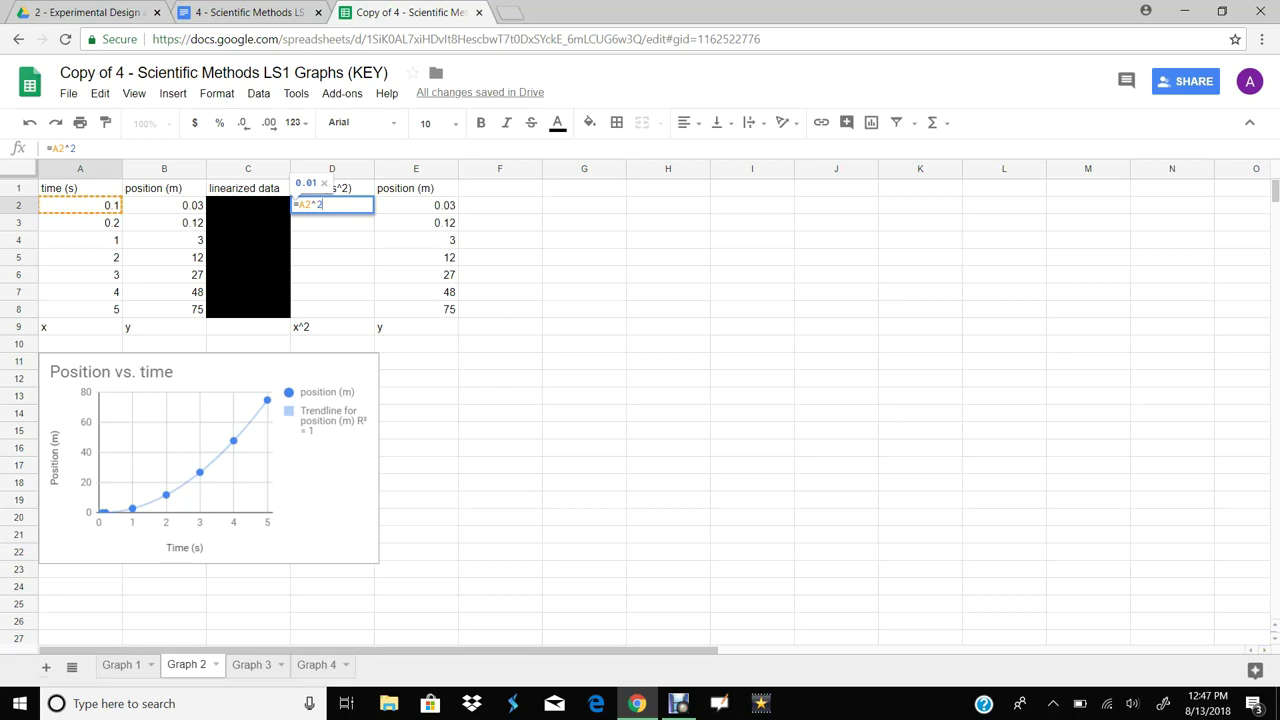
key(Return)
click(332, 205)
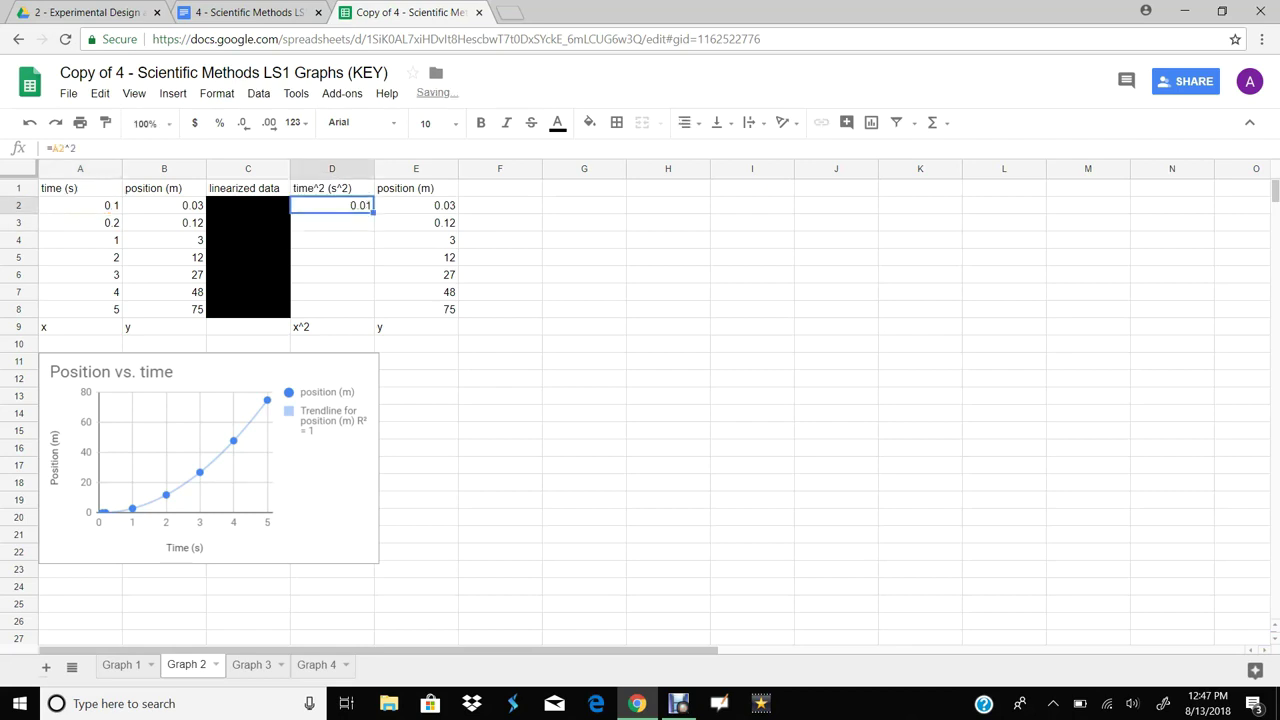
drag(373, 213, 373, 310)
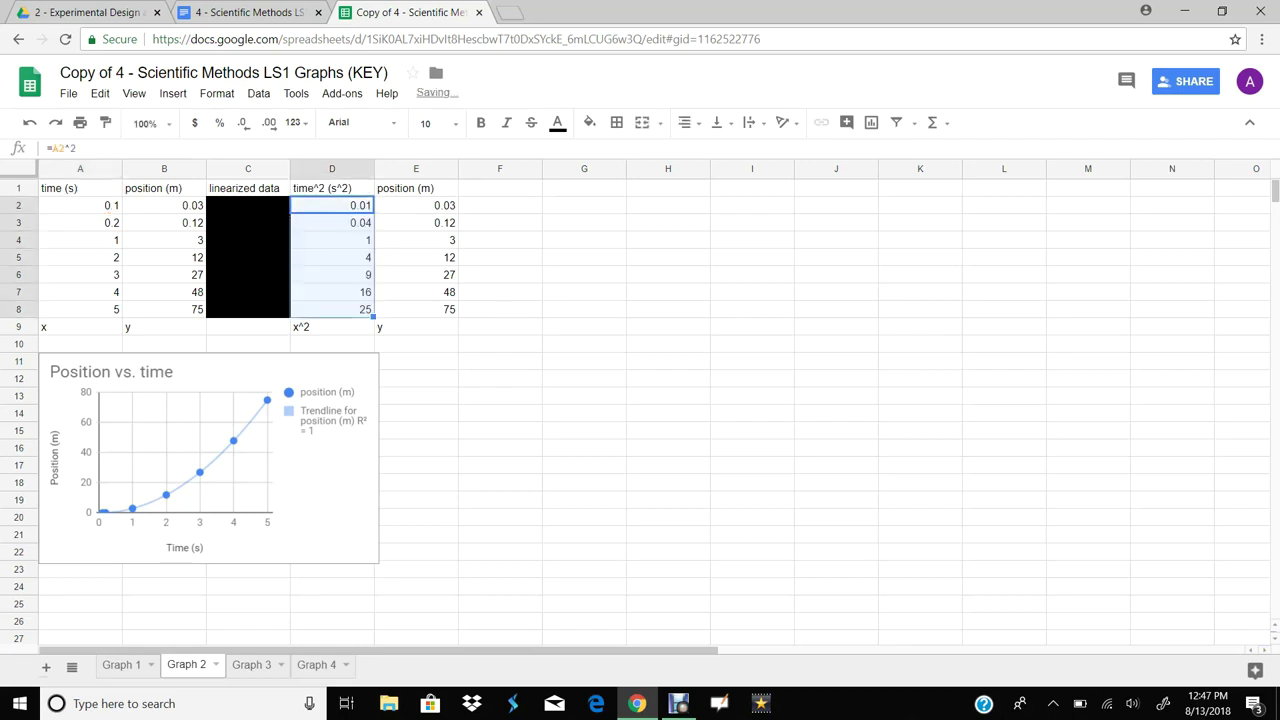
click(500, 361)
Step: Compare the last two time values in A8 and A7 with their squares in D8 and D7
click(80, 309)
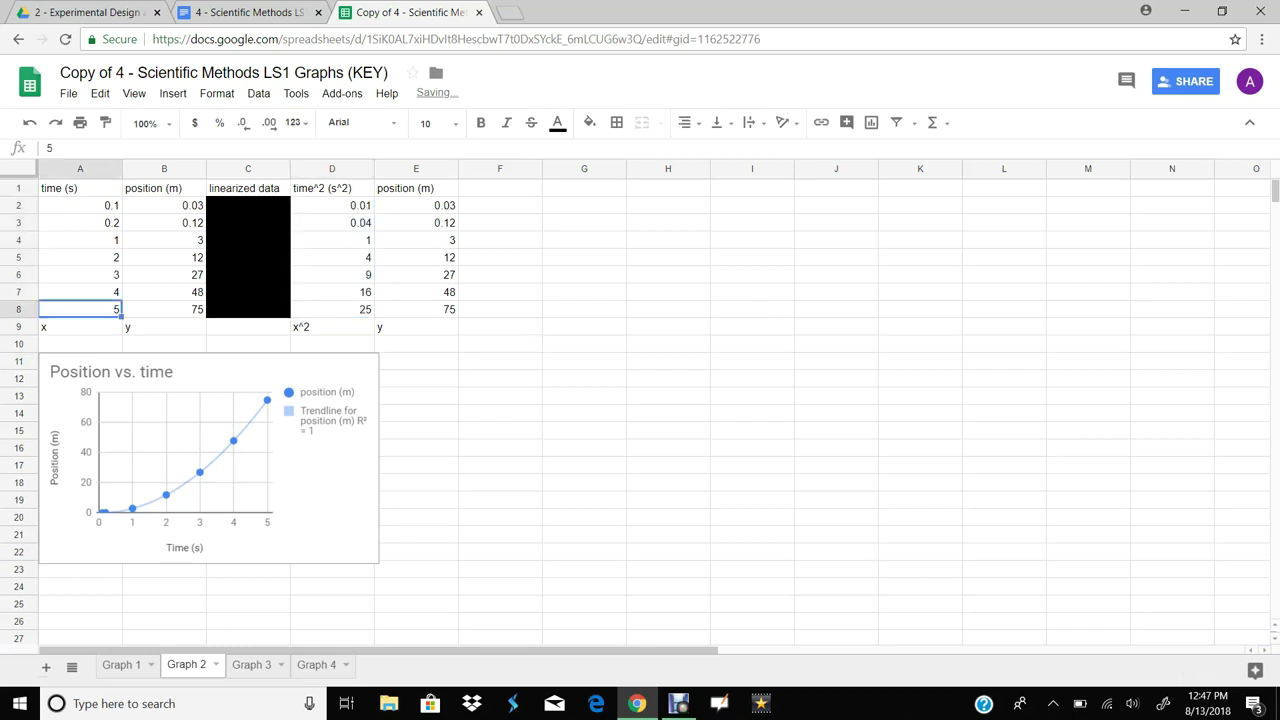
click(332, 309)
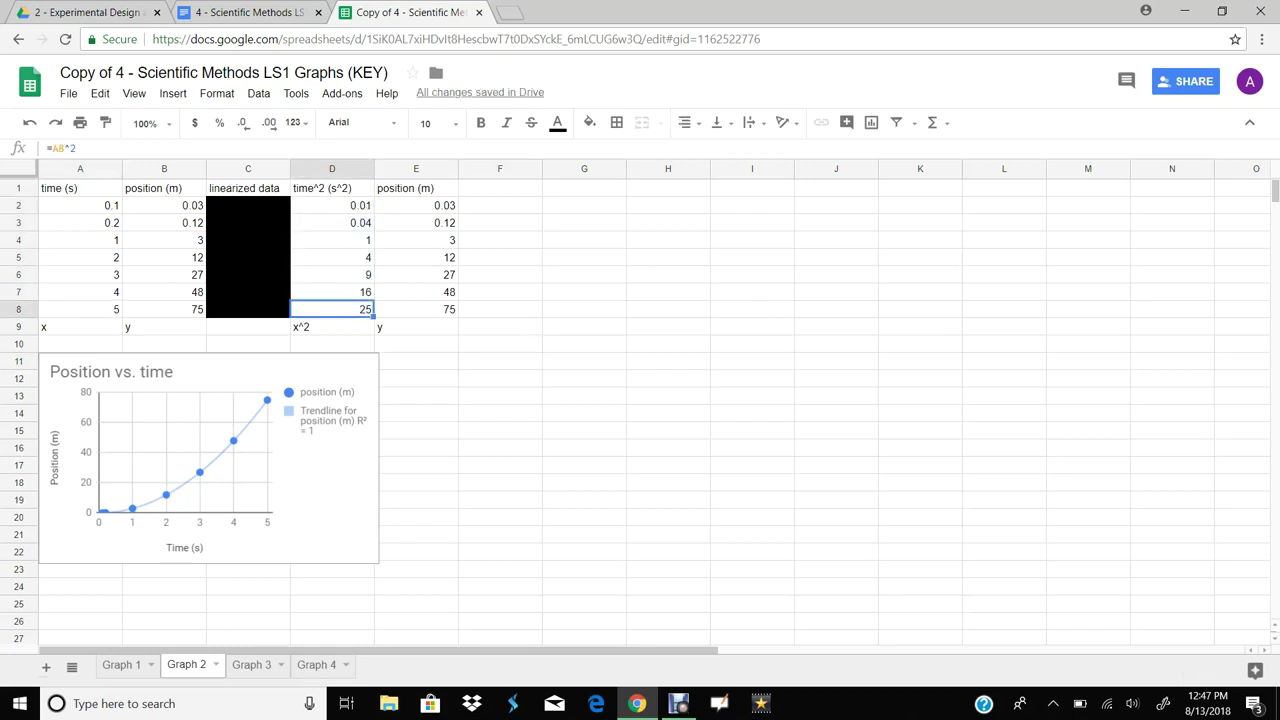
click(80, 292)
click(332, 292)
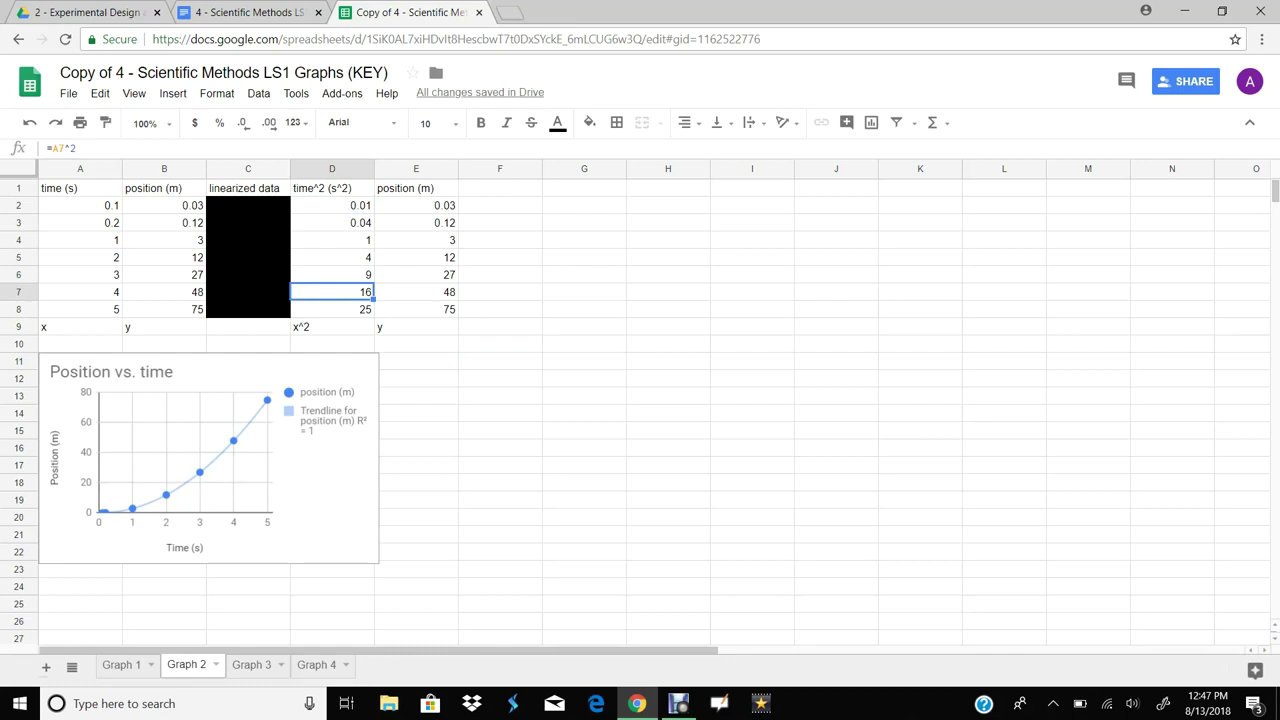
drag(600, 361, 652, 361)
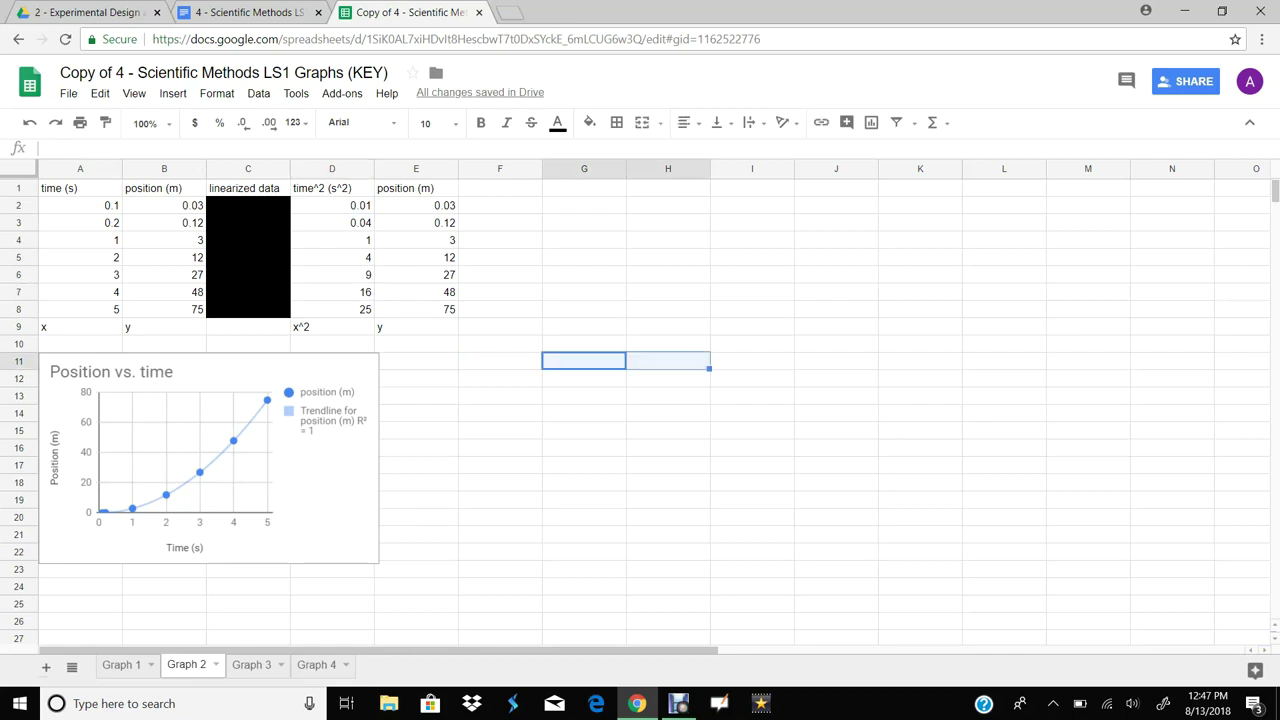
Step: Insert a scatter chart of D1:E8 that uses column D as labels
drag(332, 188, 416, 309)
click(871, 122)
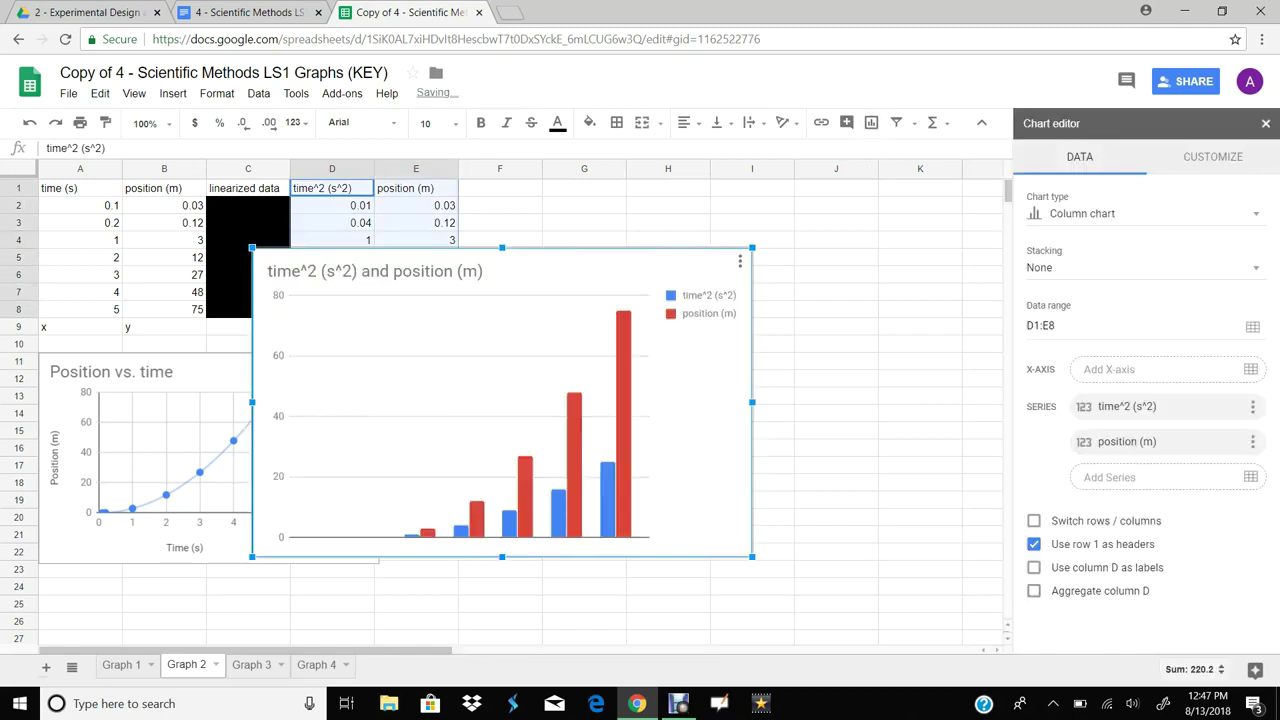
click(1034, 567)
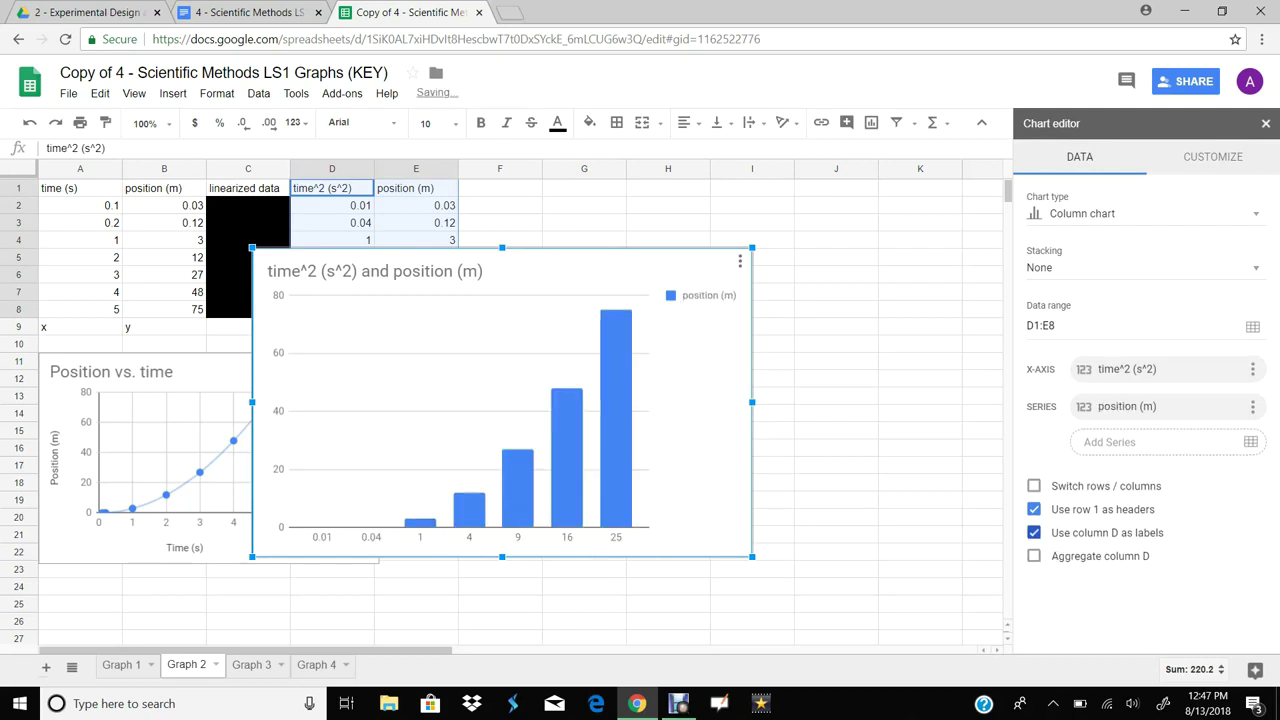
click(1144, 214)
scroll(1060, 500, down, 5)
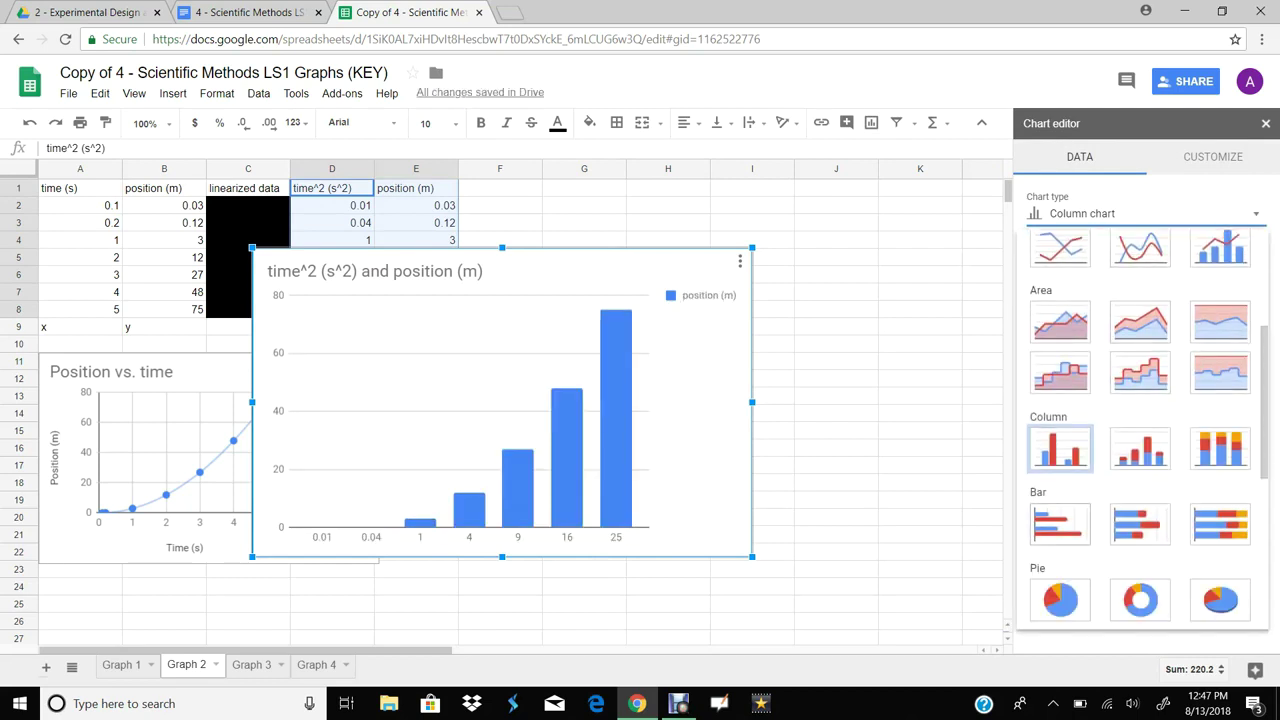
click(1060, 560)
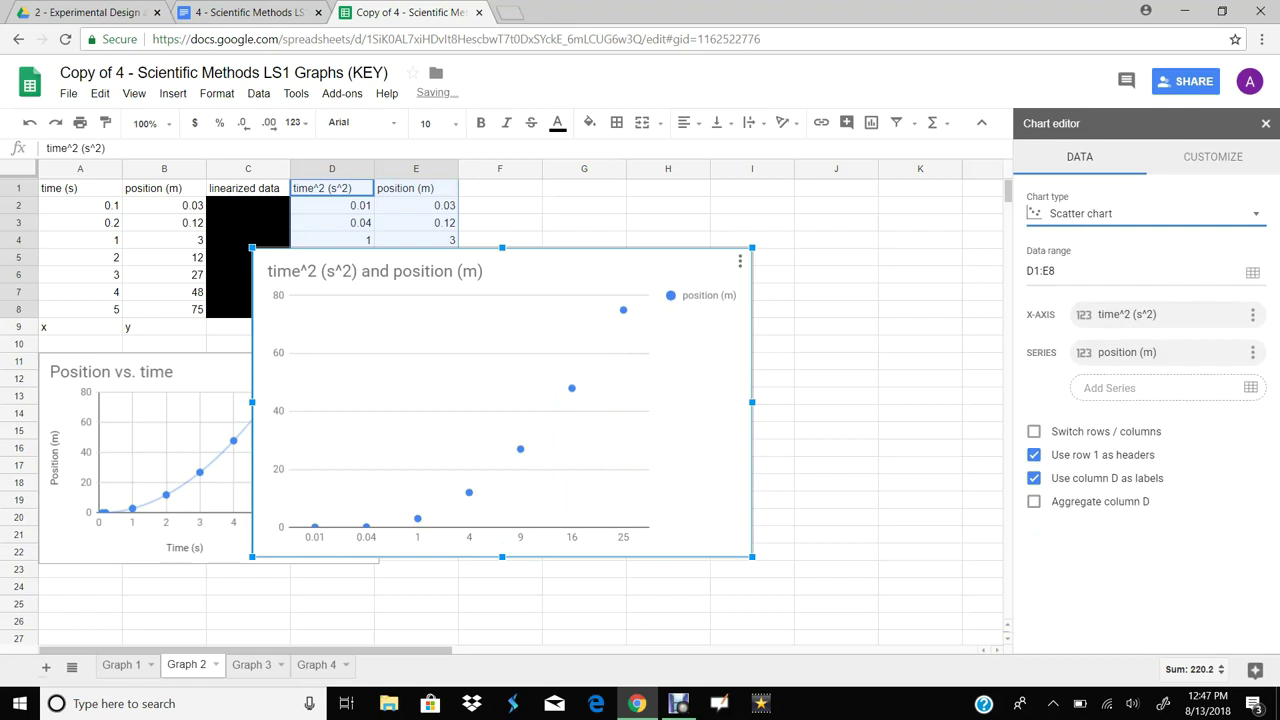
Step: Stop treating the new chart's horizontal axis labels as text
click(1213, 157)
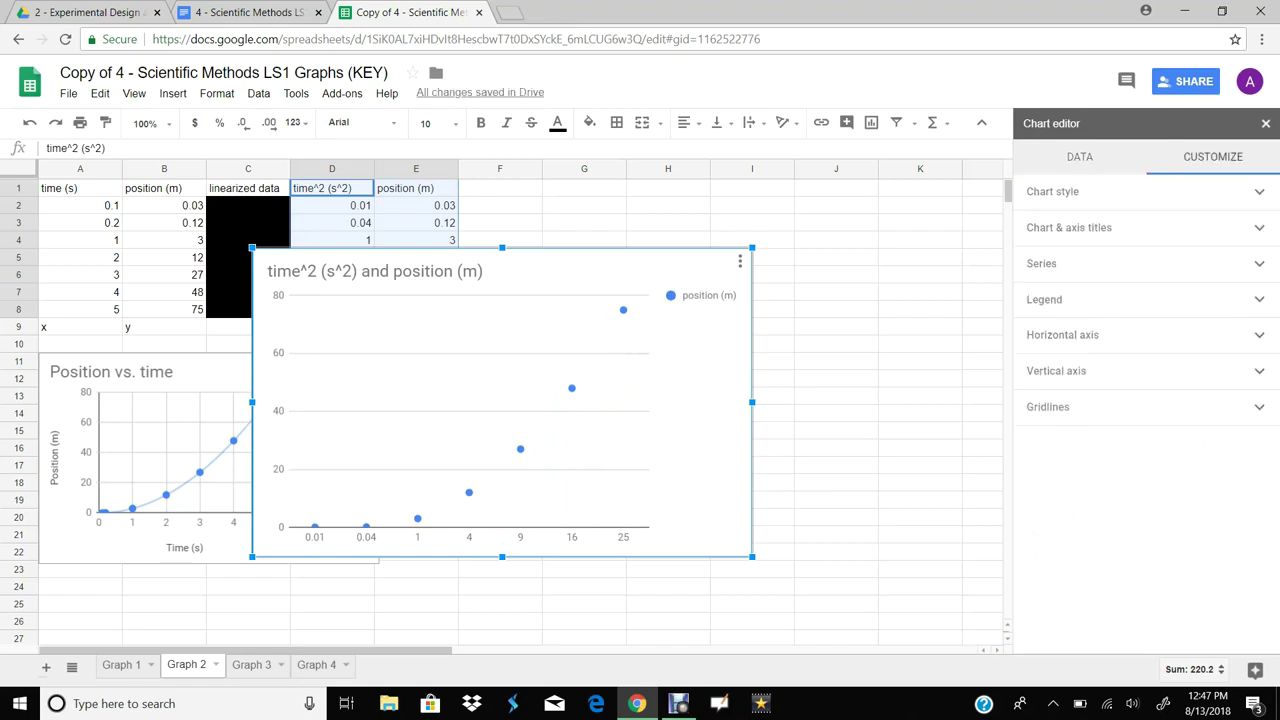
click(1062, 335)
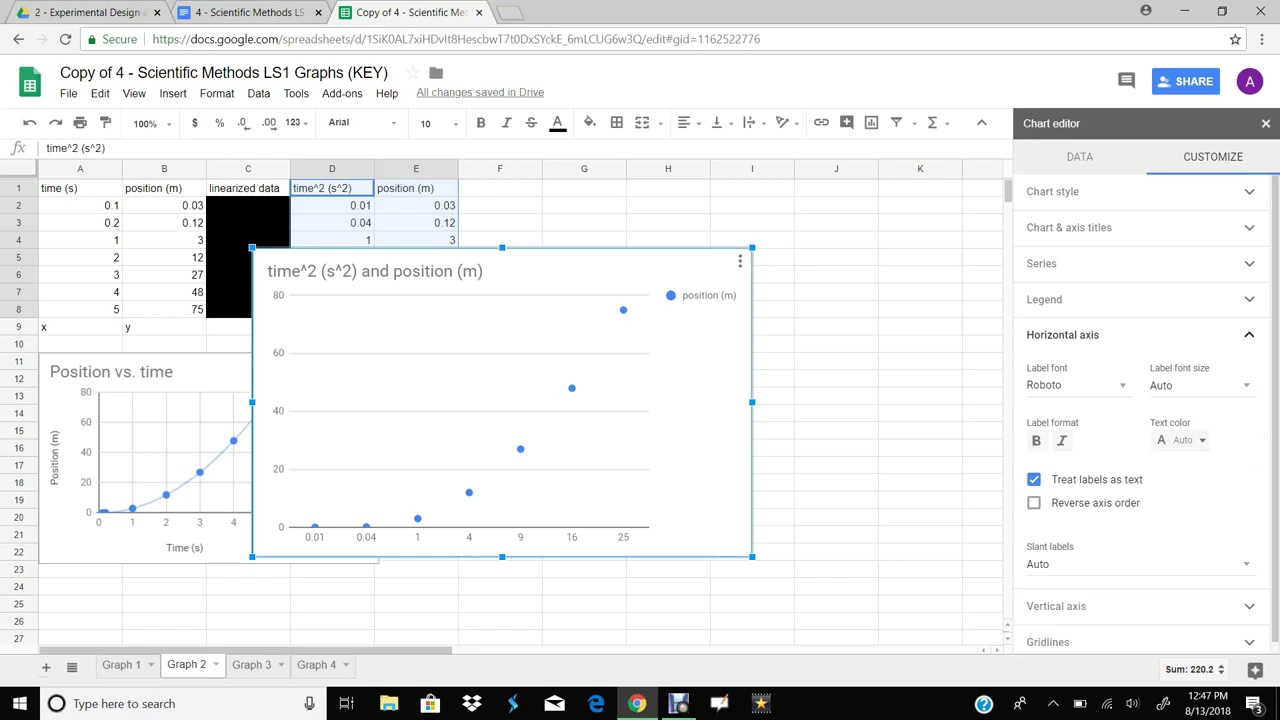
click(1034, 480)
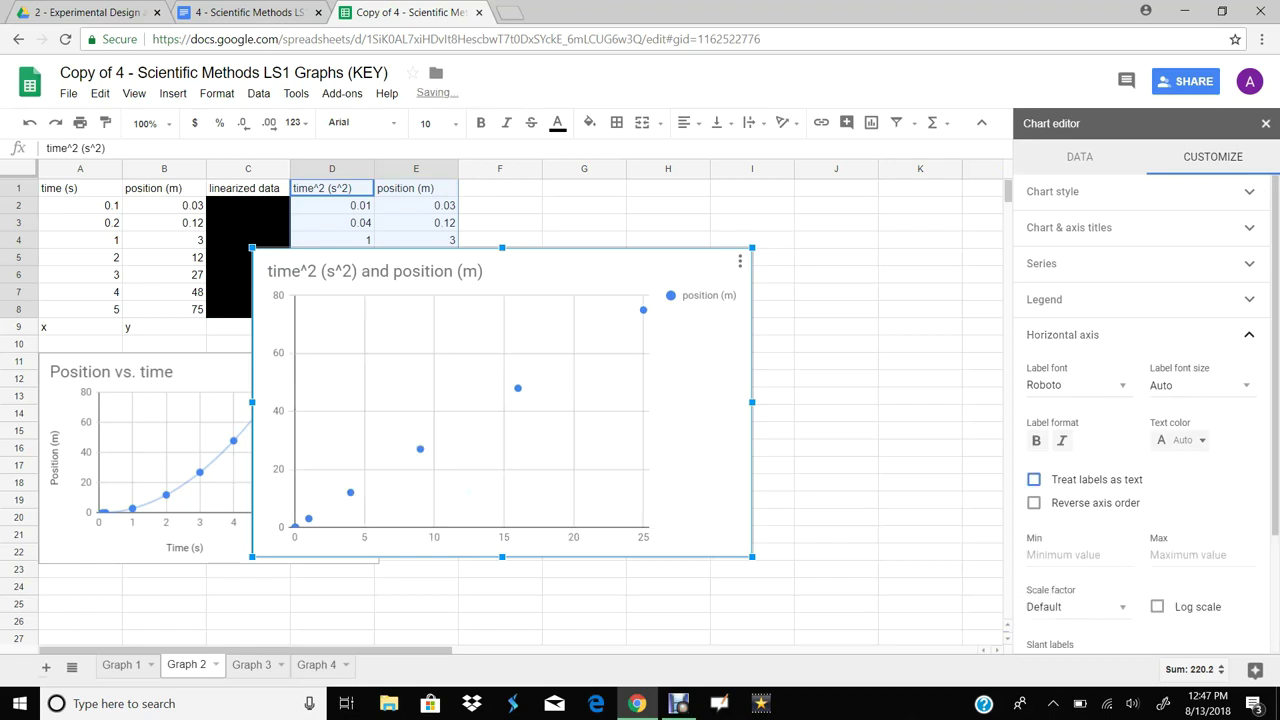
click(1062, 334)
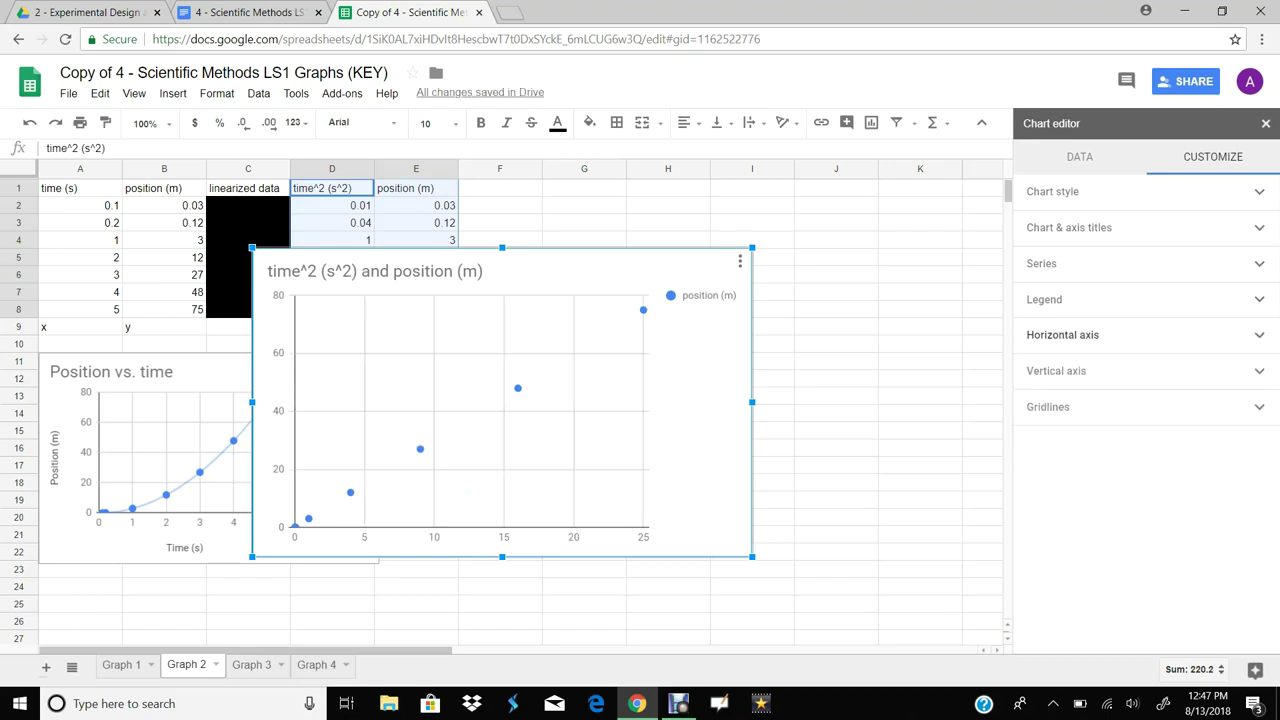
Step: Add a linear trendline to the position series, showing R² and using the equation as its label
click(1041, 263)
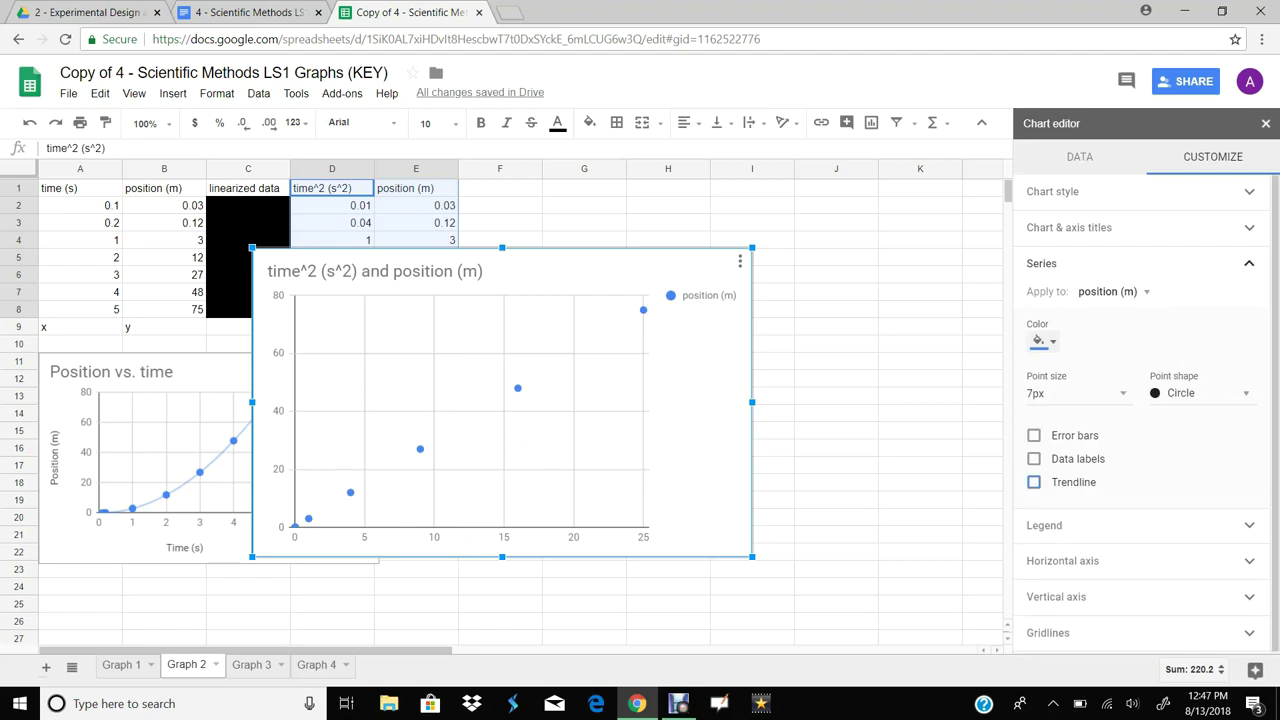
click(1033, 482)
scroll(1033, 482, down, 1)
click(1157, 549)
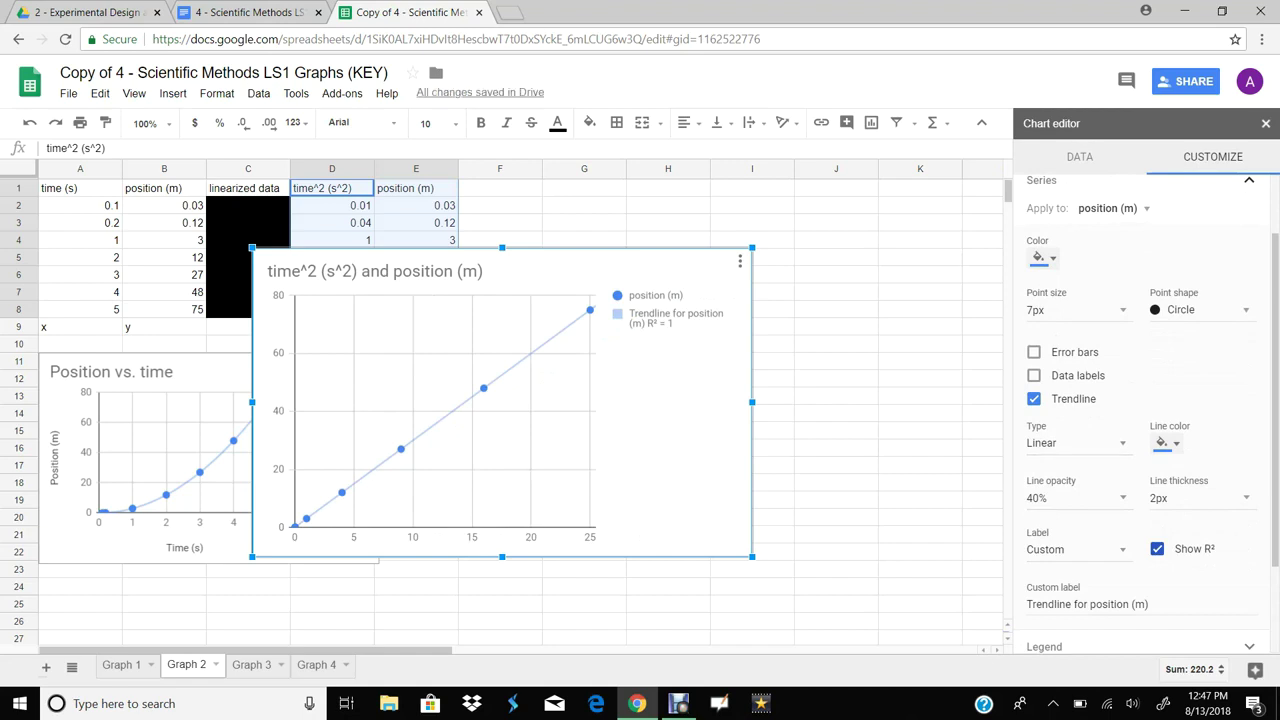
click(1075, 549)
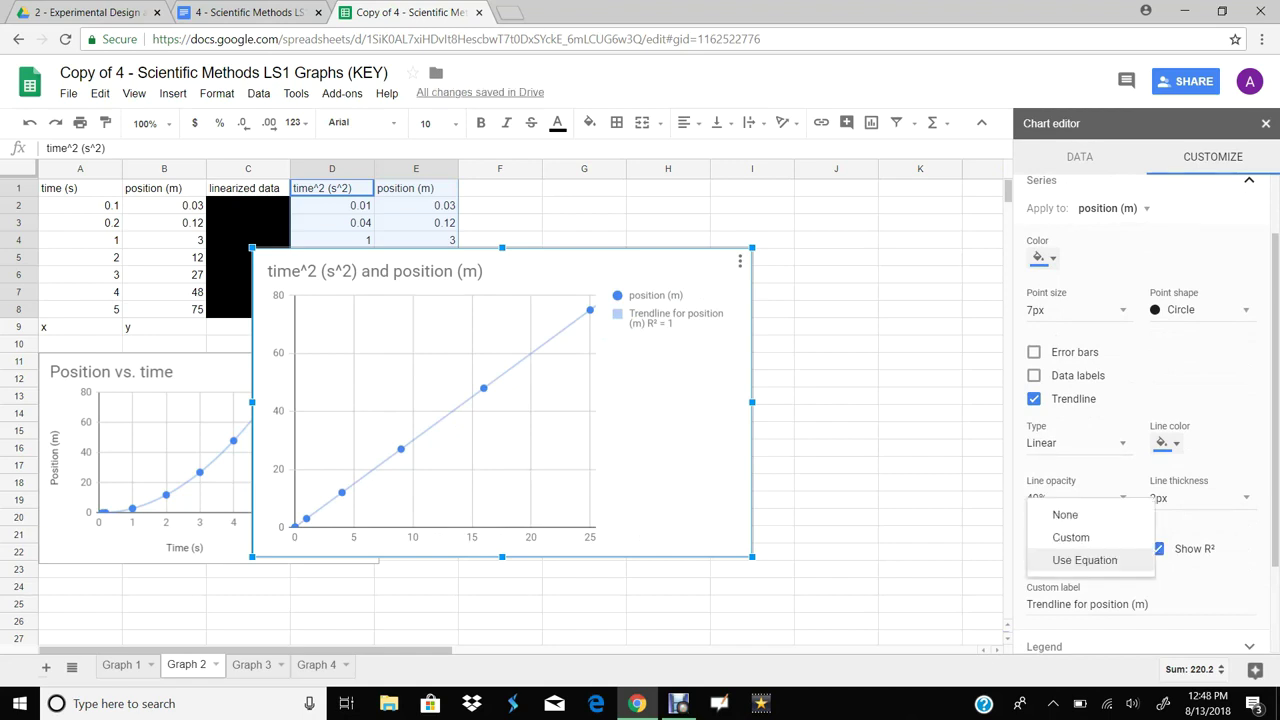
click(1070, 560)
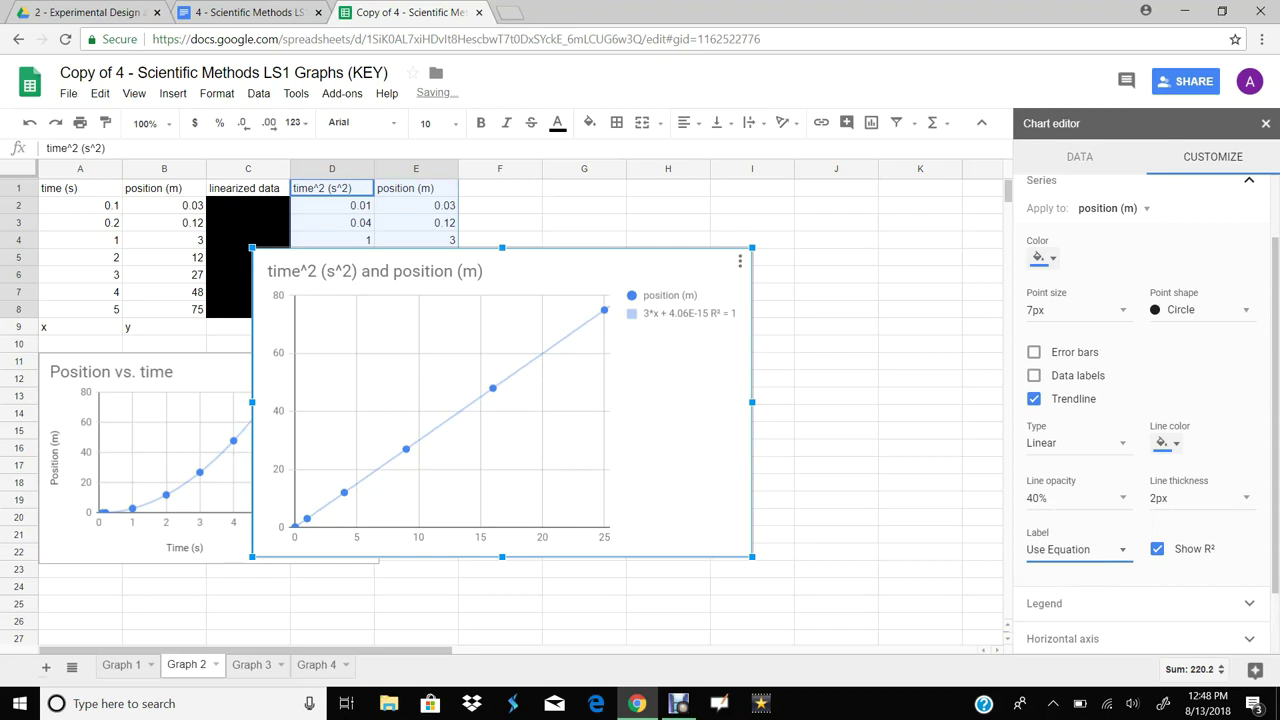
Step: Move the time^2 chart beside the Position vs. time chart, starting at row 11
drag(680, 430, 804, 537)
scroll(500, 450, down, 2)
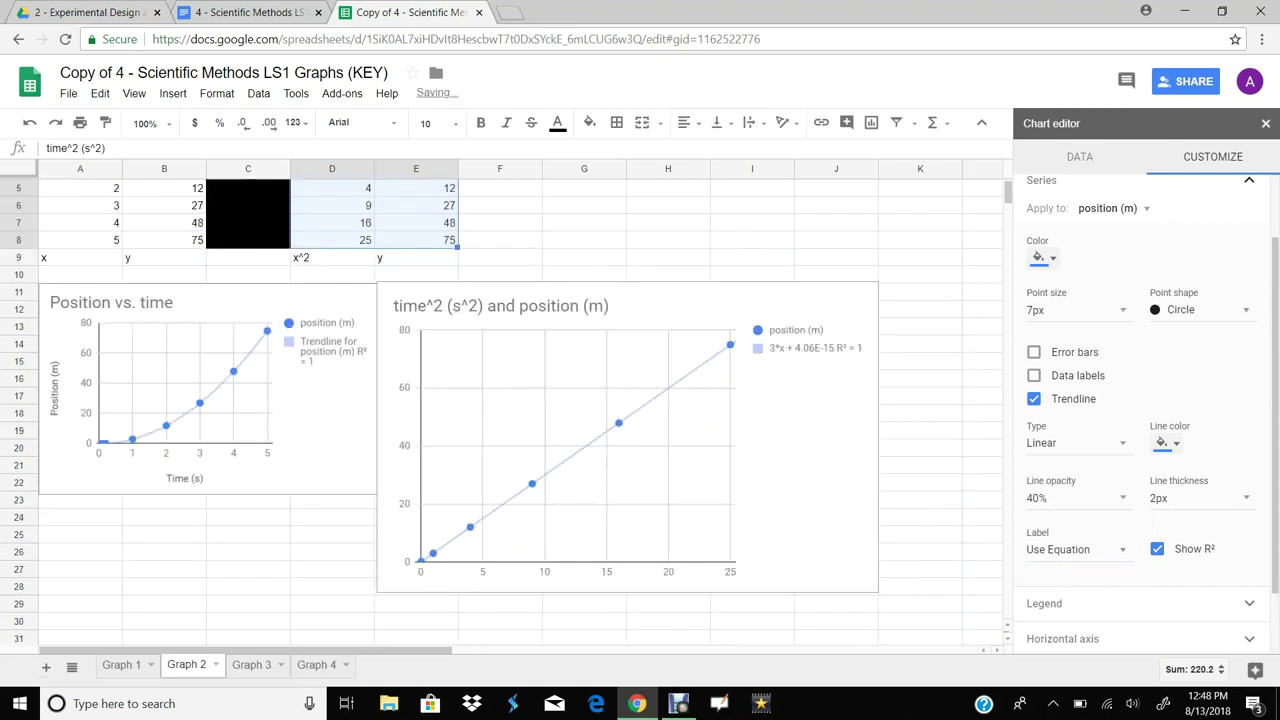
Step: Shrink the time^2 chart to about the size of the neighbouring Position vs. time chart
click(804, 537)
drag(878, 592, 721, 495)
click(836, 395)
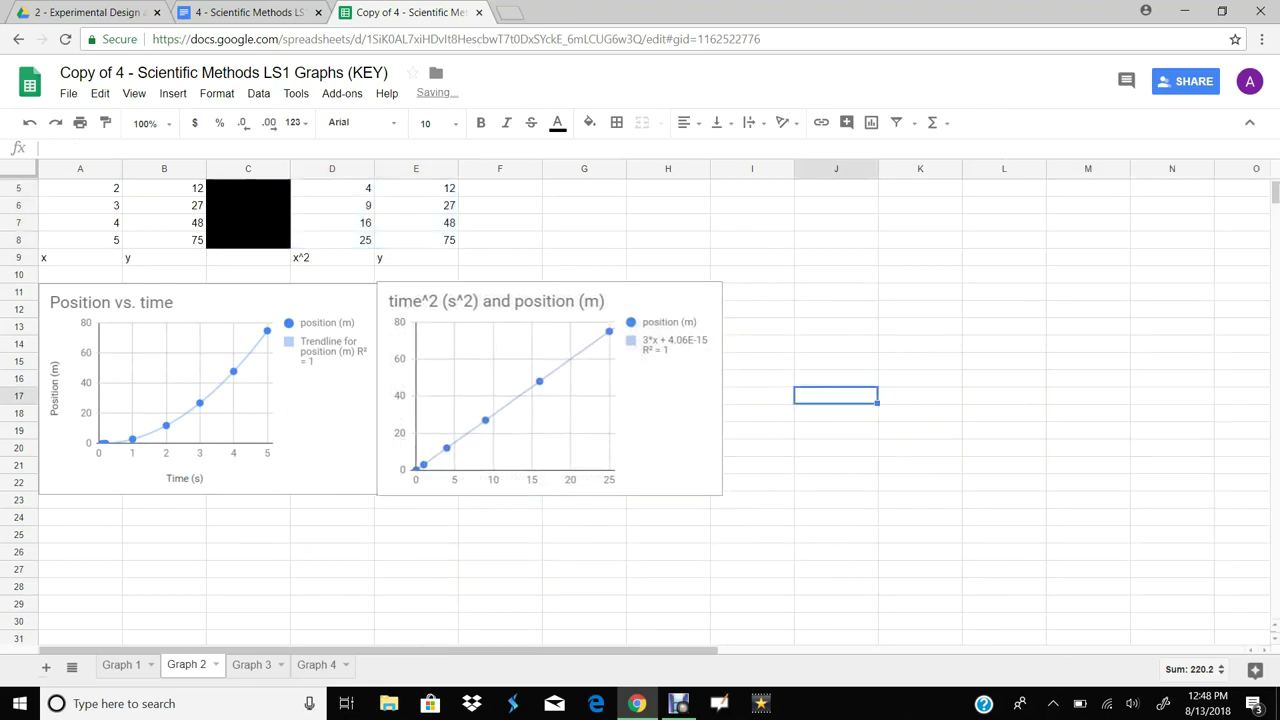
Step: Set the time^2 chart's horizontal axis title to "Time^2 (s^2)"
double_click(530, 410)
click(1069, 228)
click(1090, 256)
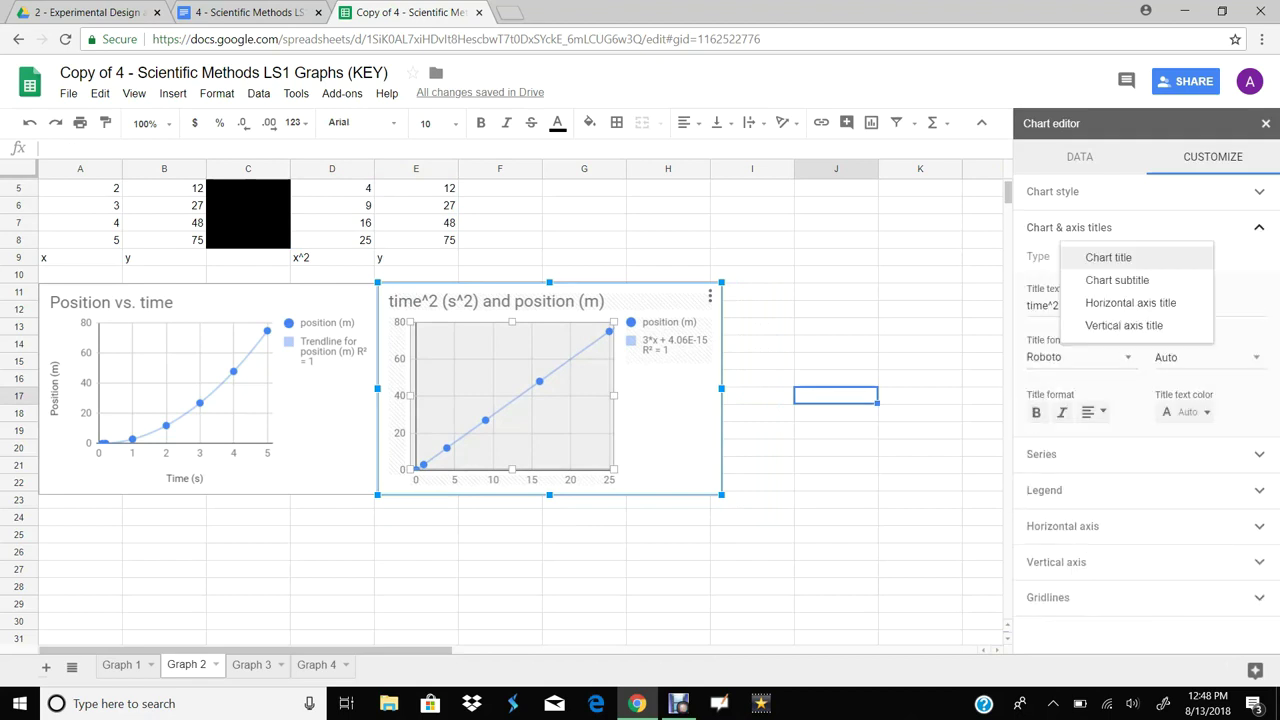
click(1105, 300)
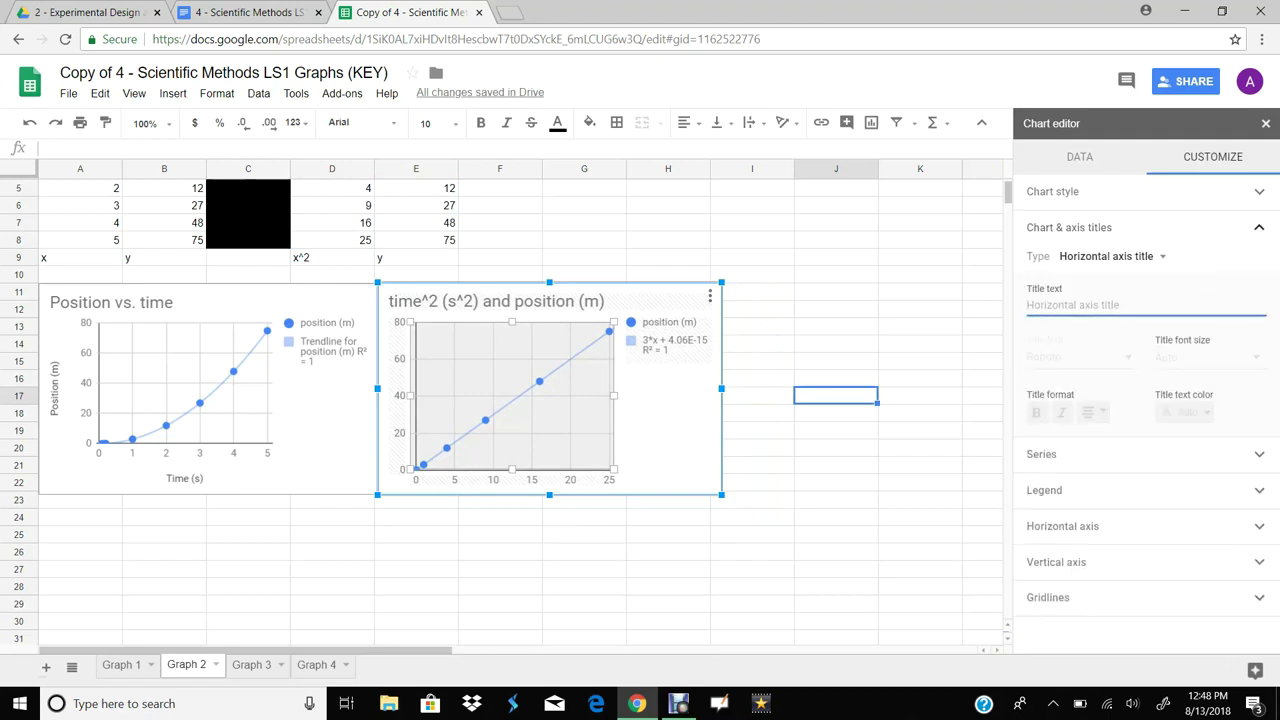
scroll(500, 400, up, 2)
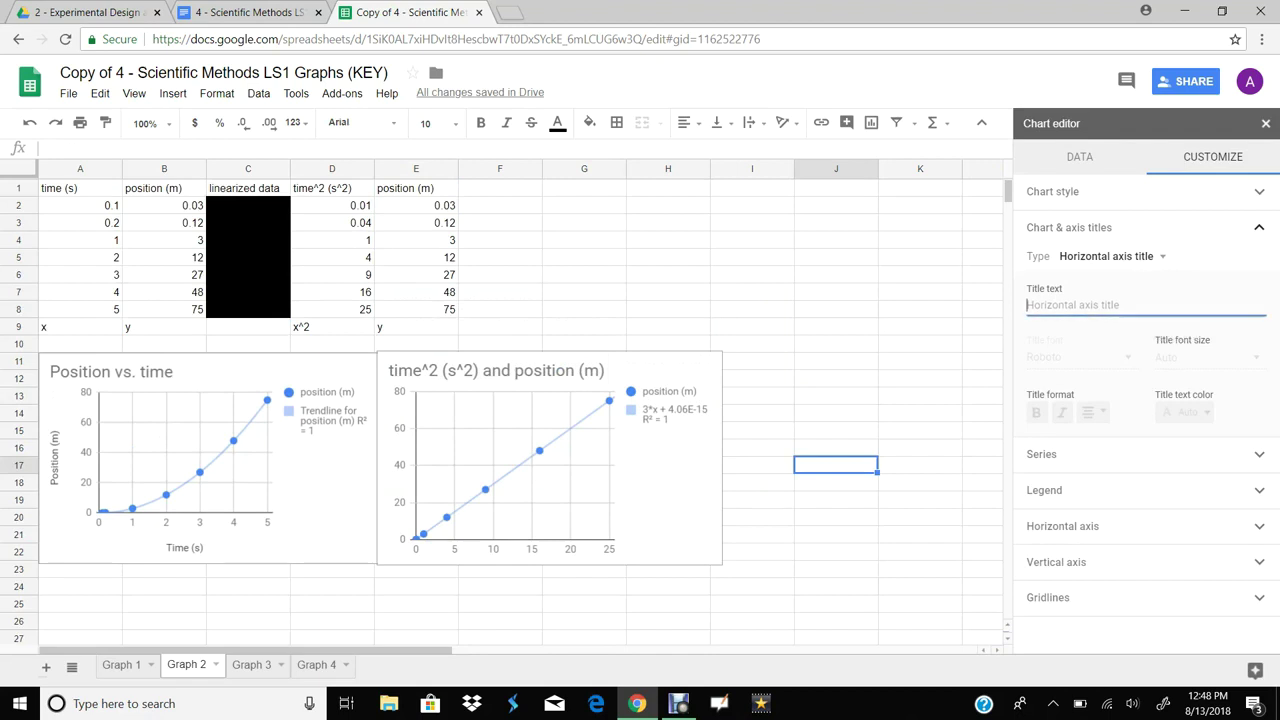
text(Time)
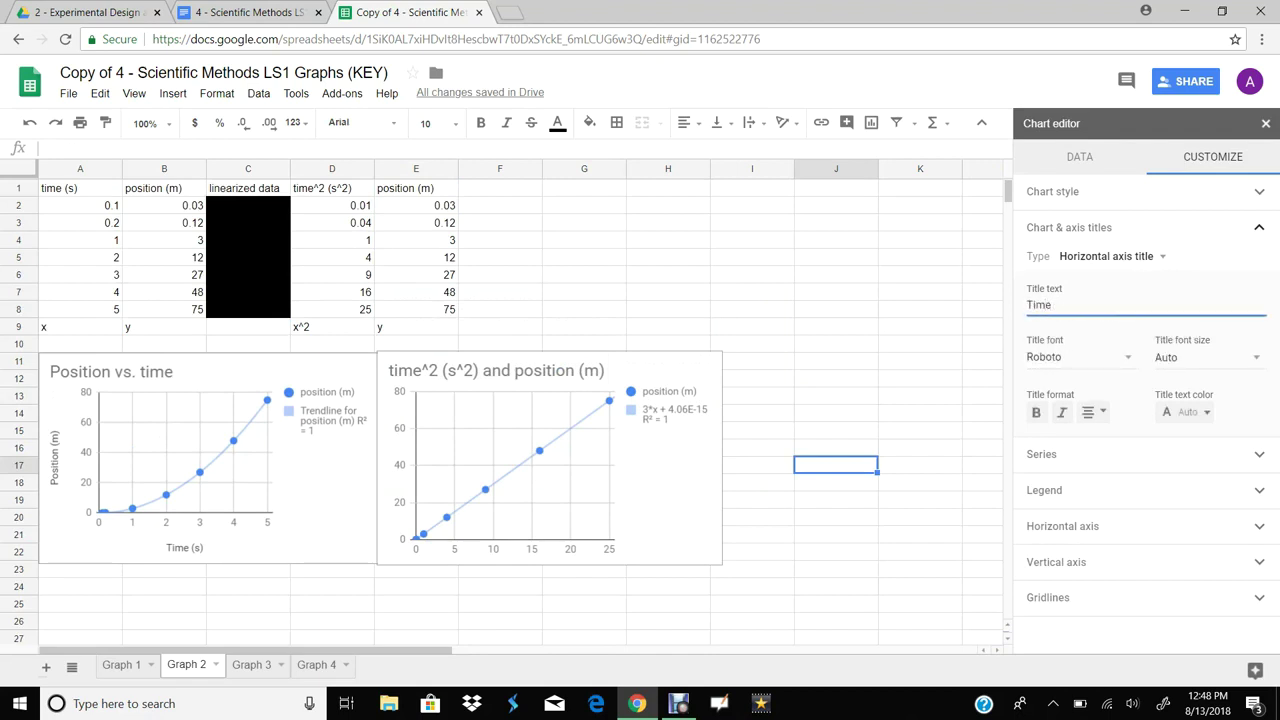
text(^2)
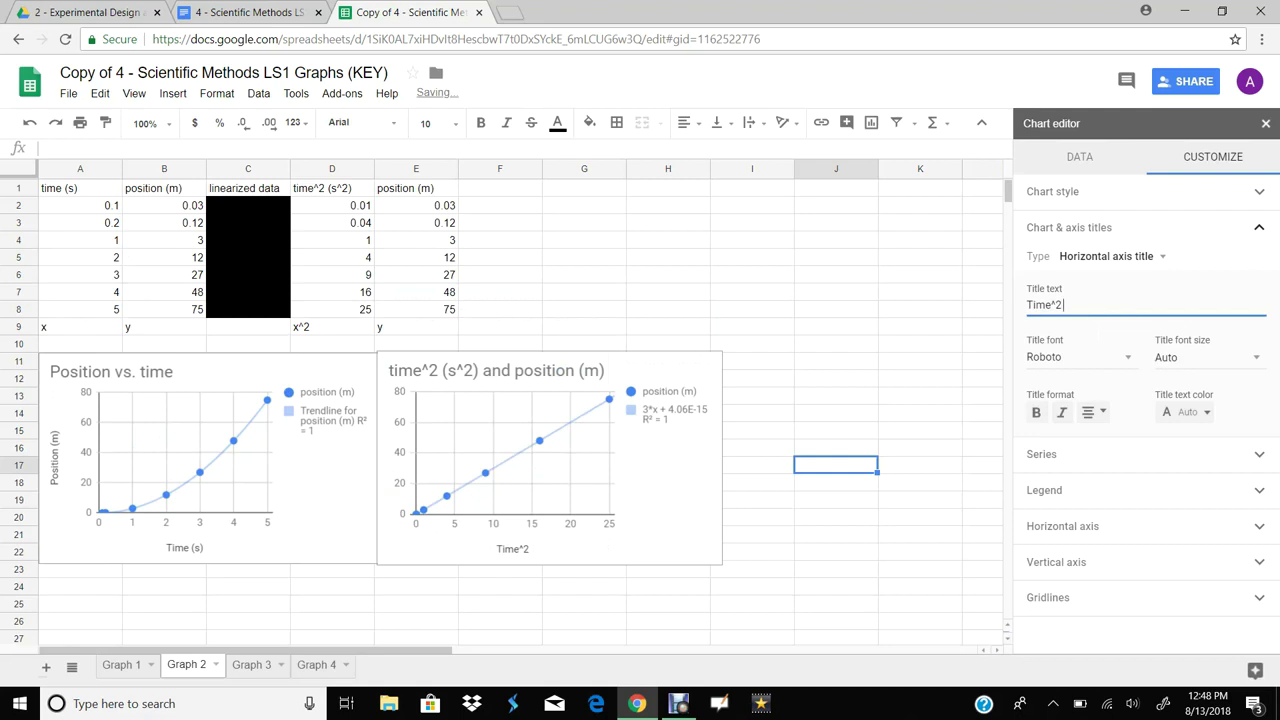
text((s^2))
Step: Set the same chart's vertical axis title to "Position (m)"
click(1112, 257)
click(1124, 280)
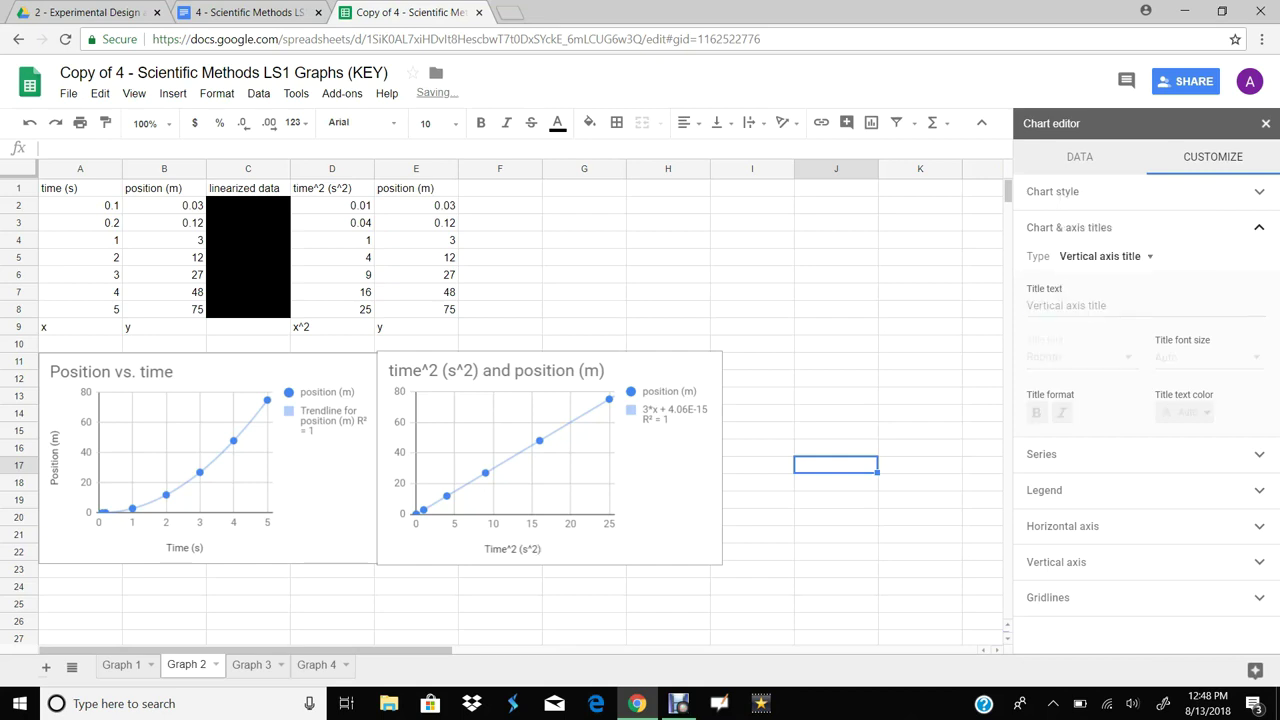
click(1146, 305)
text(P)
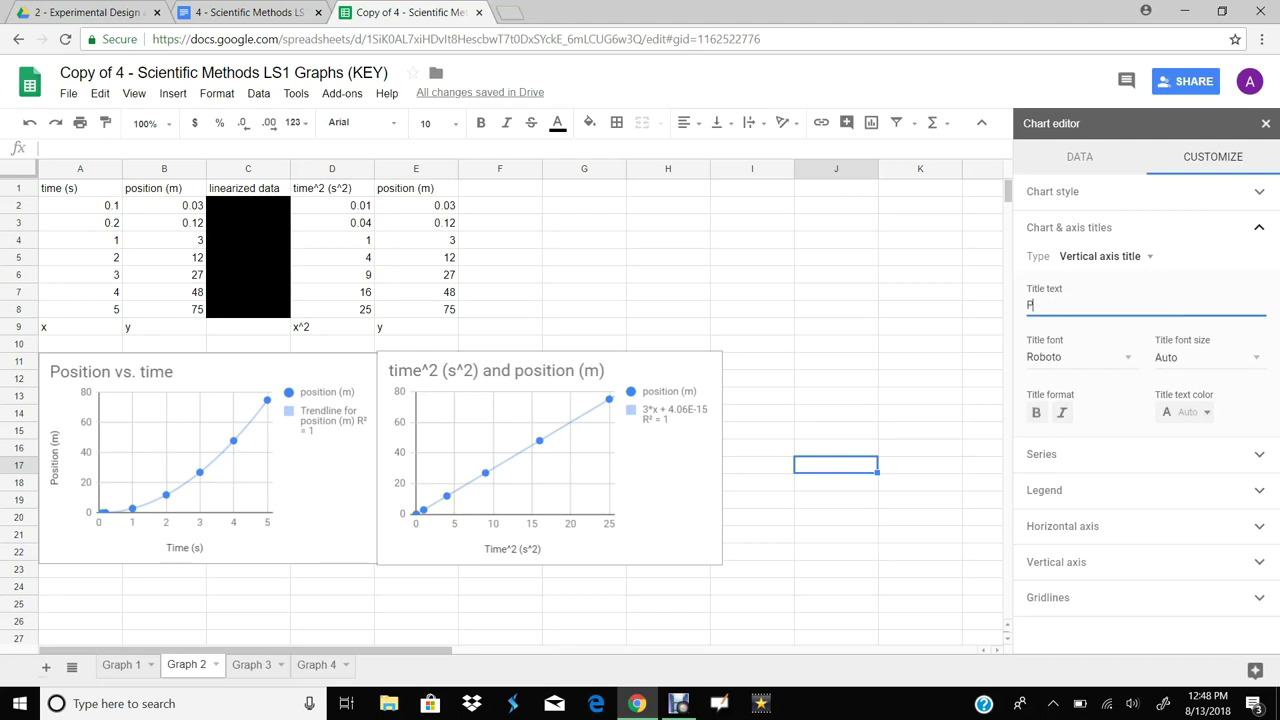
text(osition (m))
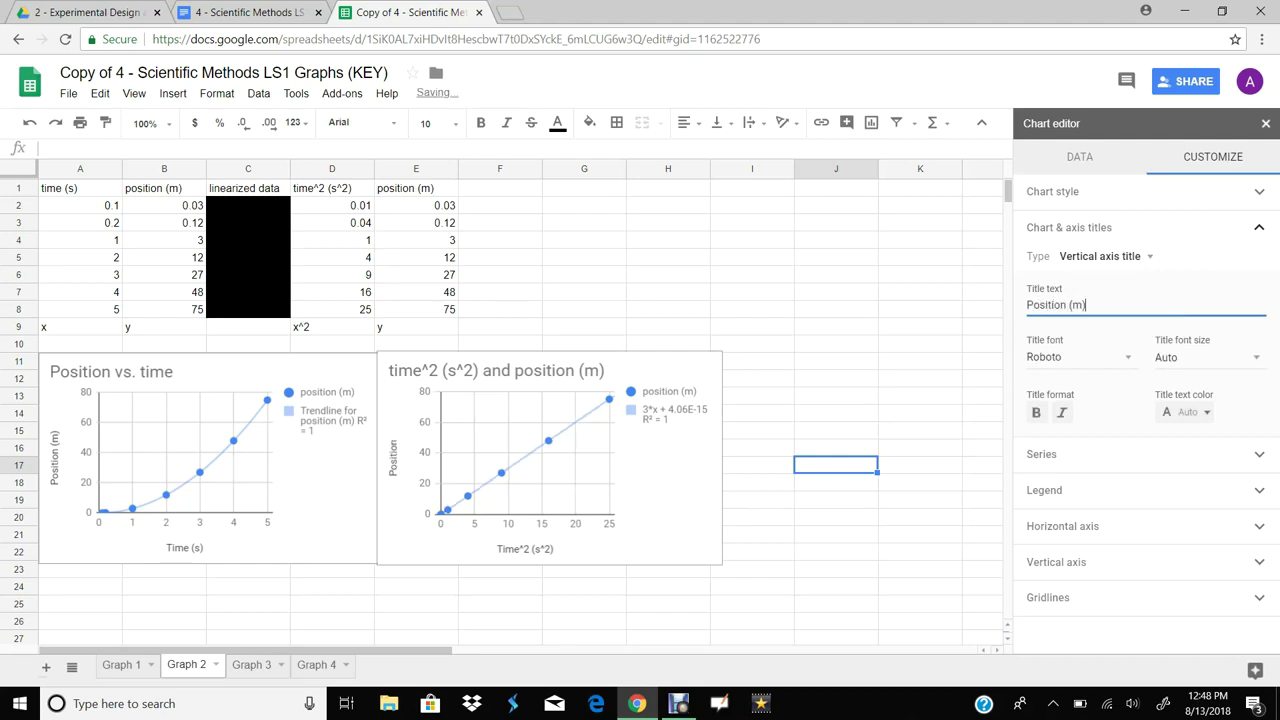
Step: Replace the time^2 chart's title with "Position vs. Time^2"
click(1100, 256)
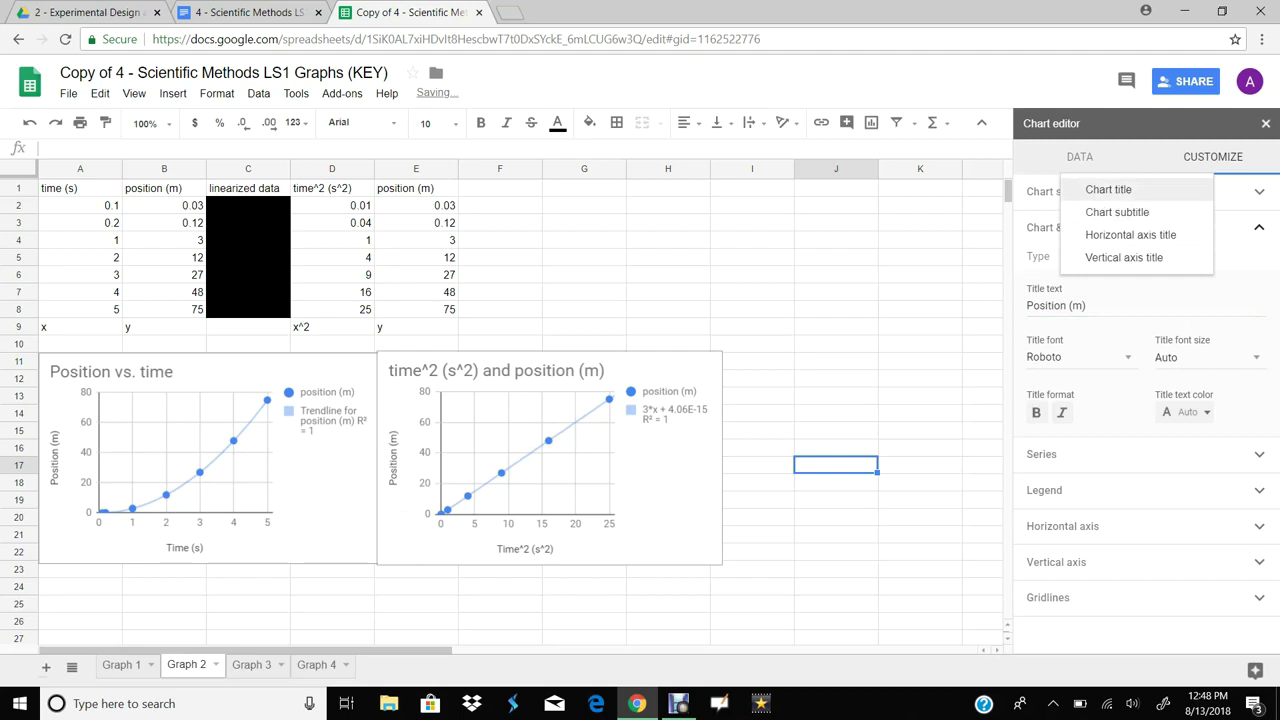
click(1108, 189)
drag(1166, 305, 1026, 305)
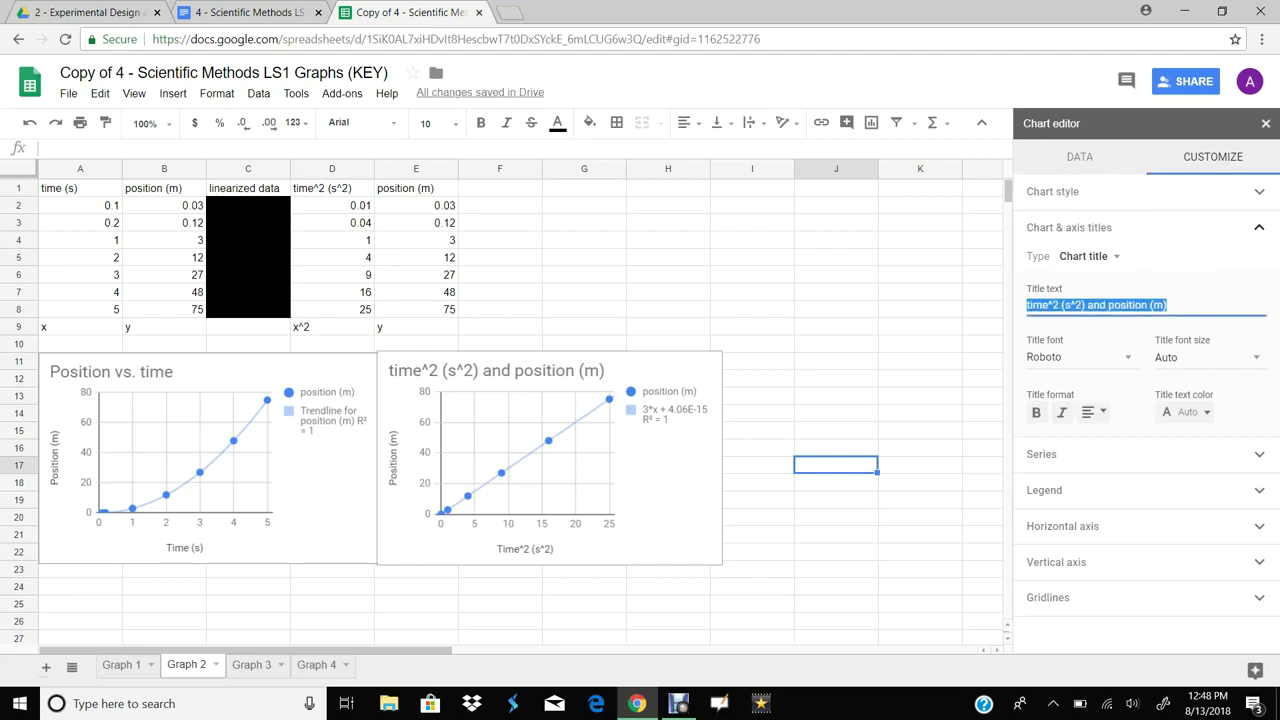
text(Position vs. Time)
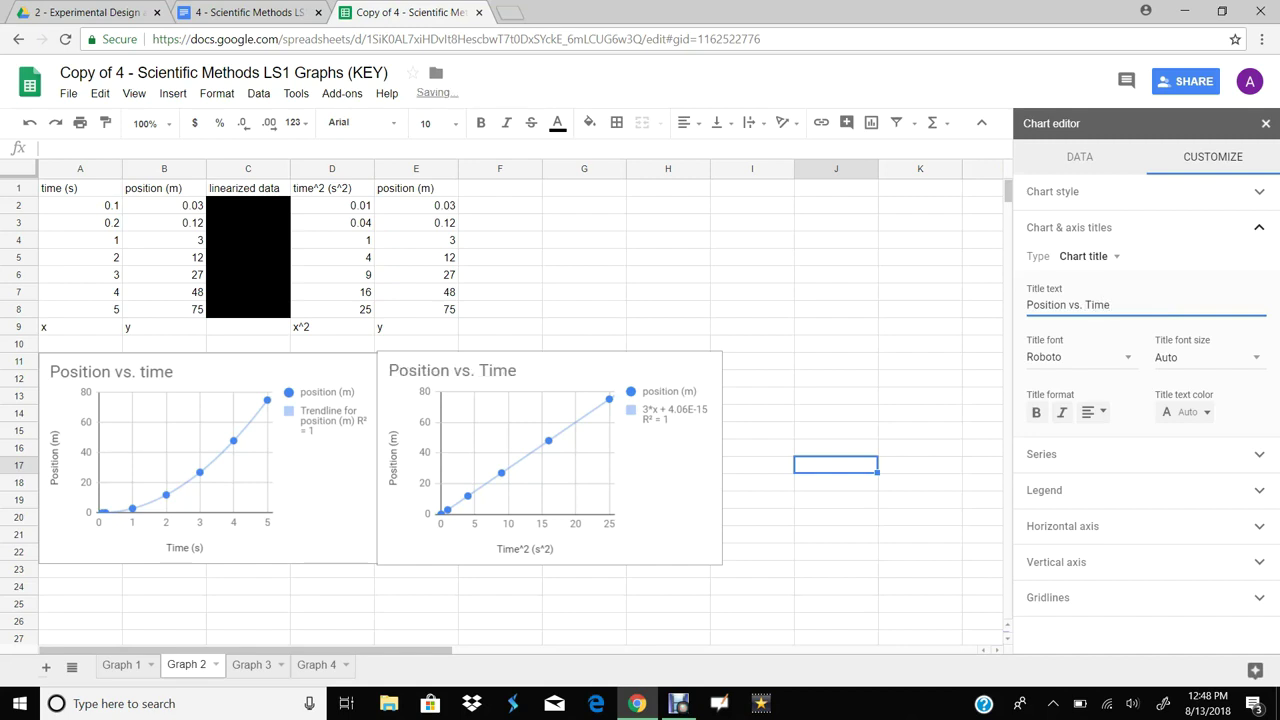
text(^2)
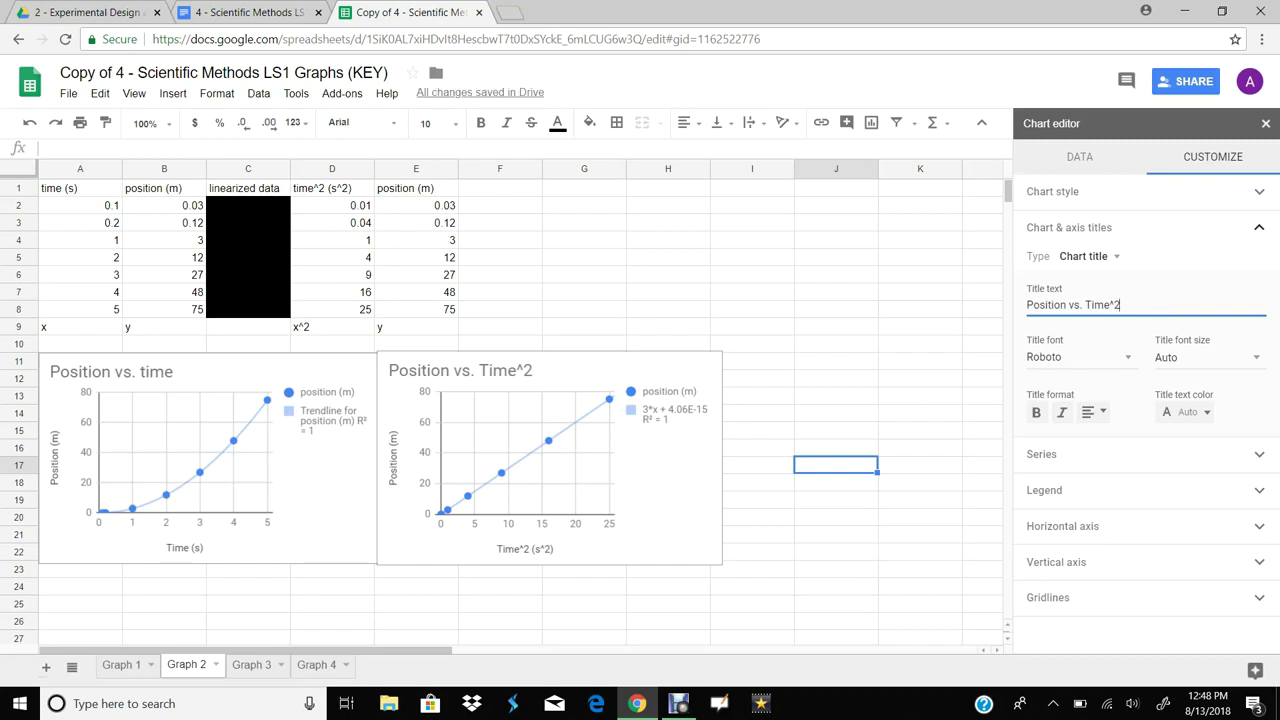
Step: Shift the Position vs. Time^2 chart slightly away from the Position vs. time chart to leave a gap
click(757, 361)
click(650, 461)
drag(650, 461, 661, 462)
click(762, 448)
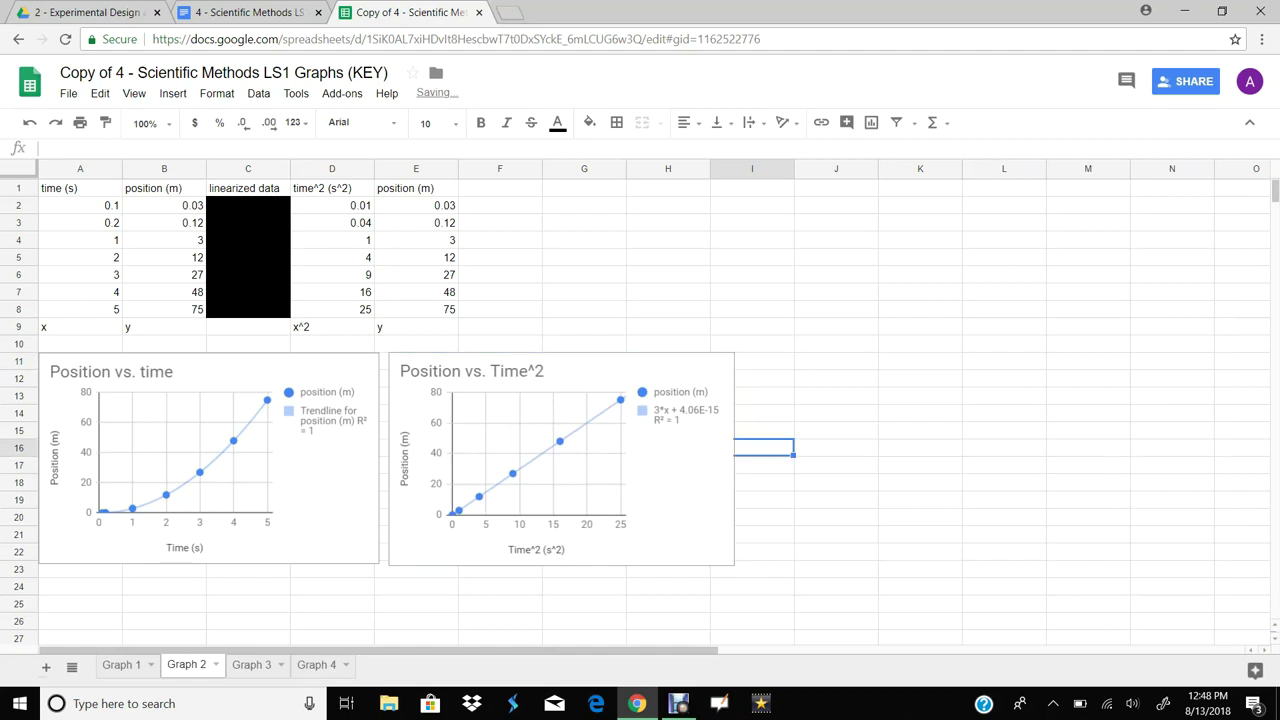
Step: On the Graph 3 sheet, insert a scatter chart of the mass and velocity data in A1:B9
click(252, 665)
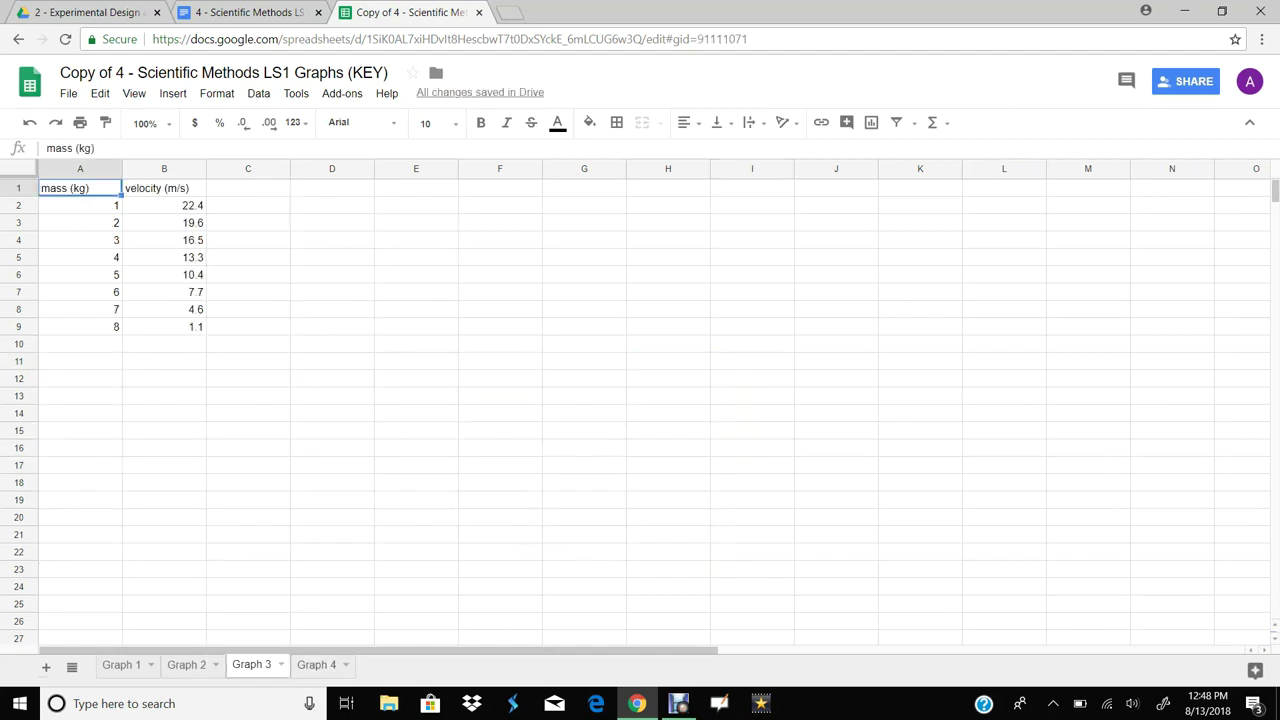
drag(80, 188, 205, 328)
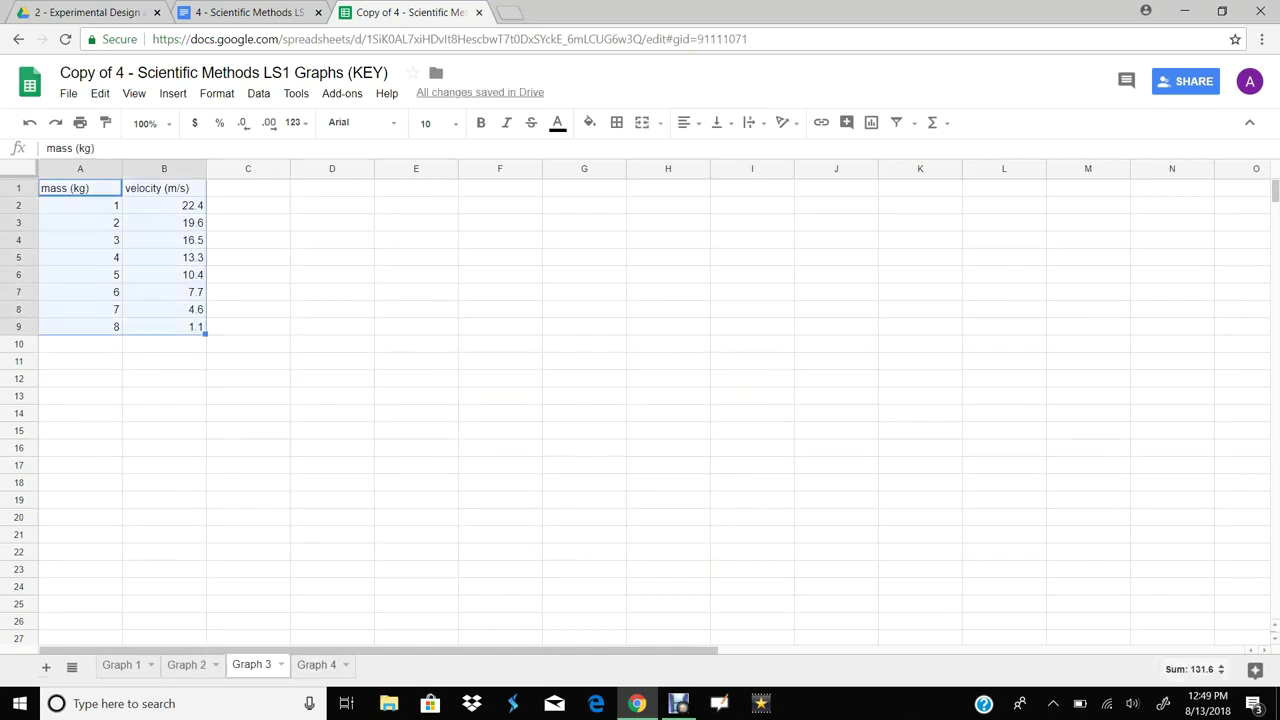
click(871, 122)
click(1144, 214)
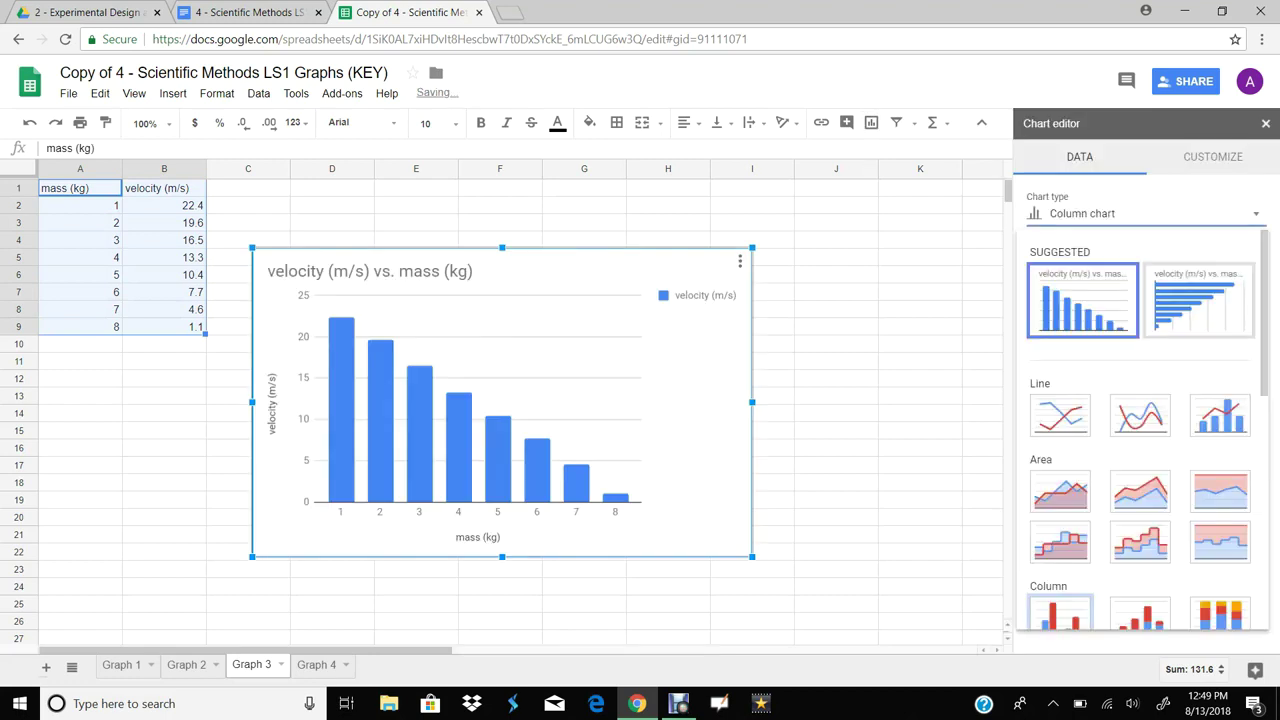
scroll(1142, 400, down, 3)
click(1060, 512)
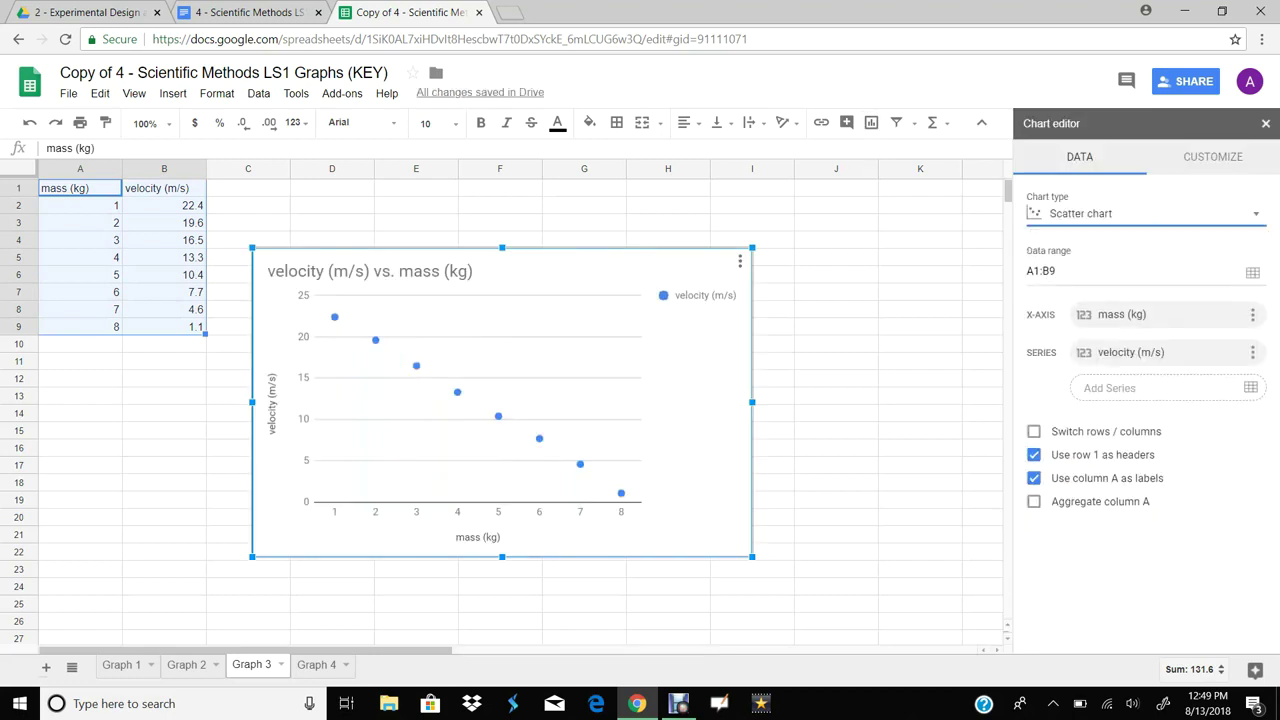
Step: Stop treating the velocity vs. mass chart's horizontal axis labels as text
click(1213, 157)
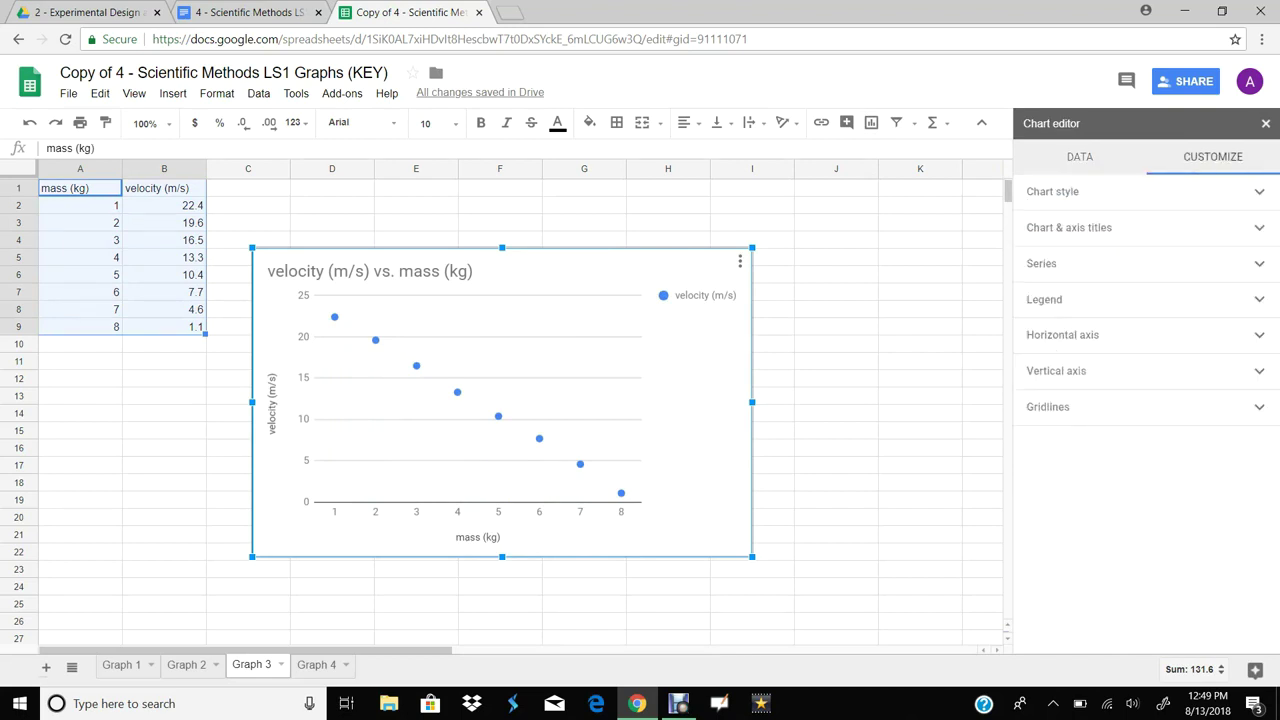
click(1063, 335)
click(1033, 479)
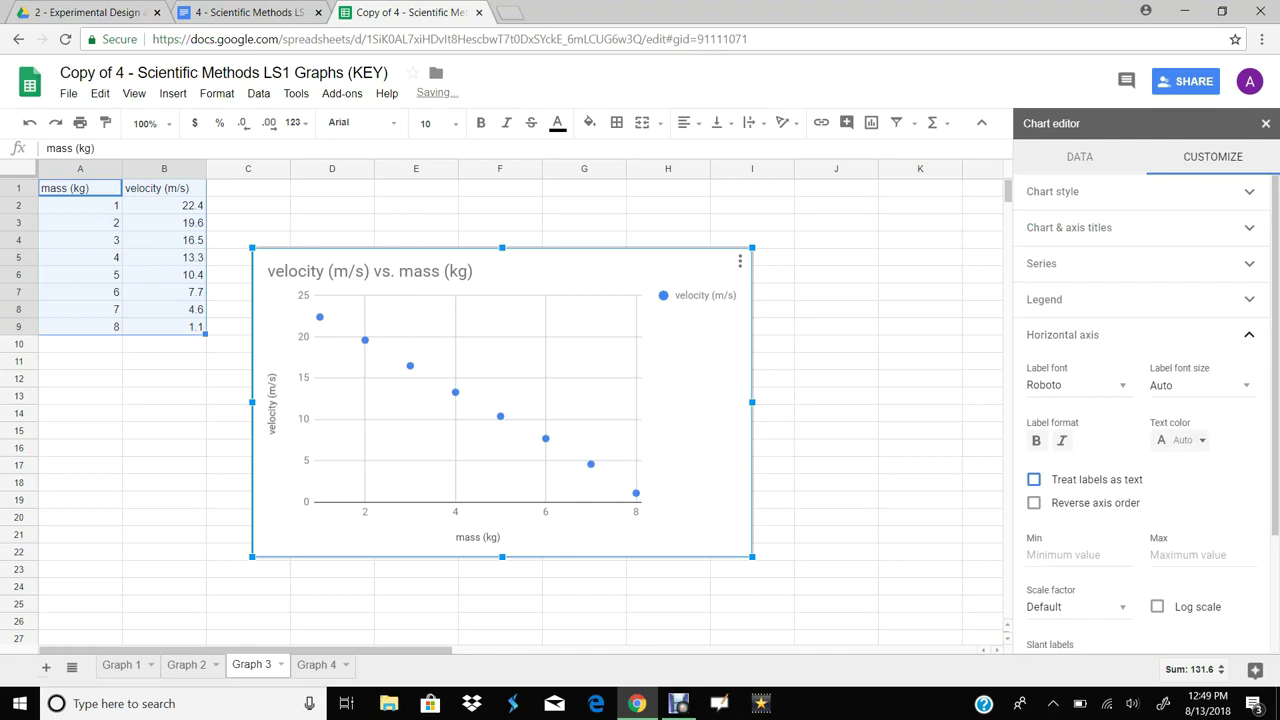
Step: Add a linear trendline to the velocity series on the mass chart, showing R² and using the equation as its label
click(1041, 263)
click(1034, 482)
click(1157, 632)
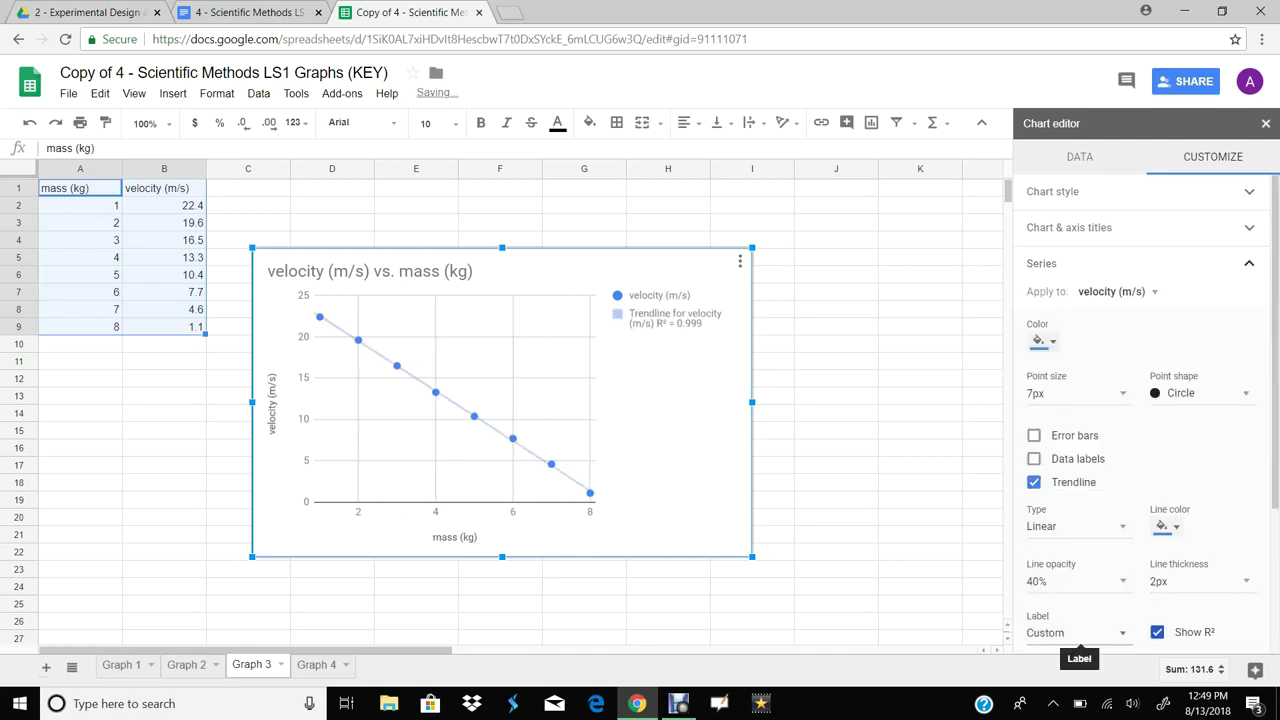
click(1078, 636)
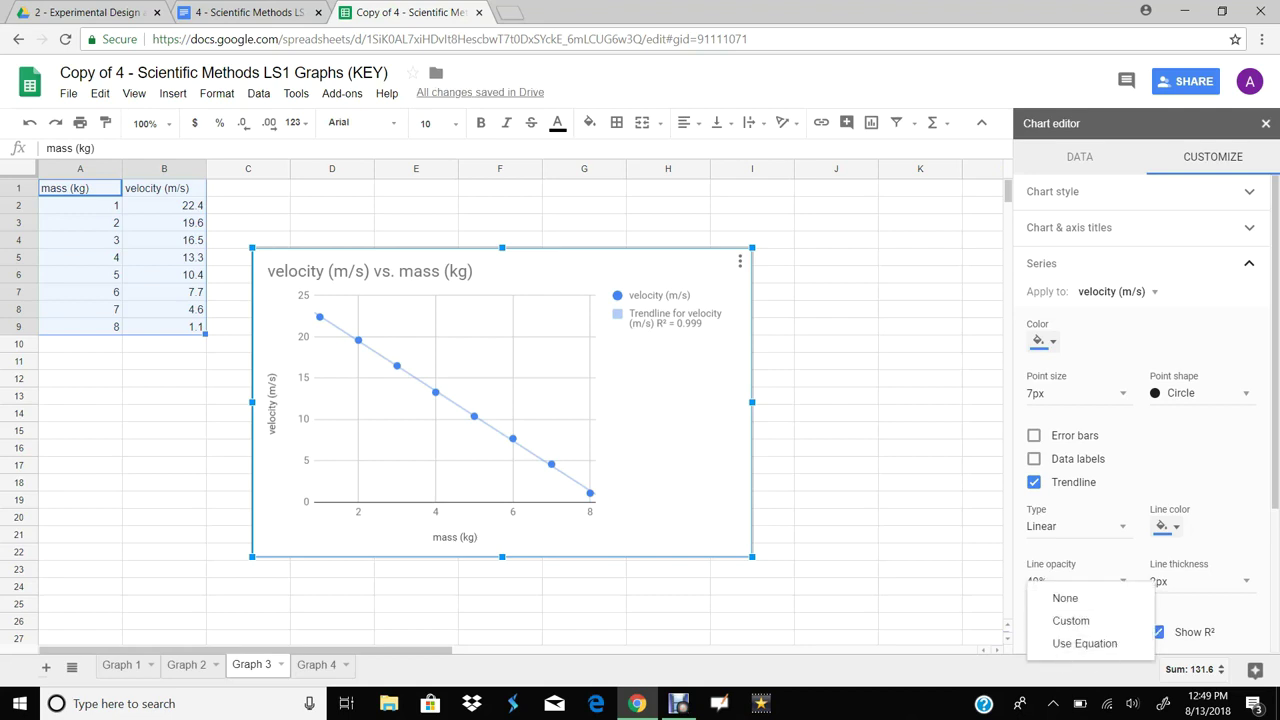
click(1085, 643)
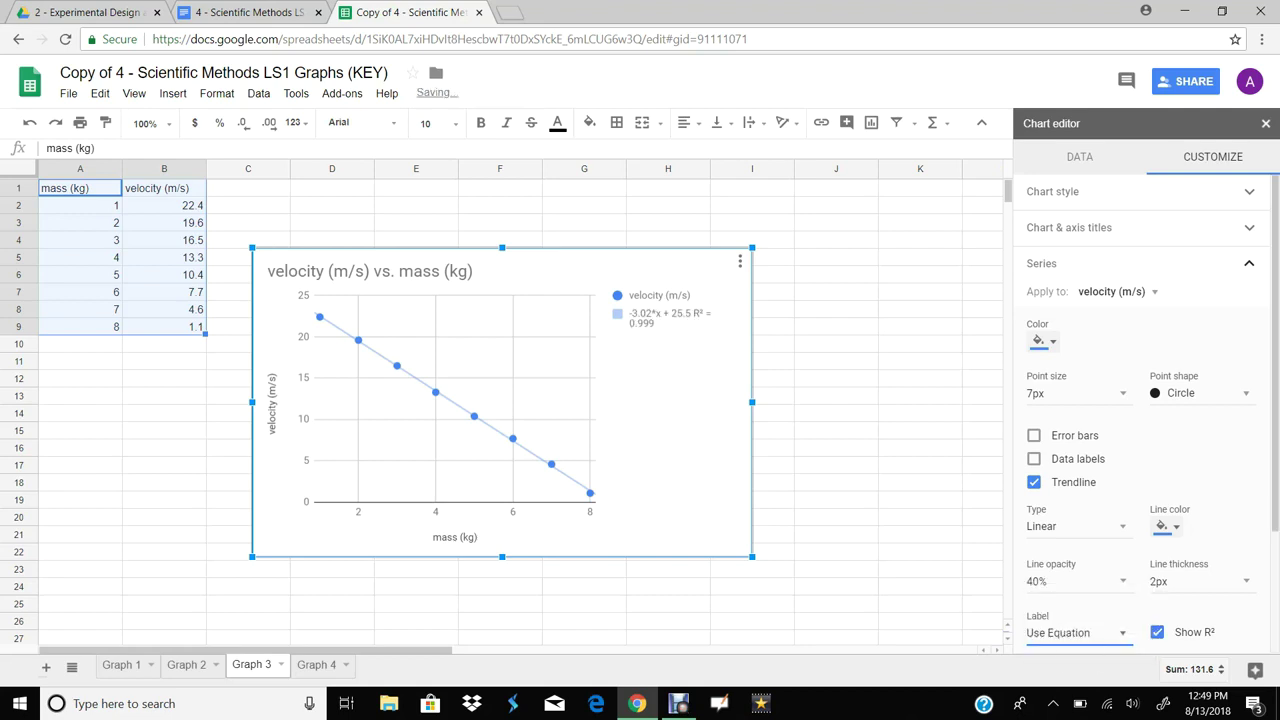
Step: Move the velocity vs. mass chart beside the data table, starting at row 1 in column C
drag(660, 440, 649, 385)
drag(491, 347, 464, 339)
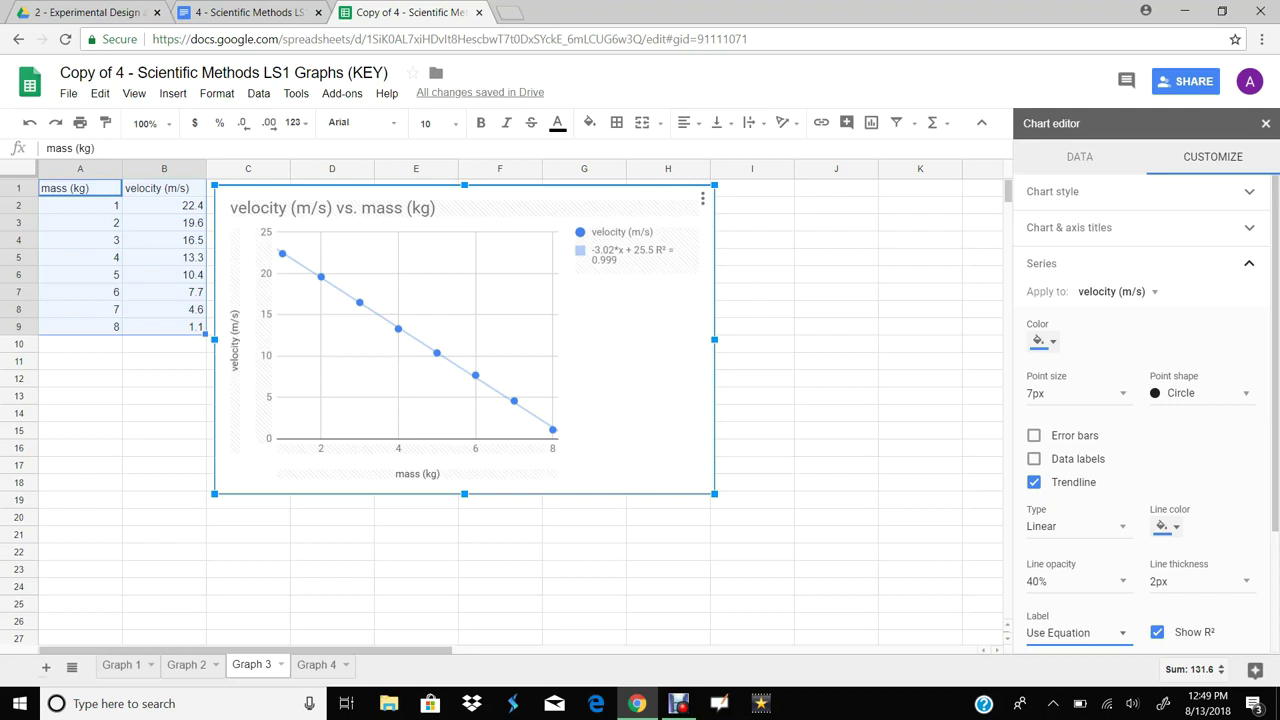
click(753, 327)
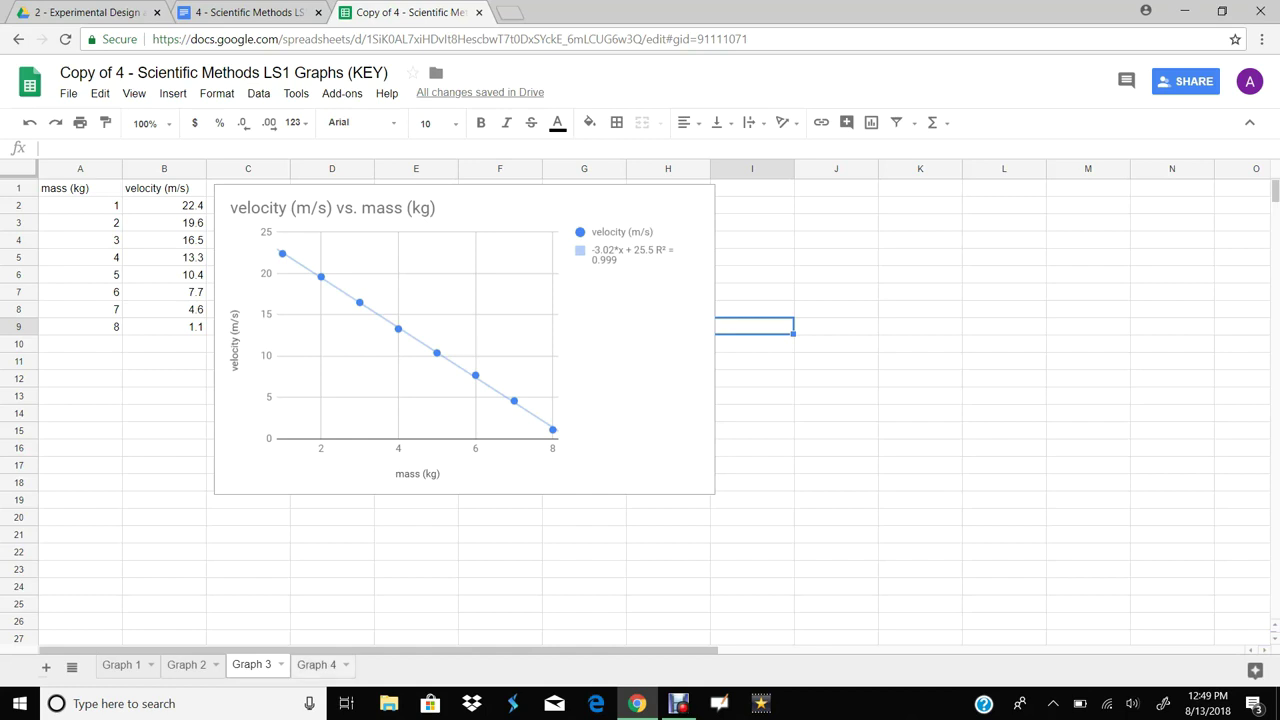
Step: On the Graph 4 sheet, insert a scatter chart of A1:B9 that uses column A as labels
click(317, 665)
drag(80, 188, 166, 327)
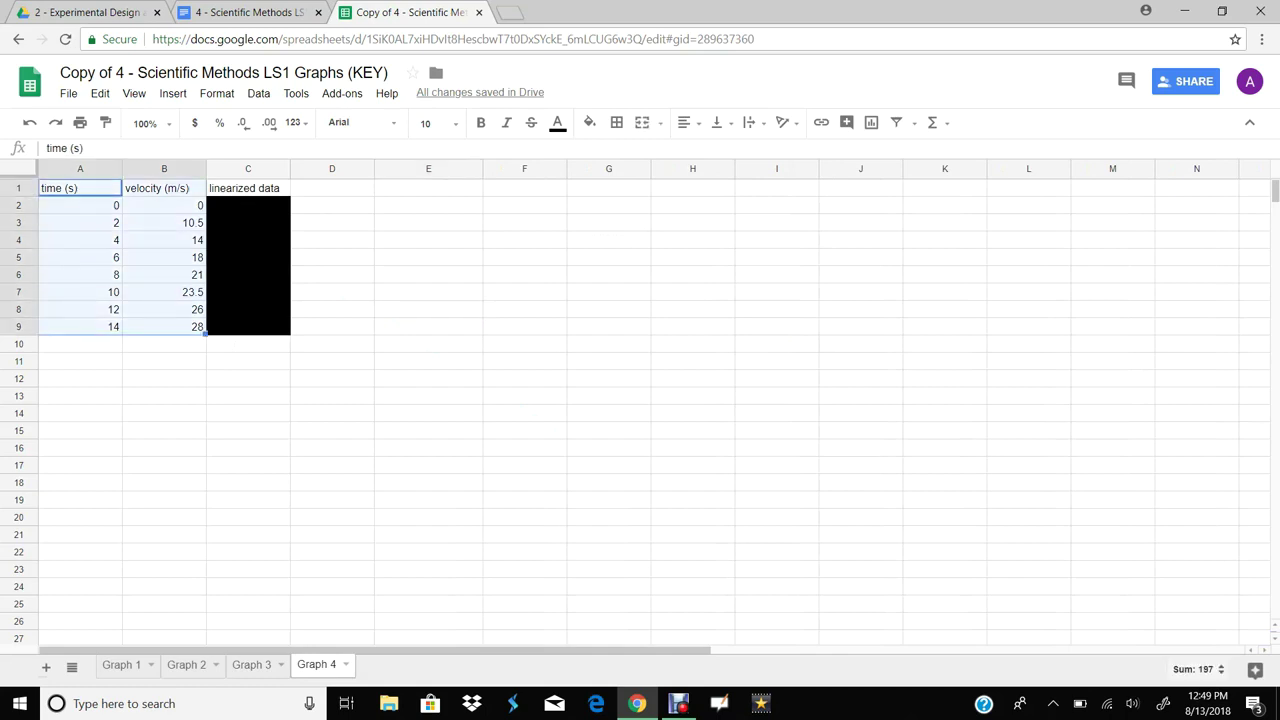
click(871, 123)
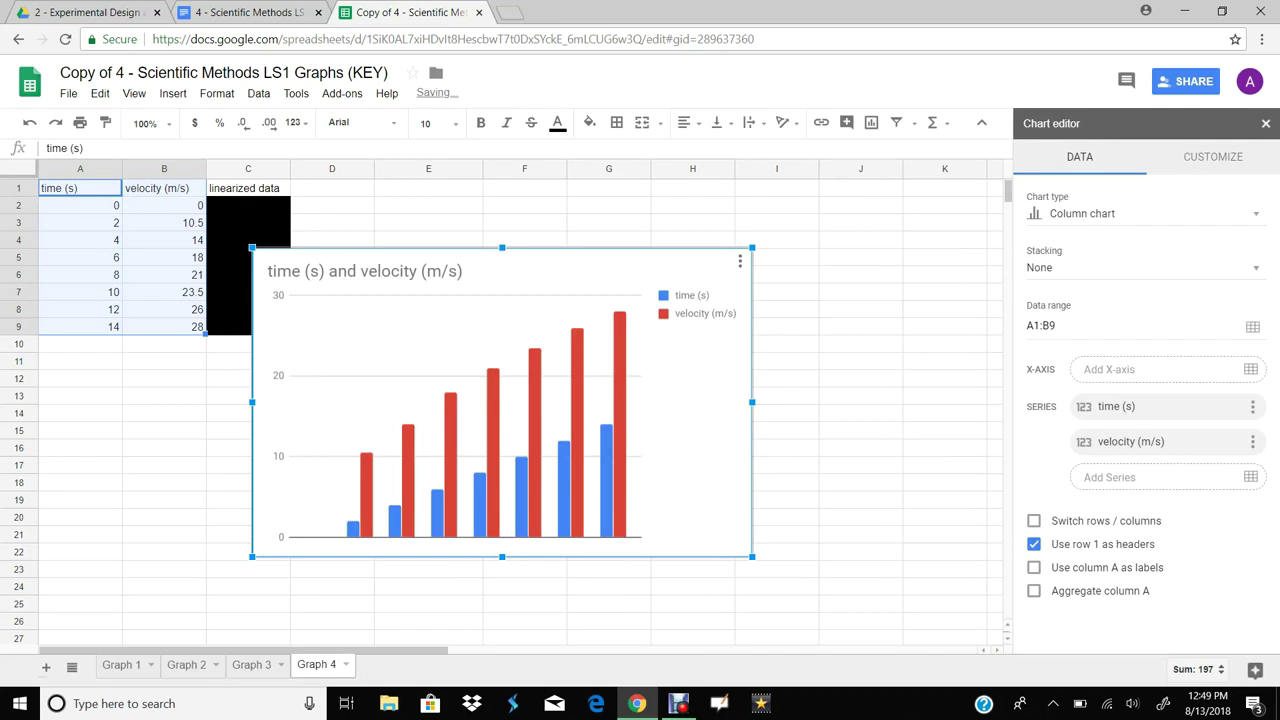
click(1034, 567)
click(1145, 213)
scroll(1145, 430, down, 3)
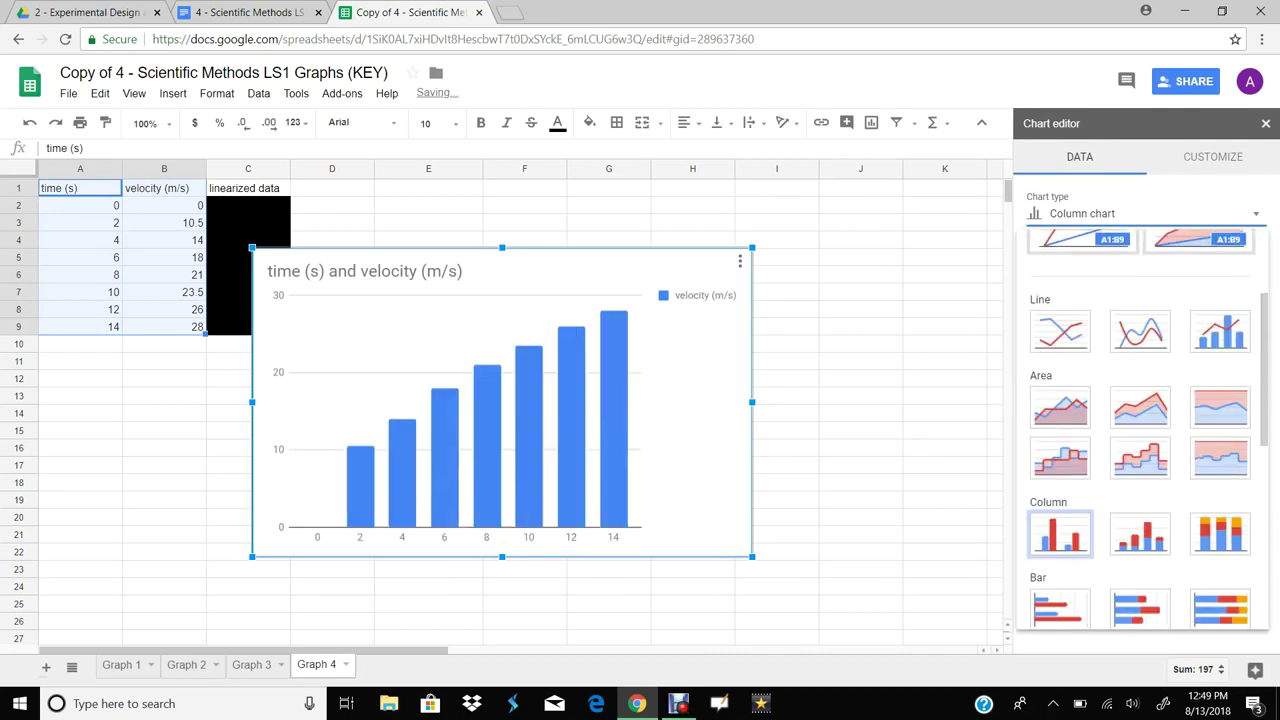
scroll(1145, 430, down, 3)
click(1060, 600)
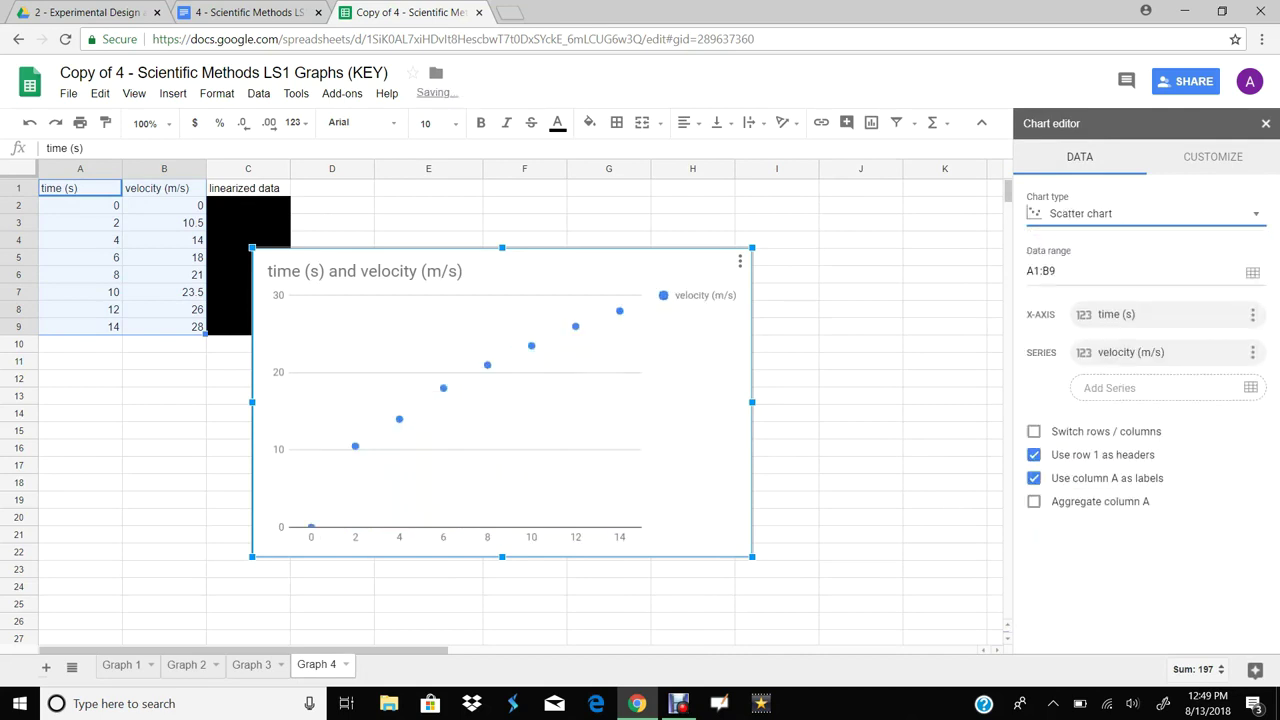
Step: Stop treating the time and velocity chart's horizontal axis labels as text
click(1213, 157)
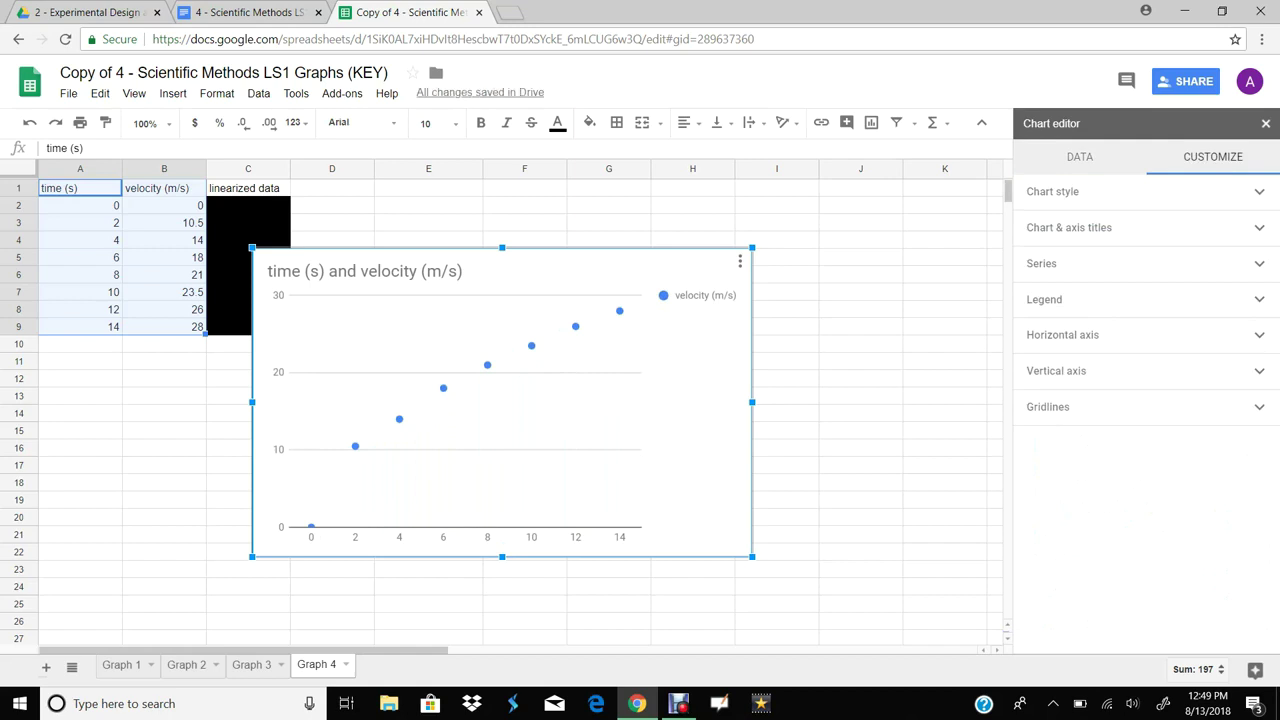
click(1145, 335)
click(1034, 479)
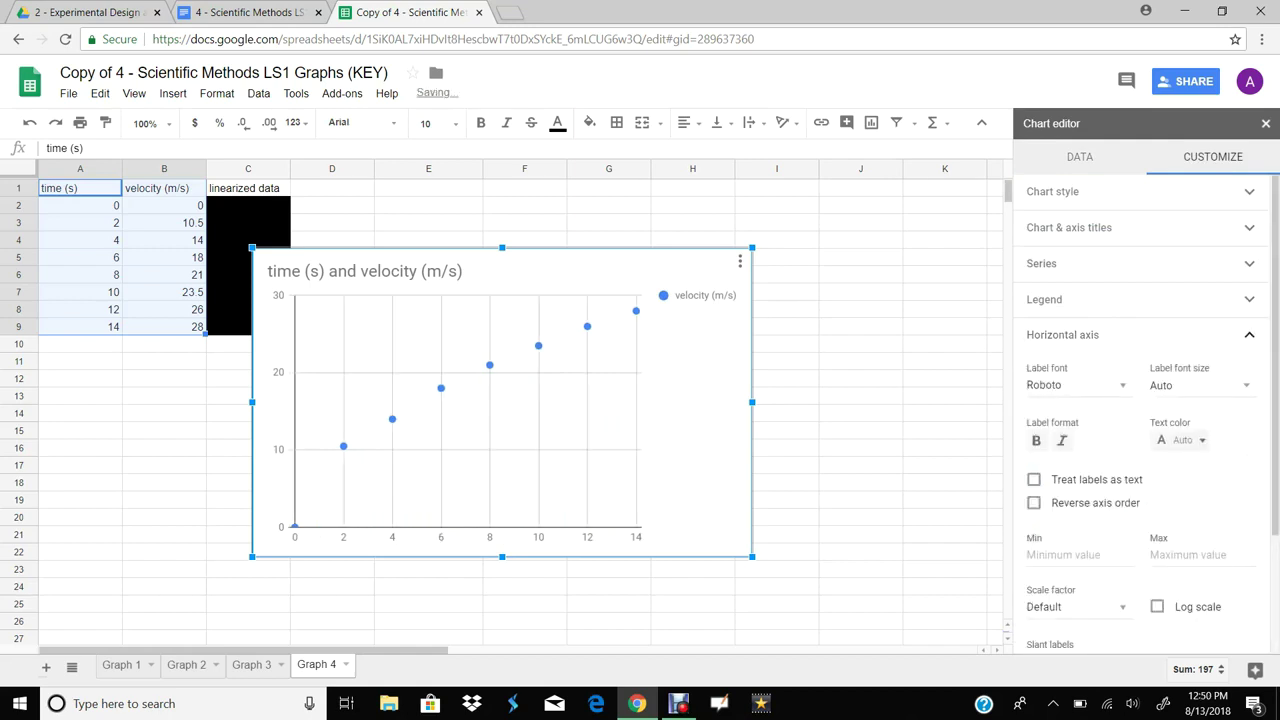
Step: Add a trendline with R² shown to the velocity series on the time chart and set its type to Polynomial
click(1041, 263)
click(1034, 482)
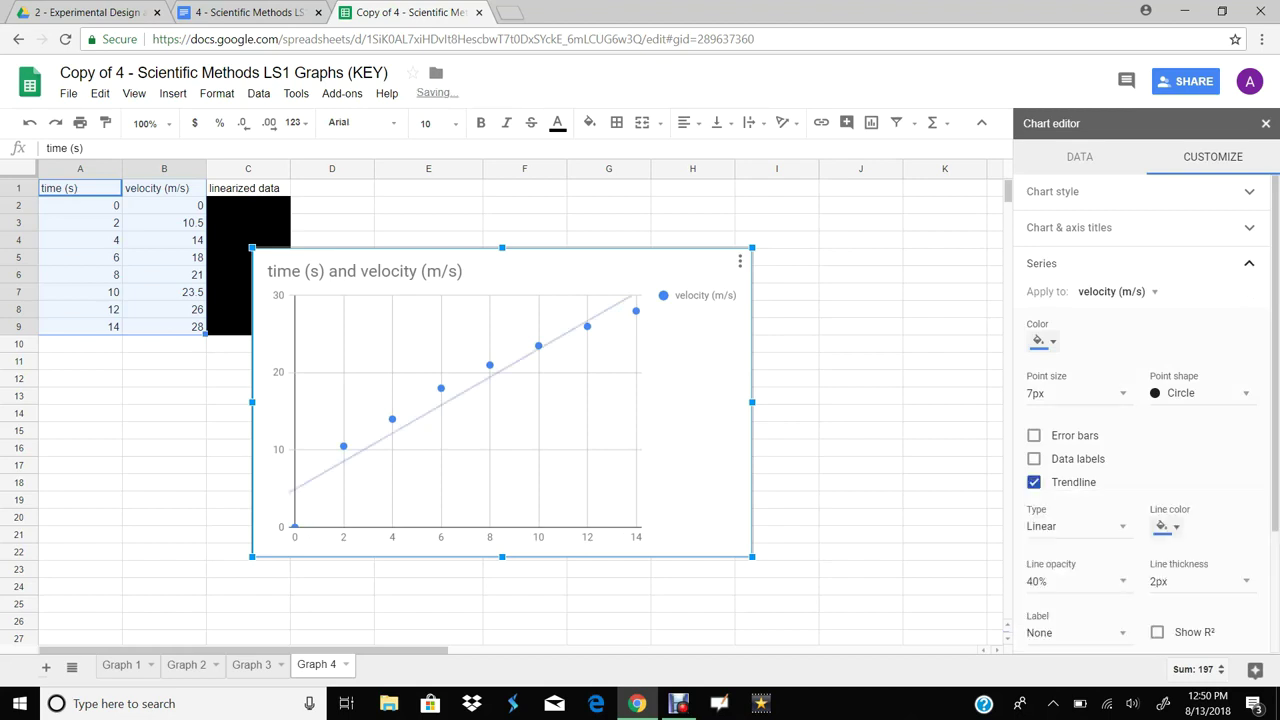
scroll(1157, 549, down, 1)
click(1157, 549)
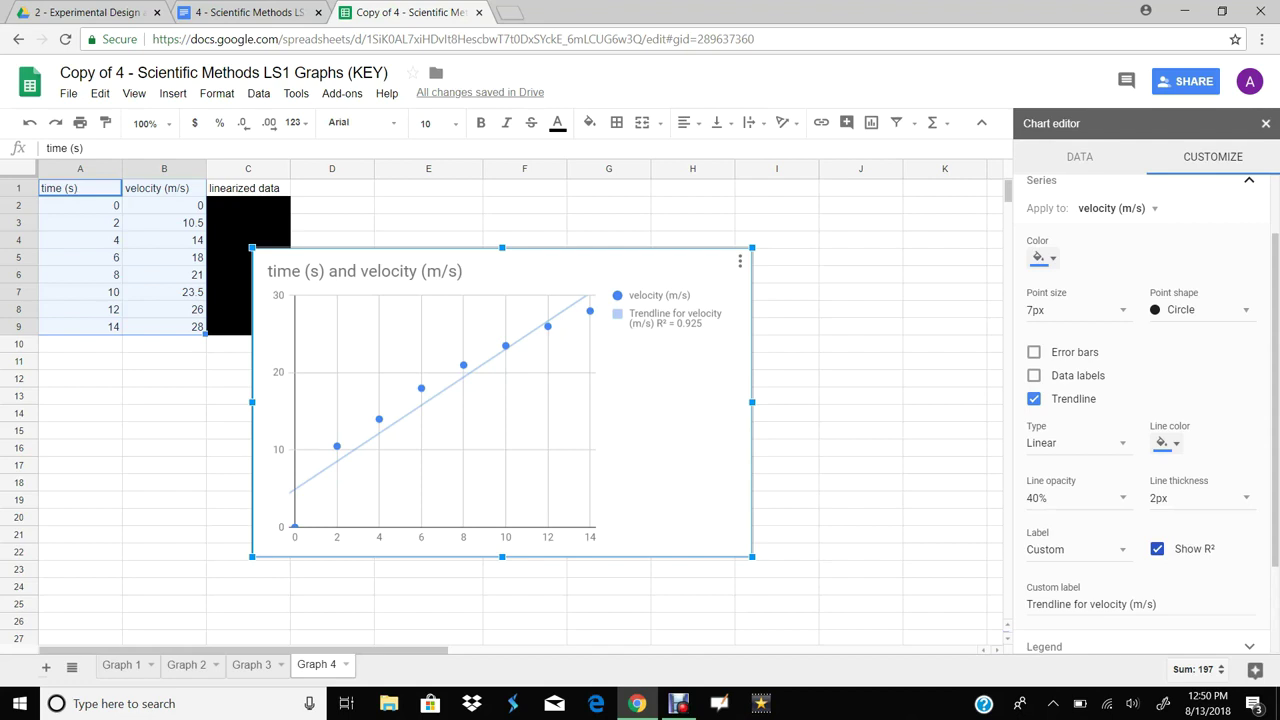
click(1075, 443)
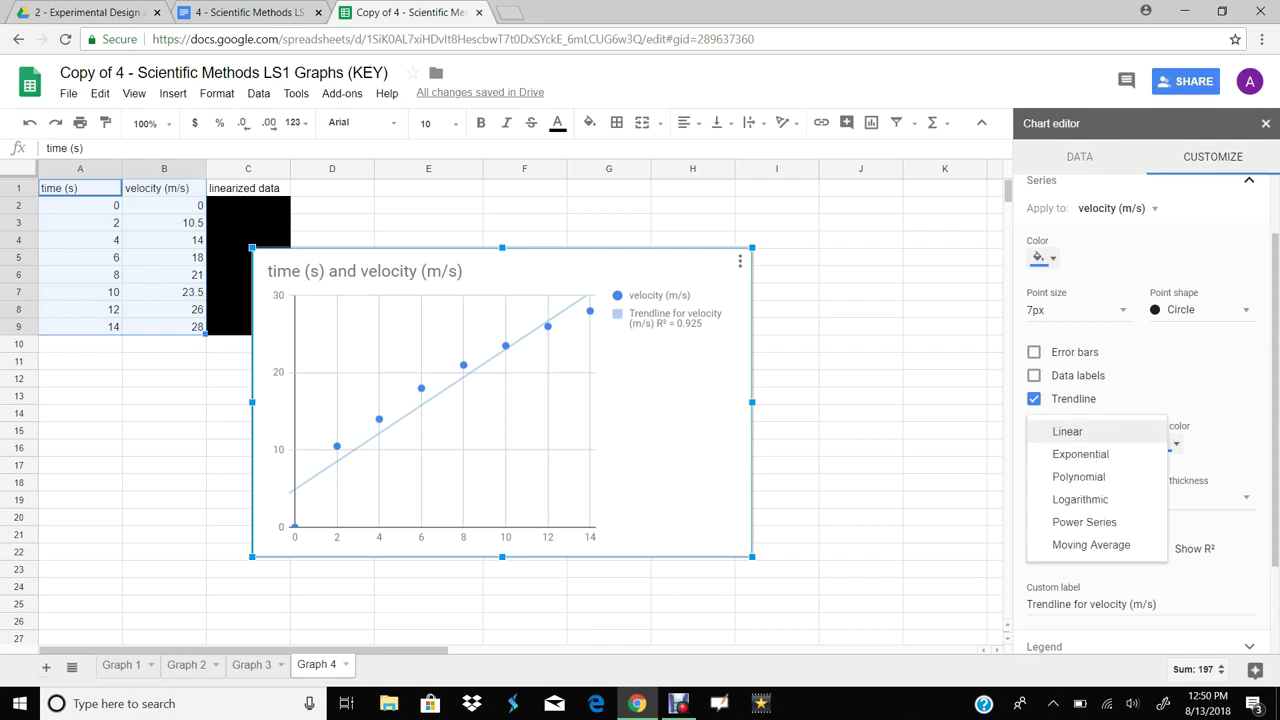
click(1062, 474)
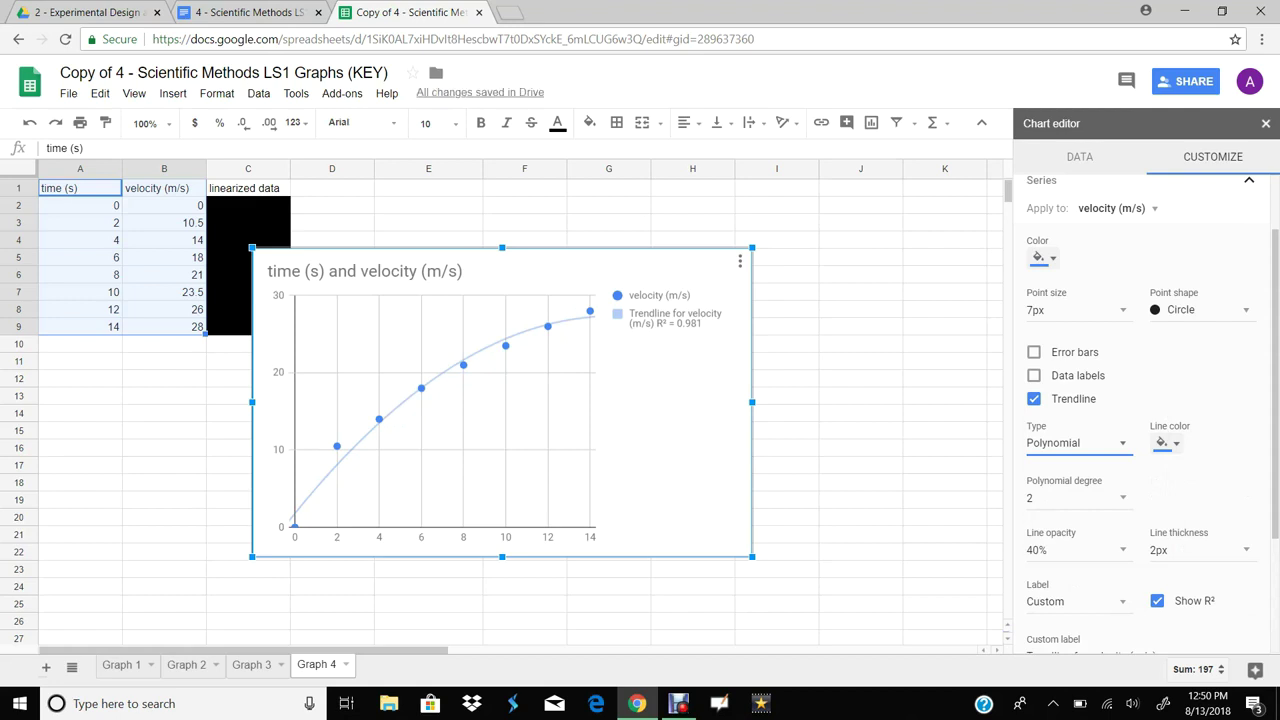
Step: Move the time and velocity chart below the data table at row 11, column A, and shrink it to end around row 22
drag(620, 420, 408, 526)
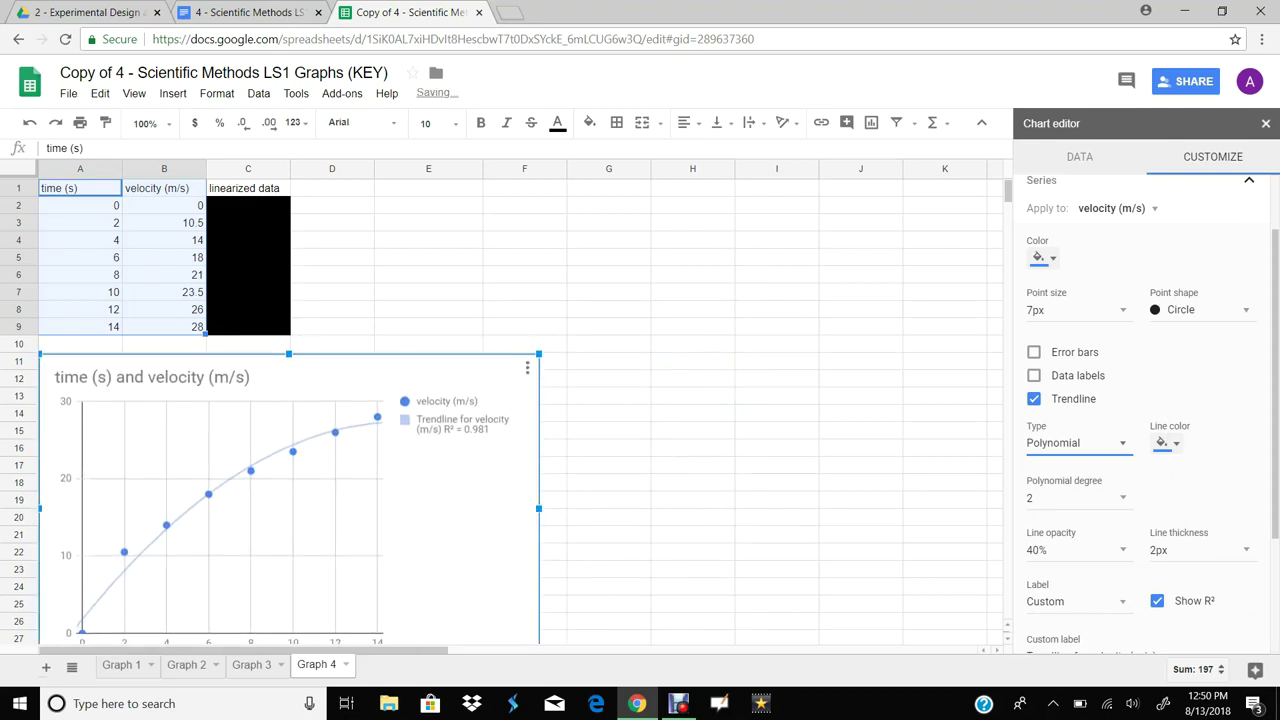
scroll(408, 526, down, 1)
click(450, 530)
drag(539, 595, 378, 493)
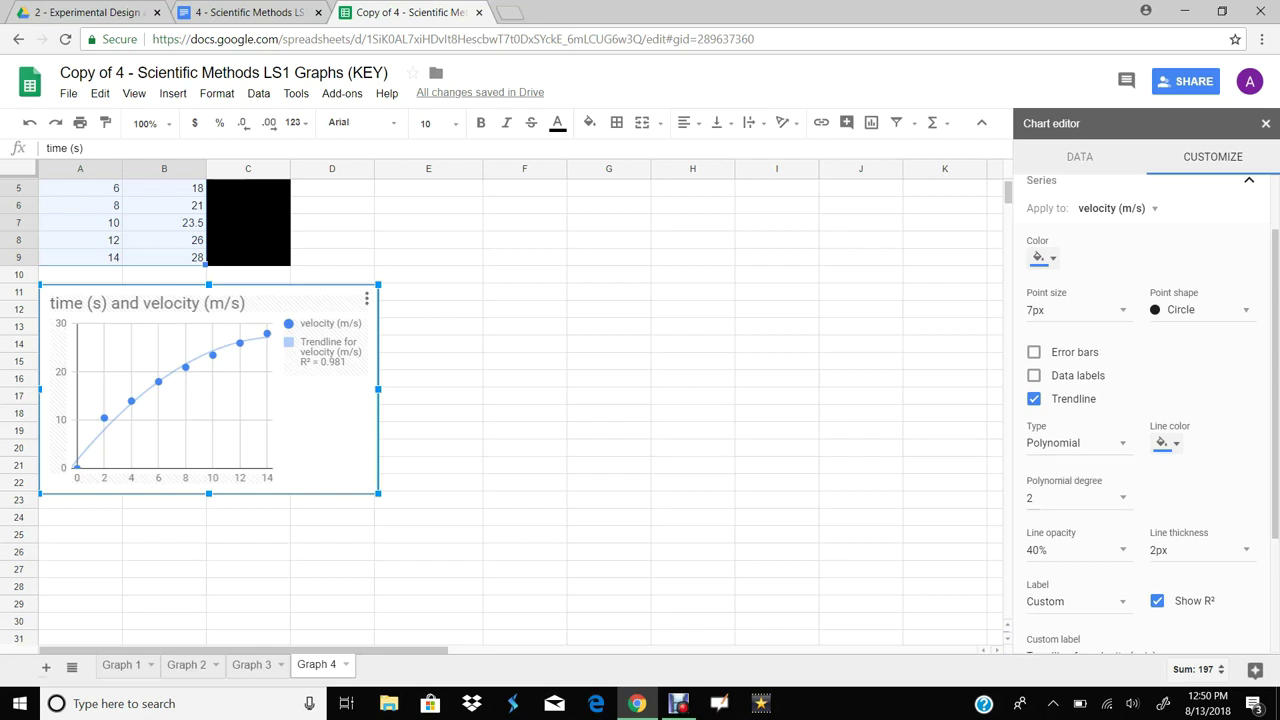
scroll(1140, 415, up, 2)
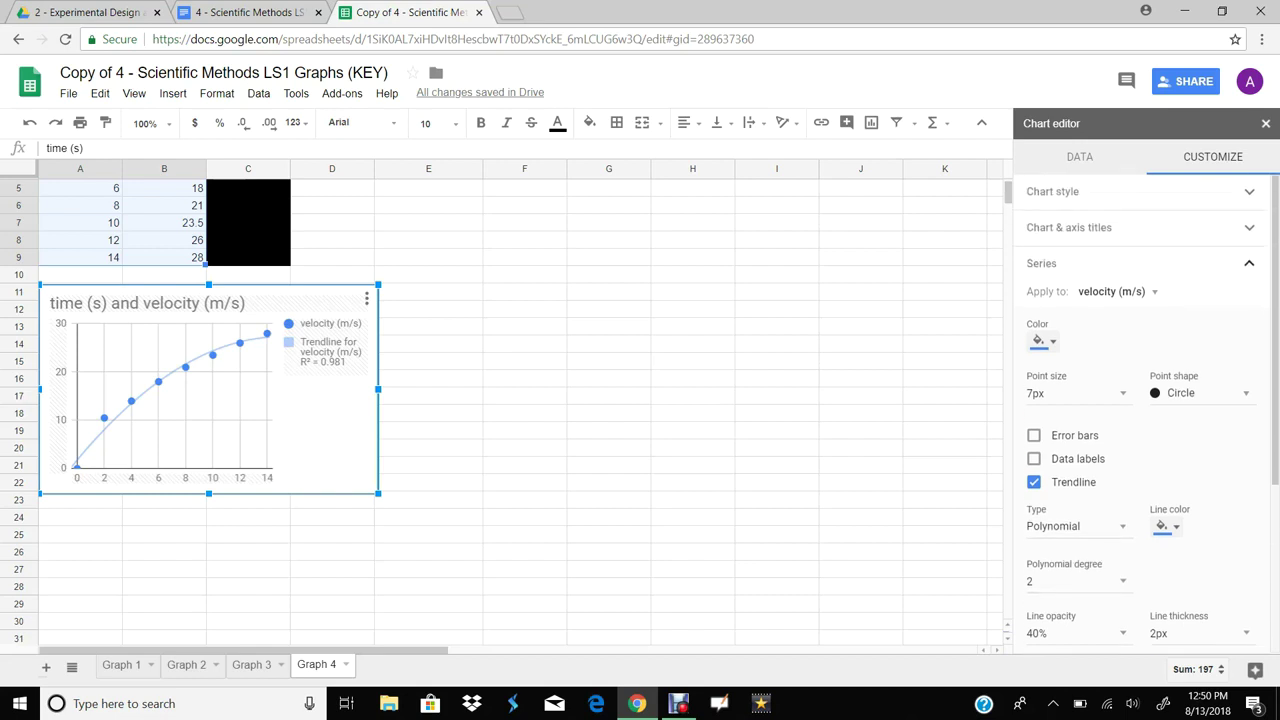
click(1069, 228)
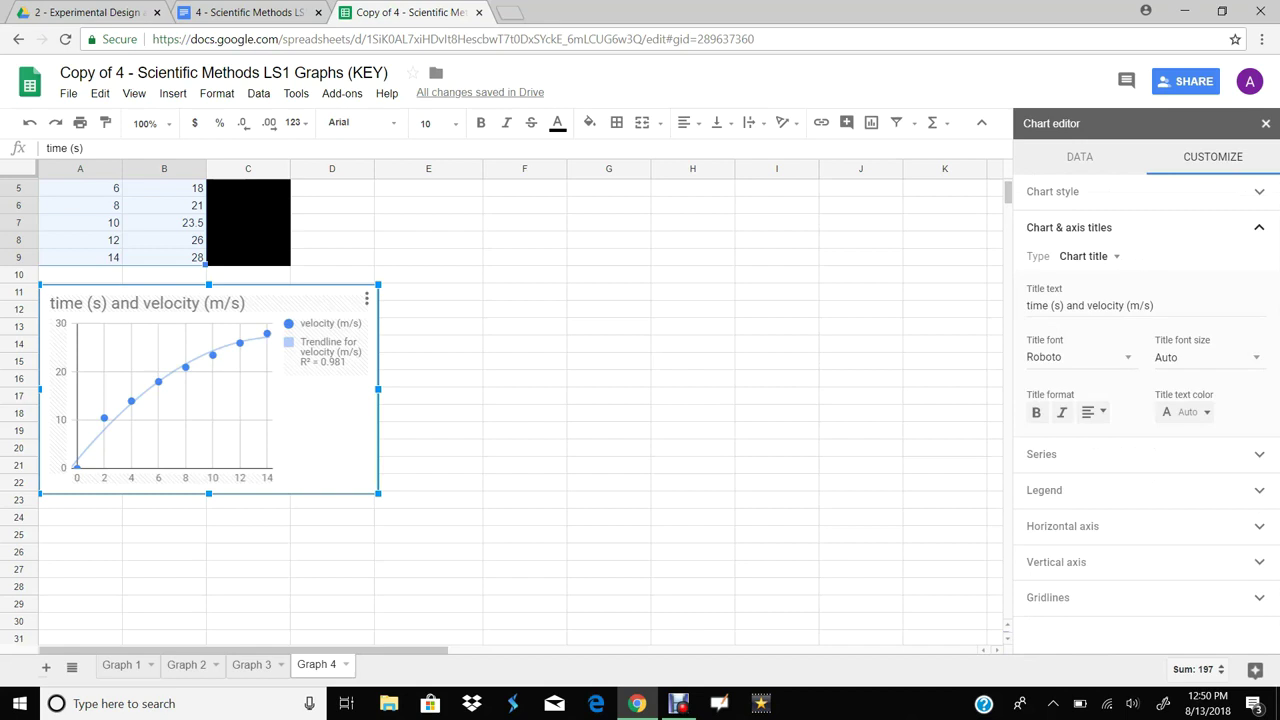
Step: Label the time and velocity columns beneath their data with x in A10 and y in B10
scroll(500, 400, up, 2)
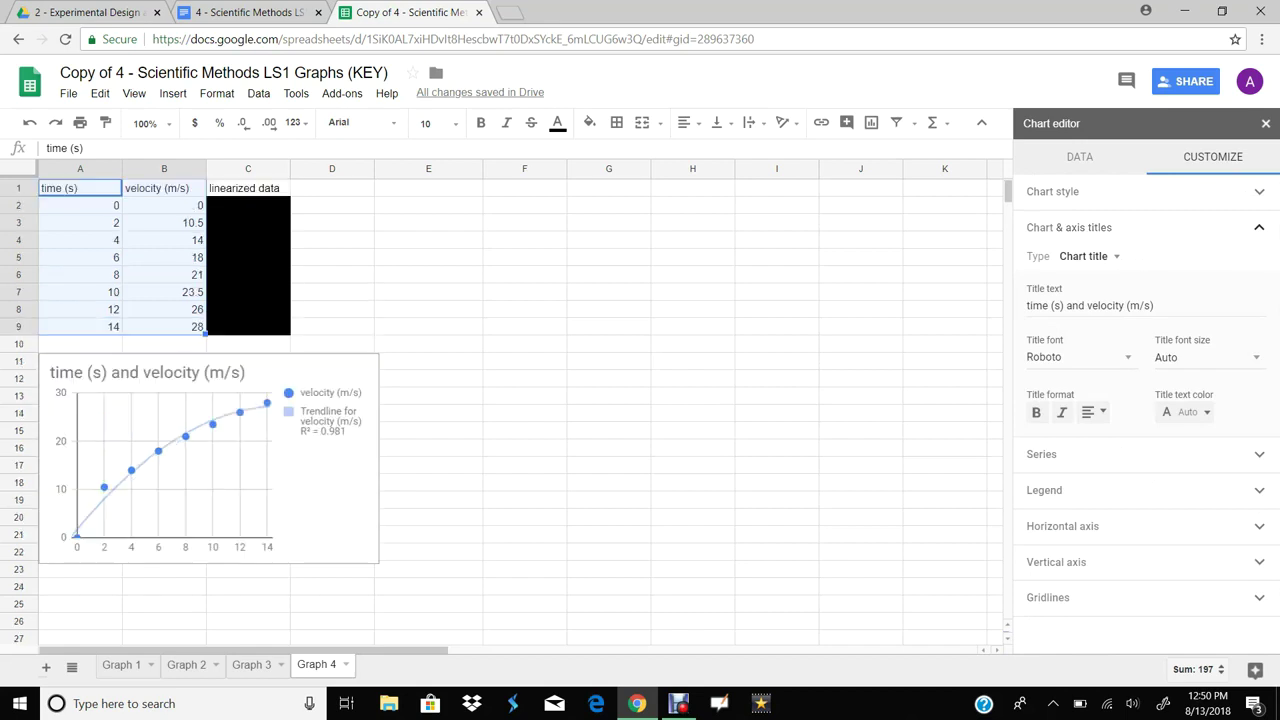
click(80, 344)
text(x)
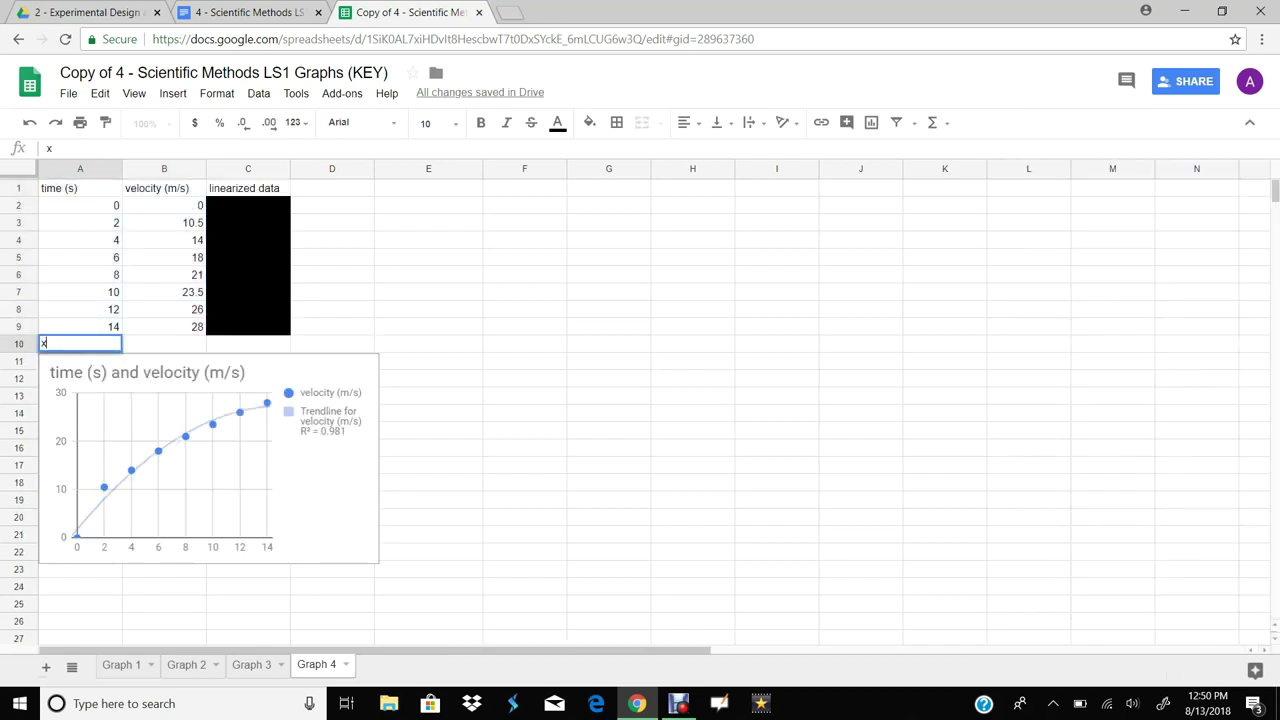
key(Tab)
text(y)
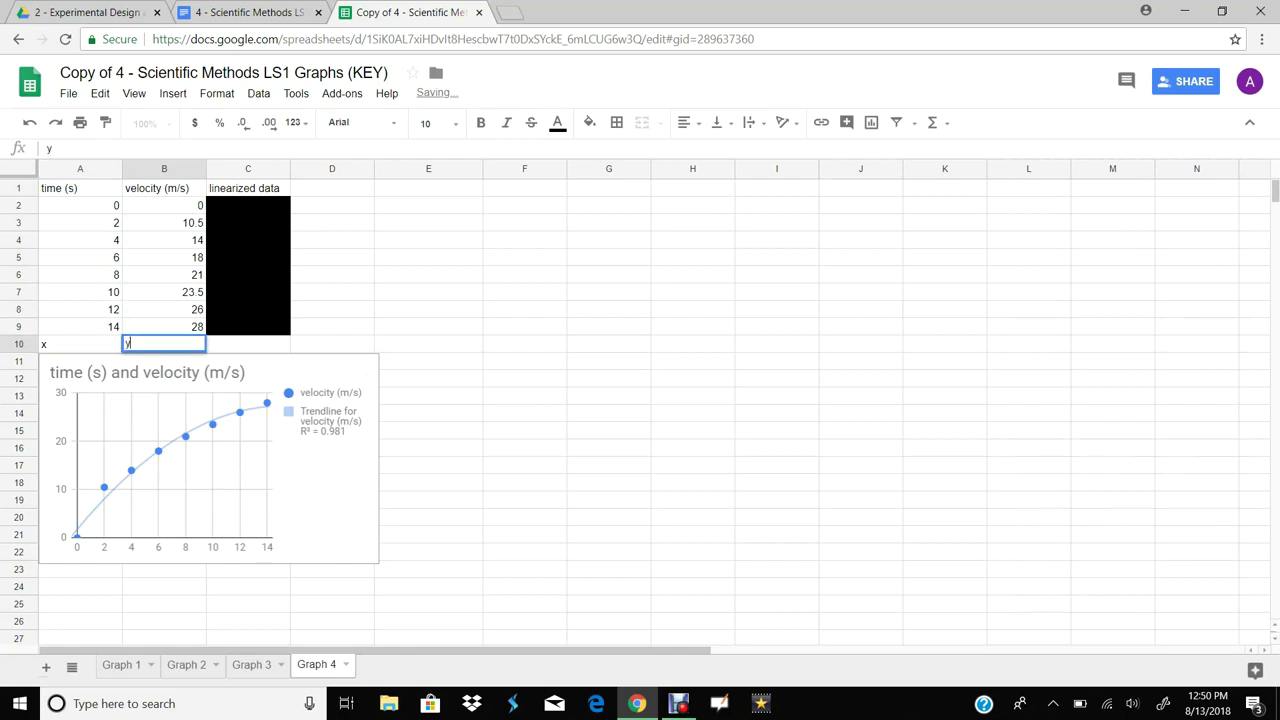
click(524, 361)
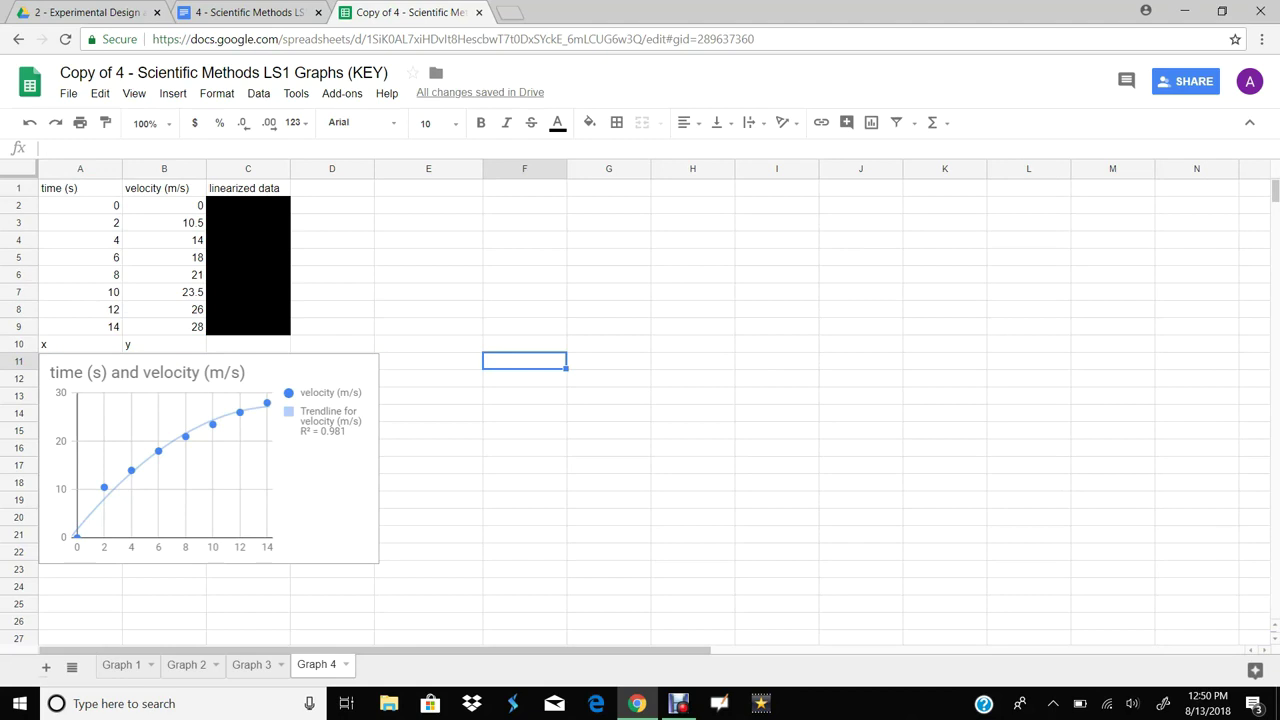
Step: Enter the linearized column labels x in D10 and y^2 in E10
click(332, 344)
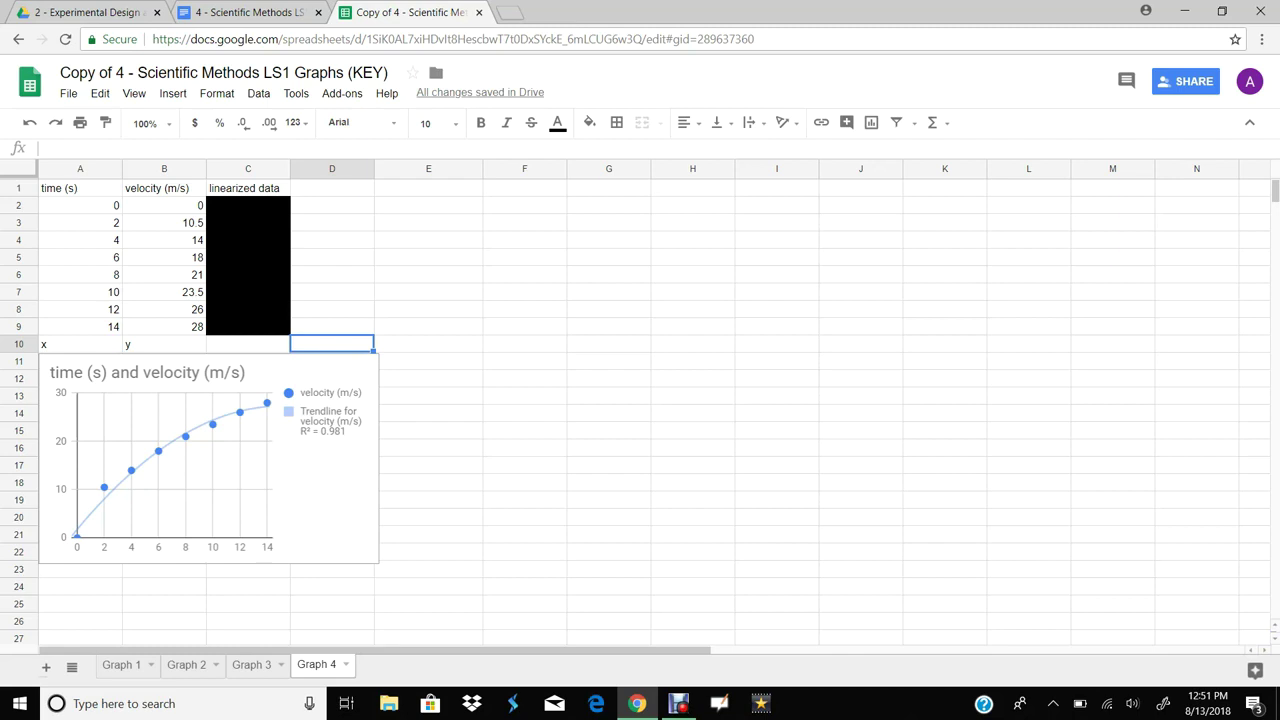
text(x)
key(Tab)
text(y^2)
click(332, 257)
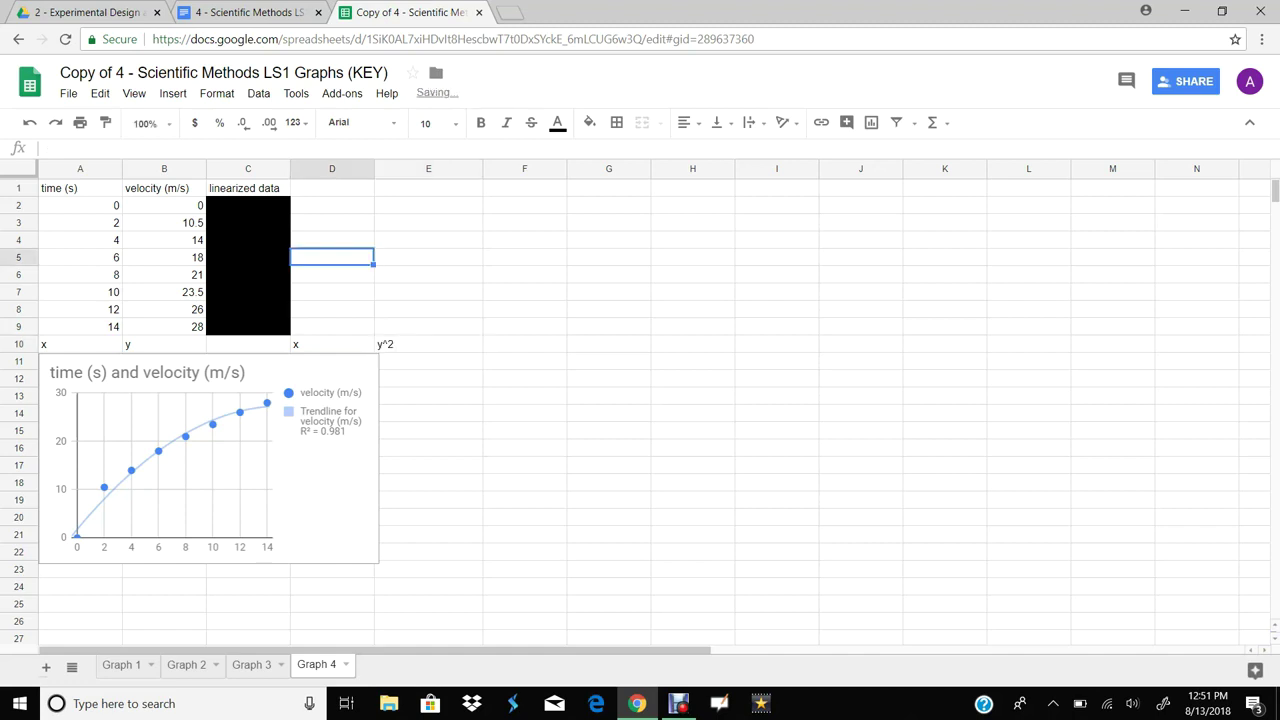
Step: Copy the time (s) header from A1 into D1
click(80, 188)
key(ctrl+c)
click(332, 188)
key(ctrl+v)
Step: Enter =A2 in D2 and fill it down to D9 to repeat the time values
click(332, 205)
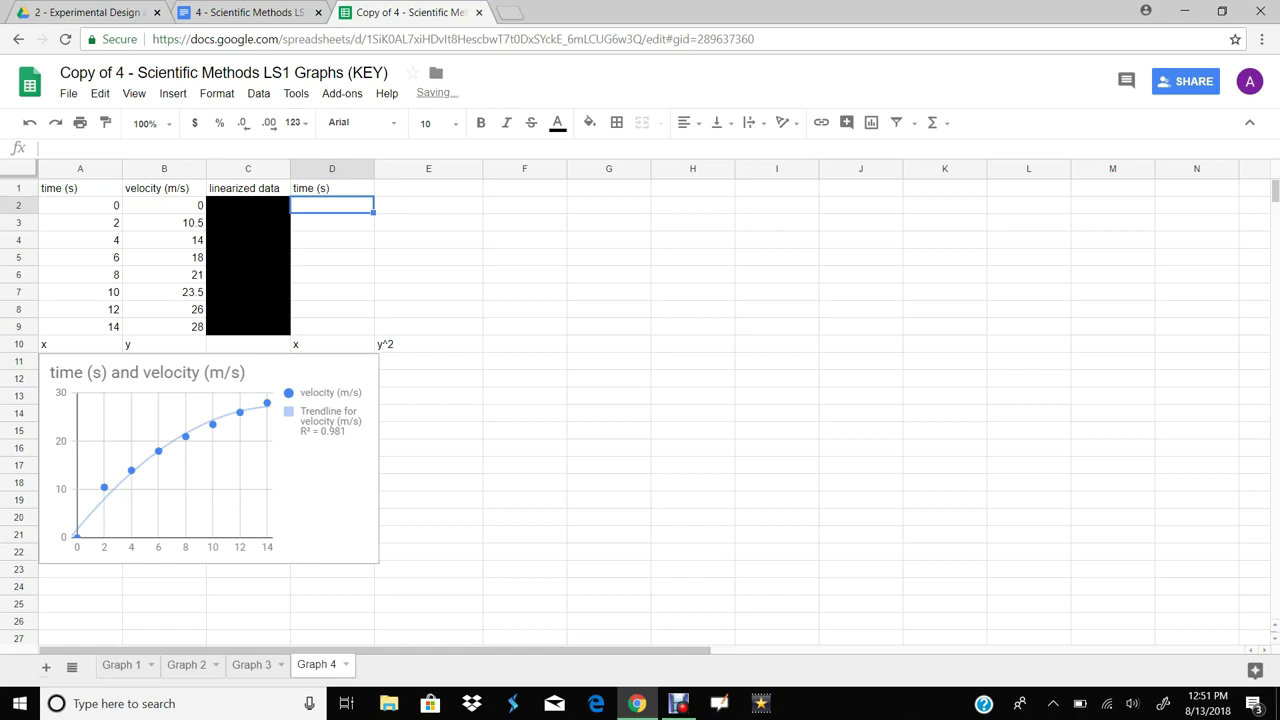
text(=A2)
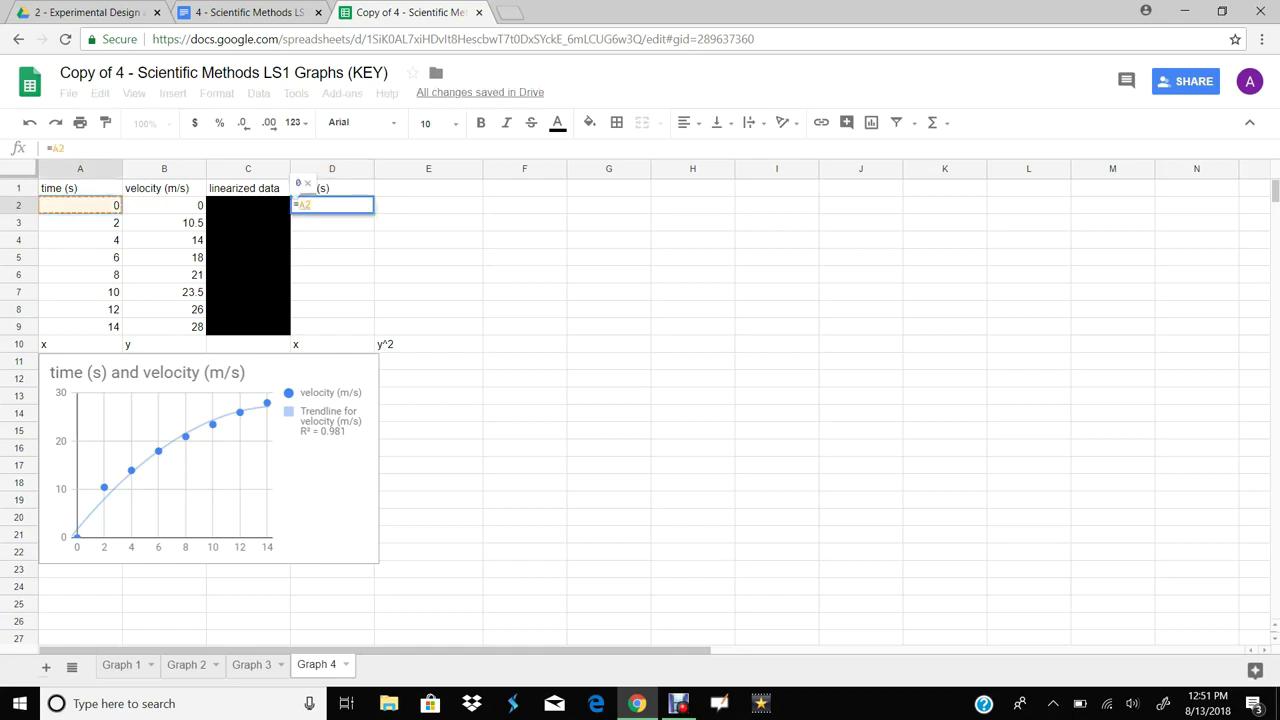
key(Return)
key(Up)
key(shift+Down)
key(shift+Down)
key(shift+Down)
key(shift+Down)
key(shift+Down)
key(shift+Down)
key(shift+Down)
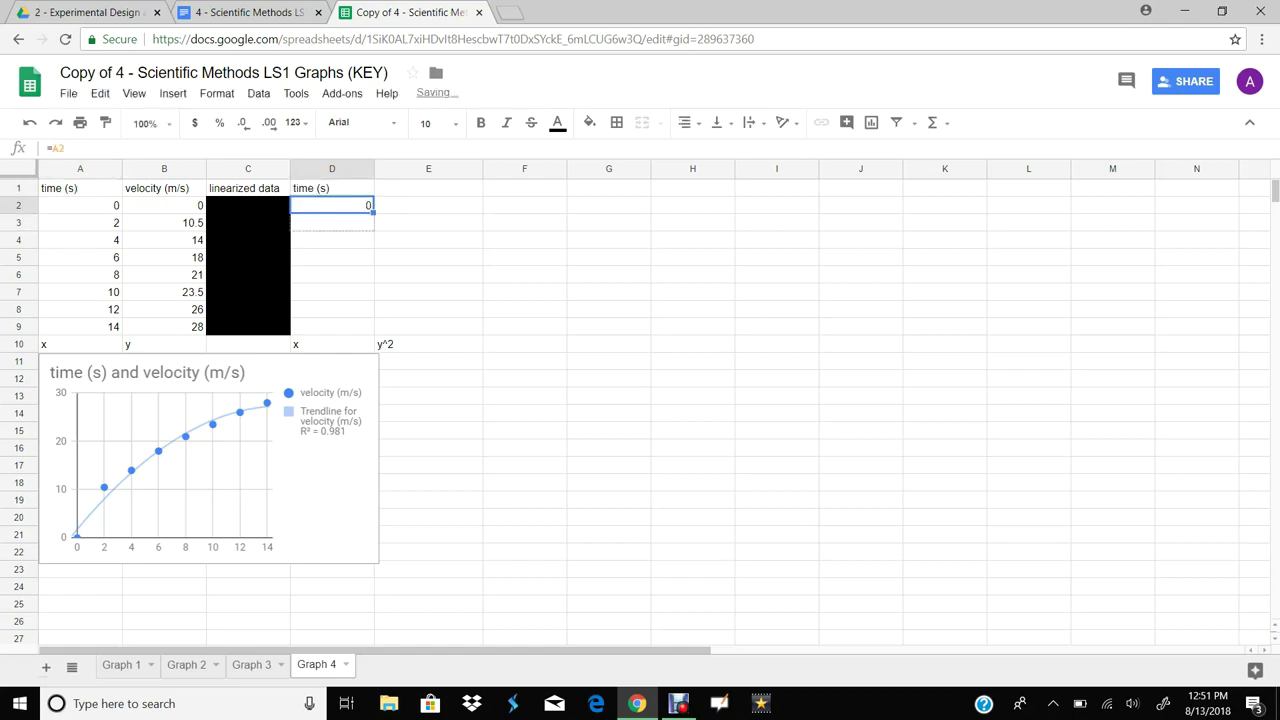
key(ctrl+d)
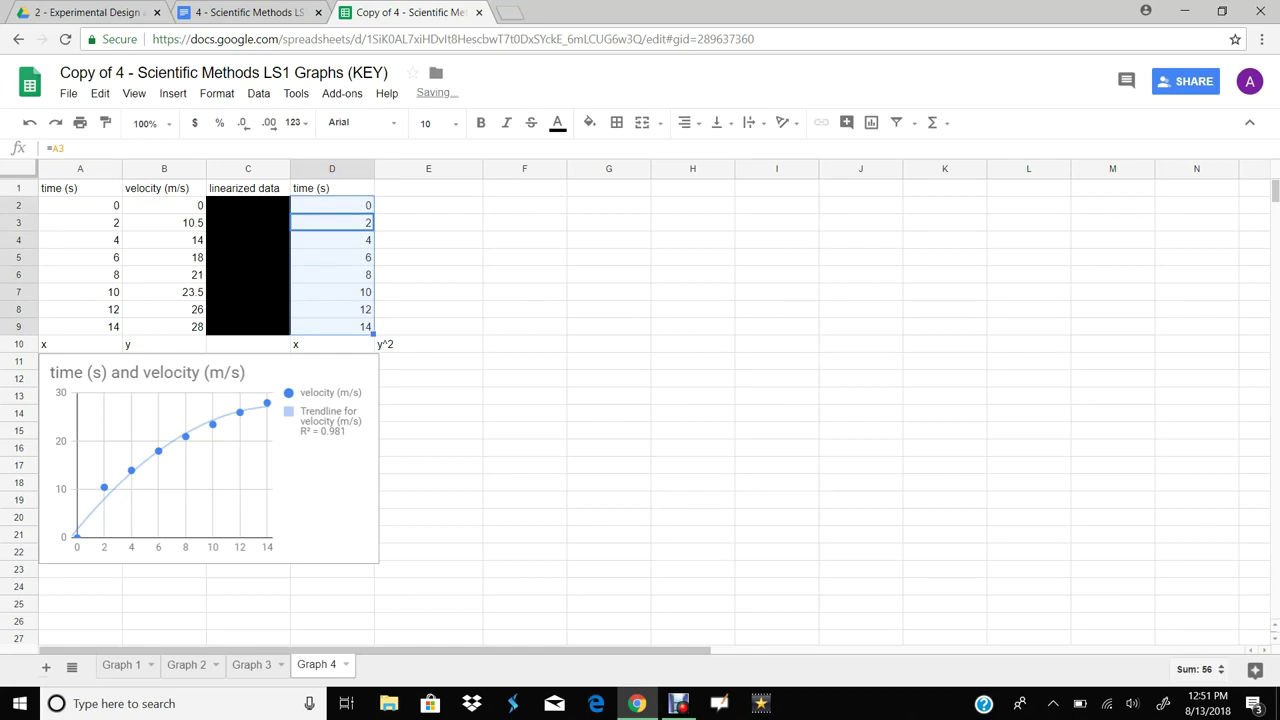
Step: Enter the header velocity^2 (m^2/s^2) in E1
click(428, 205)
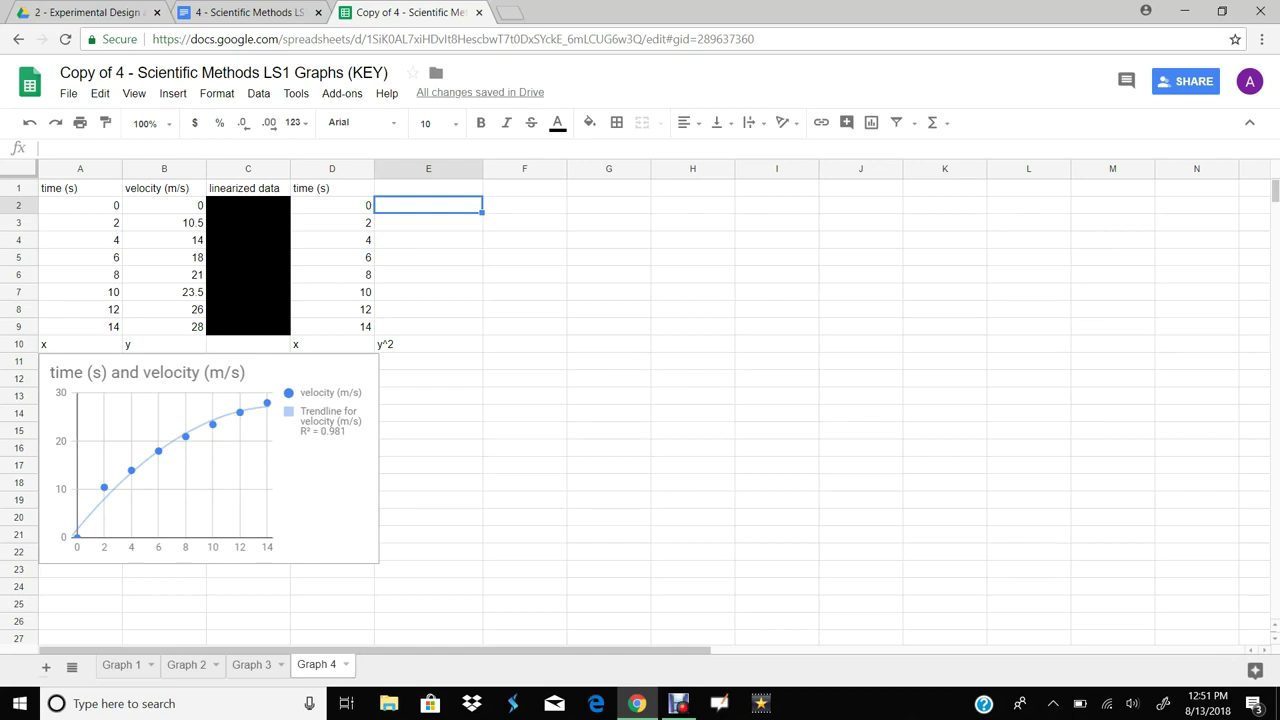
click(332, 205)
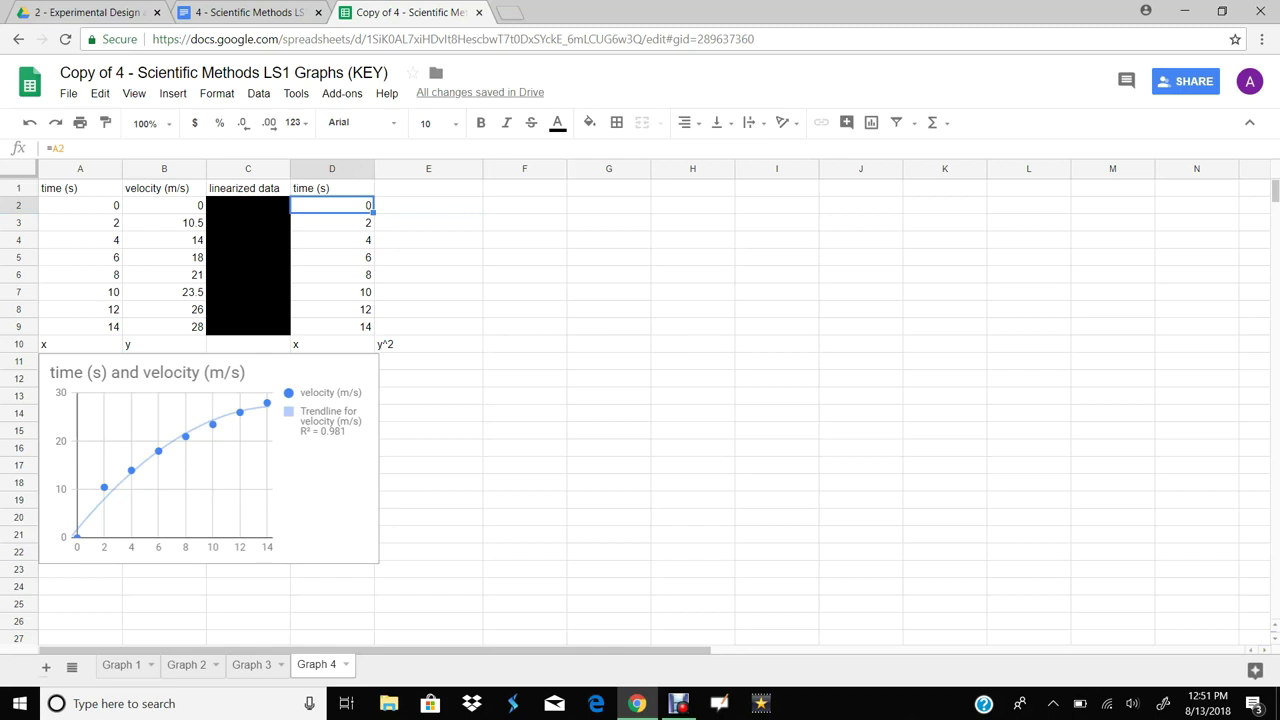
click(428, 188)
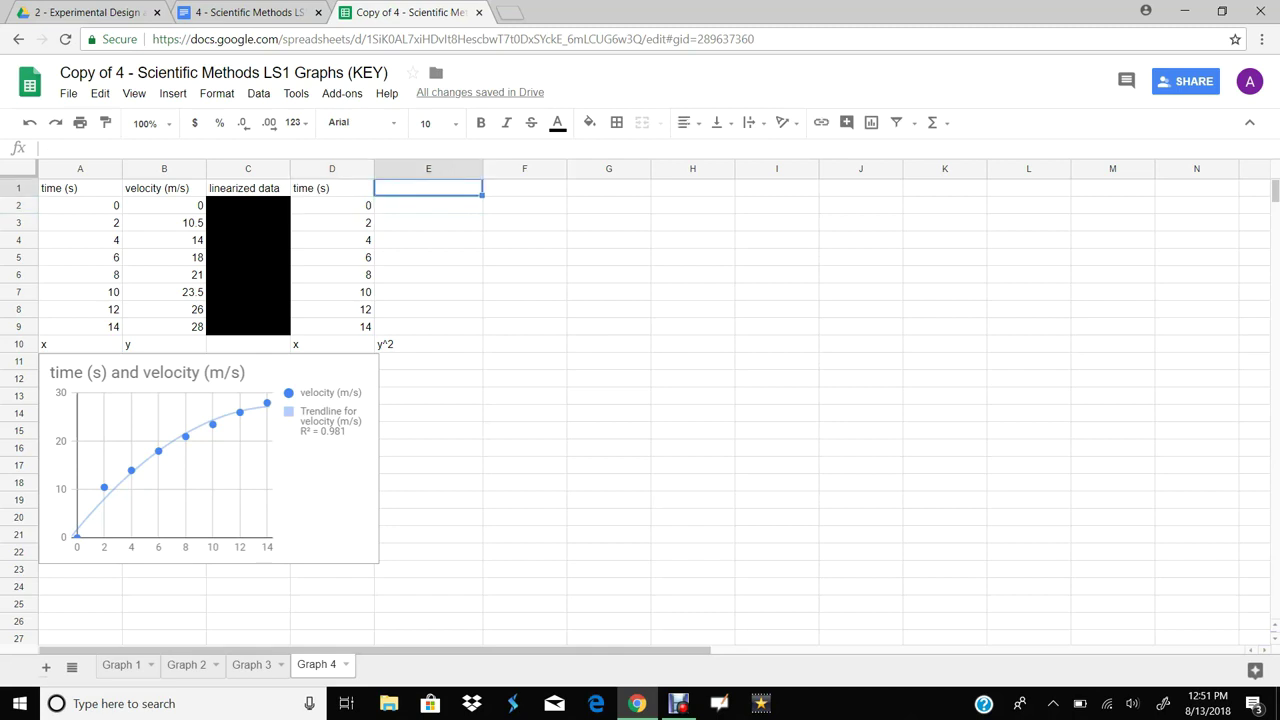
text(vel)
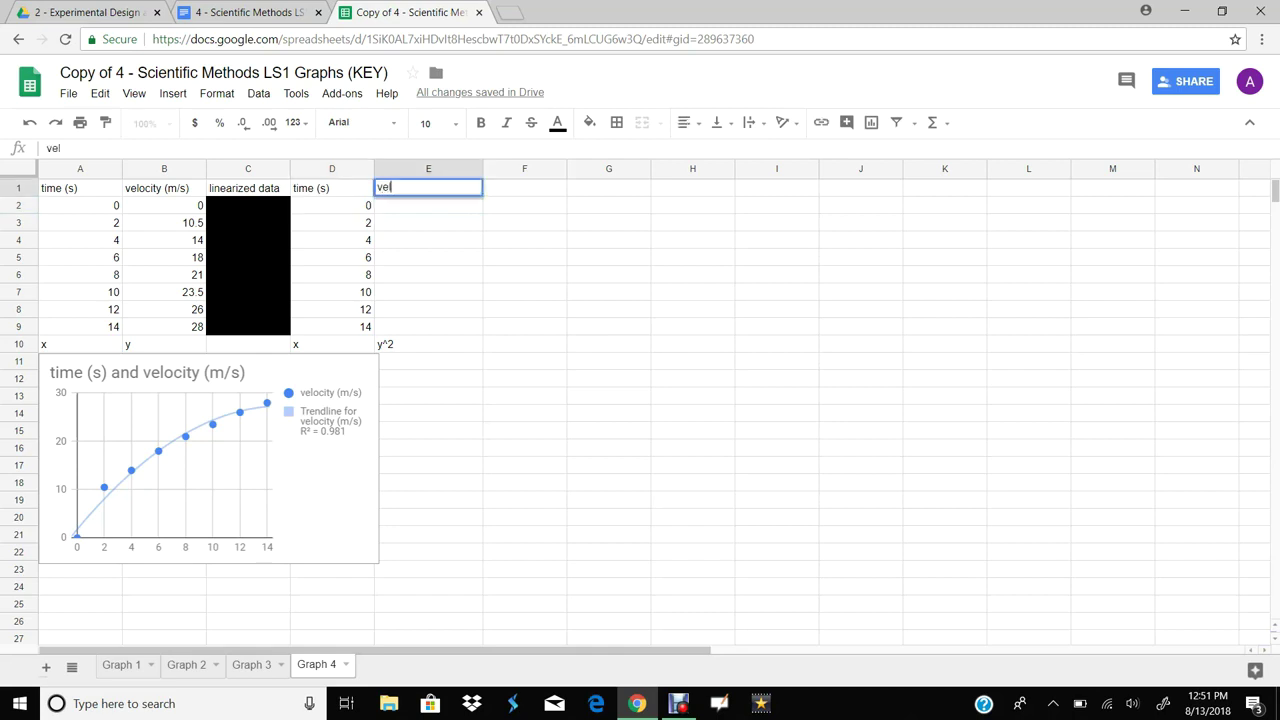
text(ocity^2 ()
text(m^2/s^2)
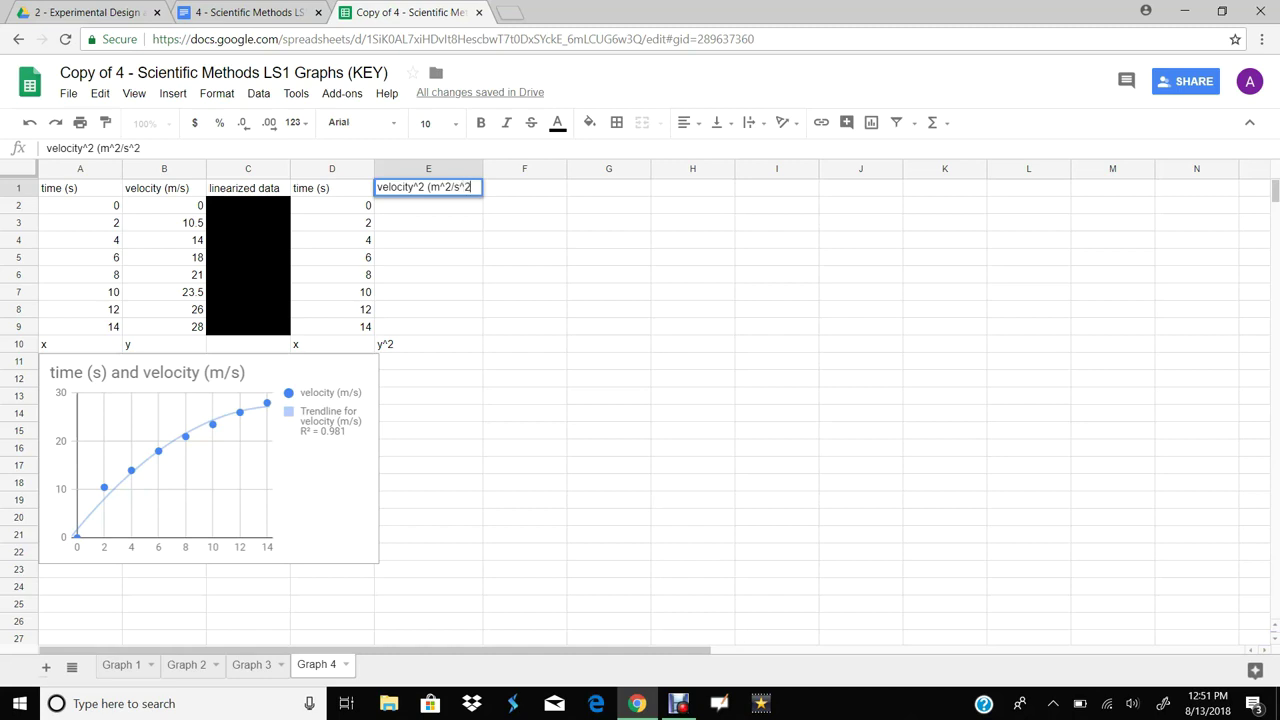
text())
key(Return)
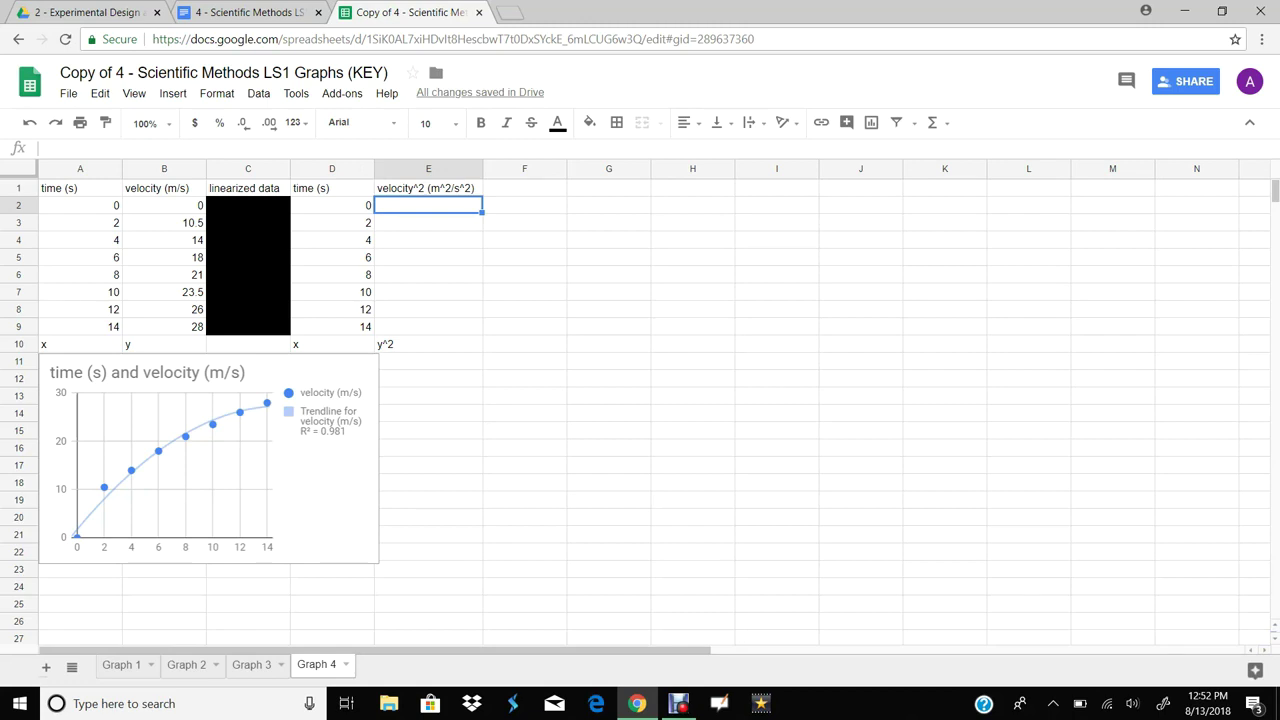
Step: Square the velocities in column E by entering =B2^2 in E2 and filling it down to E9
text(=)
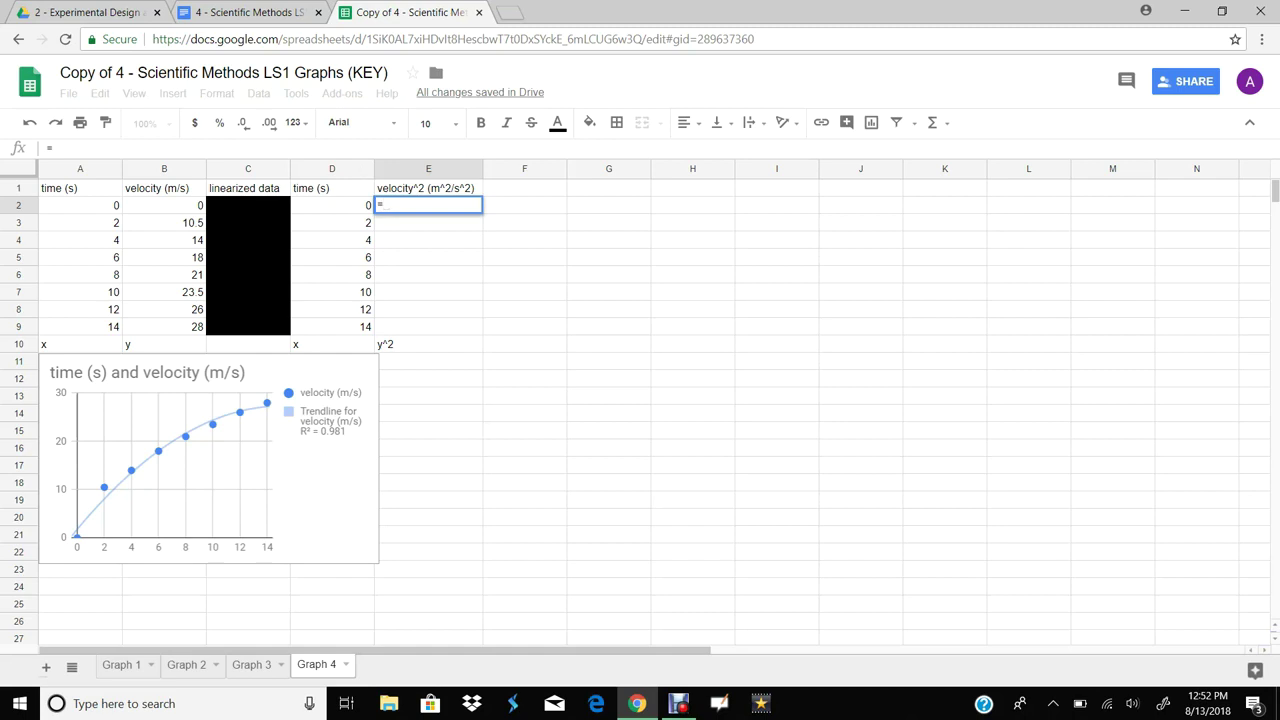
click(164, 205)
text(^)
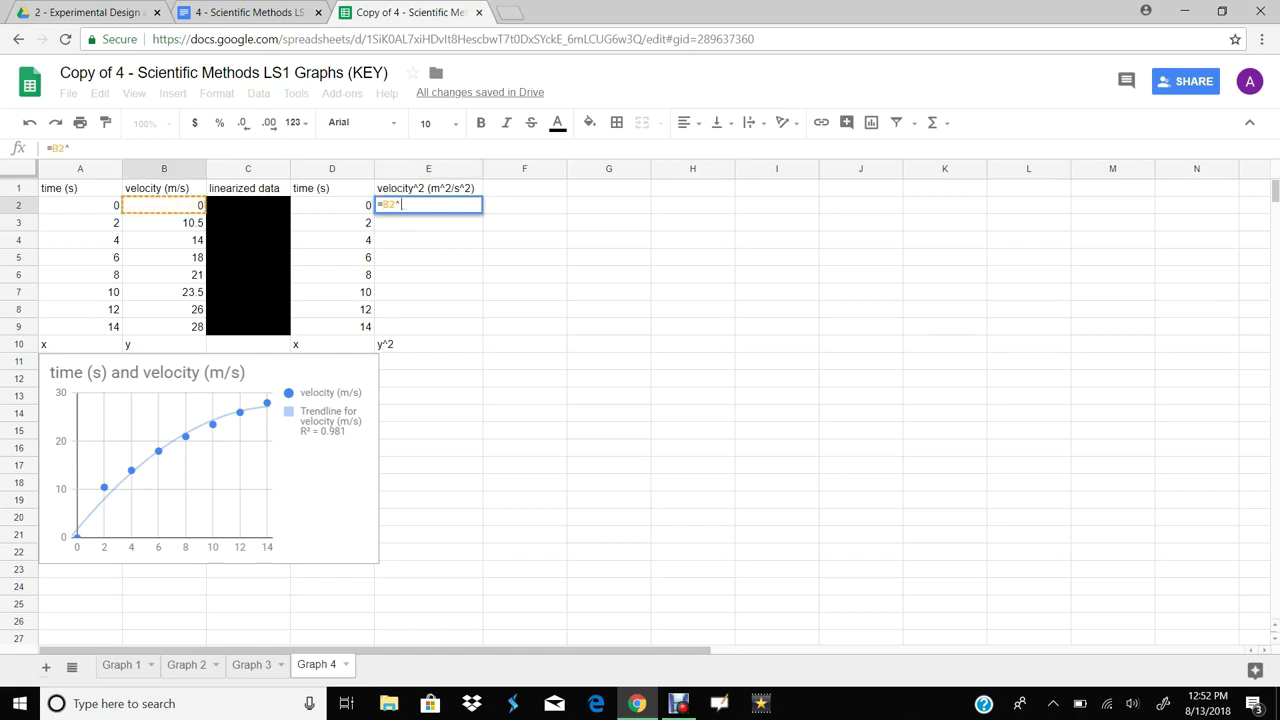
text(2)
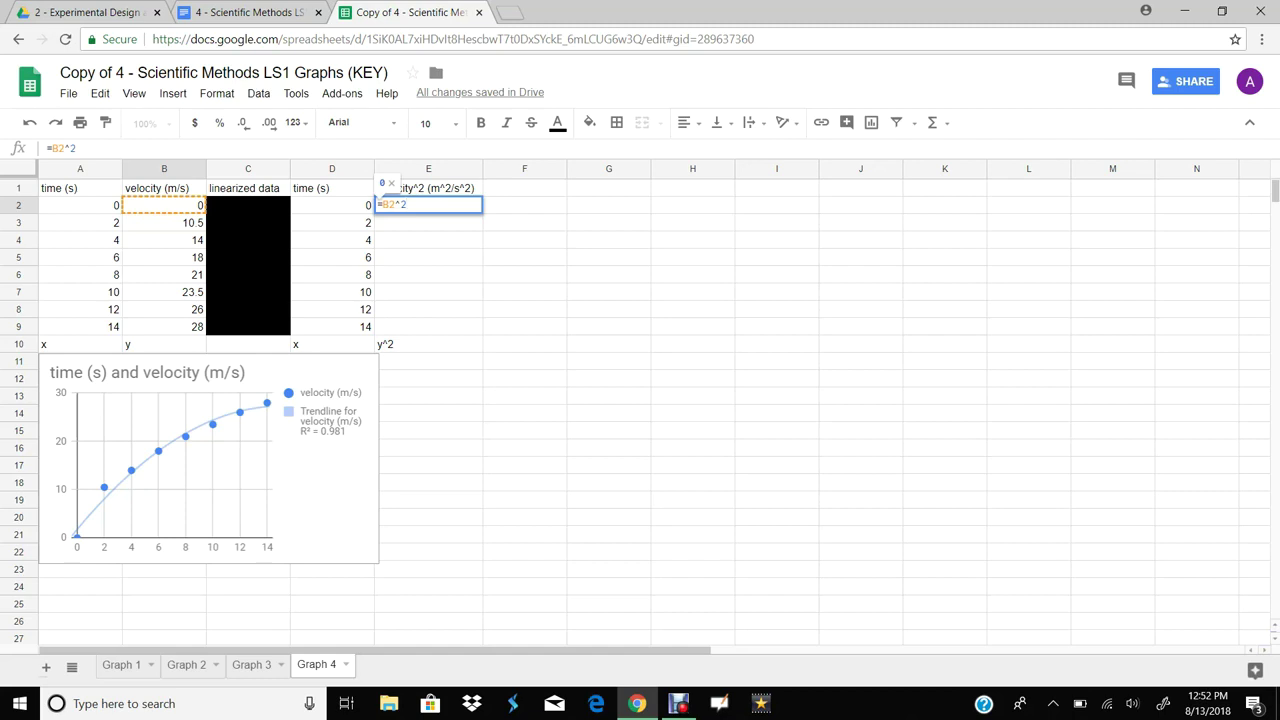
key(Return)
click(428, 205)
drag(481, 213, 481, 329)
click(608, 274)
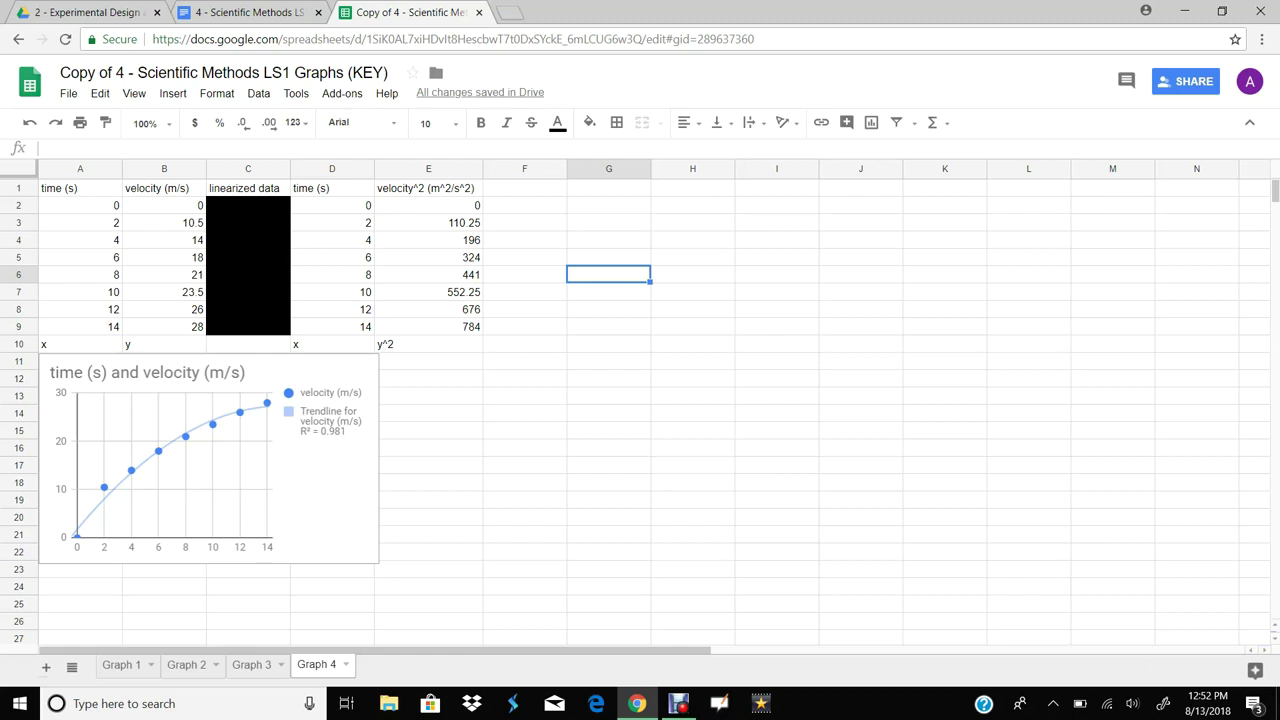
Step: Insert a scatter chart of D1:E9 that uses column D as labels
click(525, 257)
drag(332, 188, 440, 327)
click(871, 122)
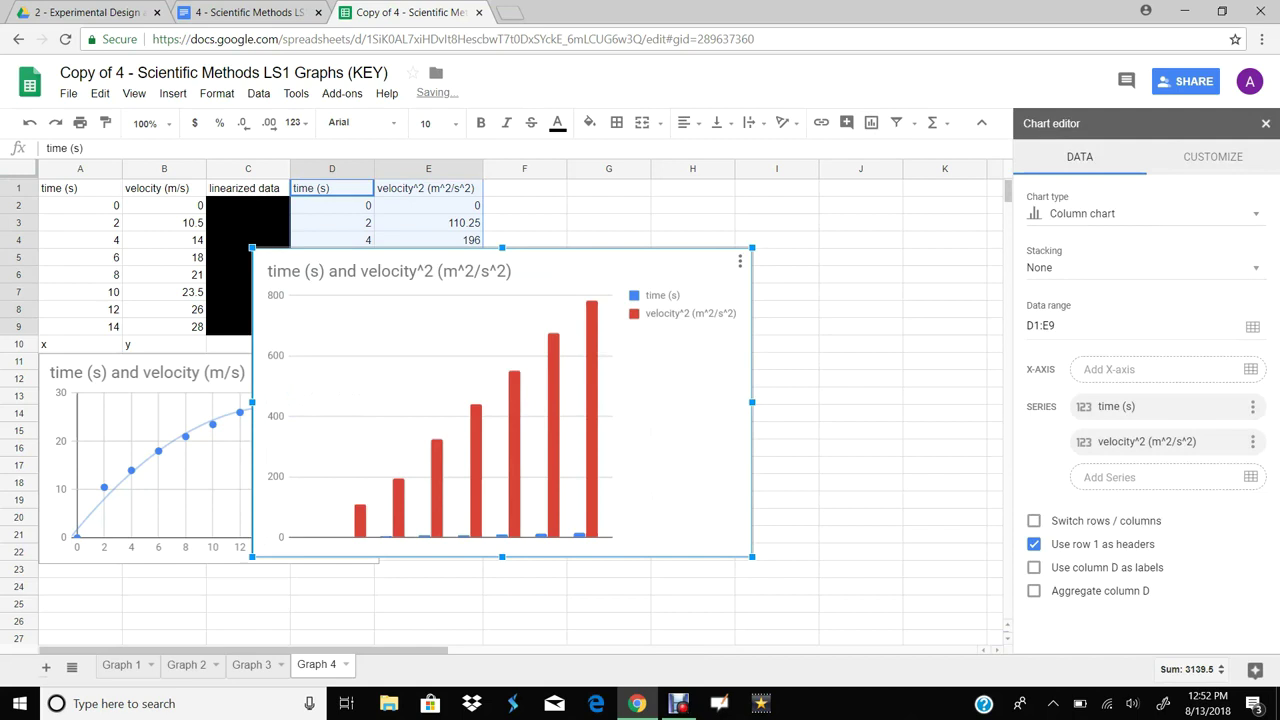
click(1034, 567)
click(1144, 214)
scroll(1140, 430, down, 5)
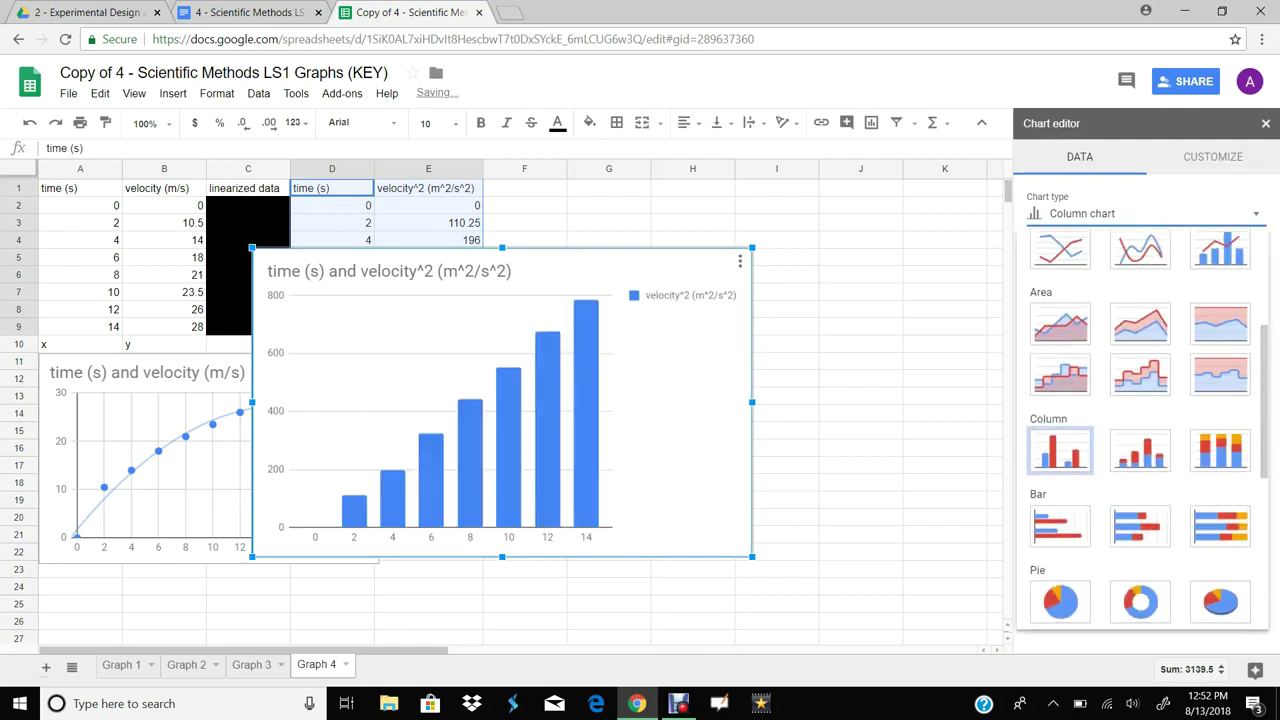
click(1060, 508)
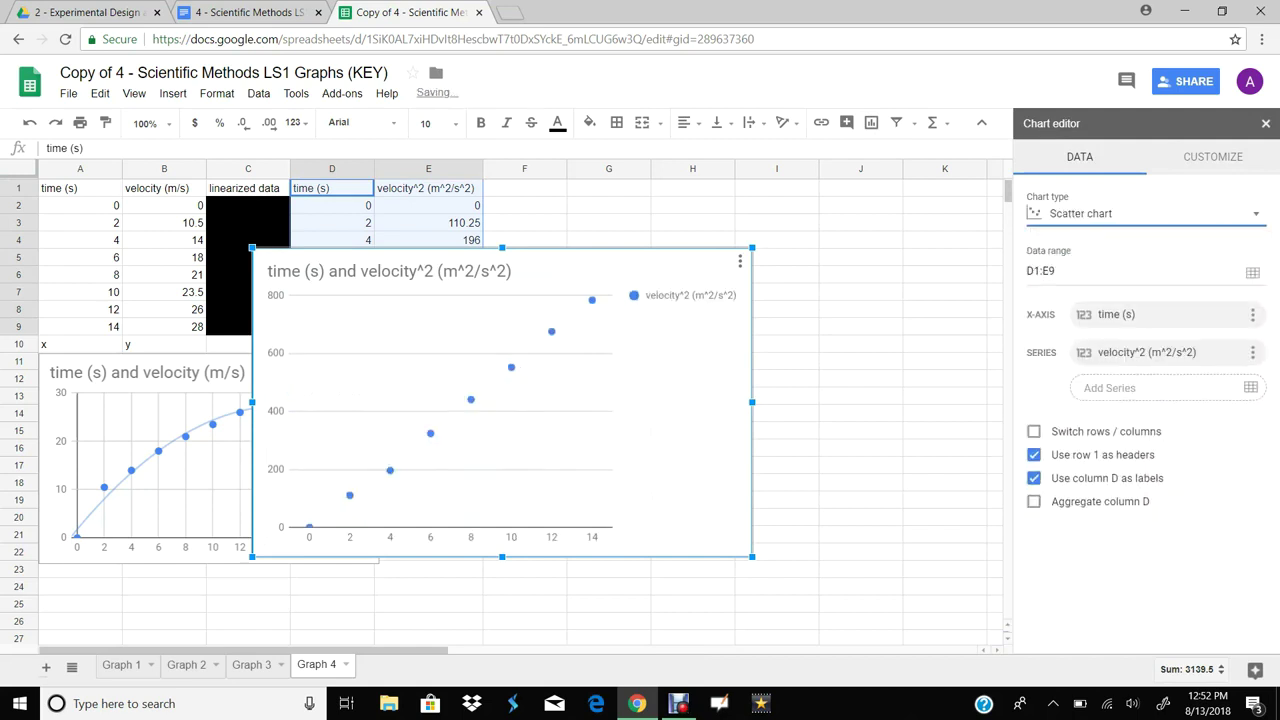
Step: Stop treating the time and velocity^2 chart's horizontal axis labels as text
click(1212, 157)
click(1062, 335)
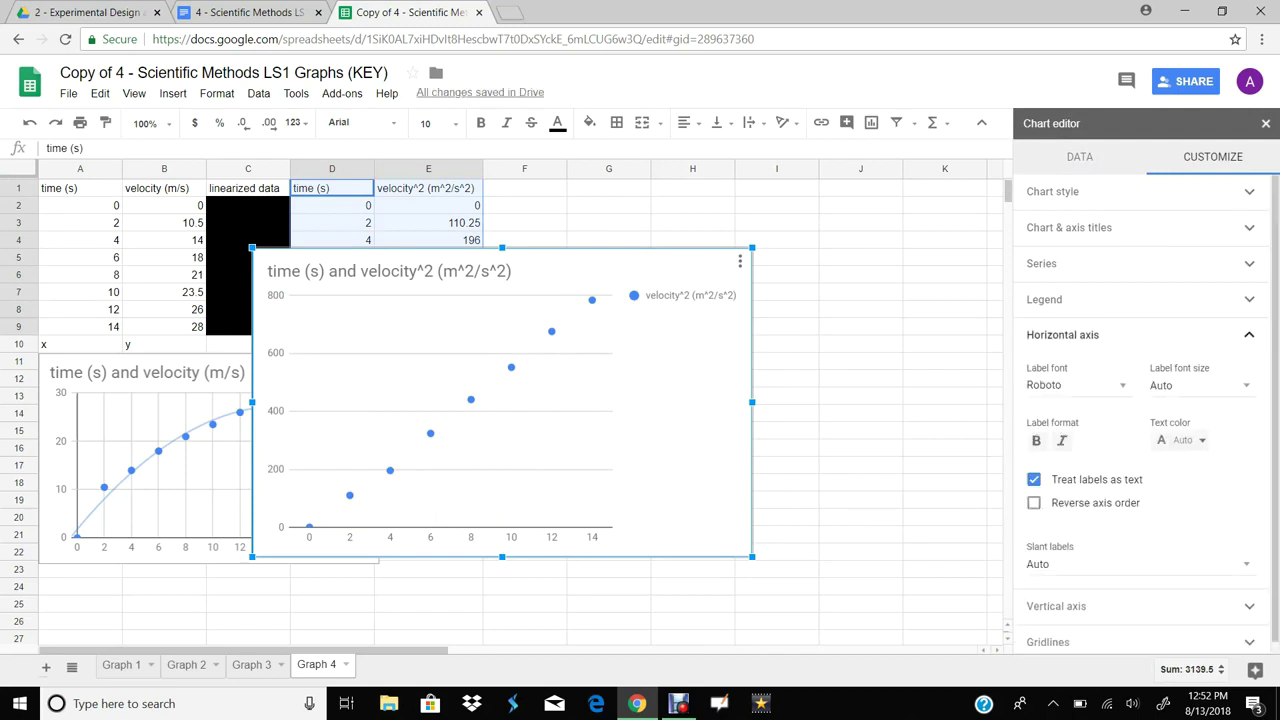
click(1034, 480)
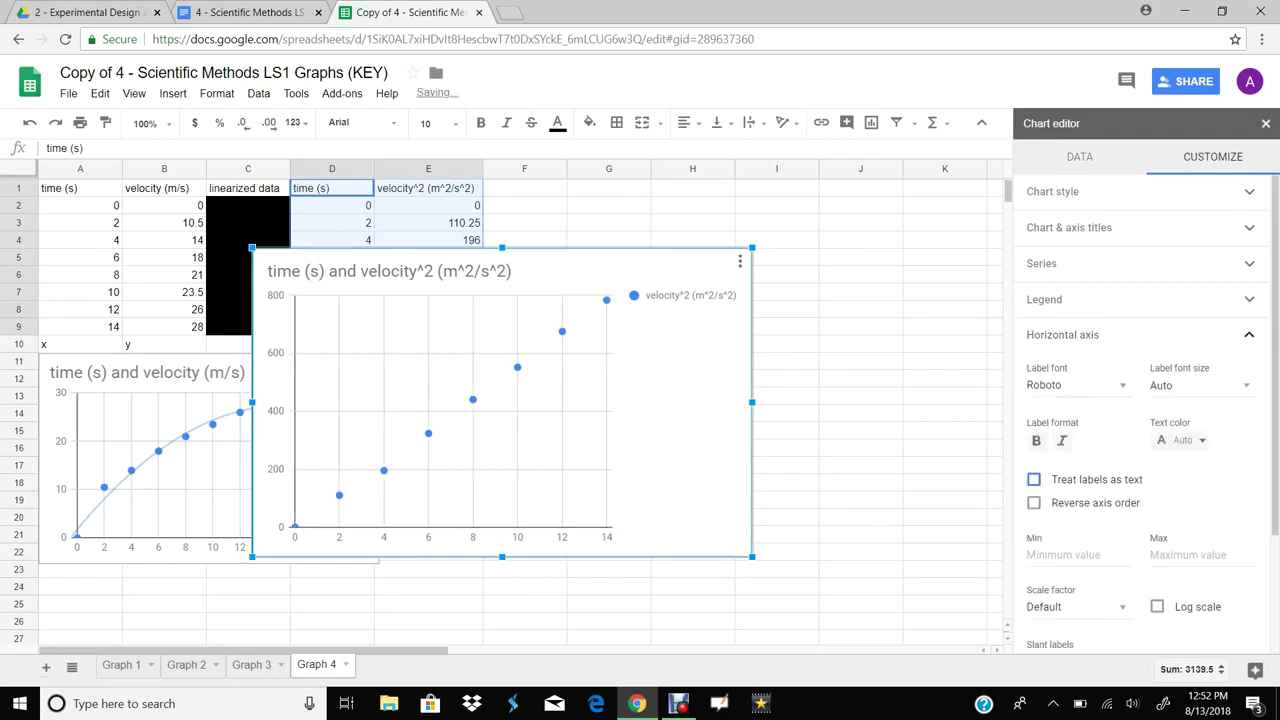
Step: Add a linear trendline to the velocity^2 series with R² shown and its label set to Use Equation
click(1069, 228)
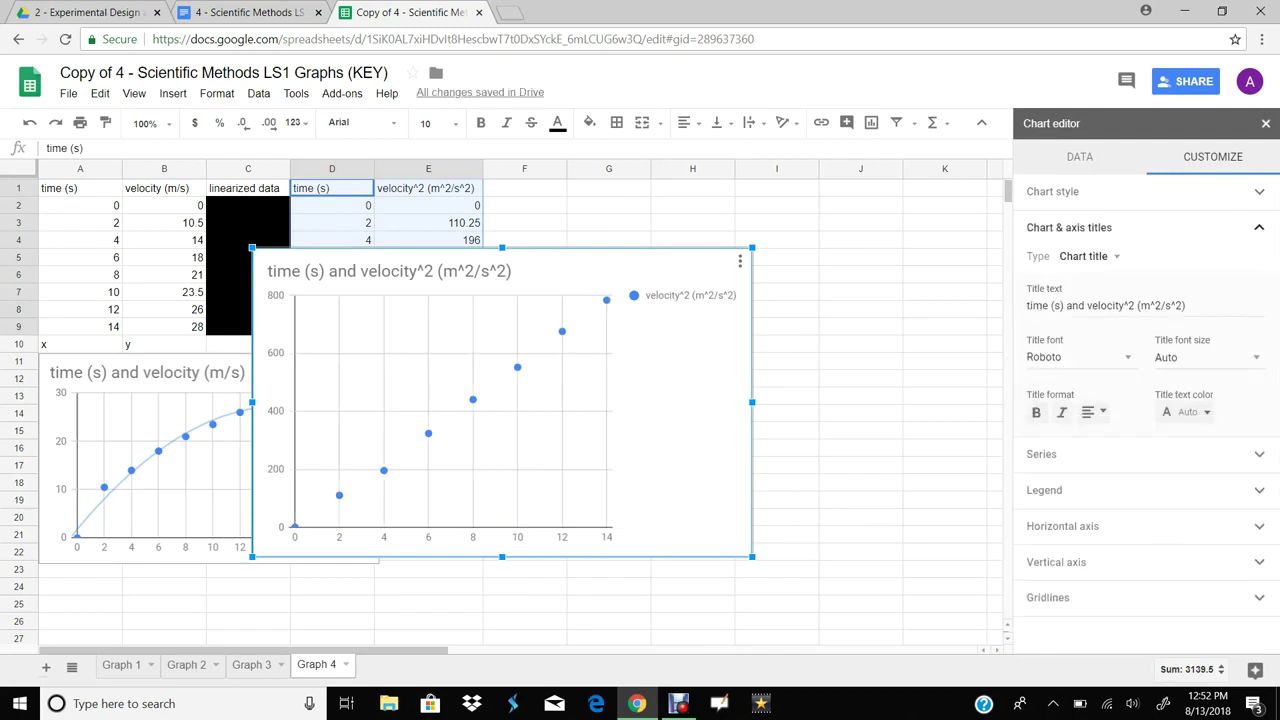
click(1041, 454)
click(1034, 482)
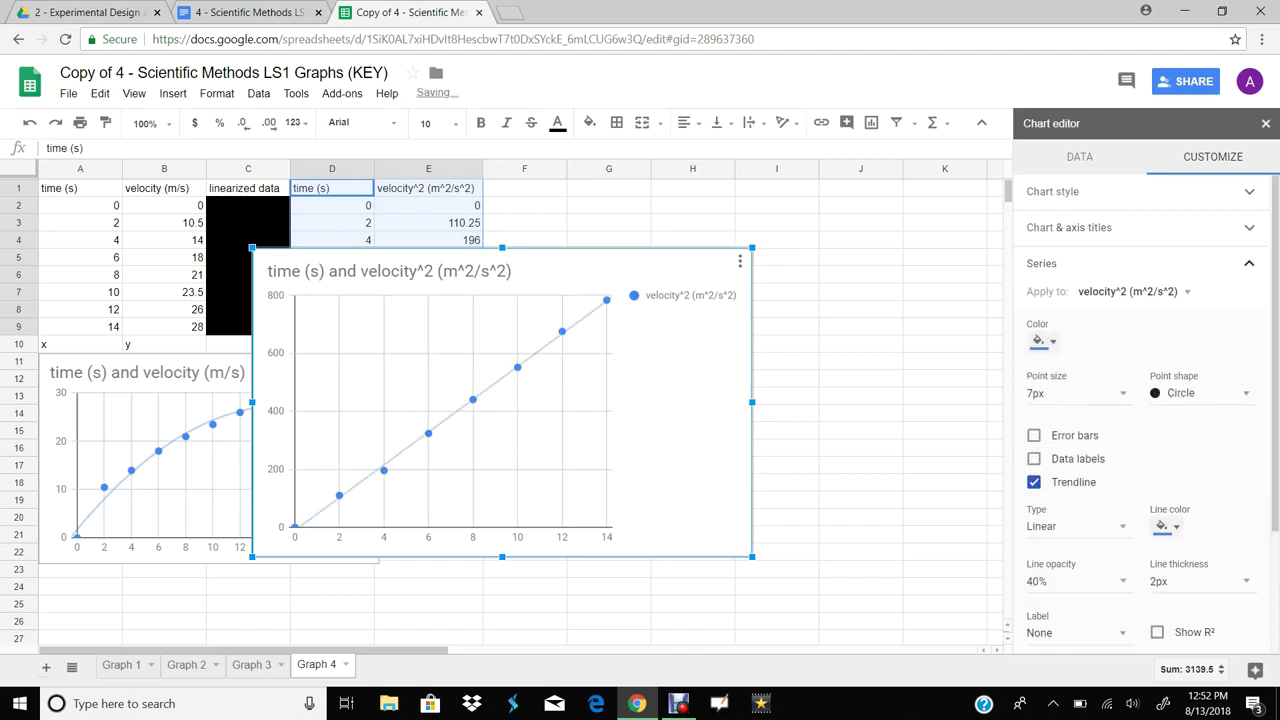
click(1157, 632)
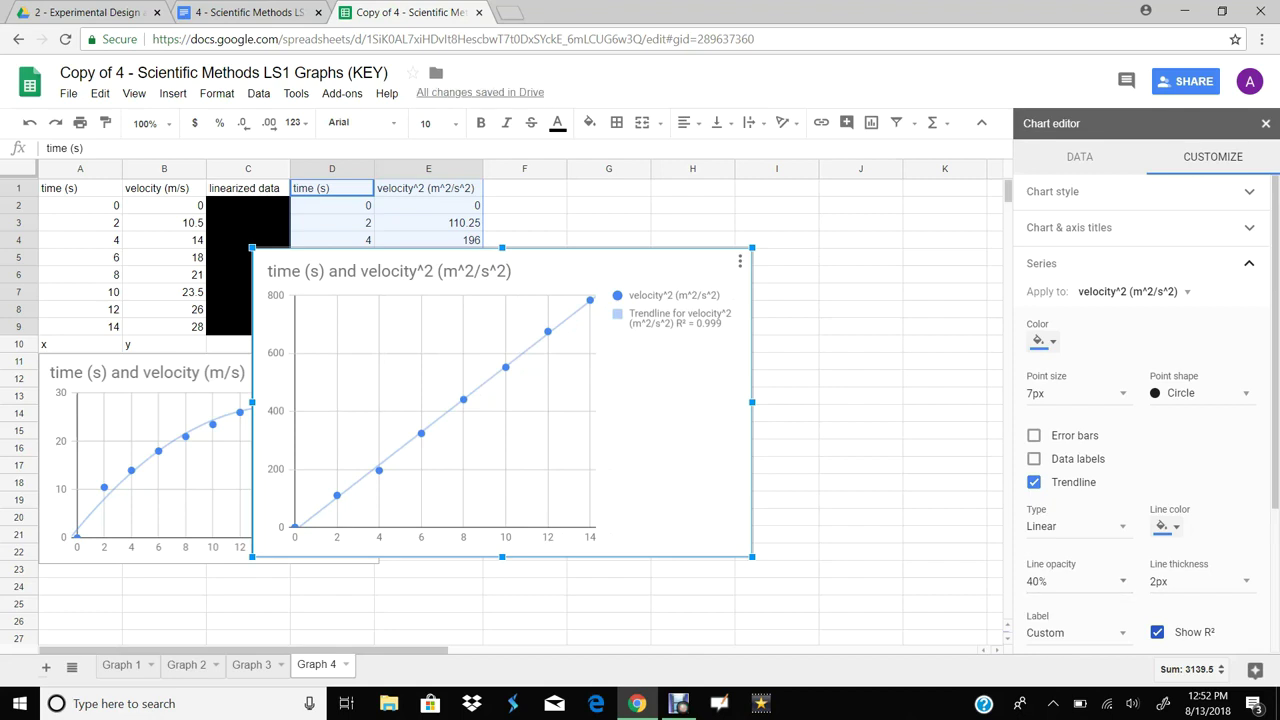
scroll(1075, 555, down, 1)
click(1075, 549)
click(1072, 557)
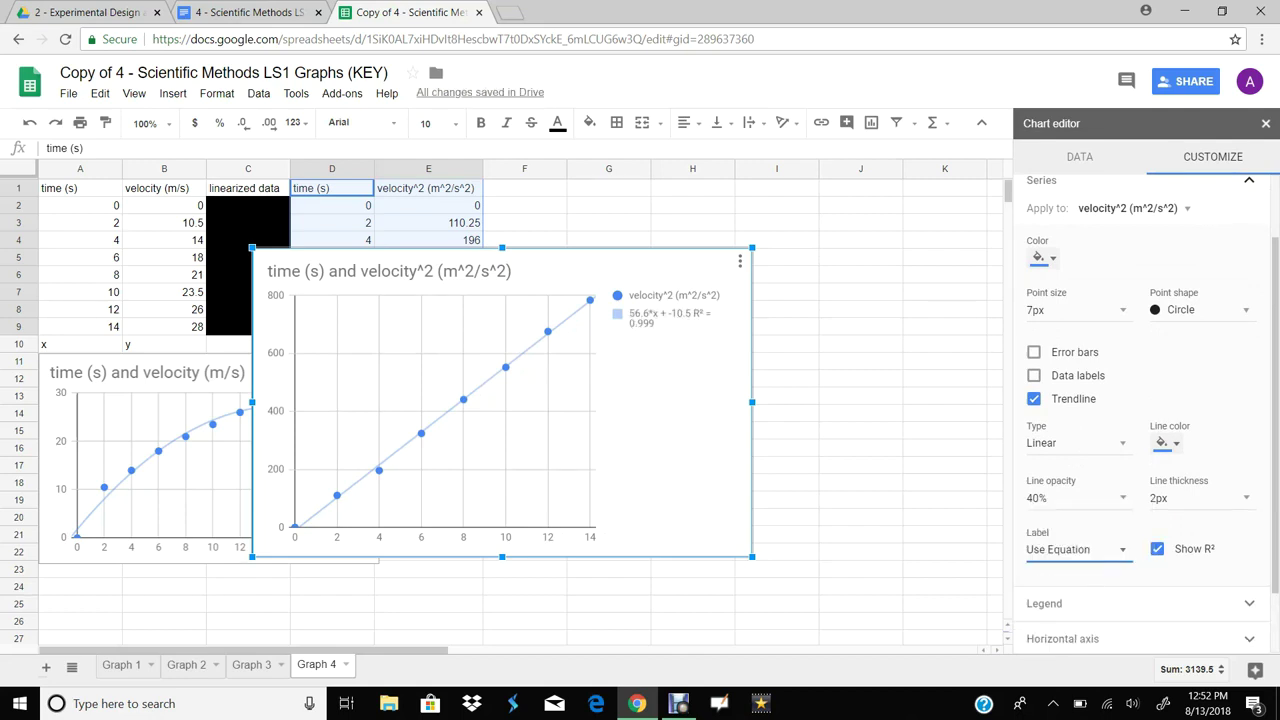
Step: Title the velocity^2 chart's horizontal axis "Time (s)"
scroll(1147, 410, up, 1)
scroll(1140, 410, up, 1)
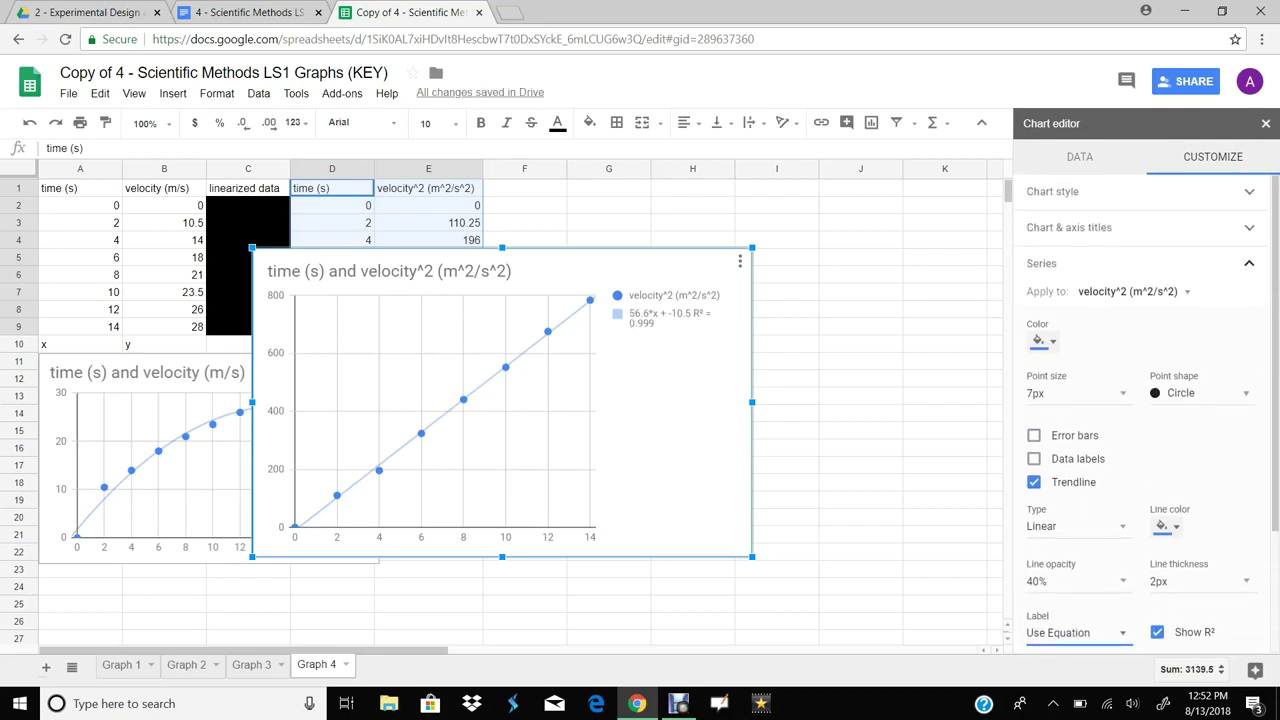
click(1140, 228)
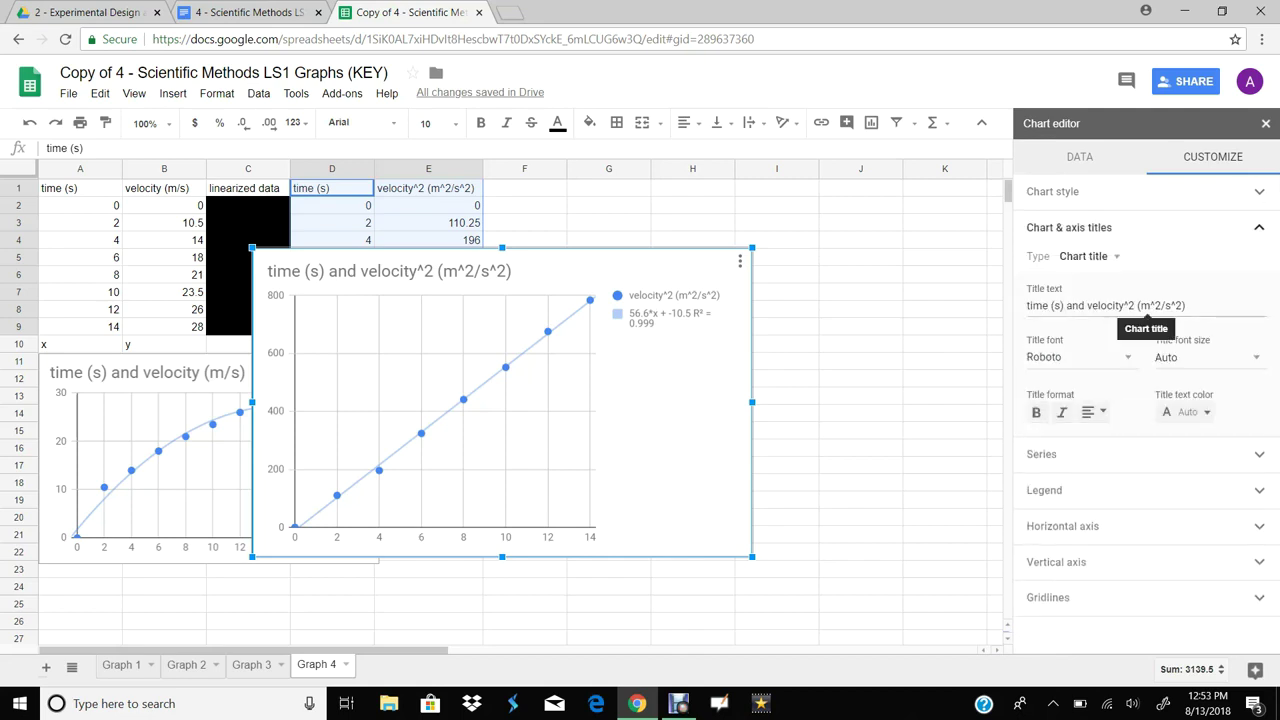
click(1090, 256)
click(1100, 304)
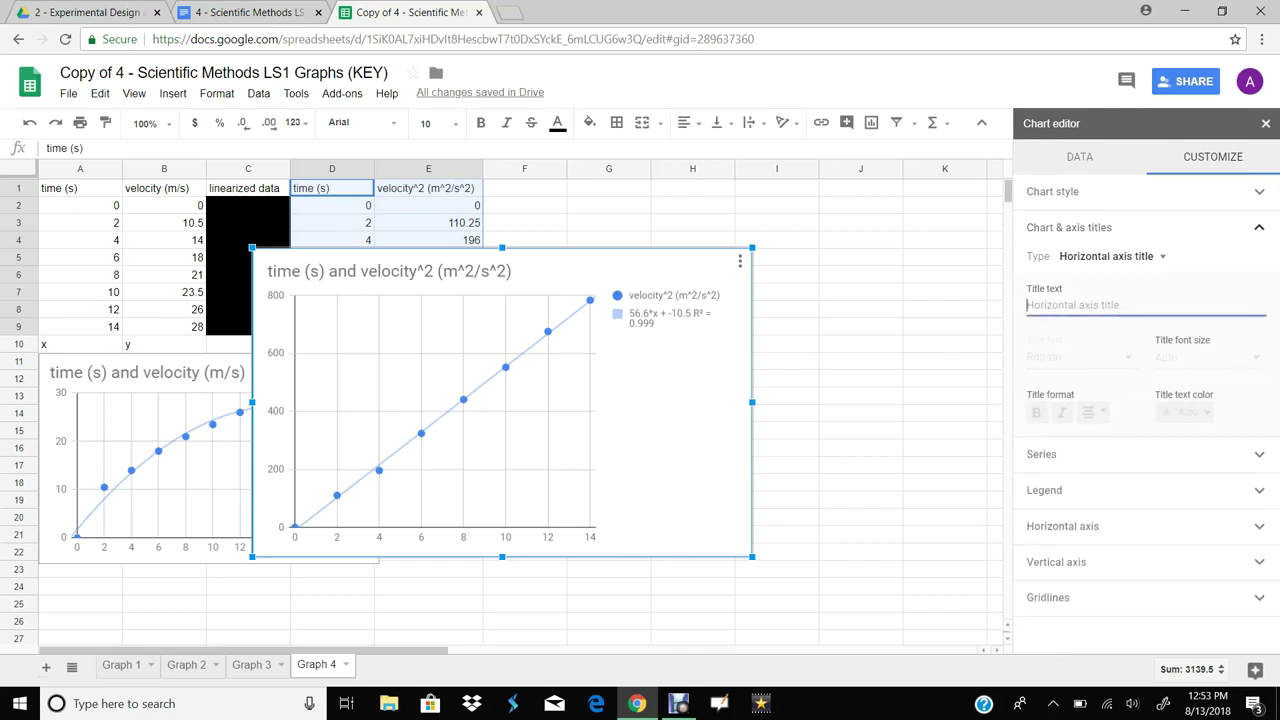
text(Time (s))
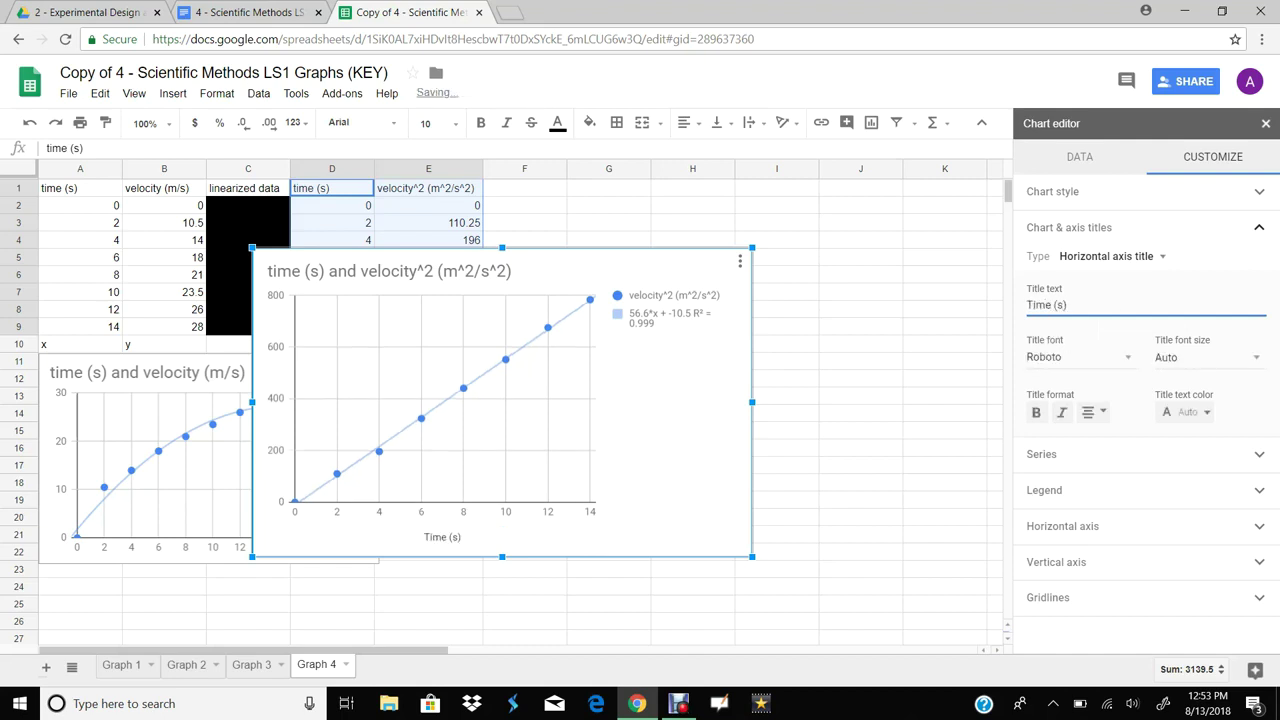
Step: Title the velocity^2 chart's vertical axis "Velocity^2 (^2/s^2)"
click(1113, 257)
click(1124, 280)
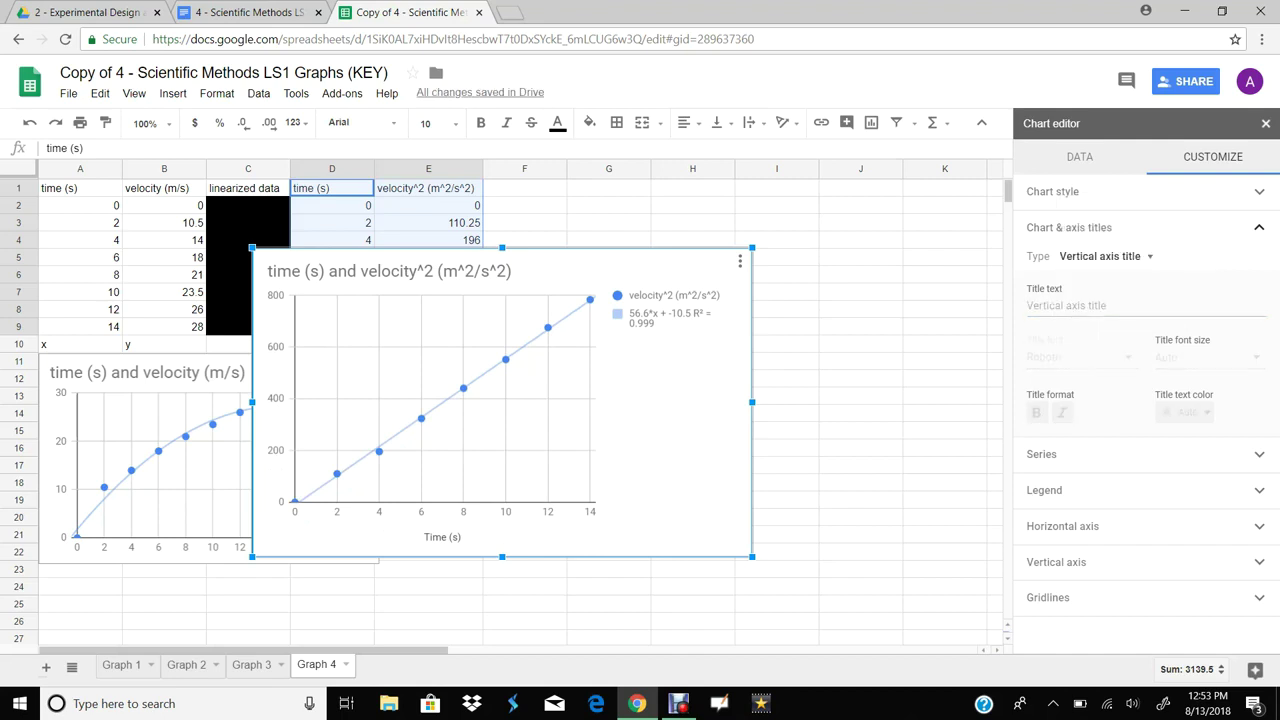
text(Velocit)
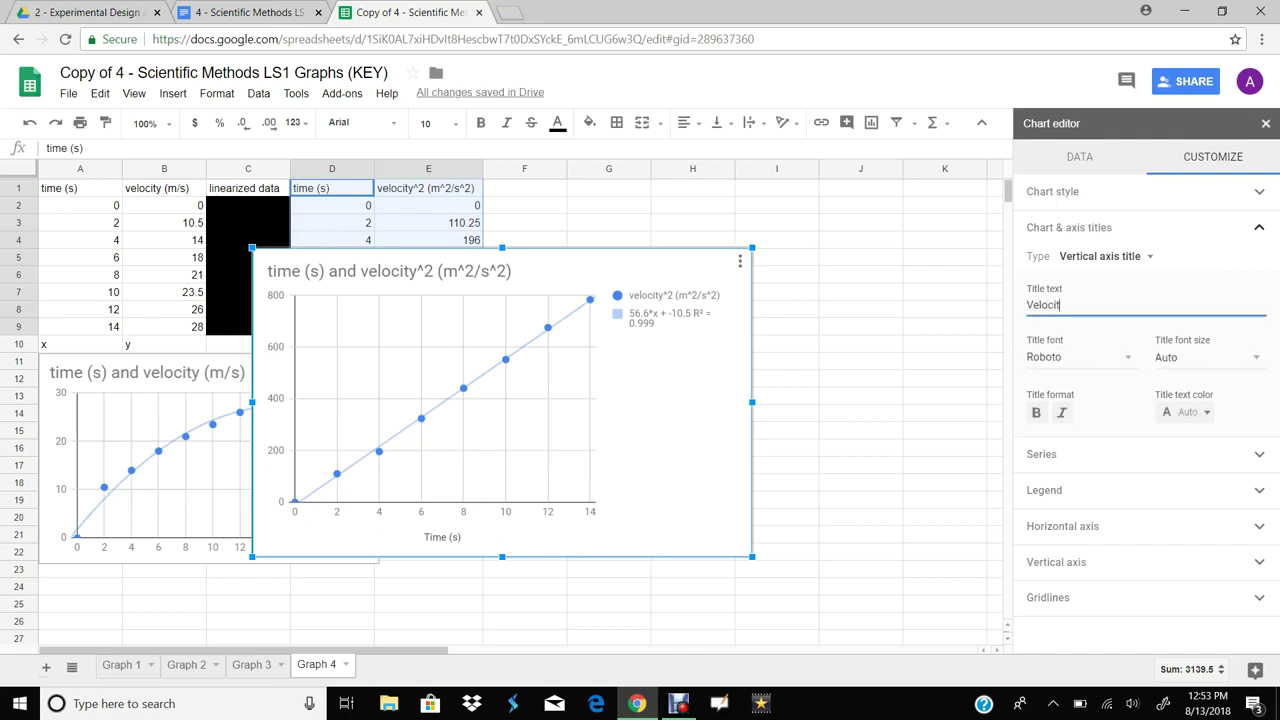
text(y^2 (m)
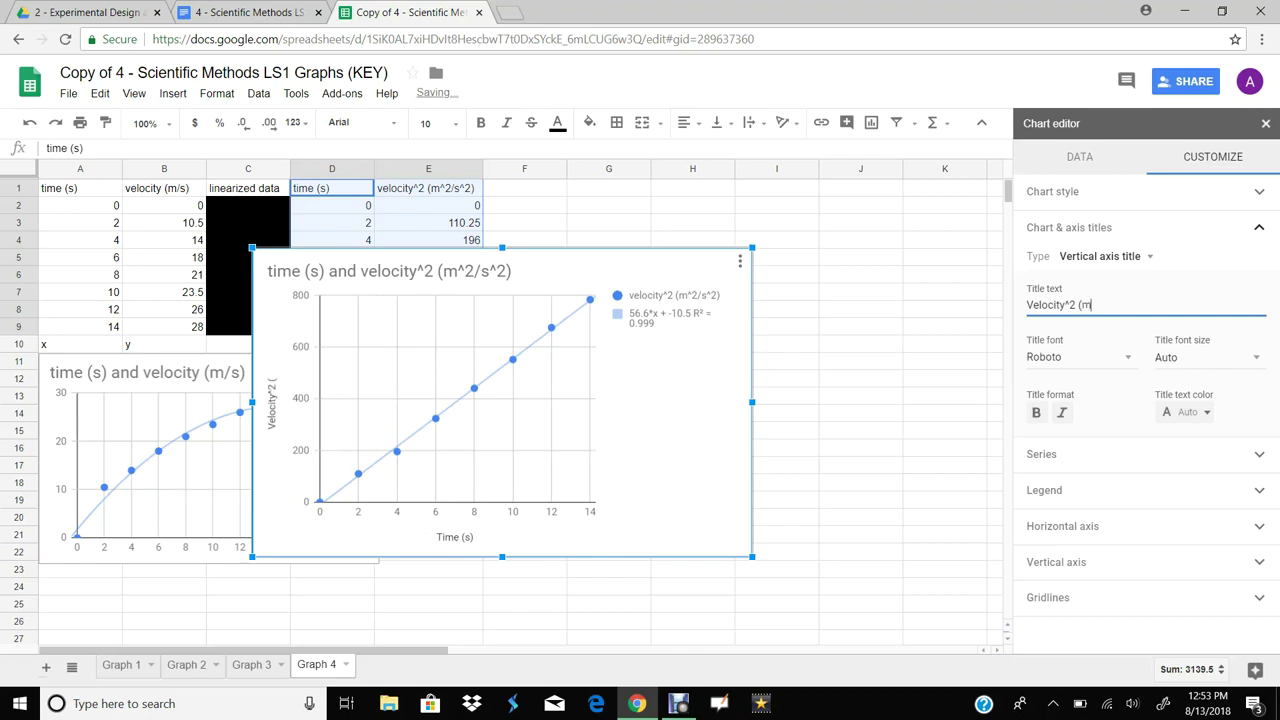
key(BackSpace)
text(^2/s^2))
Step: Change the chart title of the velocity^2 chart to "velocity^2 vs. time"
click(1105, 257)
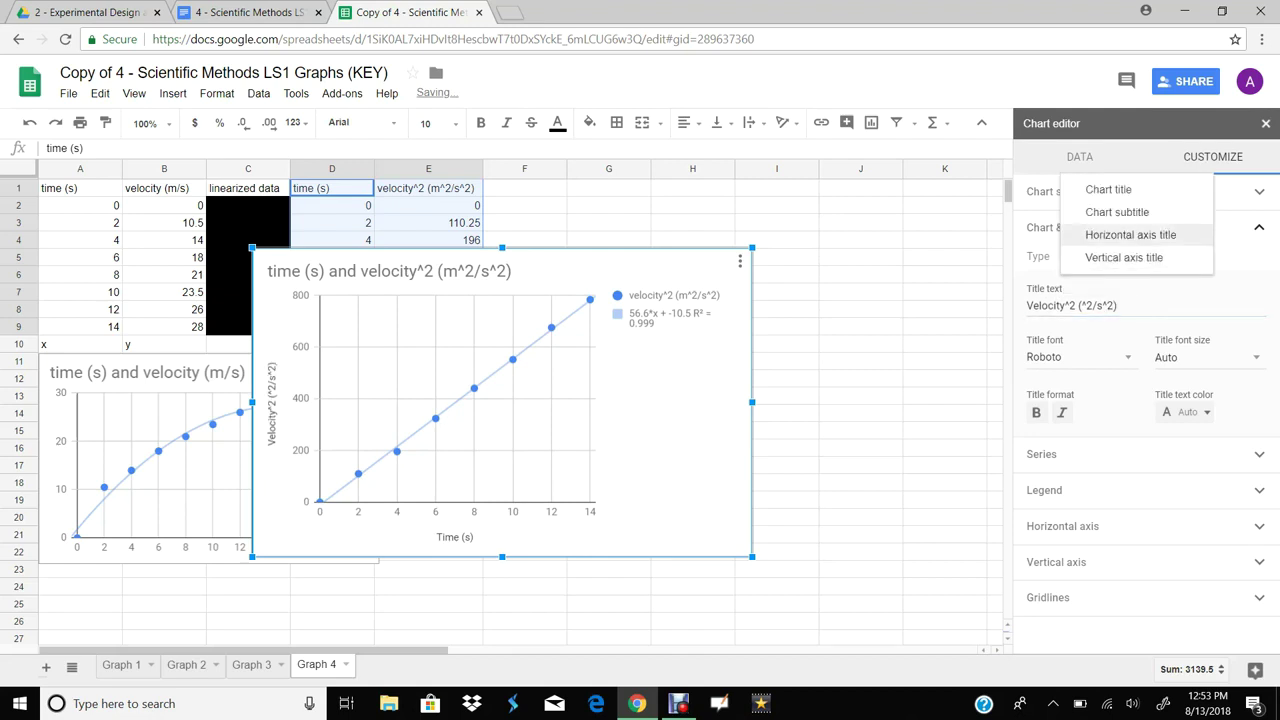
click(1108, 189)
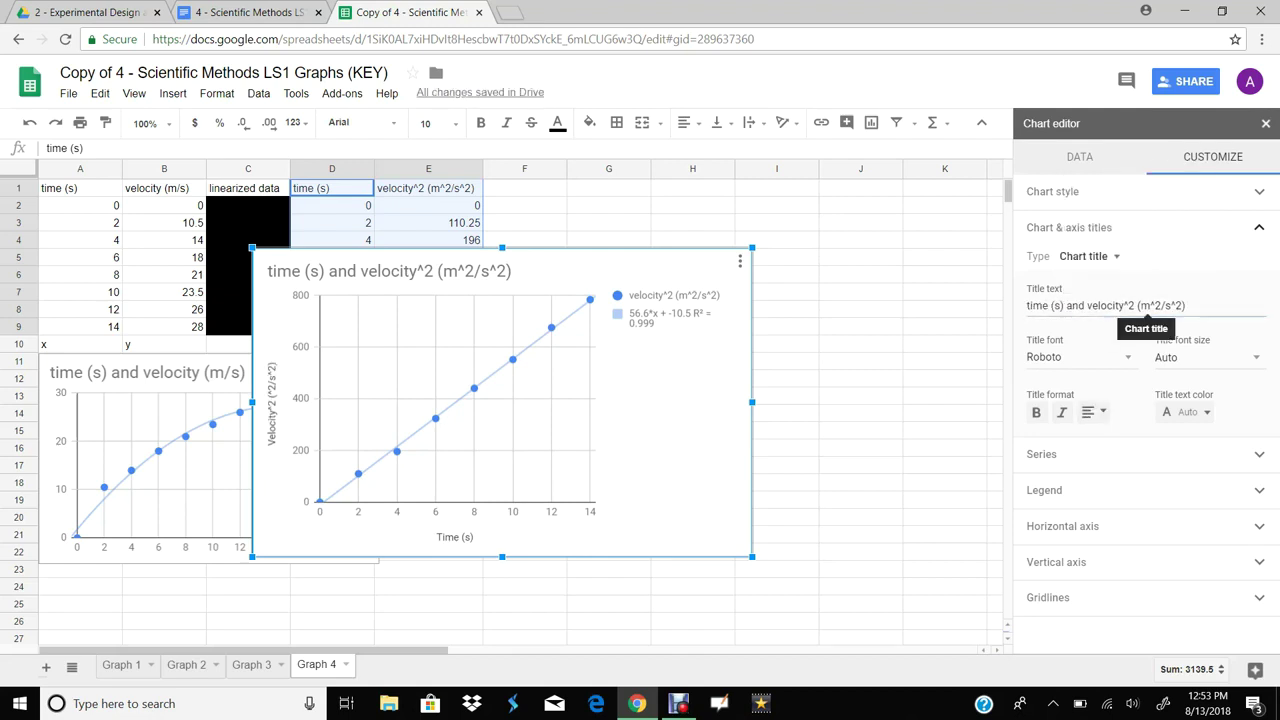
drag(1188, 305, 1026, 305)
click(1086, 305)
key(BackSpace)
key(BackSpace)
key(BackSpace)
key(BackSpace)
key(BackSpace)
key(BackSpace)
key(BackSpace)
key(BackSpace)
key(BackSpace)
key(BackSpace)
key(BackSpace)
key(BackSpace)
key(BackSpace)
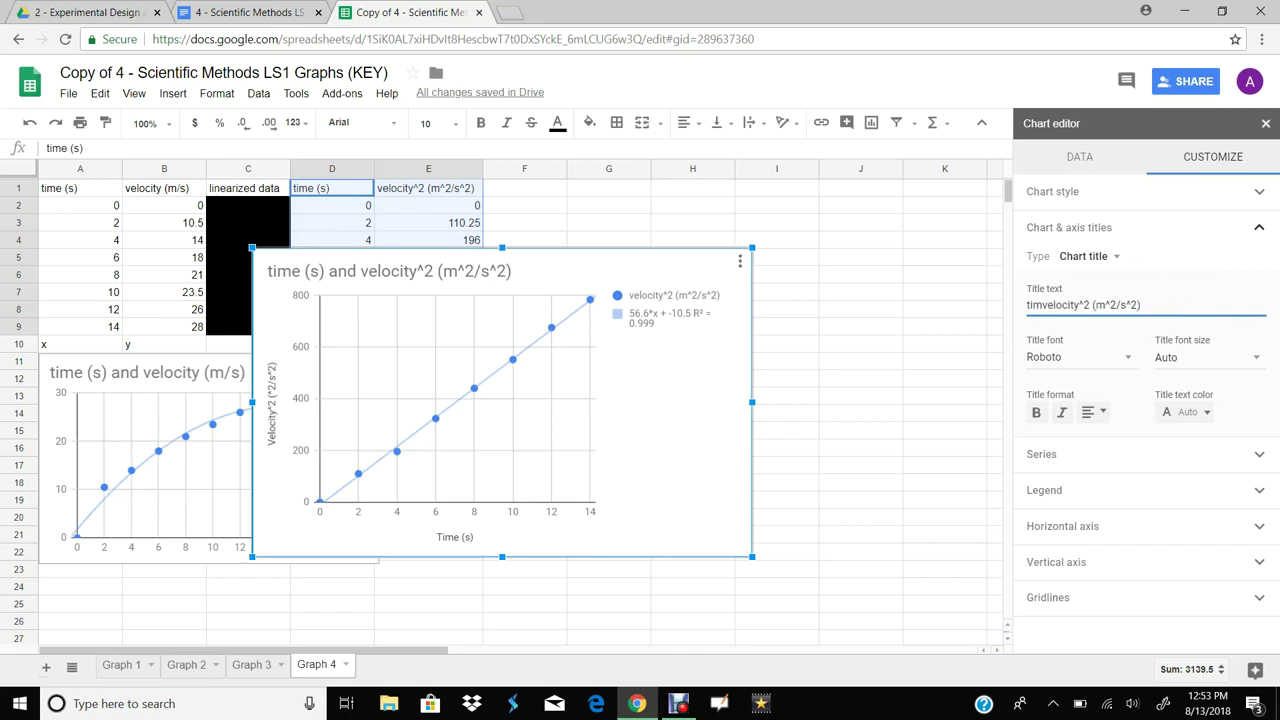
key(BackSpace)
key(BackSpace)
key(BackSpace)
key(BackSpace)
key(BackSpace)
key(BackSpace)
key(BackSpace)
key(BackSpace)
key(BackSpace)
key(BackSpace)
text(vs. time)
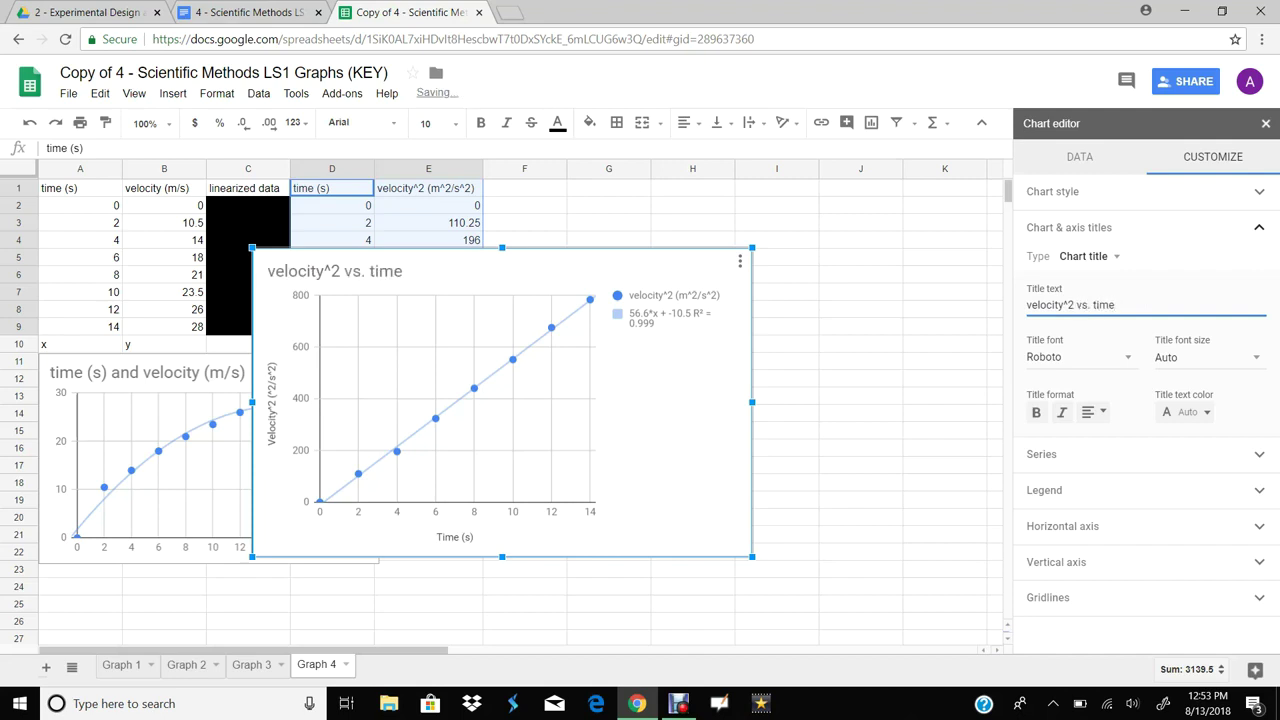
Step: Place the velocity^2 vs. time chart beside the time and velocity chart, below the data, and shrink it to the same height
drag(660, 400, 891, 538)
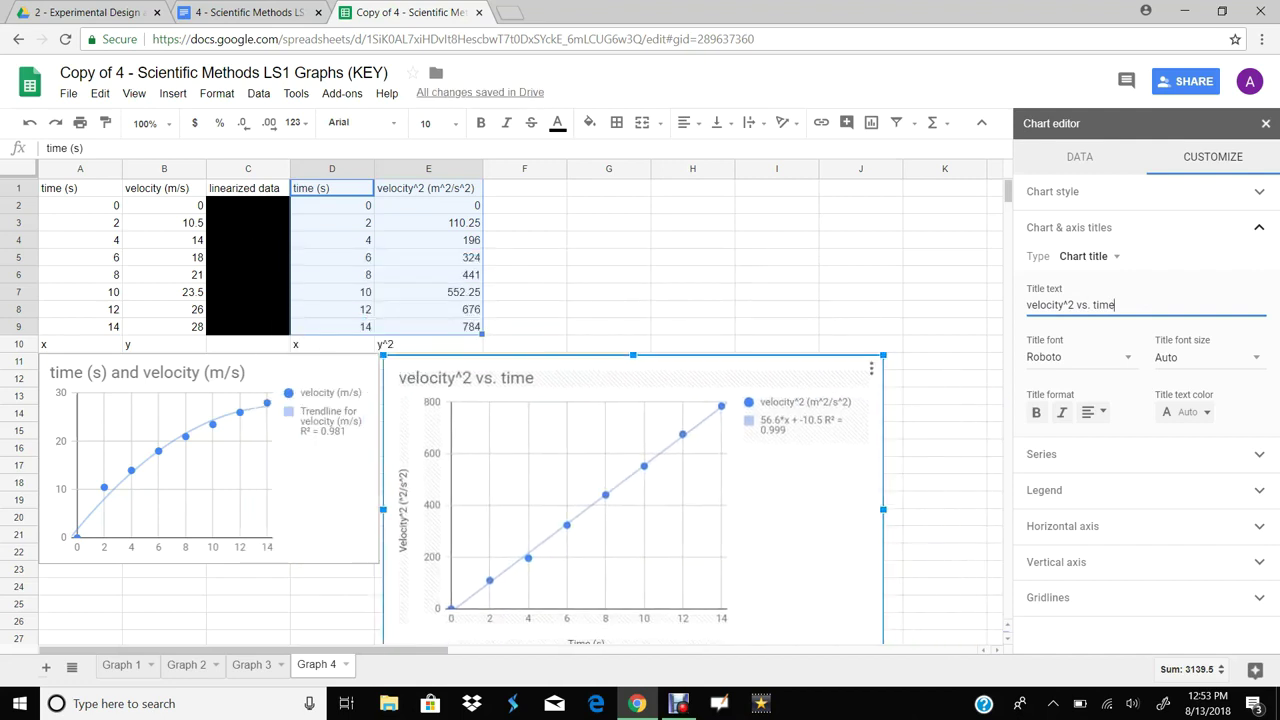
scroll(520, 410, down, 2)
click(631, 370)
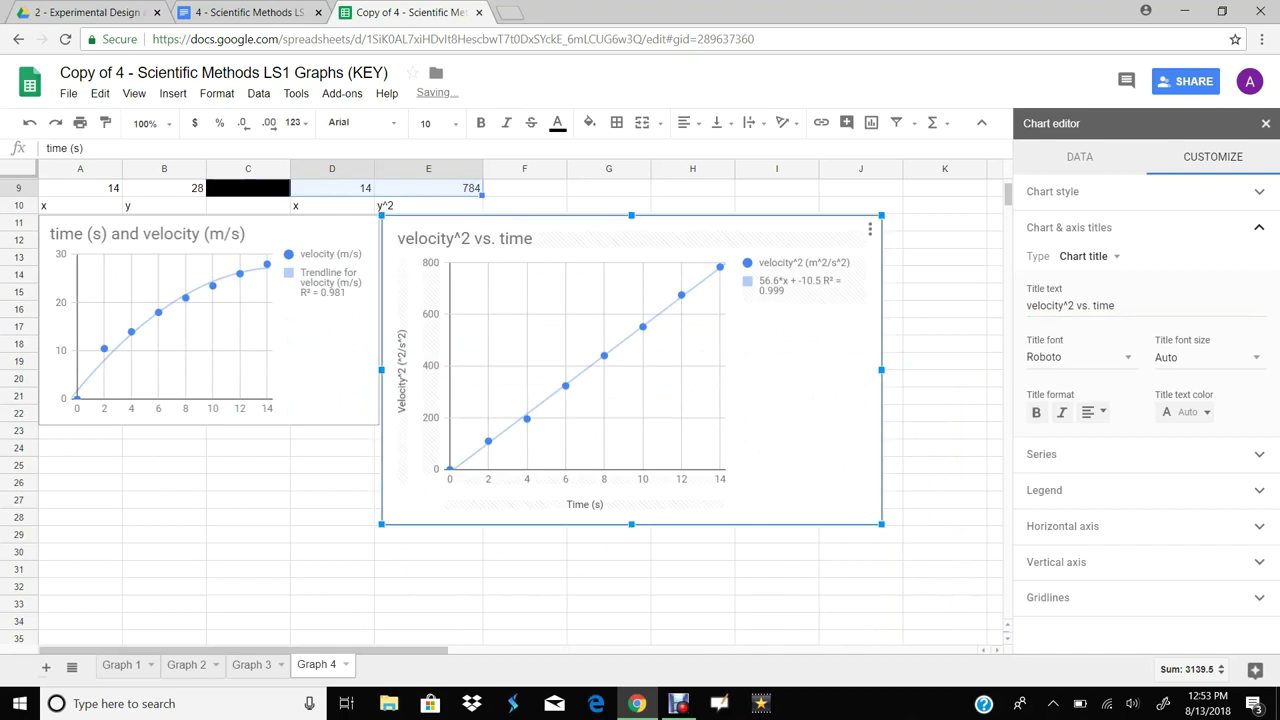
drag(881, 524, 721, 425)
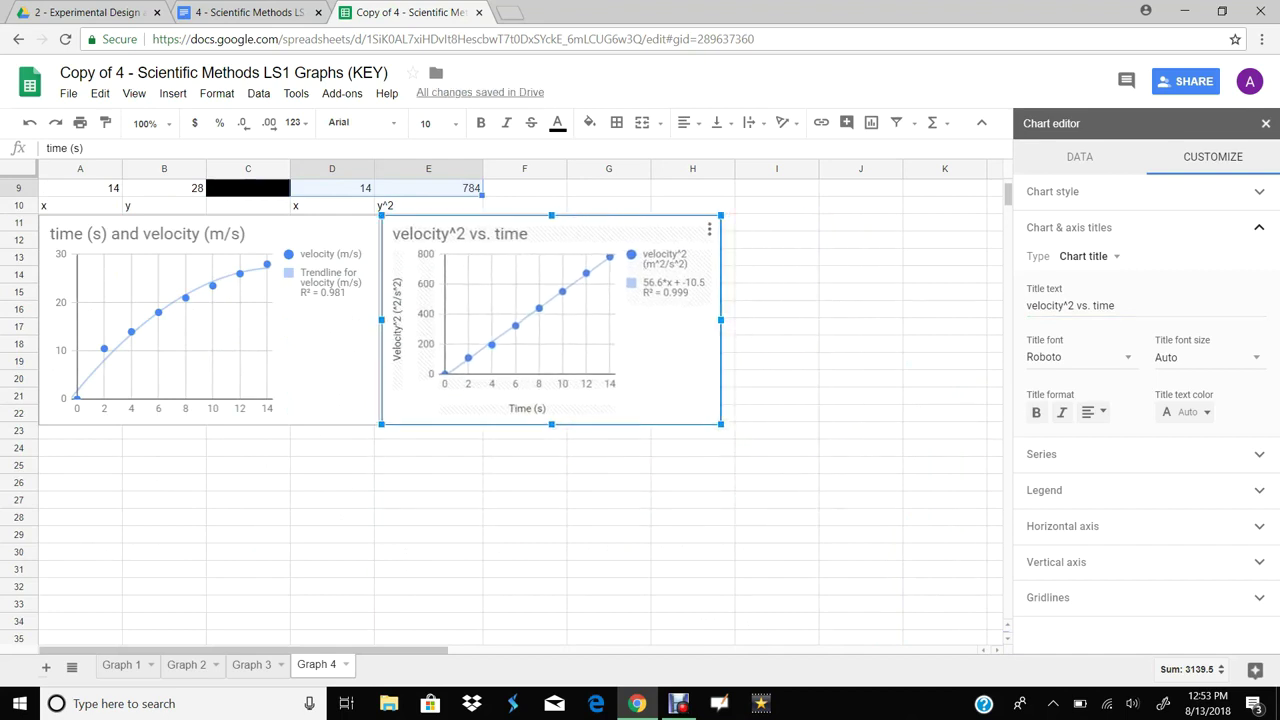
click(860, 378)
scroll(362, 371, up, 3)
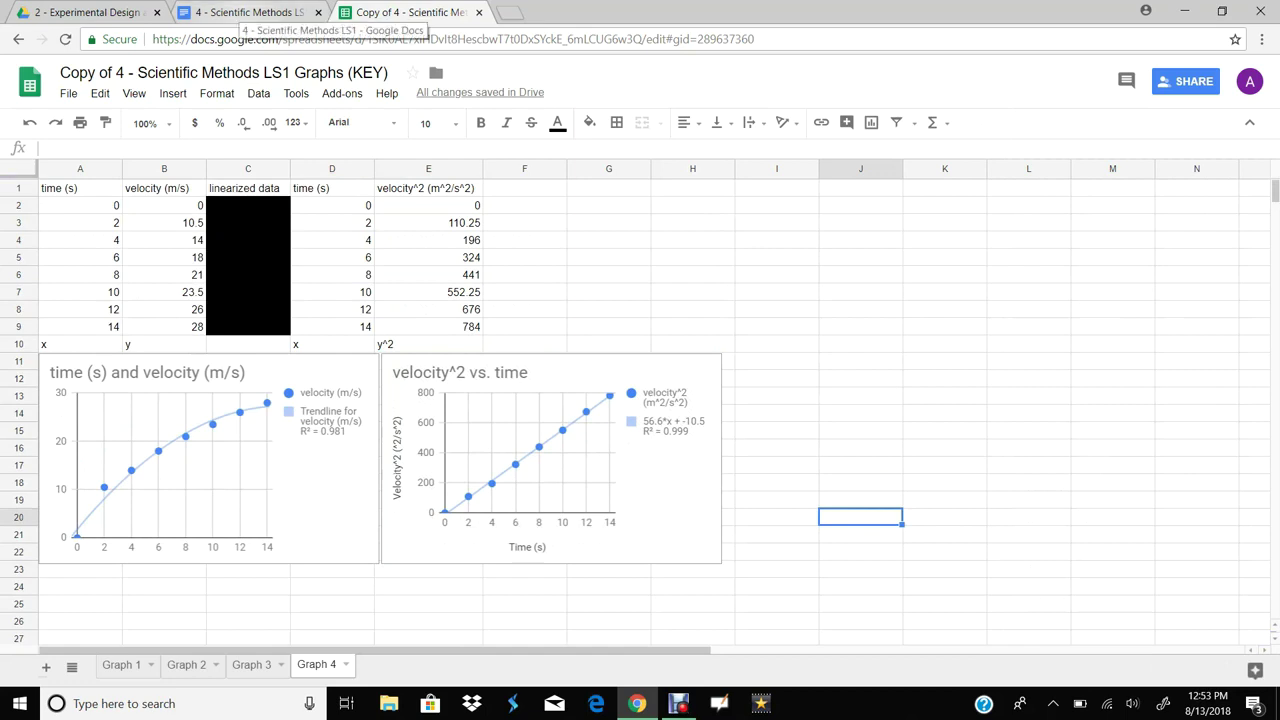
Step: Switch to the 4 - Scientific Methods LS1 document in Google Docs and examine the worksheet's graph-pasting instructions for data set 1
click(250, 12)
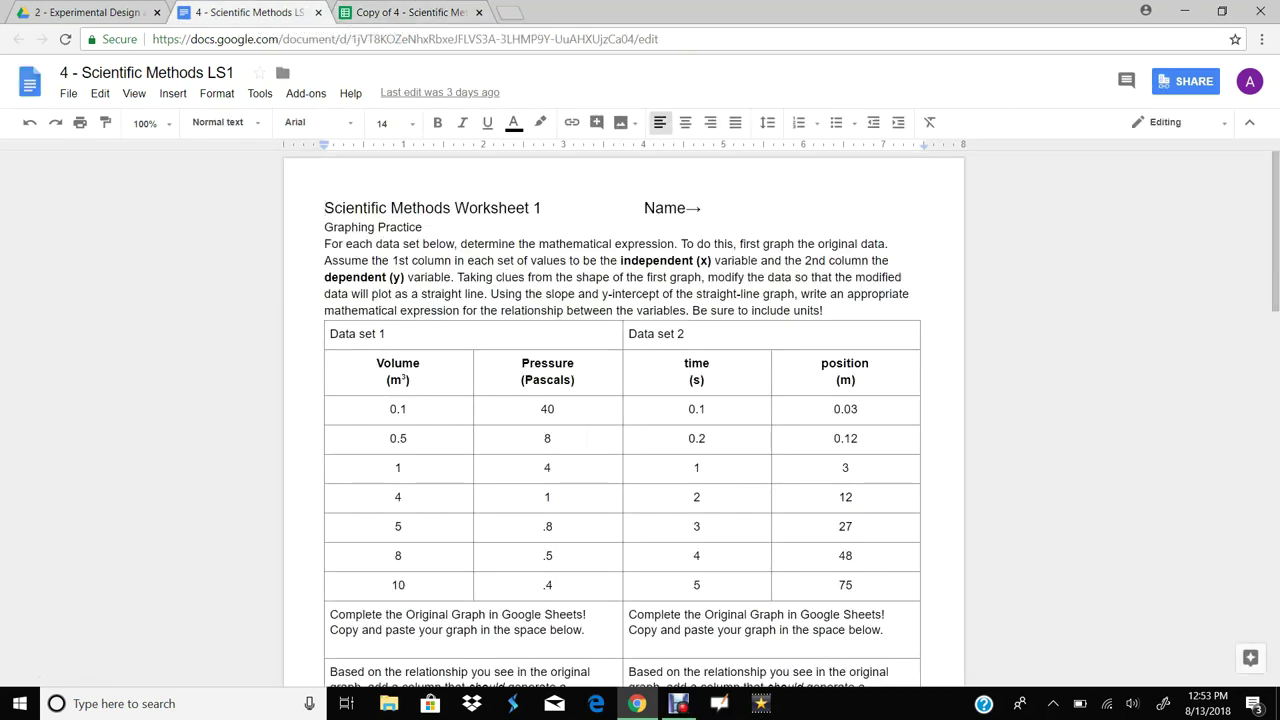
scroll(640, 420, down, 3)
scroll(640, 420, up, 3)
double_click(672, 208)
click(766, 245)
scroll(766, 245, down, 3)
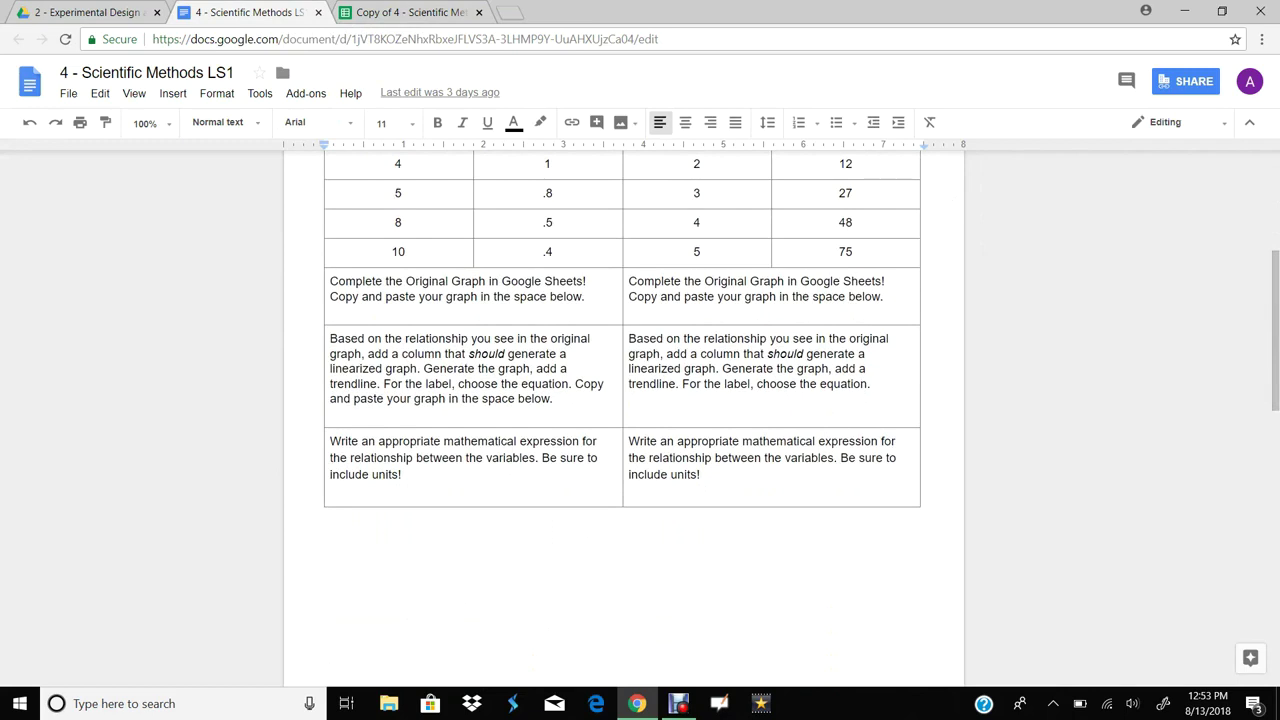
Step: Copy the Pressure vs. Volume chart from the Graph 1 sheet into data set 1's original graph cell in the worksheet document, linked to the spreadsheet
click(410, 12)
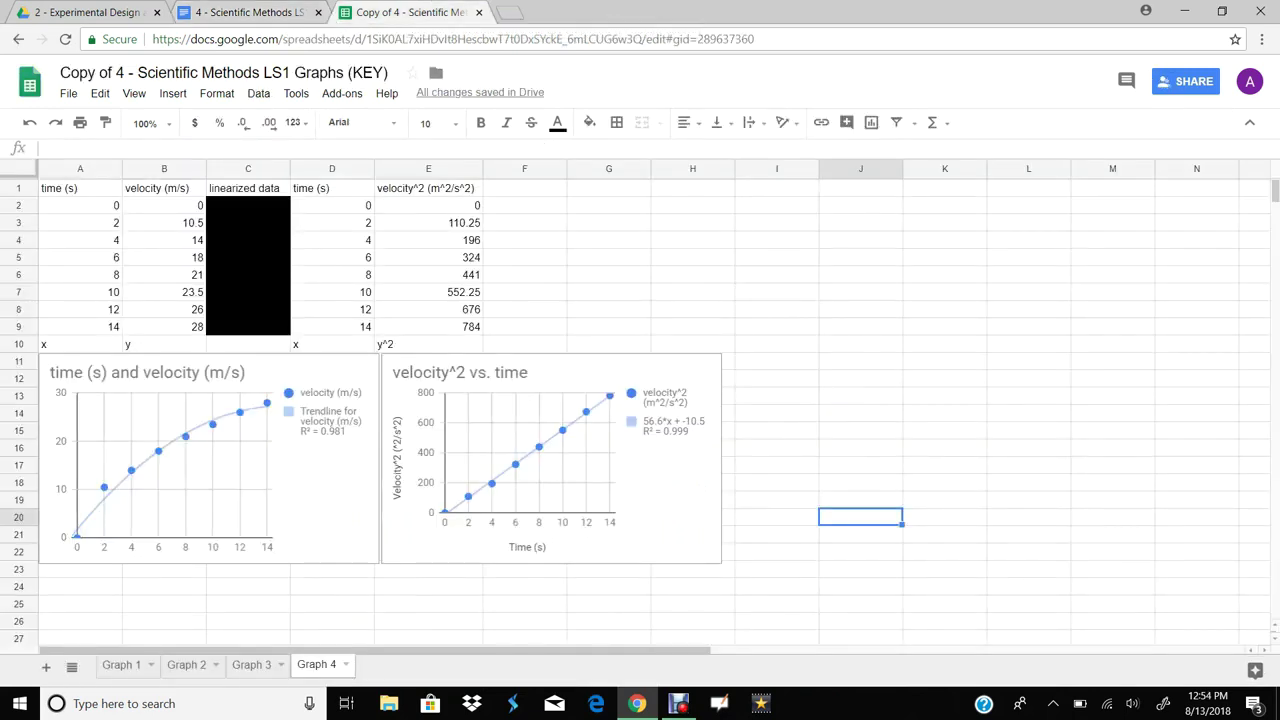
click(121, 664)
click(234, 495)
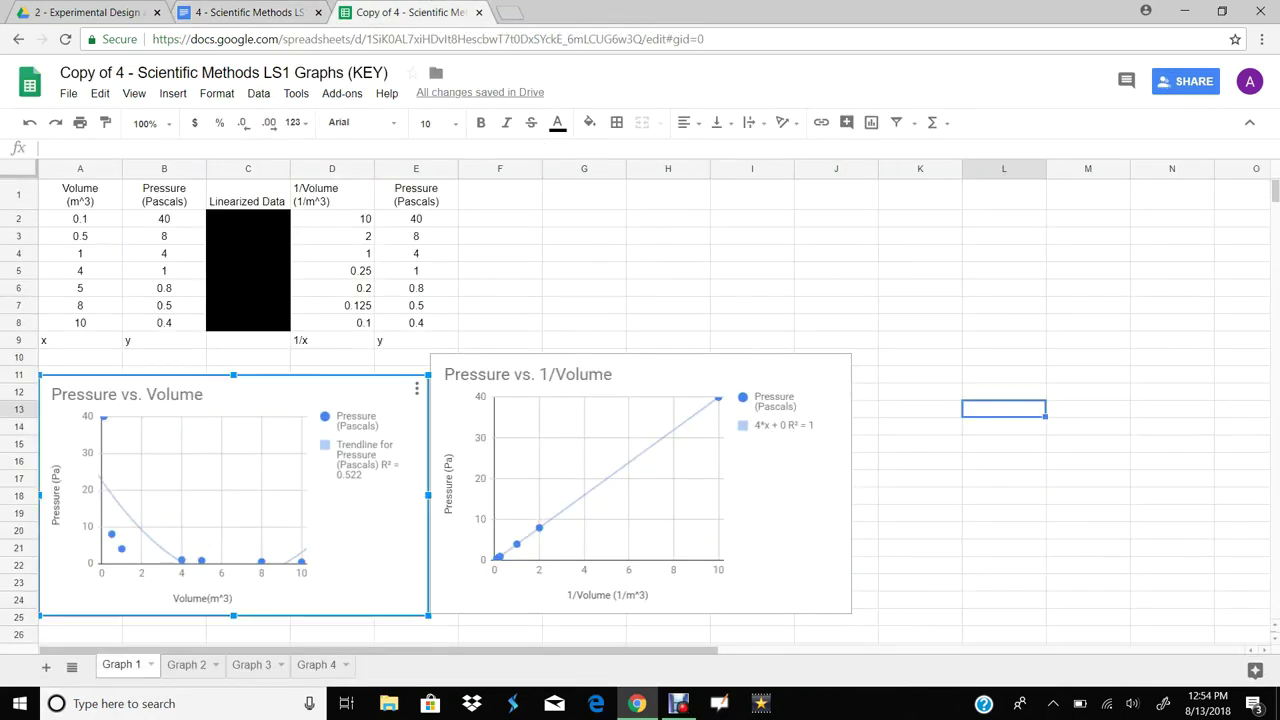
key(Escape)
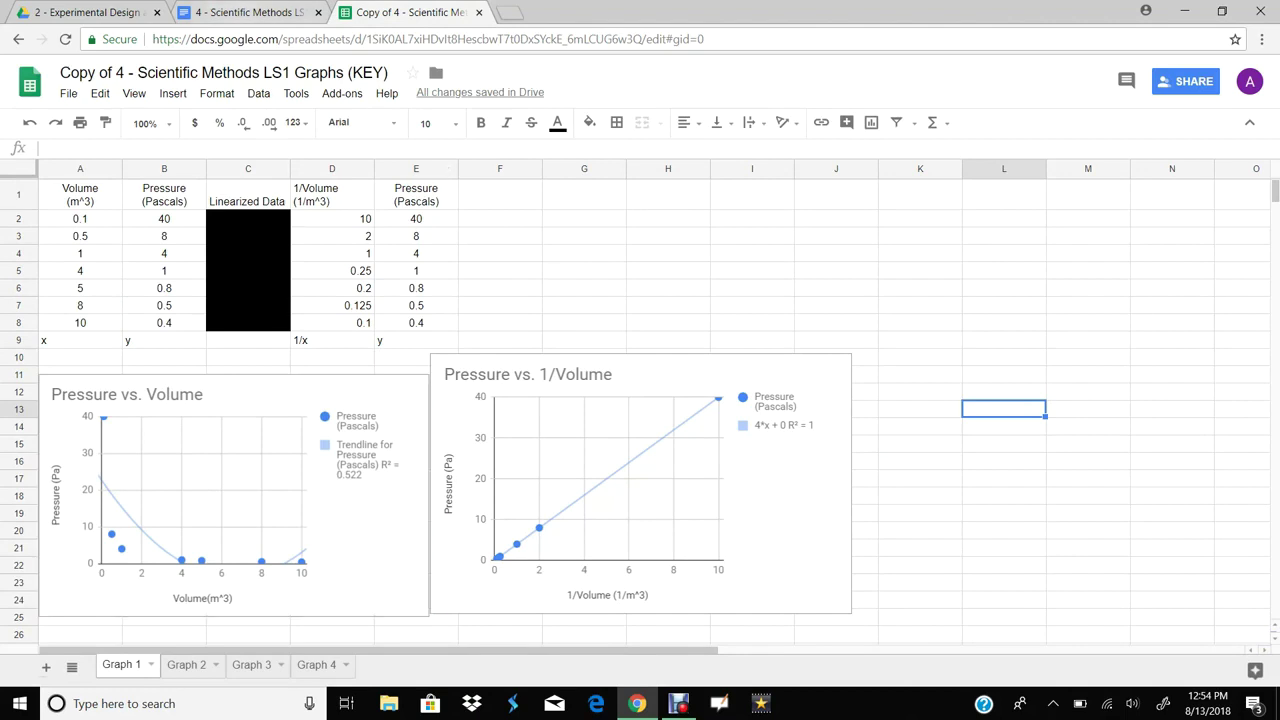
click(236, 13)
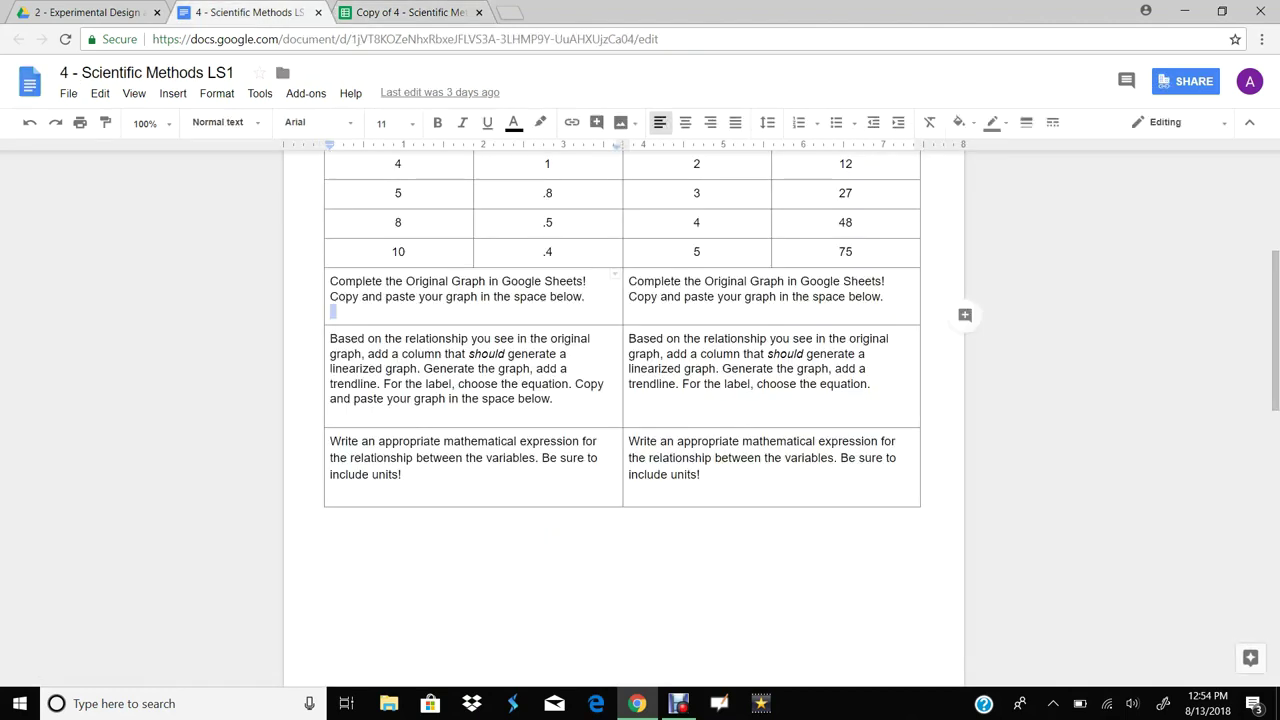
key(ctrl+v)
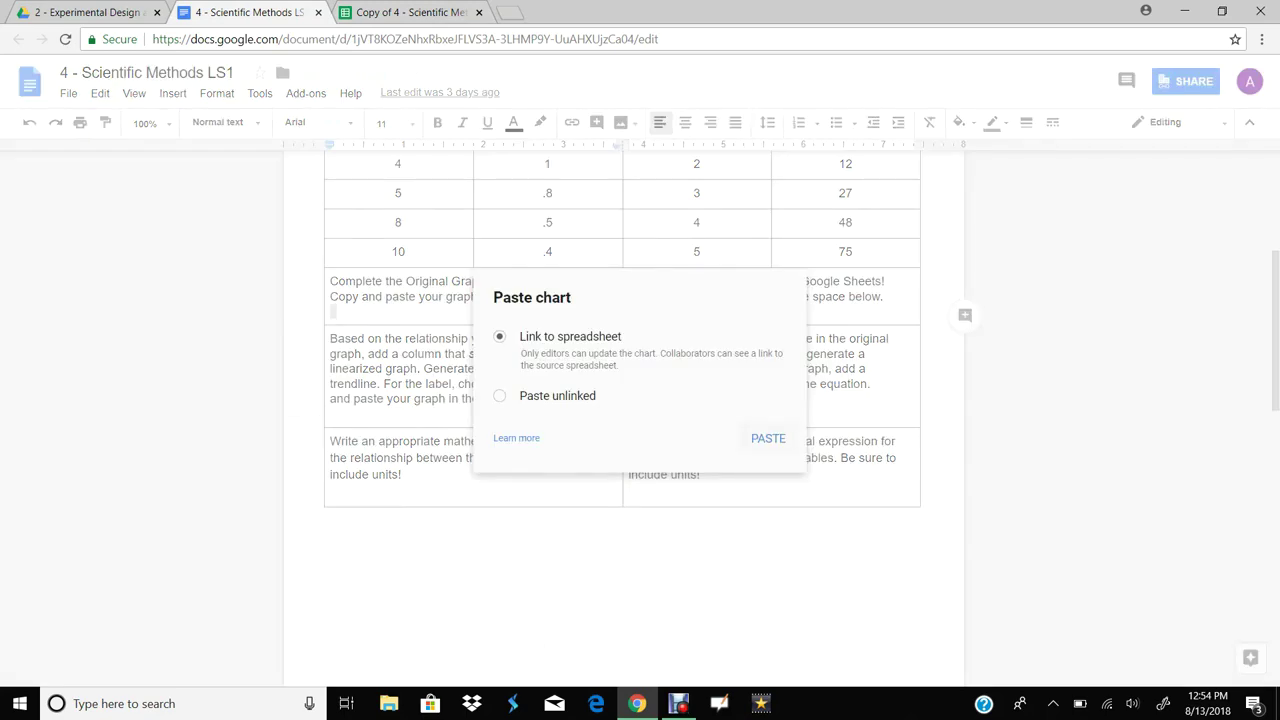
key(Return)
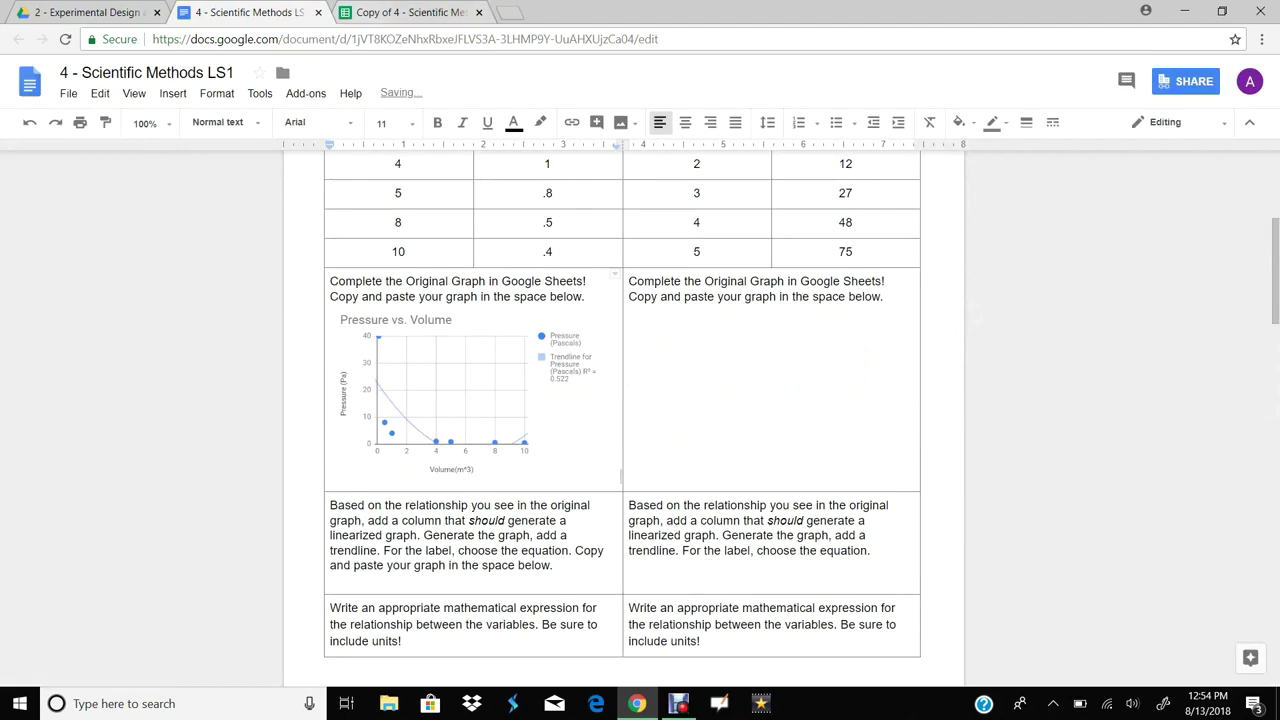
Step: Copy the Pressure vs. 1/Volume chart from the Graph 1 sheet into data set 1's linearized graph cell in the worksheet document, linked to the spreadsheet
click(410, 12)
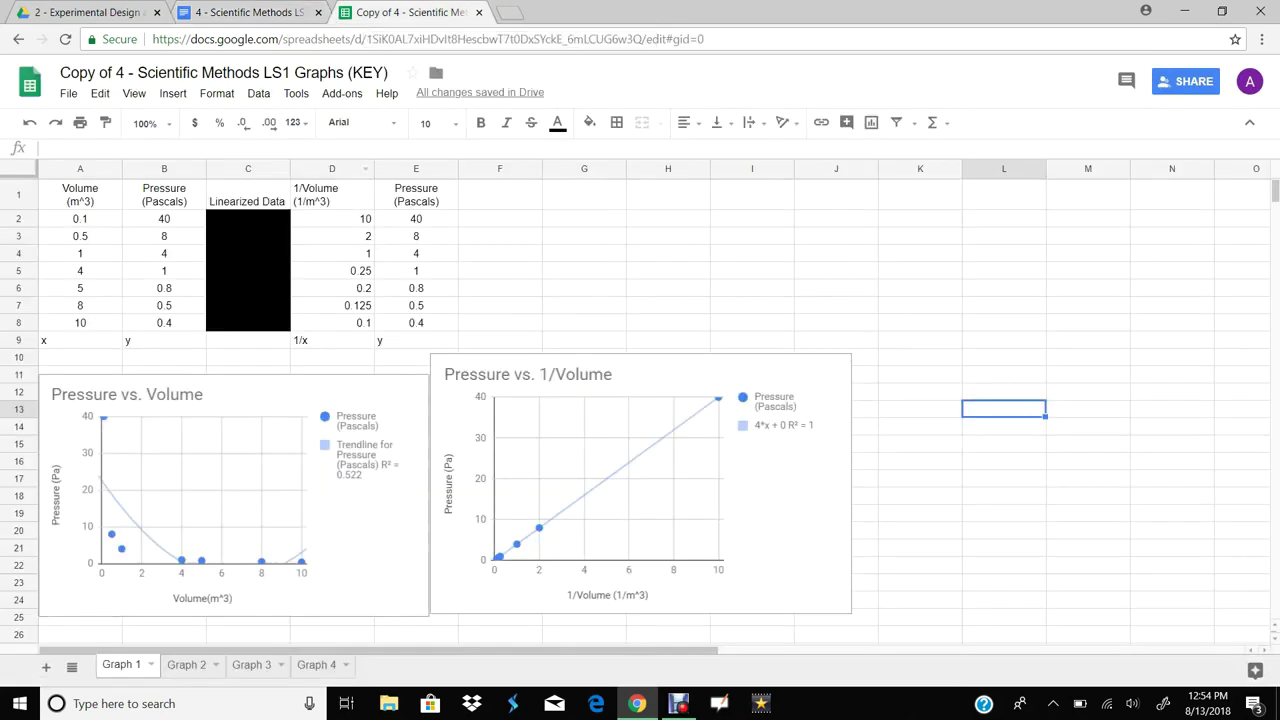
click(250, 12)
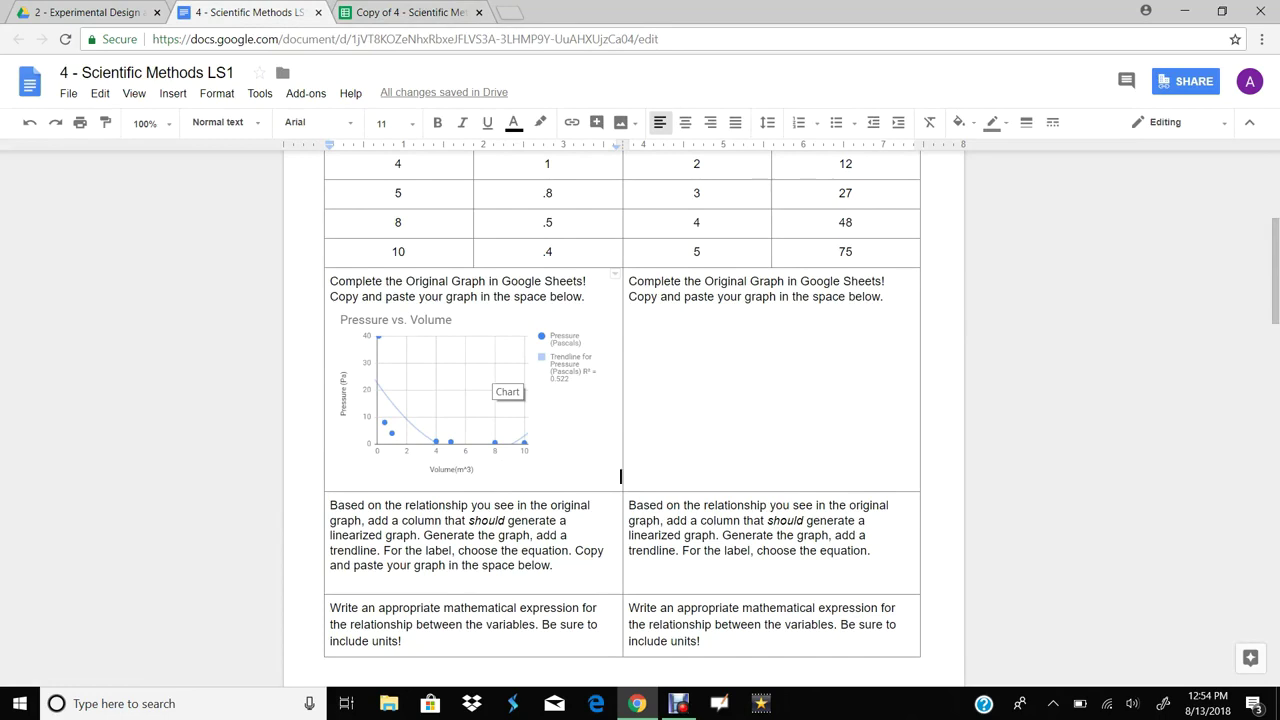
scroll(622, 476, down, 1)
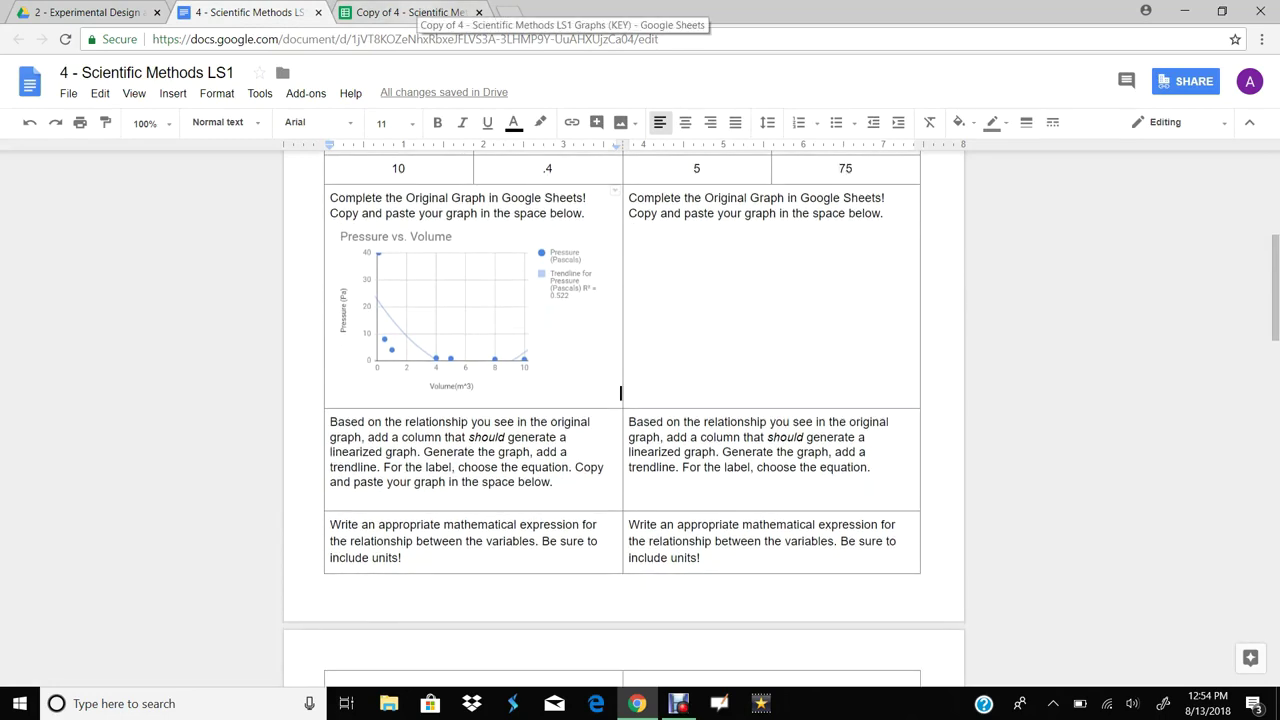
key(ctrl+Tab)
key(ctrl+shift+Tab)
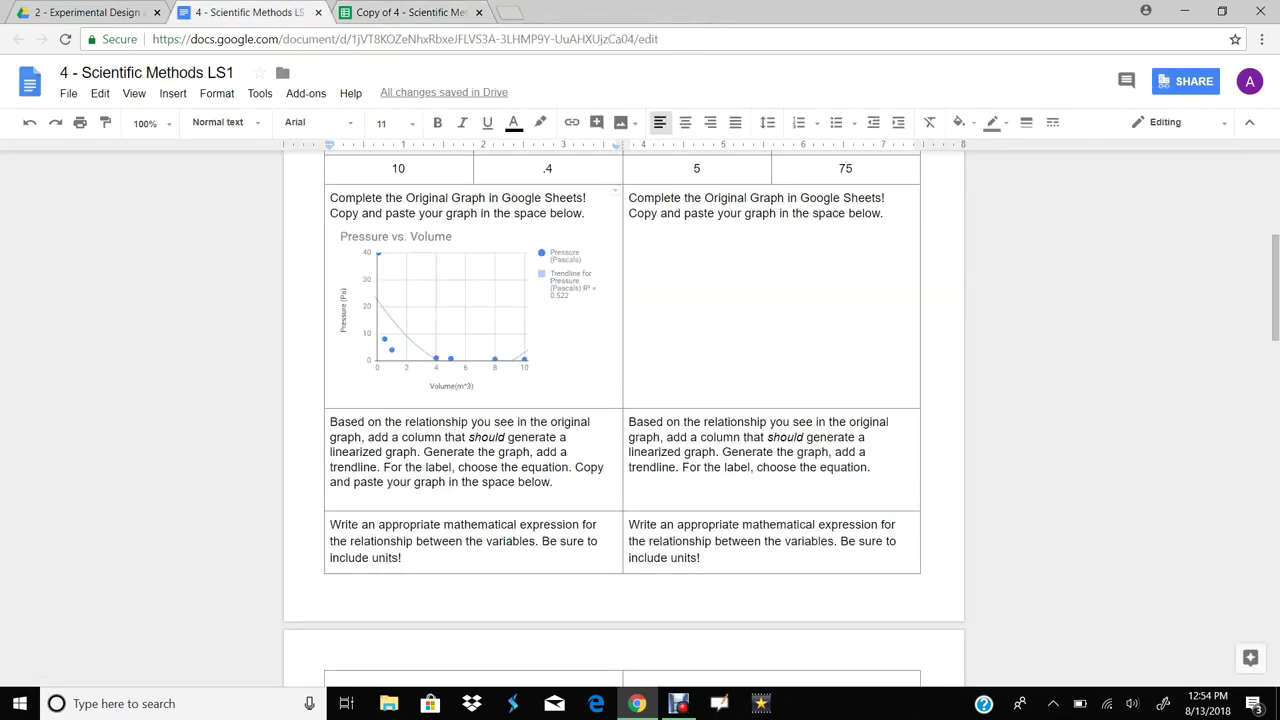
key(ctrl+Tab)
click(752, 470)
key(Escape)
key(ctrl+shift+Tab)
key(ctrl+v)
key(Return)
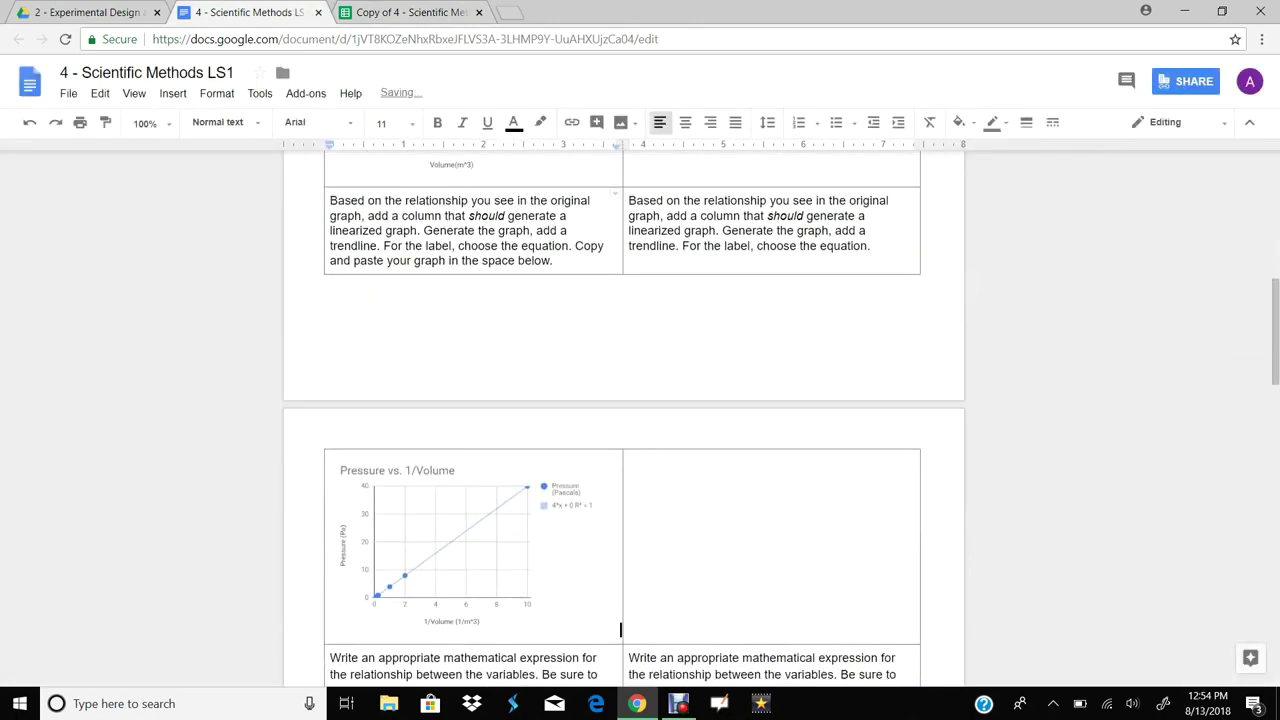
Step: Put the cursor in data set 1's mathematical expression cell and examine the prompt alongside the linearized chart
scroll(623, 420, down, 1)
scroll(620, 517, down, 2)
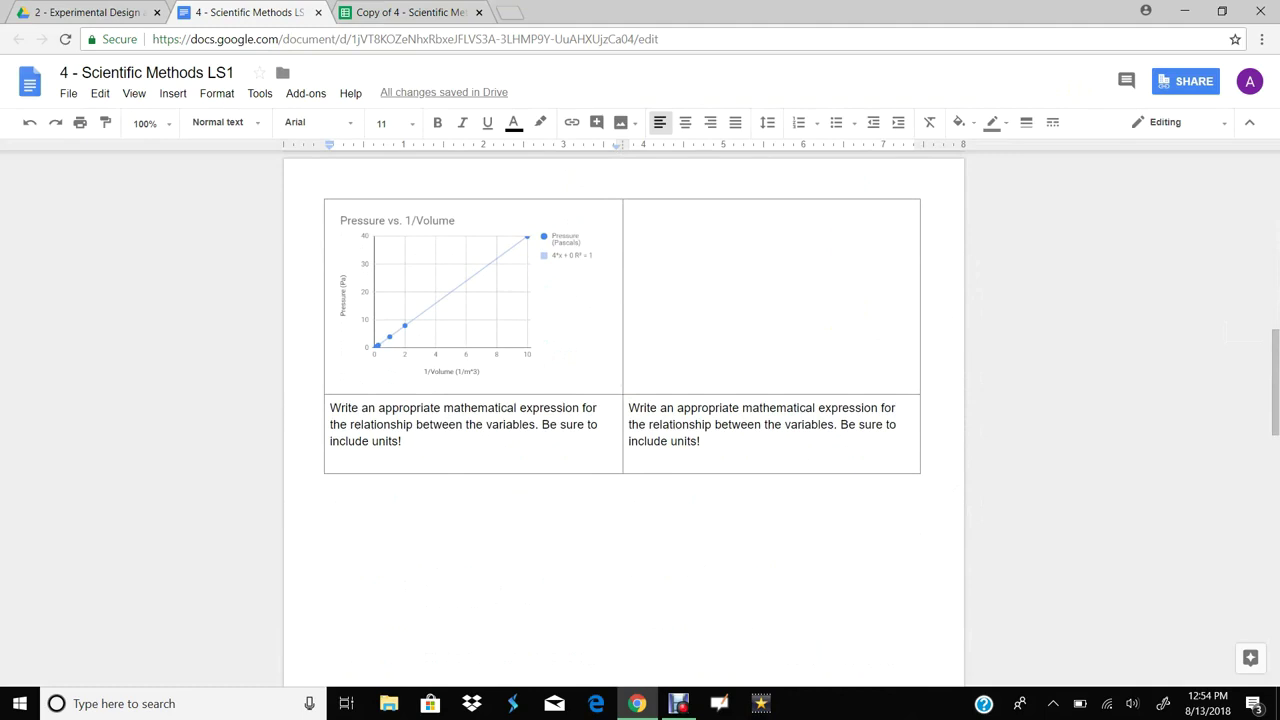
click(333, 458)
scroll(624, 400, up, 1)
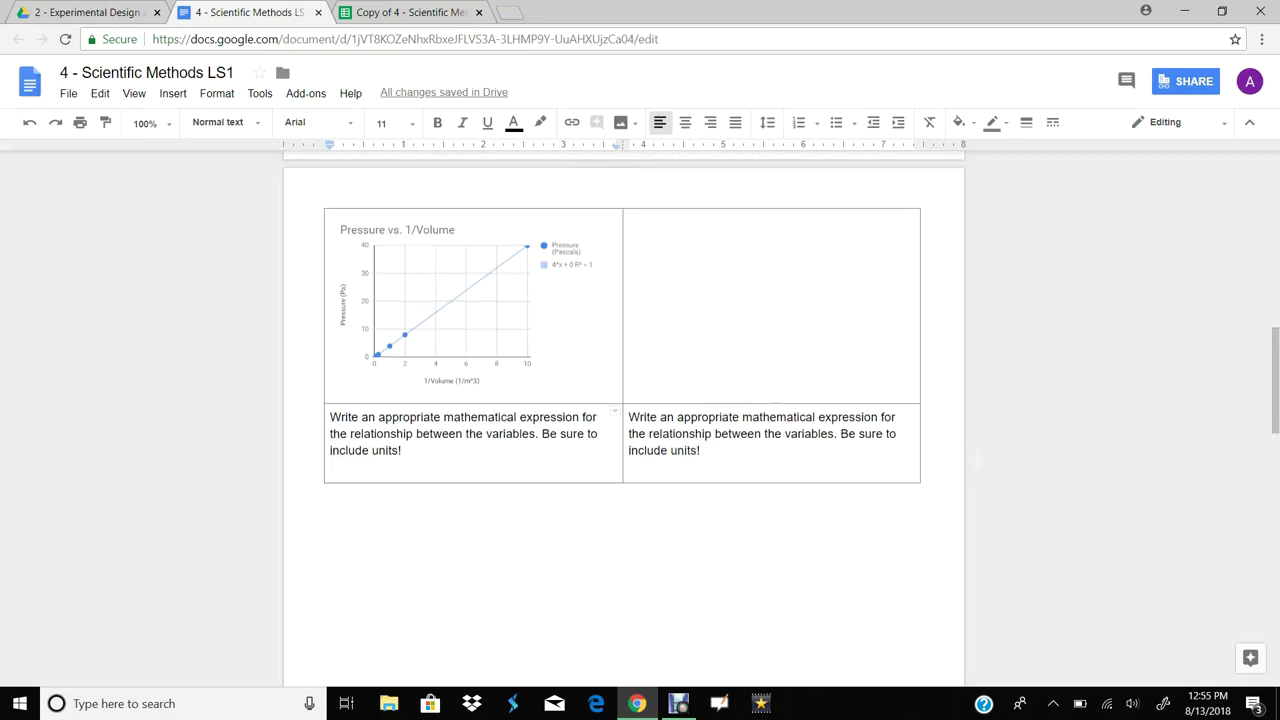
scroll(624, 400, up, 5)
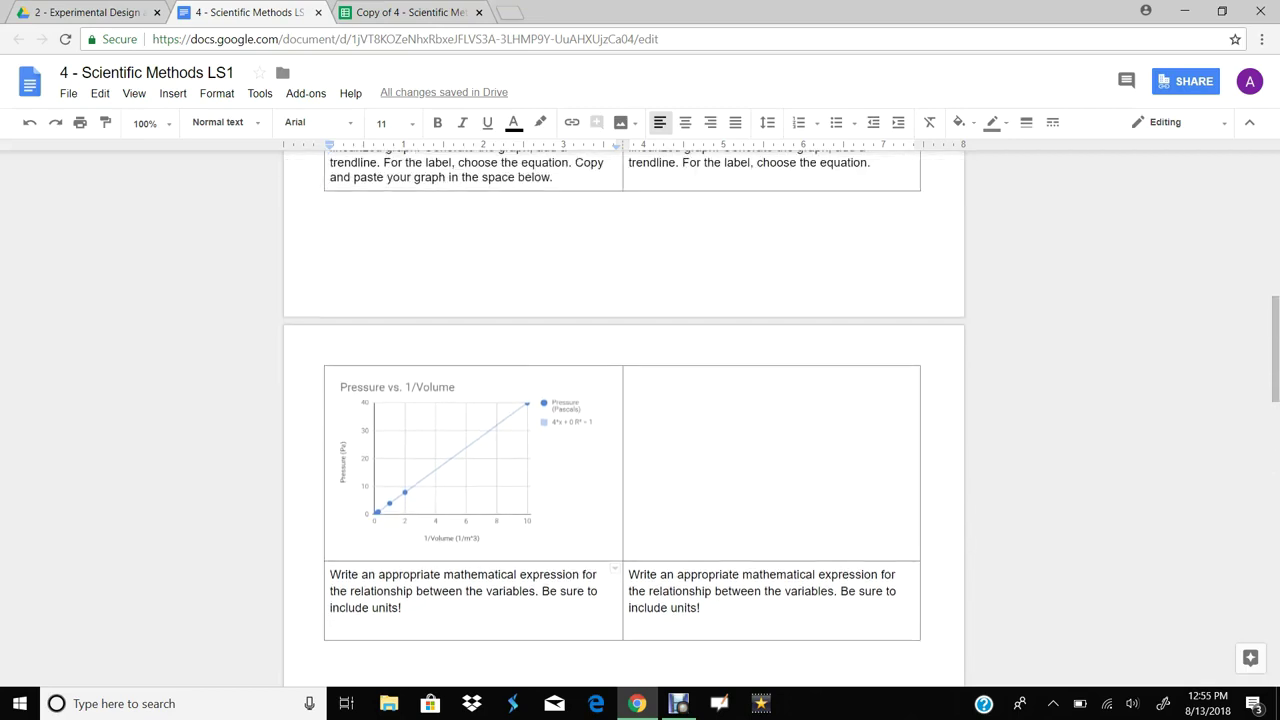